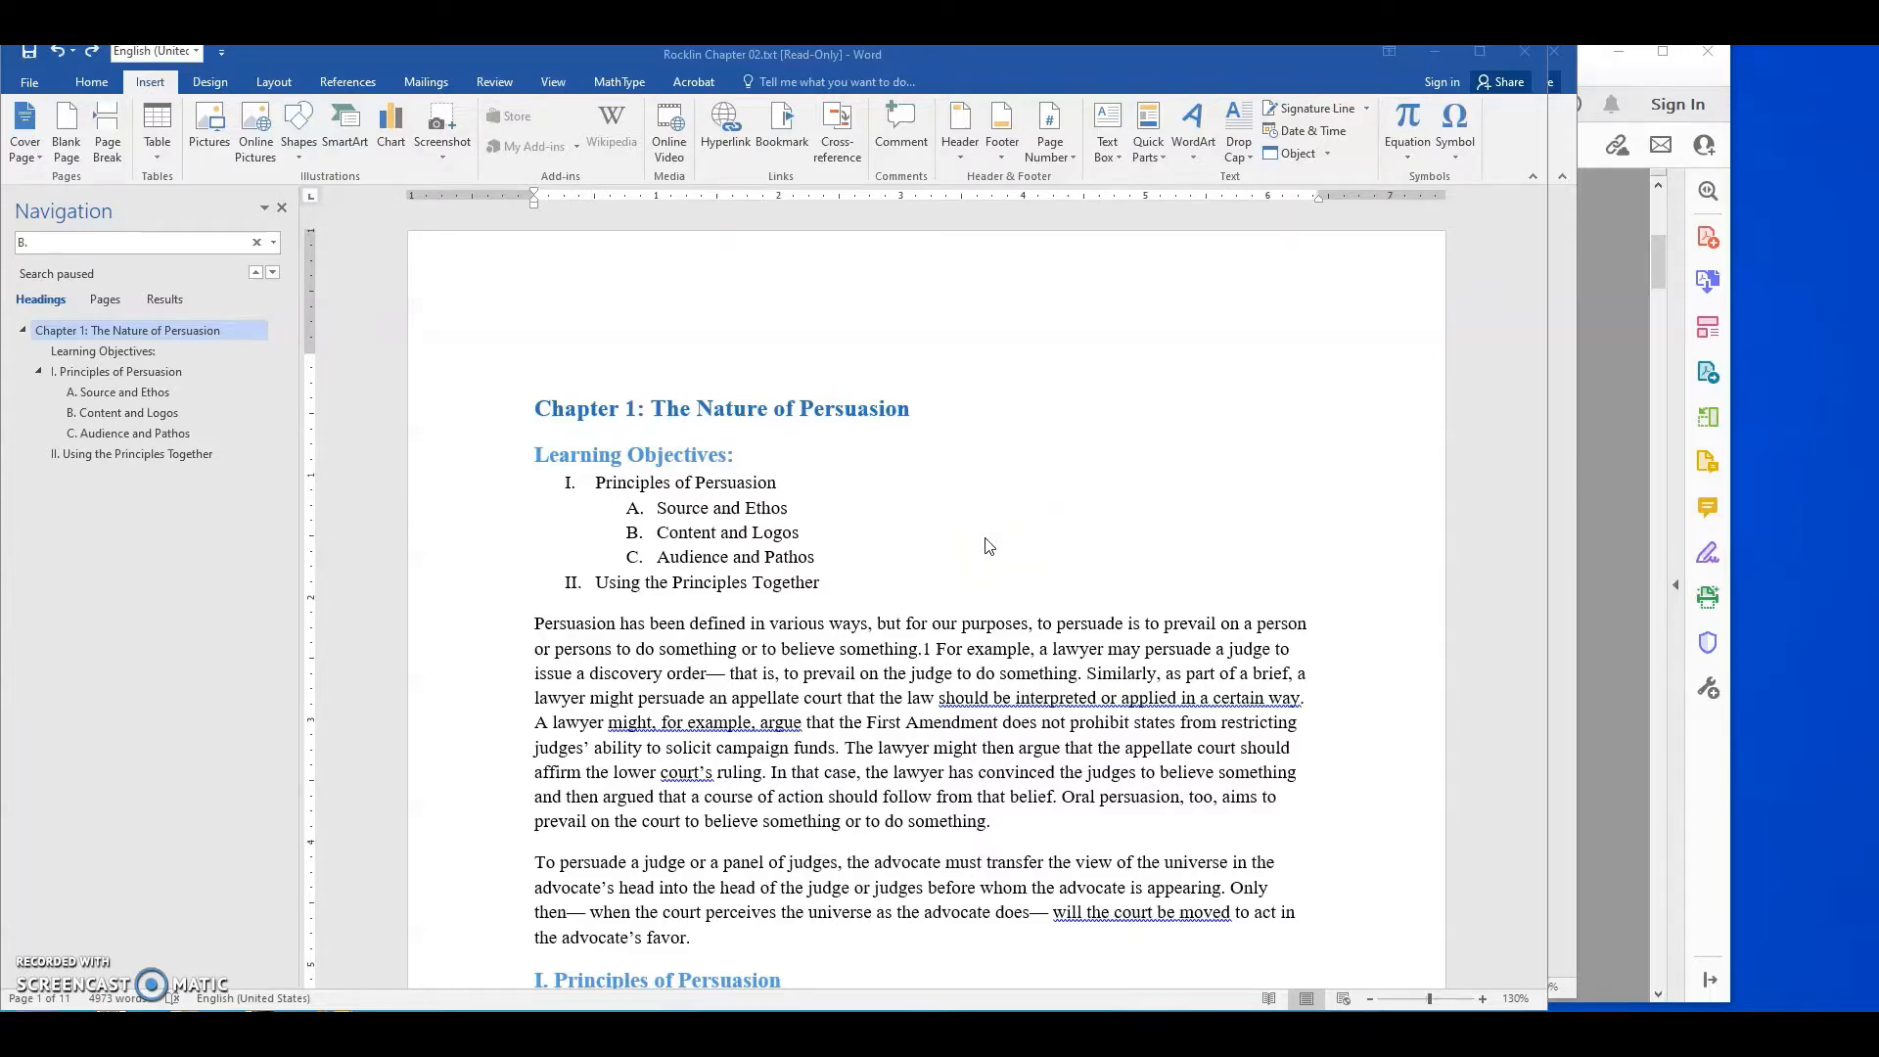
Switch to the chapter PDF in Acrobat and examine the page numbers, footnote and page break across its first two pages
{"action": "left_click", "coordinate": [964, 552]}
{"action": "key", "text": "alt+Tab"}
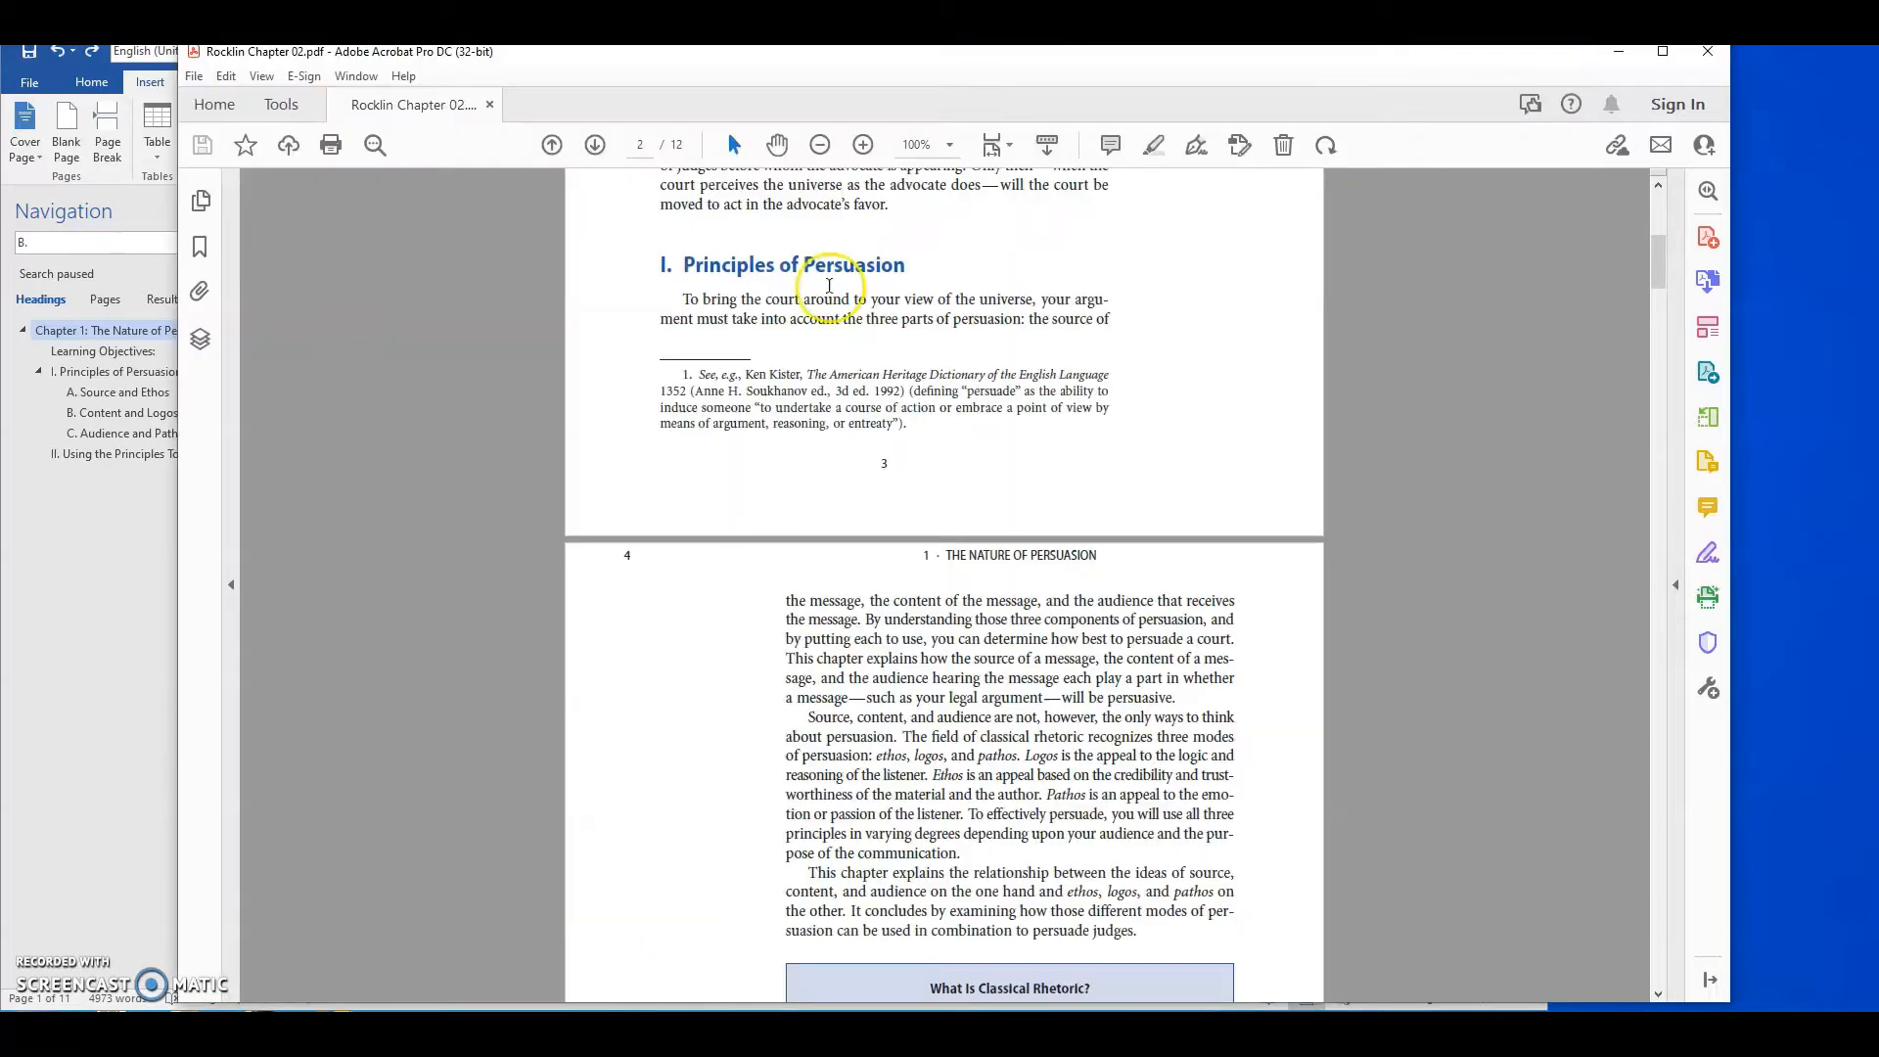
{"action": "scroll", "coordinate": [956, 399], "scroll_direction": "up", "scroll_amount": 3}
{"action": "scroll", "coordinate": [956, 398], "scroll_direction": "up", "scroll_amount": 5}
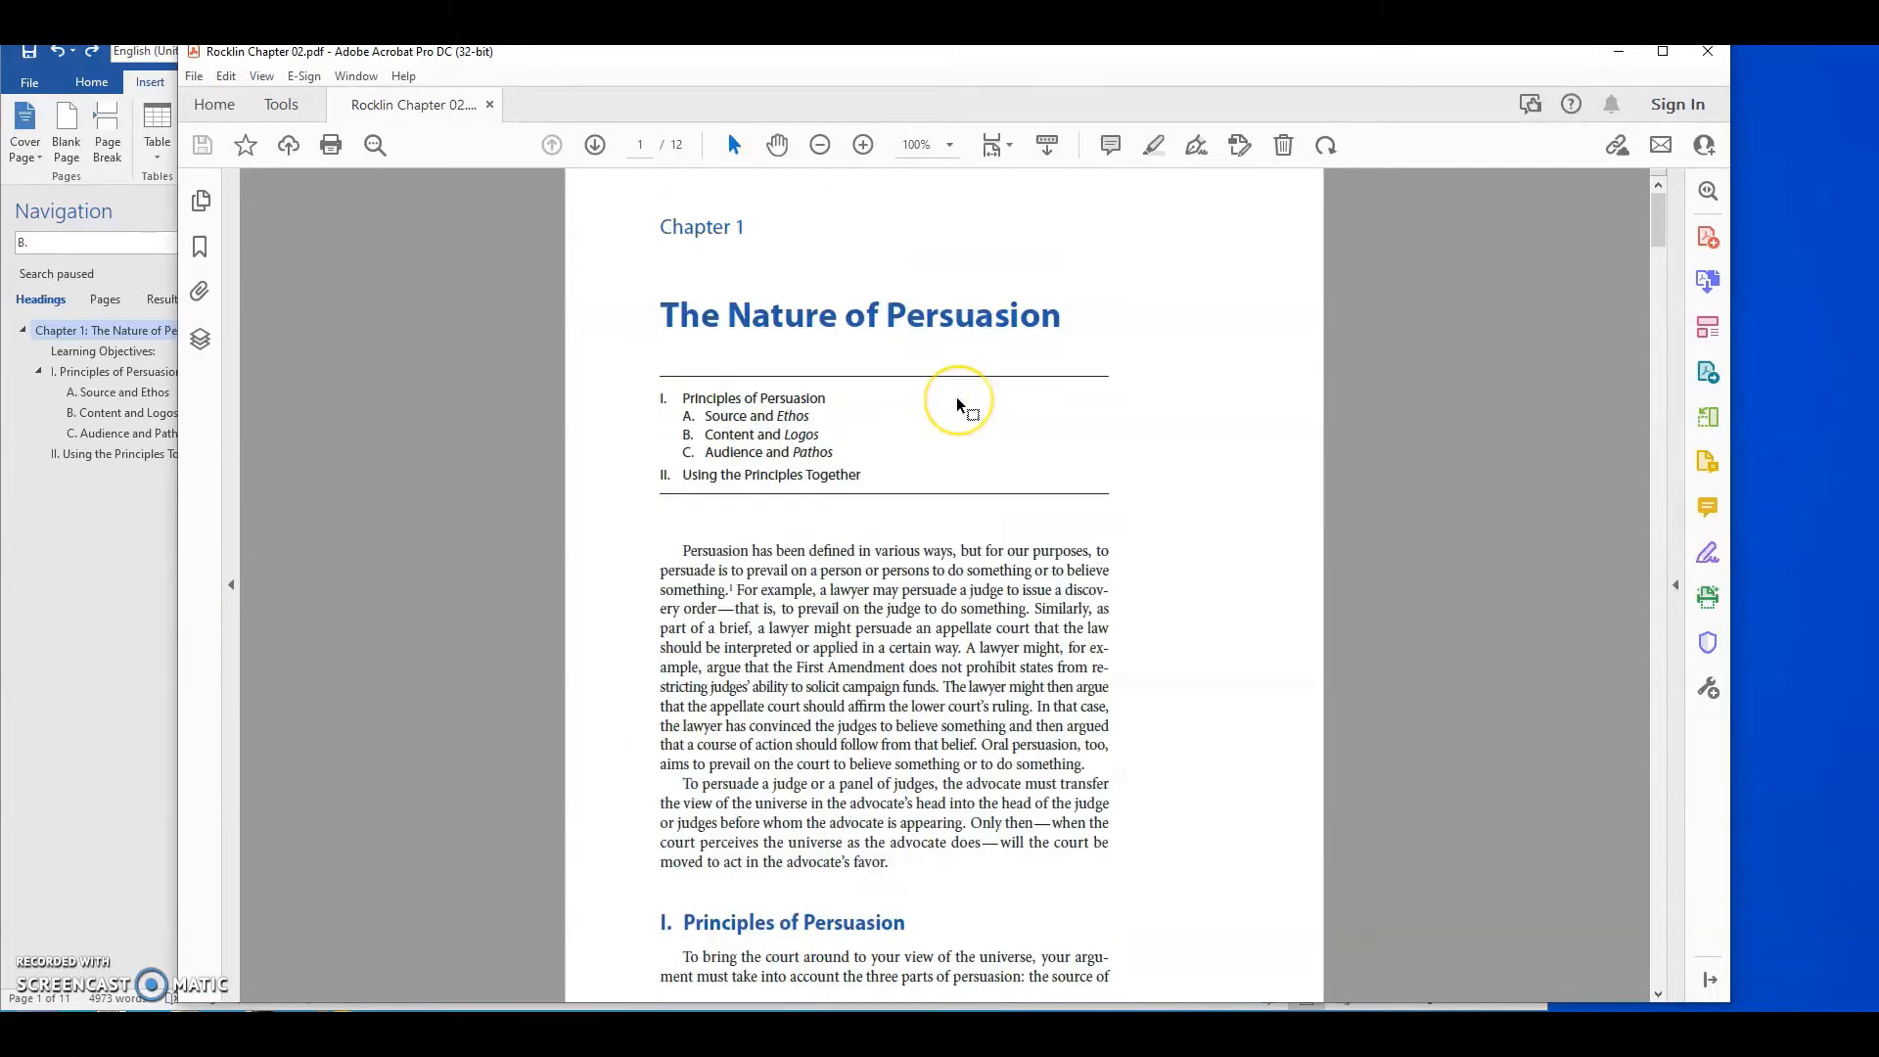
{"action": "scroll", "coordinate": [932, 460], "scroll_direction": "down", "scroll_amount": 6}
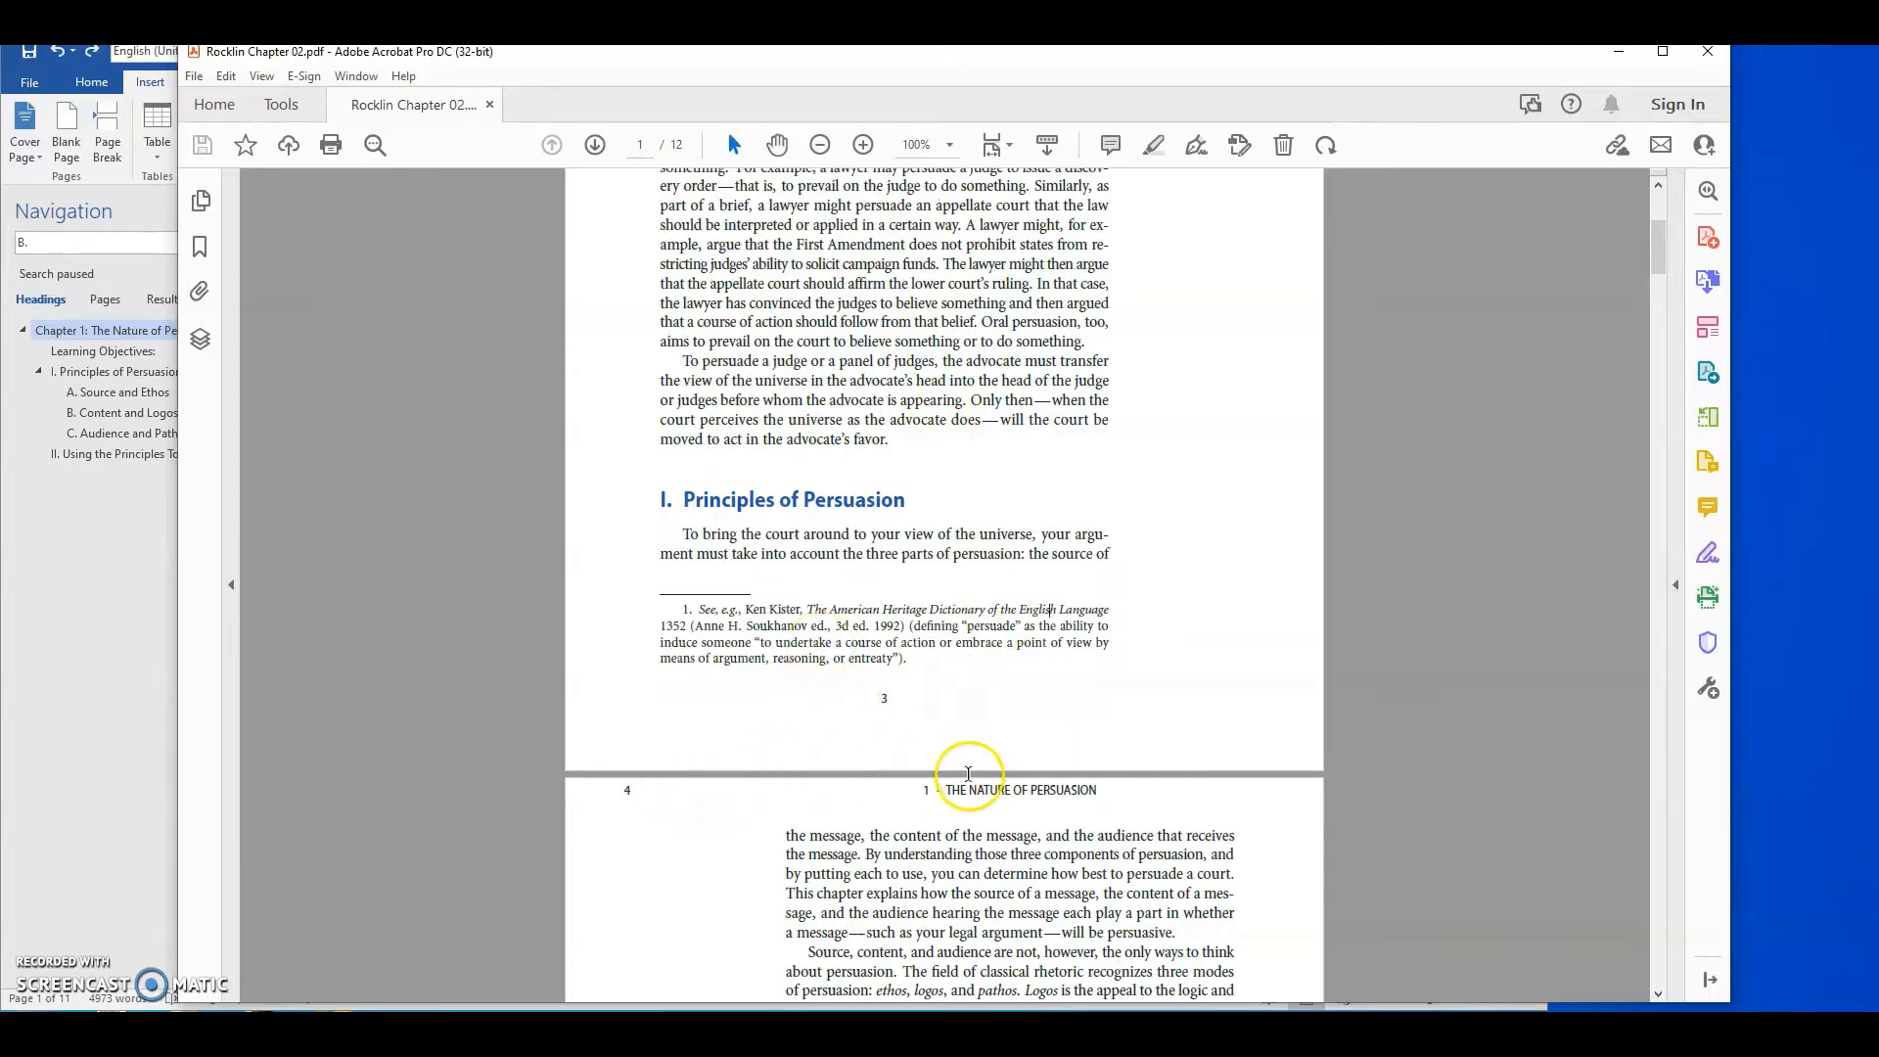
{"action": "scroll", "coordinate": [859, 679], "scroll_direction": "down", "scroll_amount": 3}
{"action": "scroll", "coordinate": [736, 646], "scroll_direction": "down", "scroll_amount": 12}
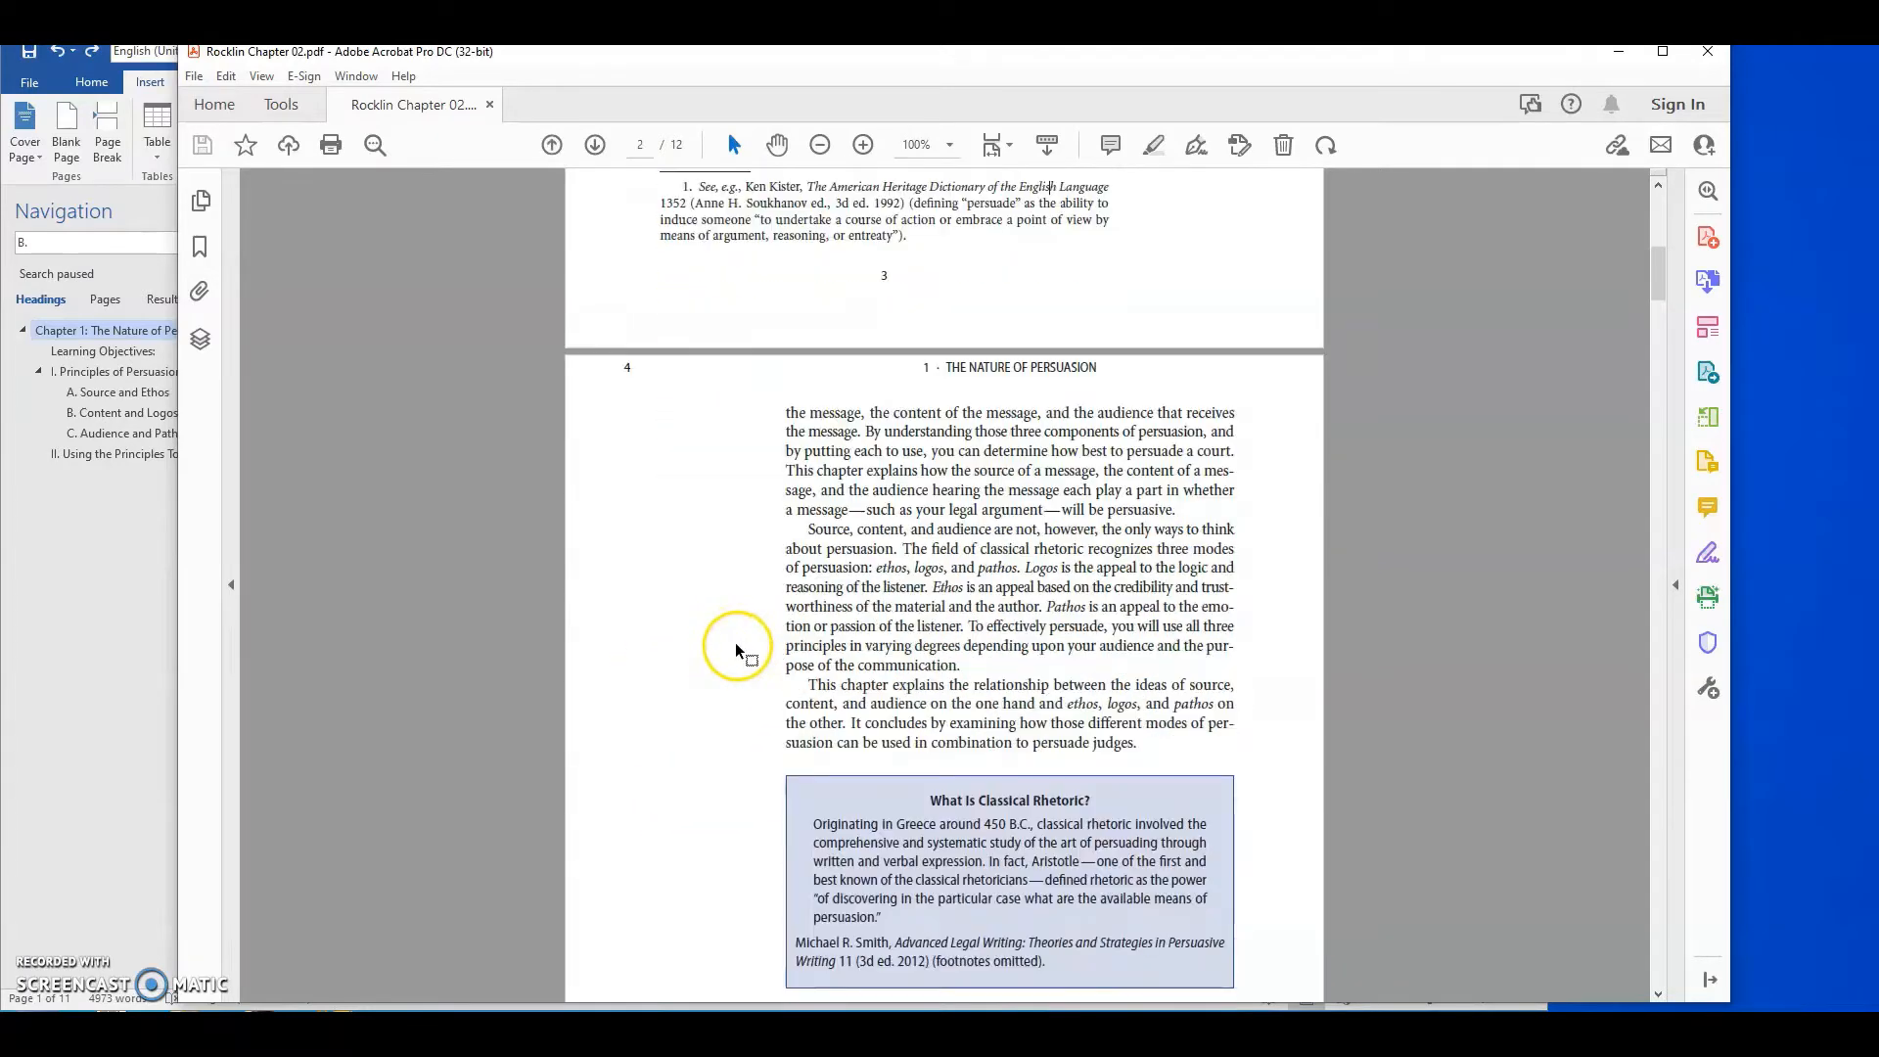
{"action": "scroll", "coordinate": [741, 653], "scroll_direction": "up", "scroll_amount": 12}
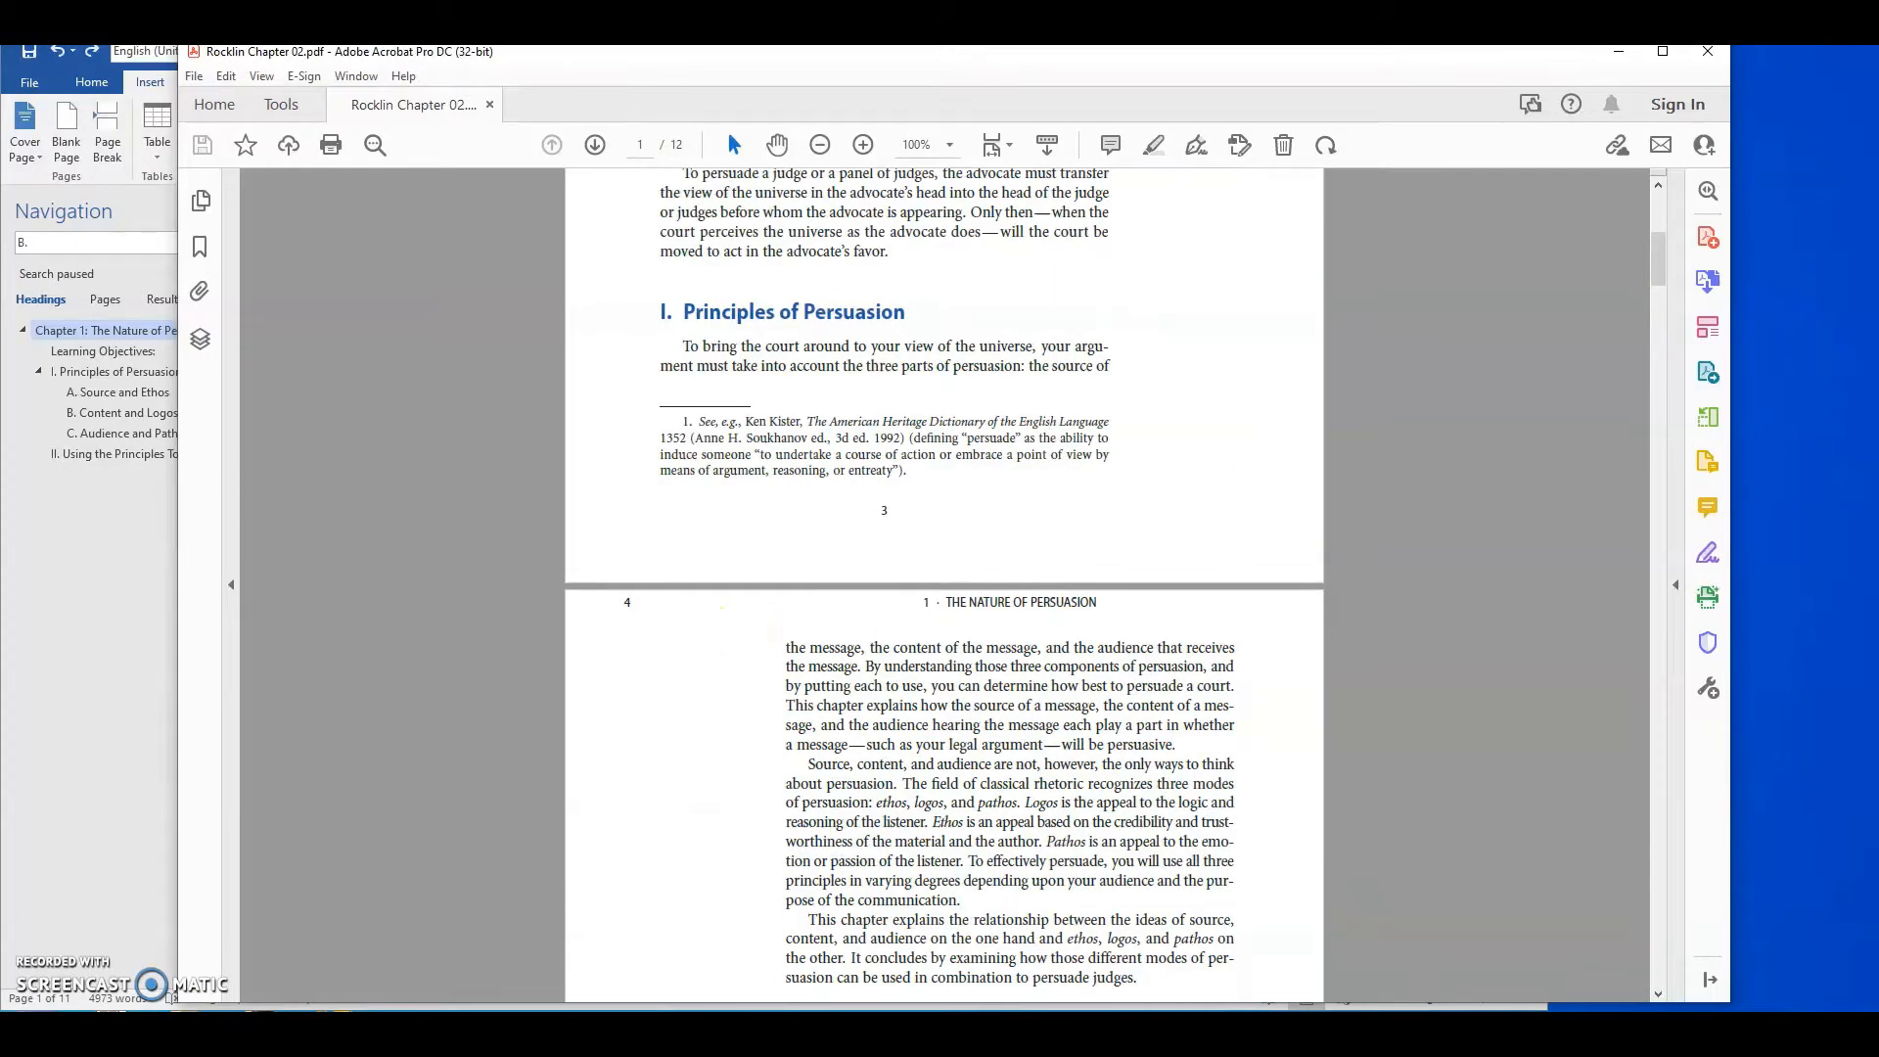
Switch to the chapter's Word document and examine where the original page numbers and running header fall in the text
{"action": "left_click", "coordinate": [601, 1027]}
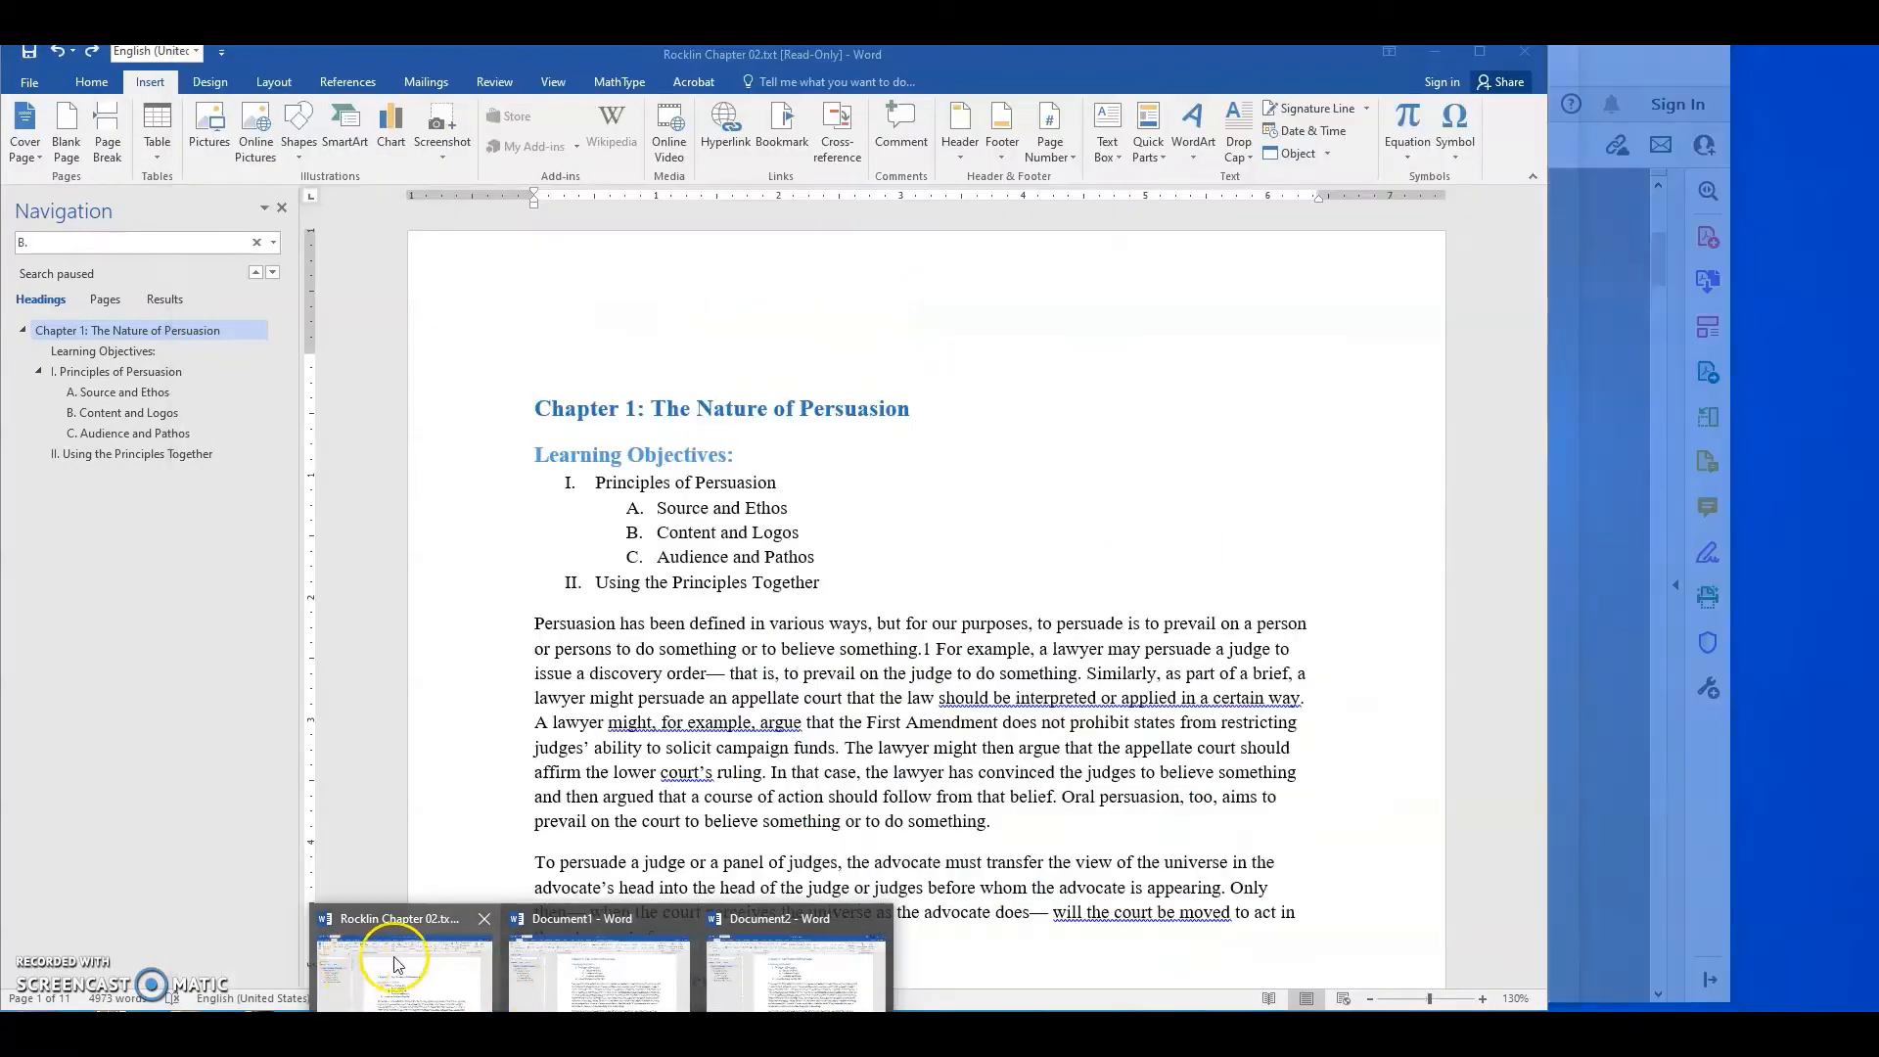
{"action": "left_click", "coordinate": [396, 963]}
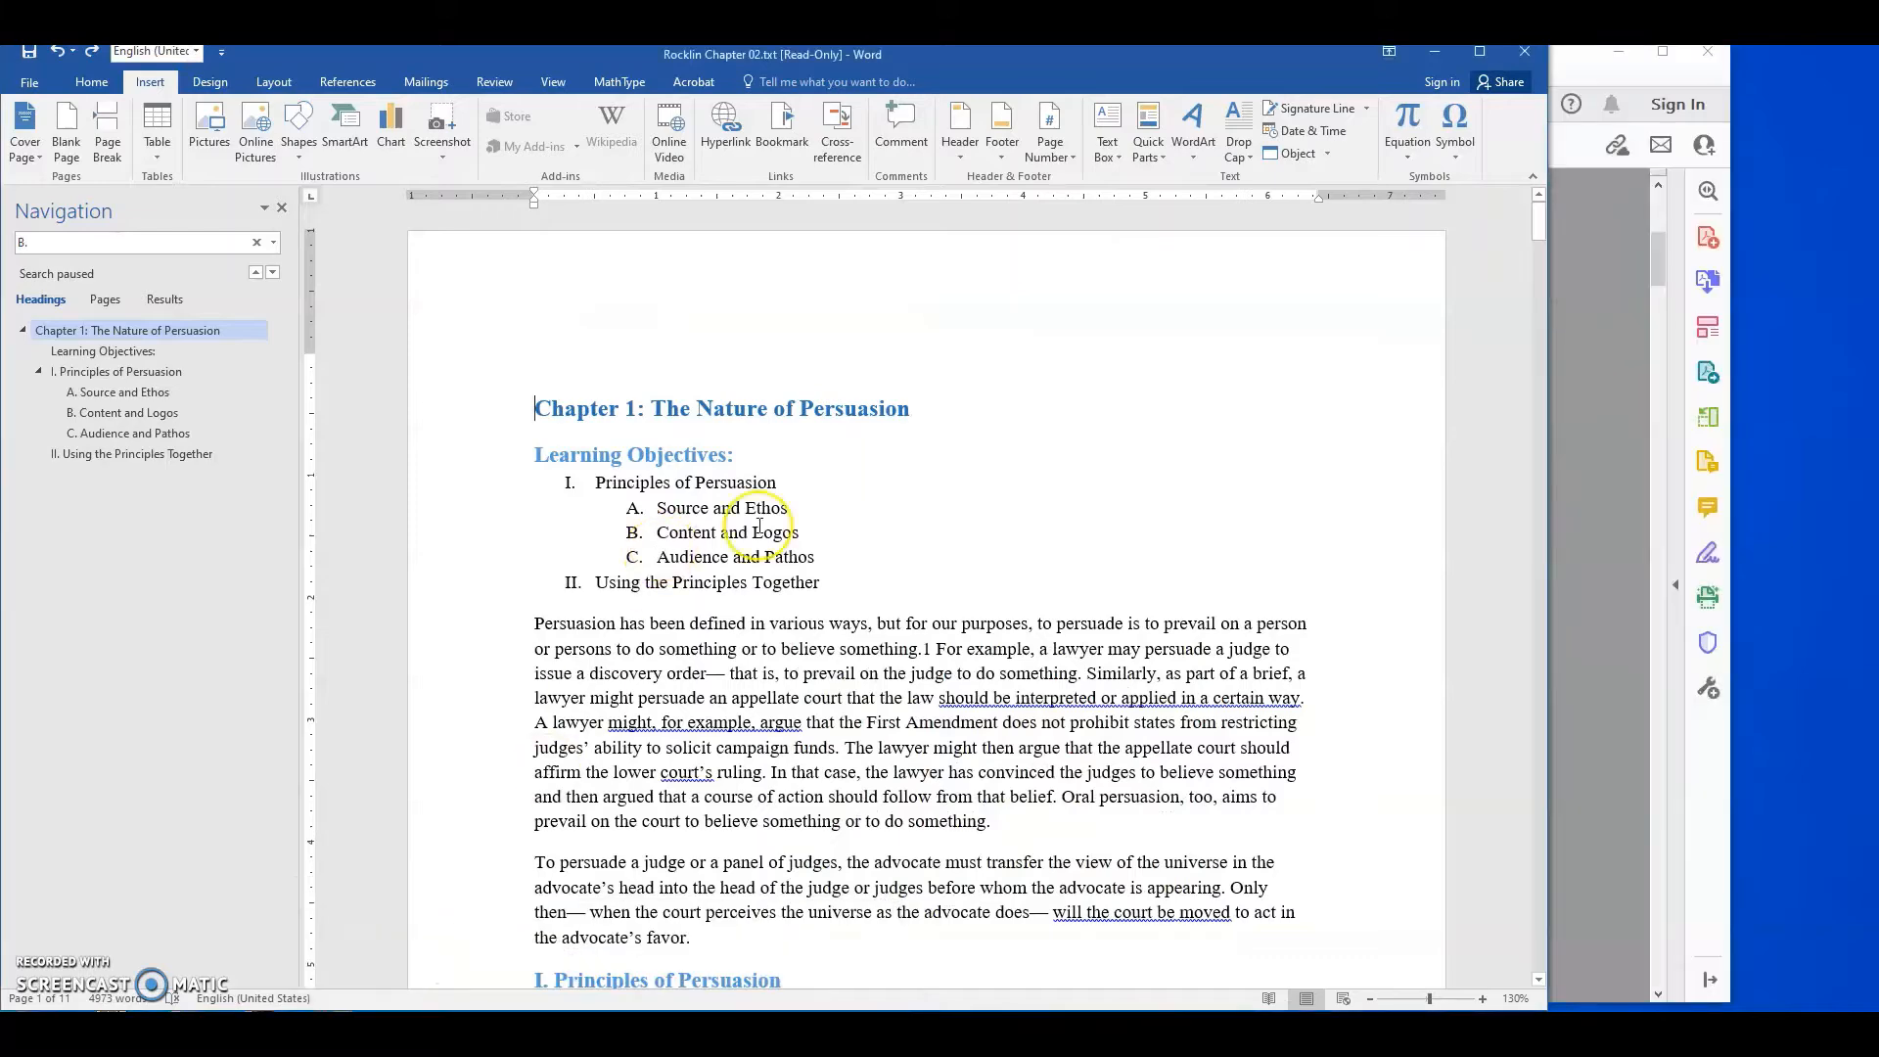
{"action": "scroll", "coordinate": [910, 517], "scroll_direction": "down", "scroll_amount": 3}
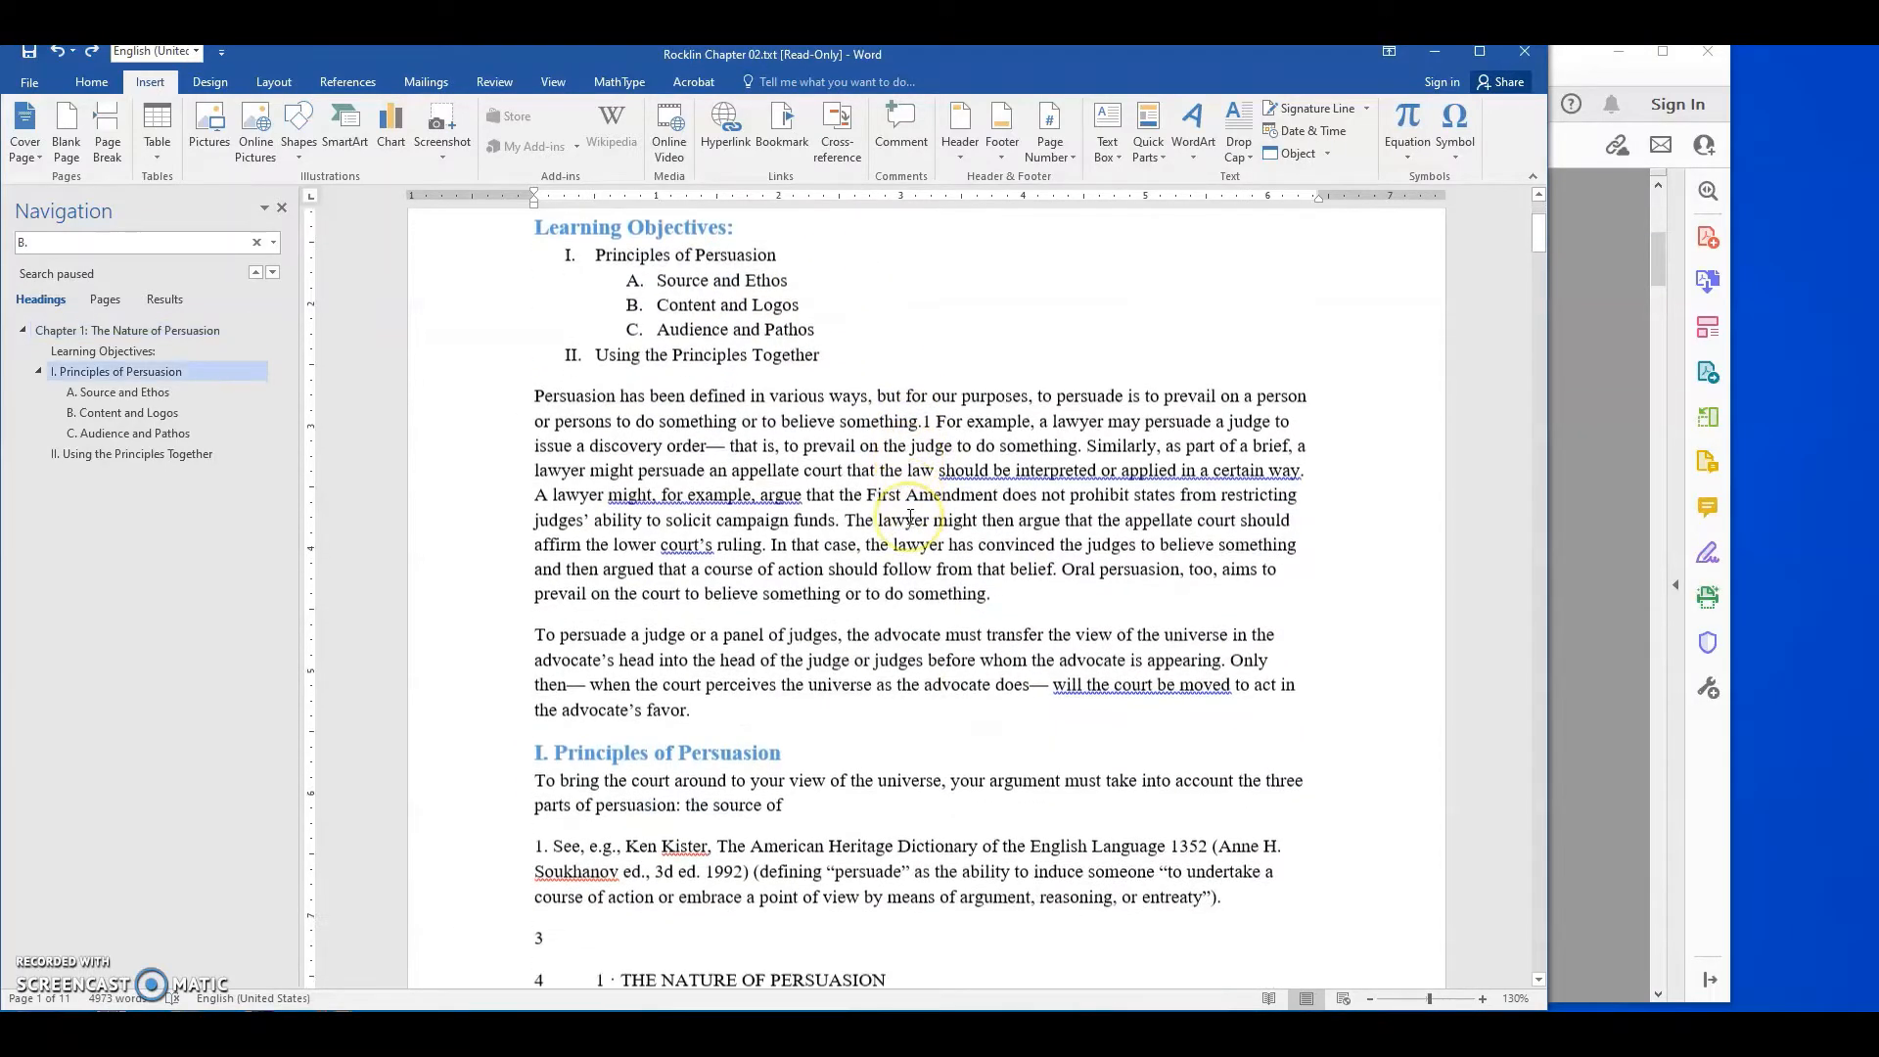
{"action": "scroll", "coordinate": [910, 517], "scroll_direction": "down", "scroll_amount": 4}
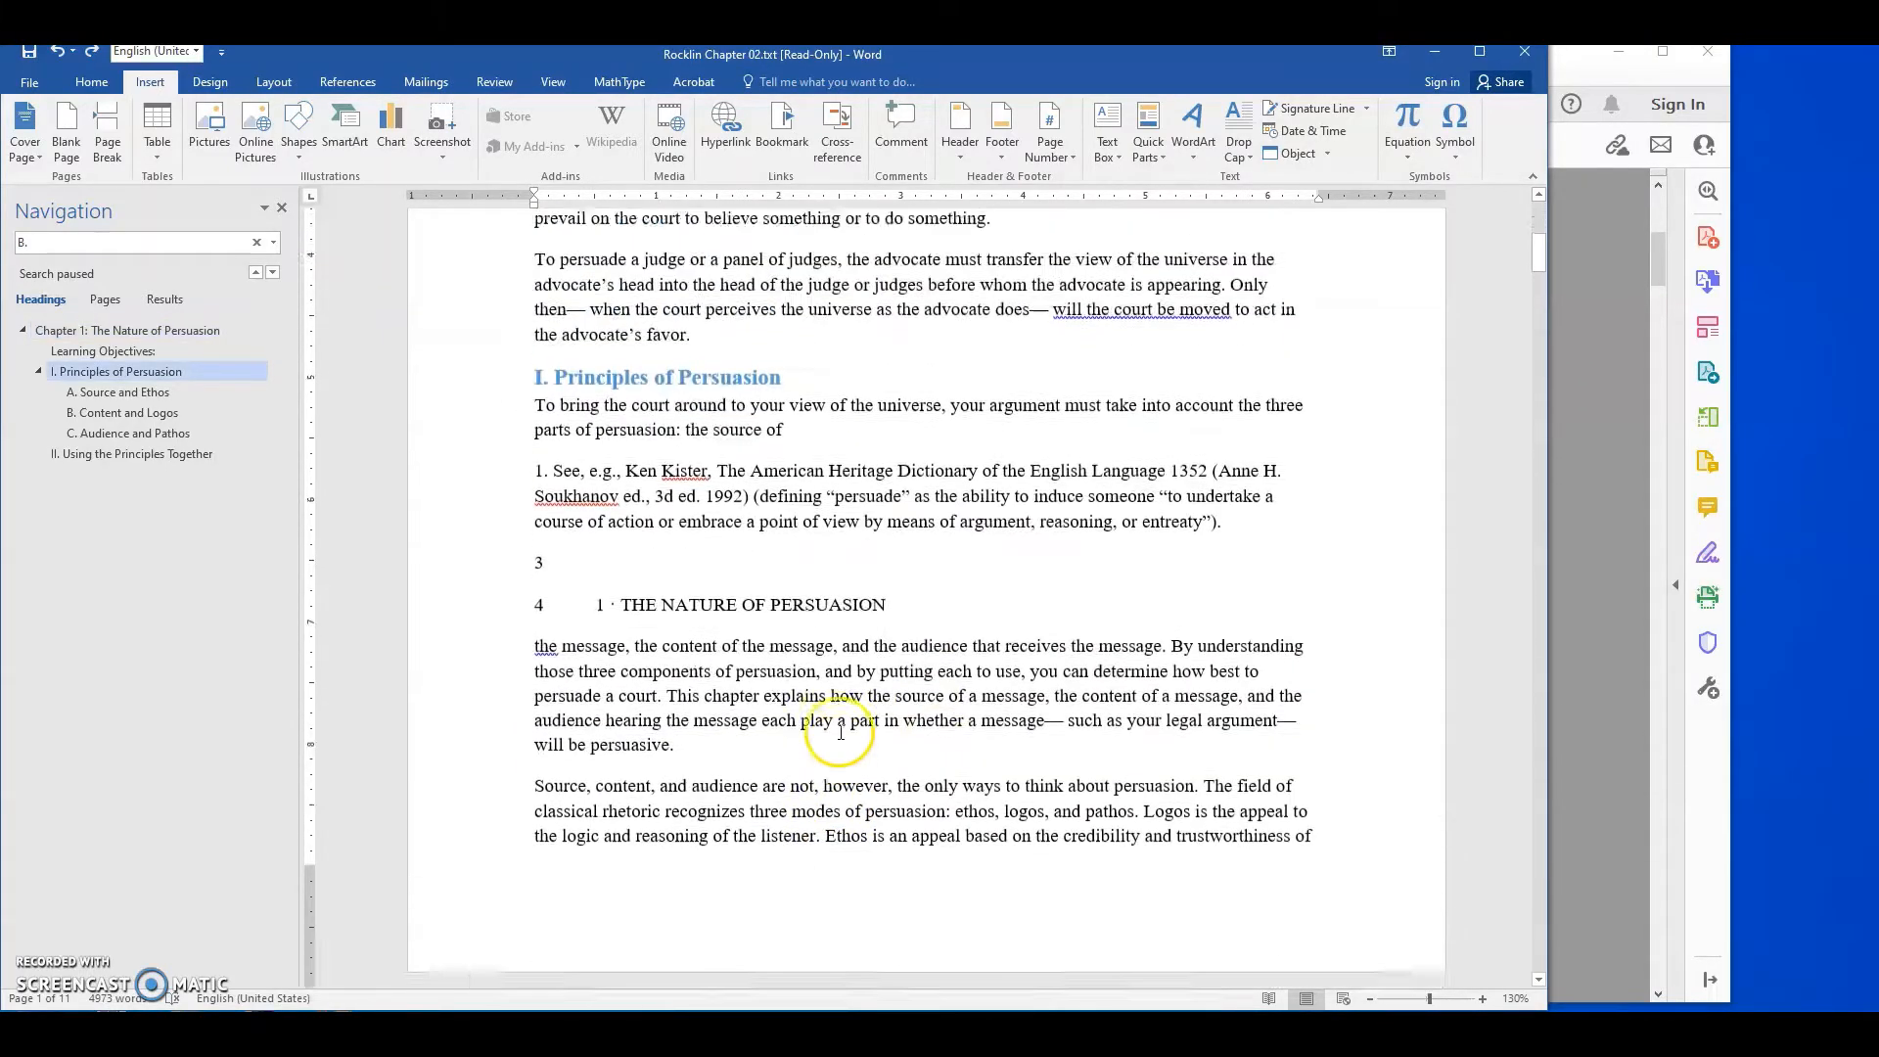
{"action": "scroll", "coordinate": [841, 732], "scroll_direction": "up", "scroll_amount": 7}
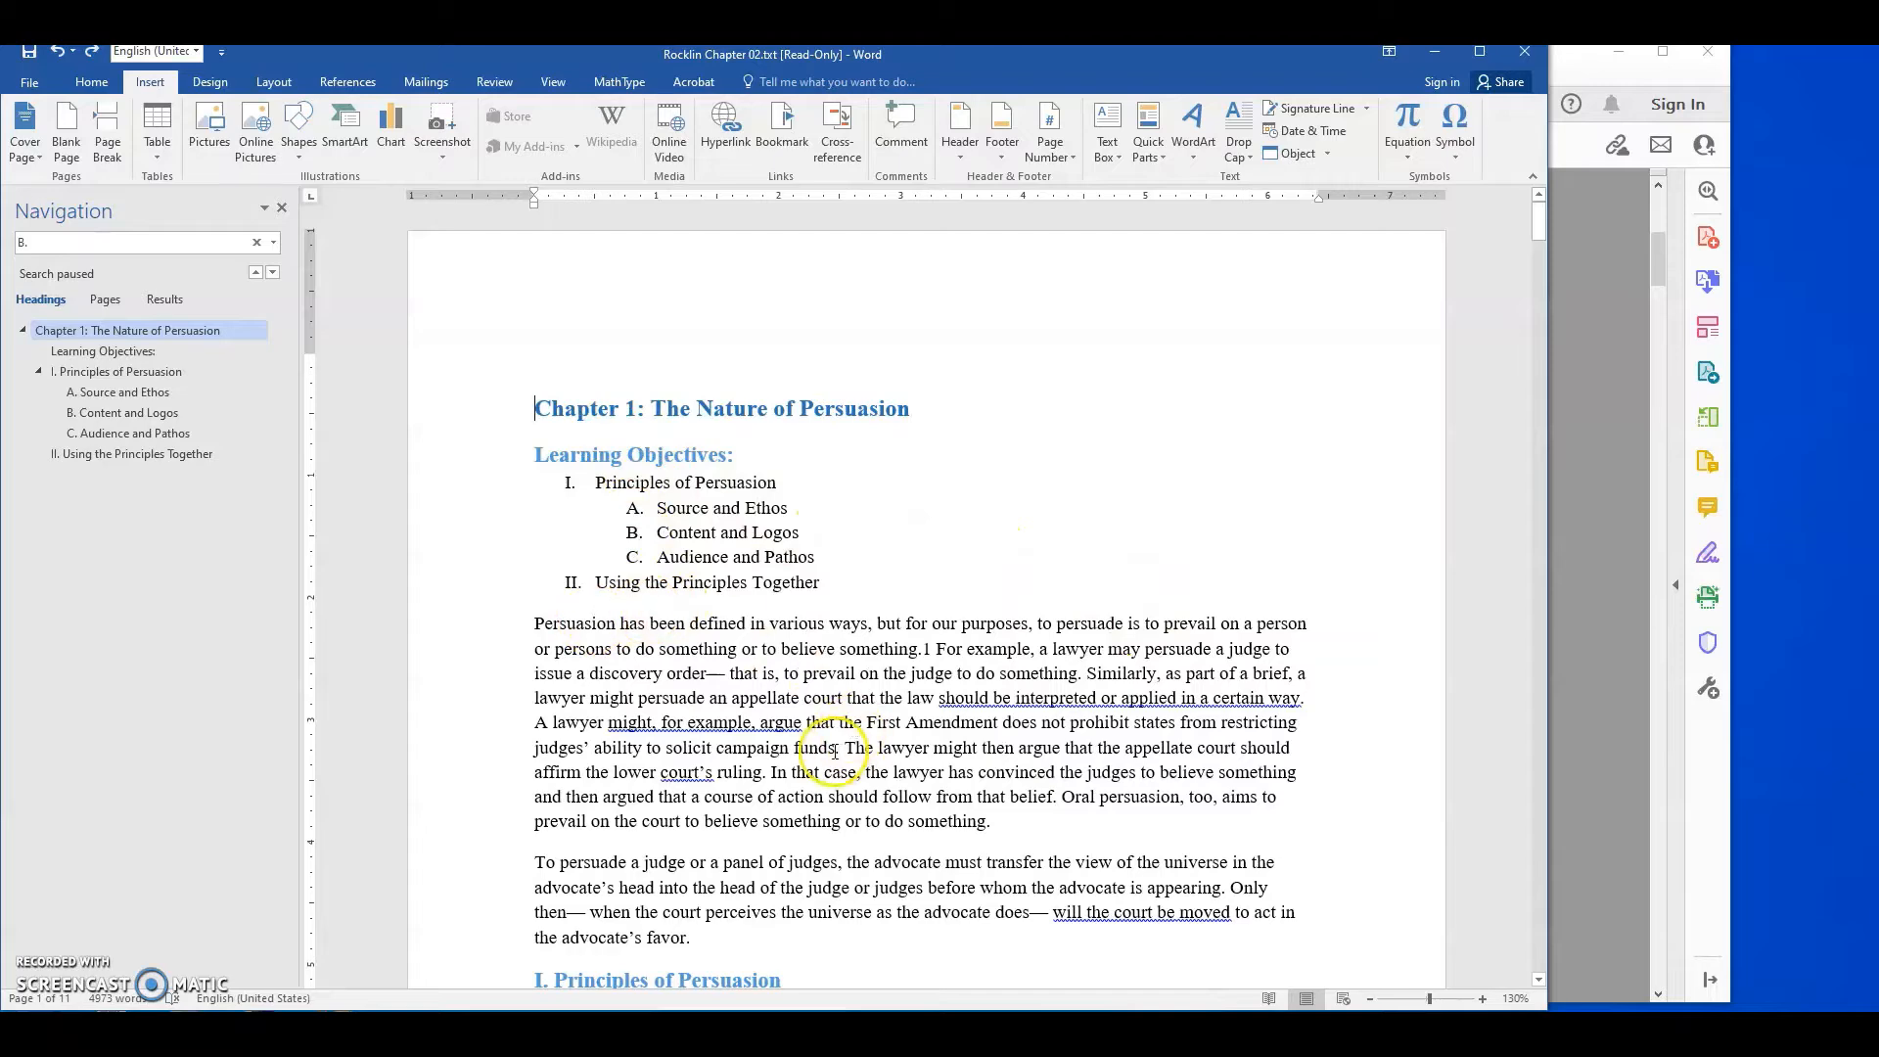
{"action": "scroll", "coordinate": [834, 751], "scroll_direction": "down", "scroll_amount": 3}
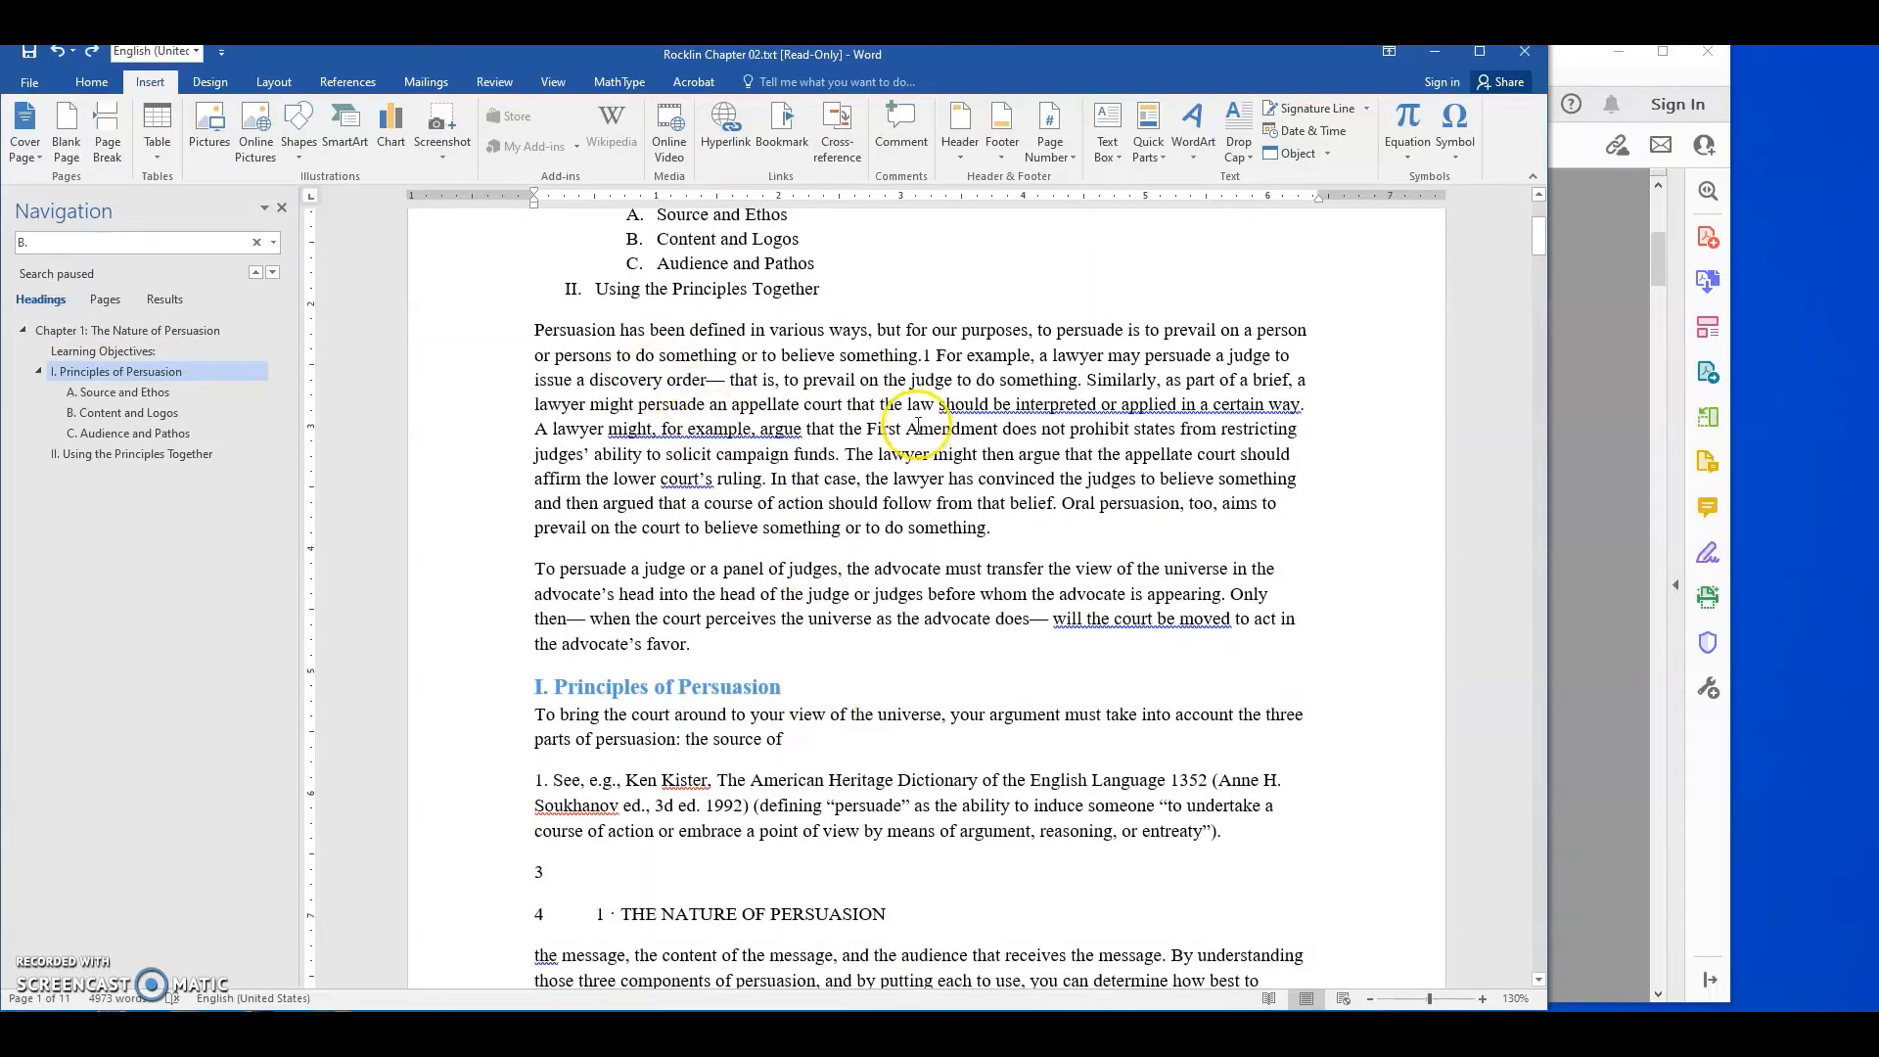
{"action": "scroll", "coordinate": [910, 416], "scroll_direction": "down", "scroll_amount": 3}
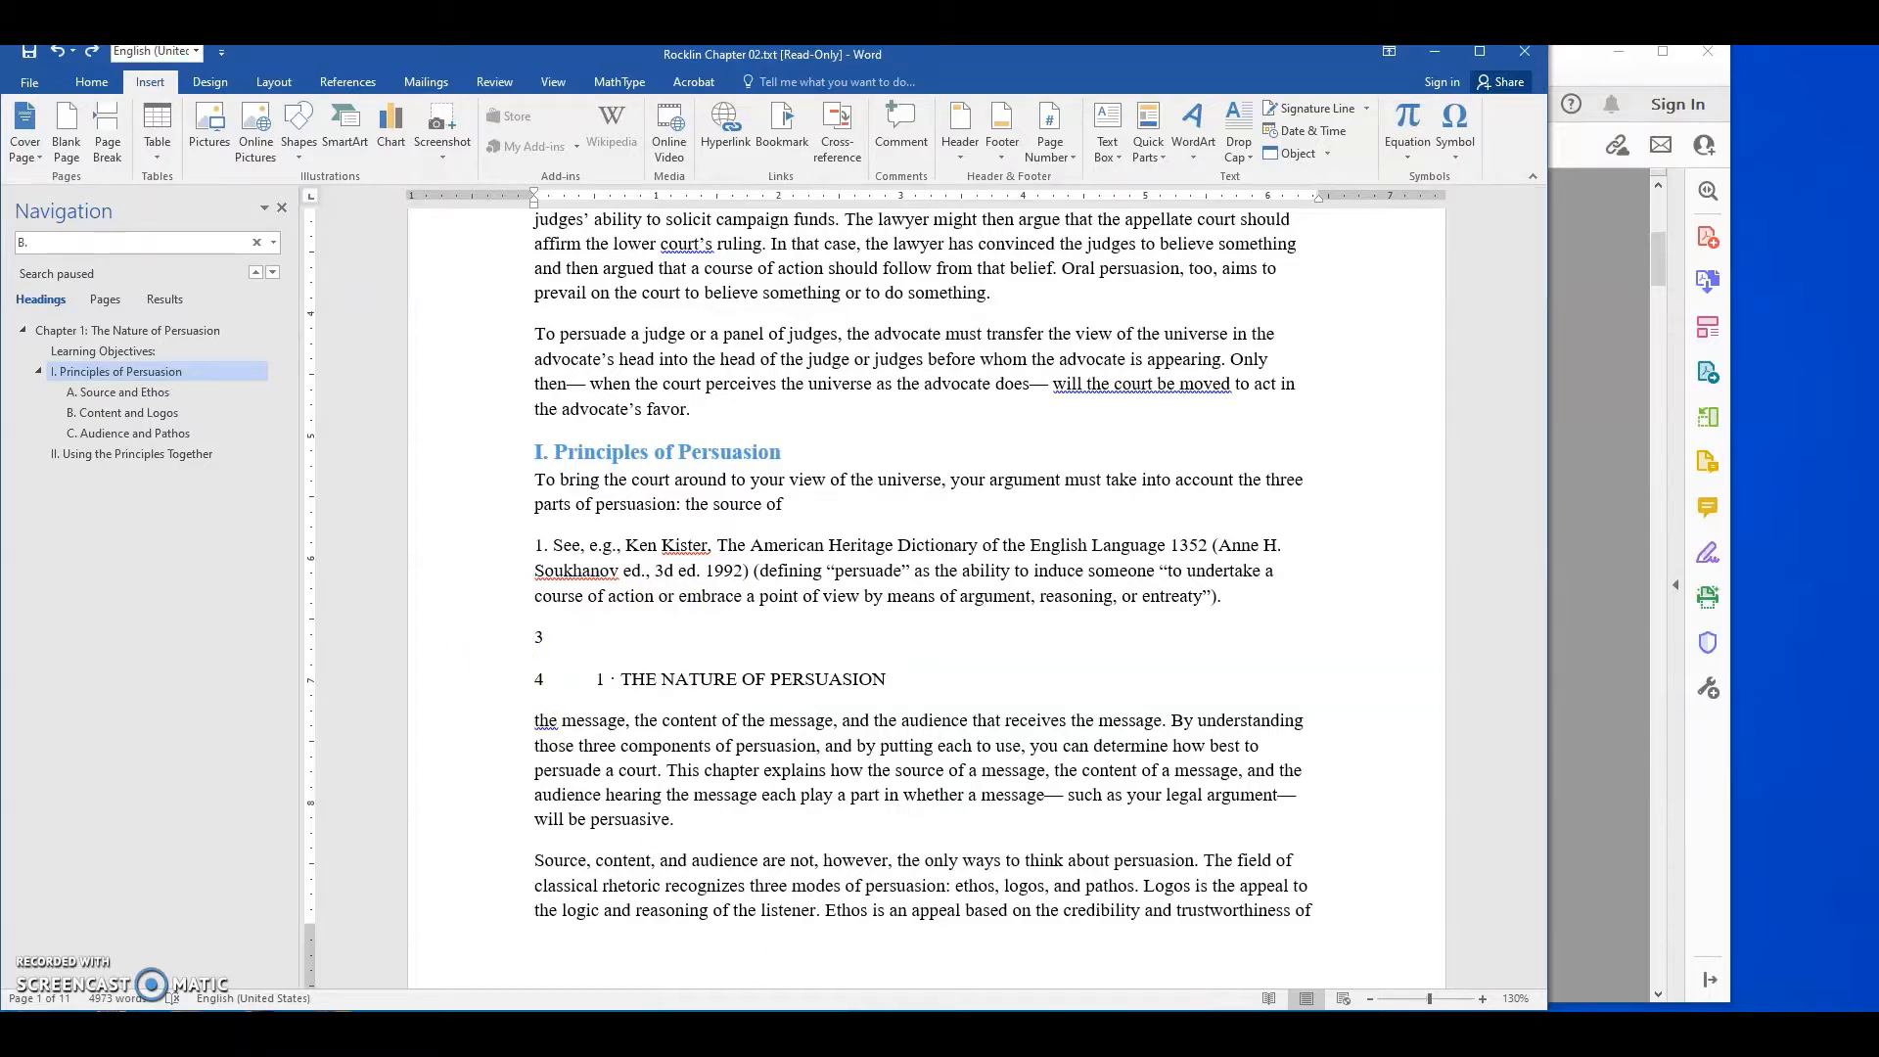
Compare the PDF's first page with the matching passage in Word, ending at the start of the Word document
{"action": "key", "text": "alt+Tab"}
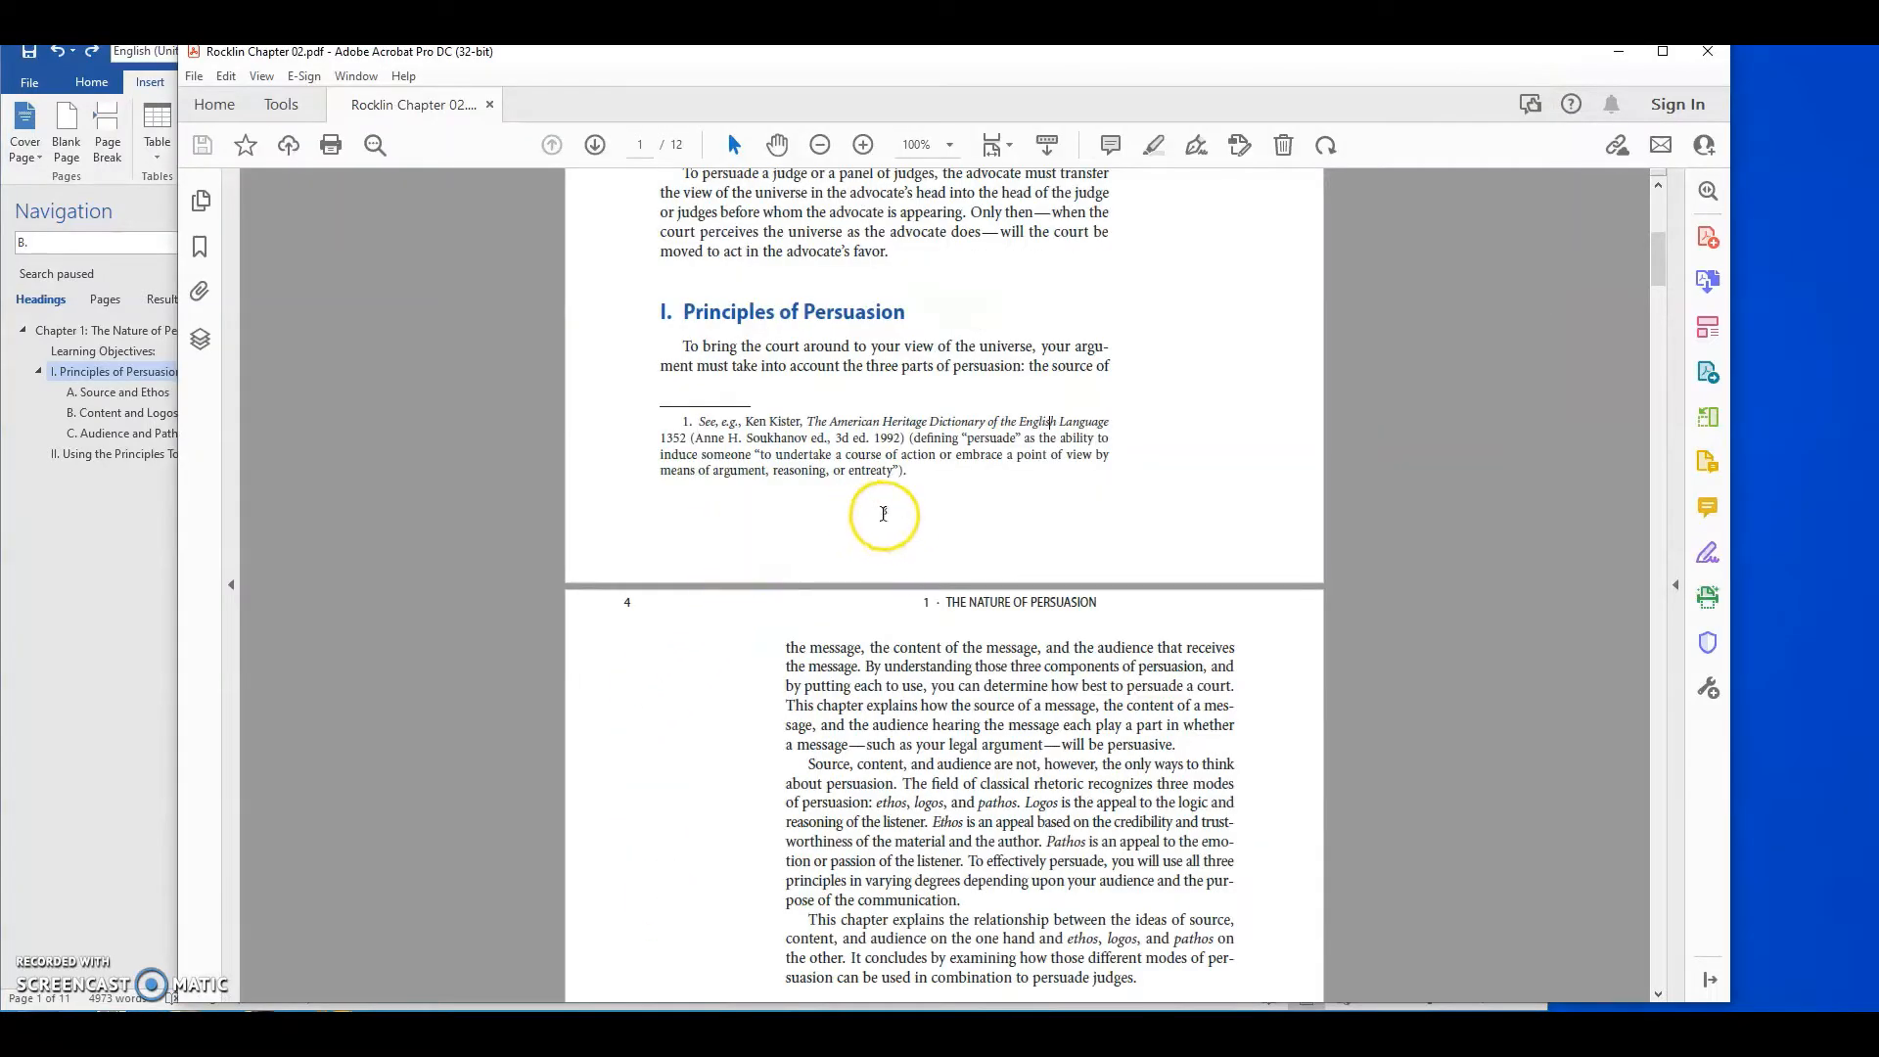
{"action": "scroll", "coordinate": [884, 514], "scroll_direction": "up", "scroll_amount": 8}
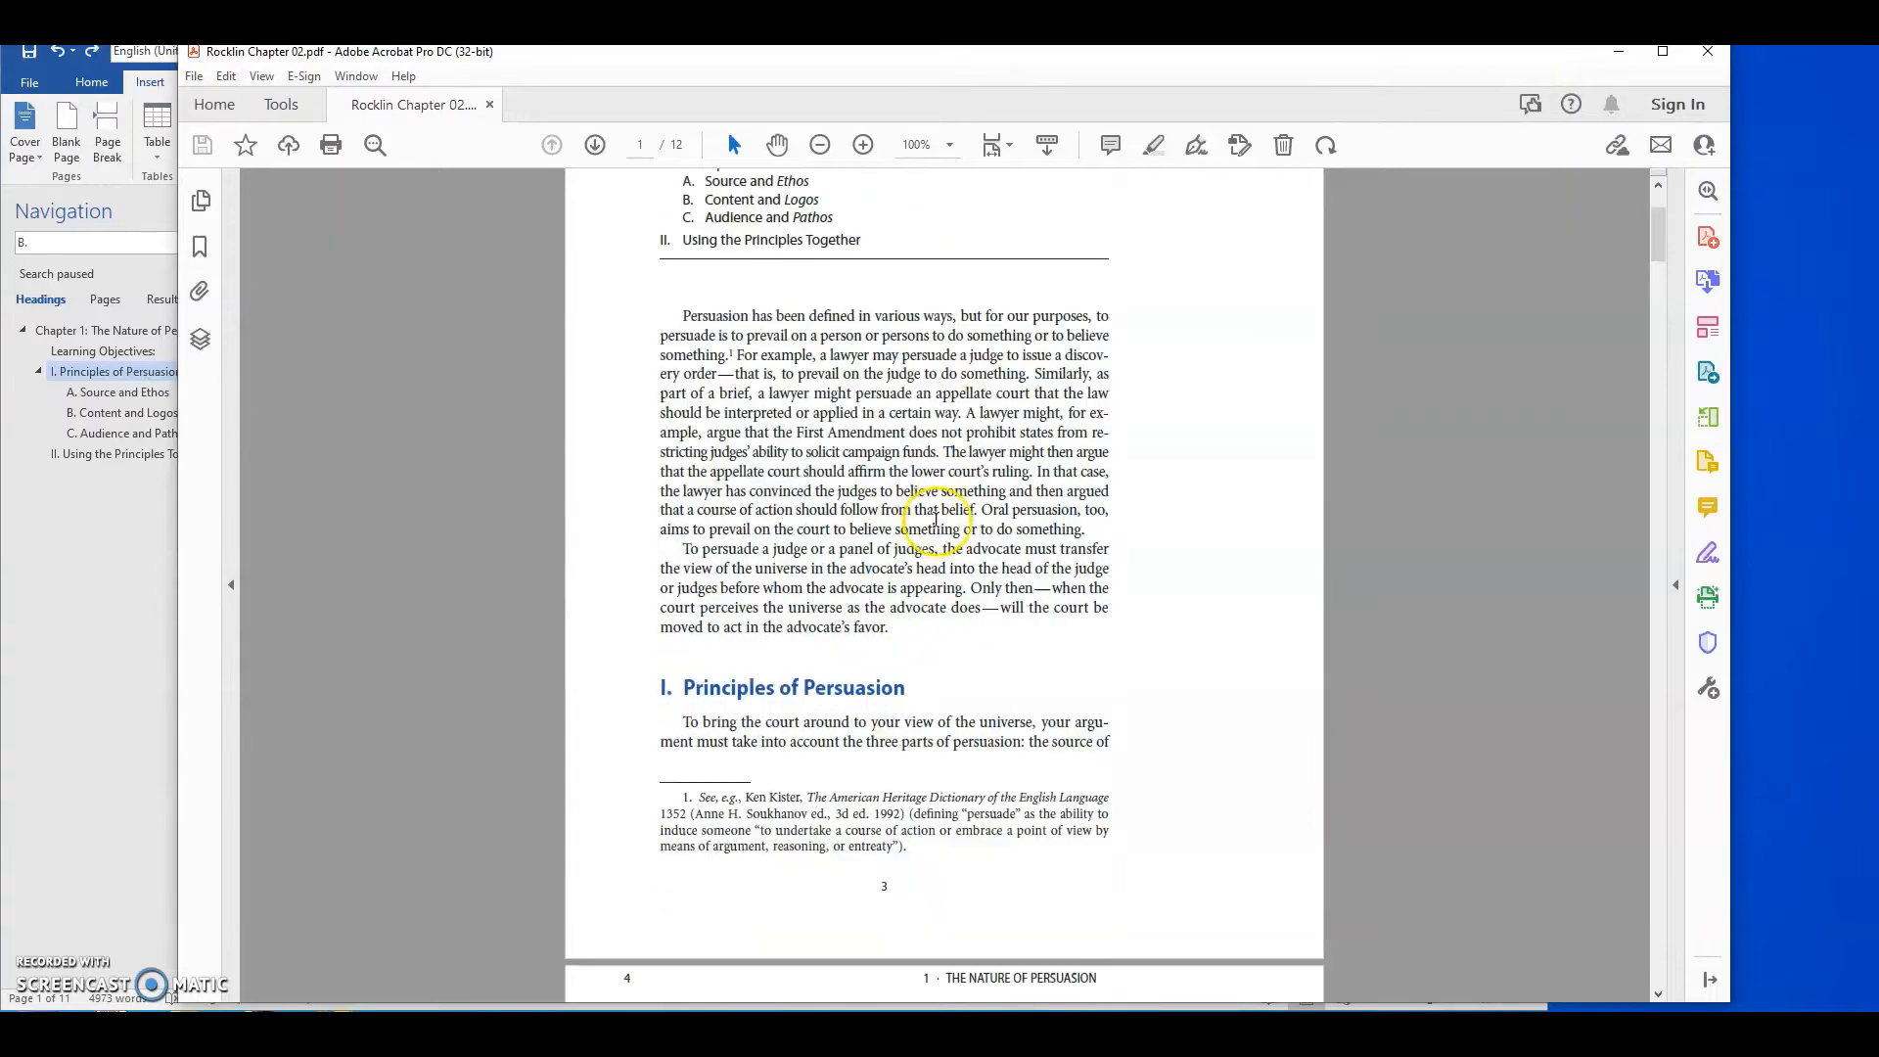
{"action": "scroll", "coordinate": [935, 519], "scroll_direction": "down", "scroll_amount": 1}
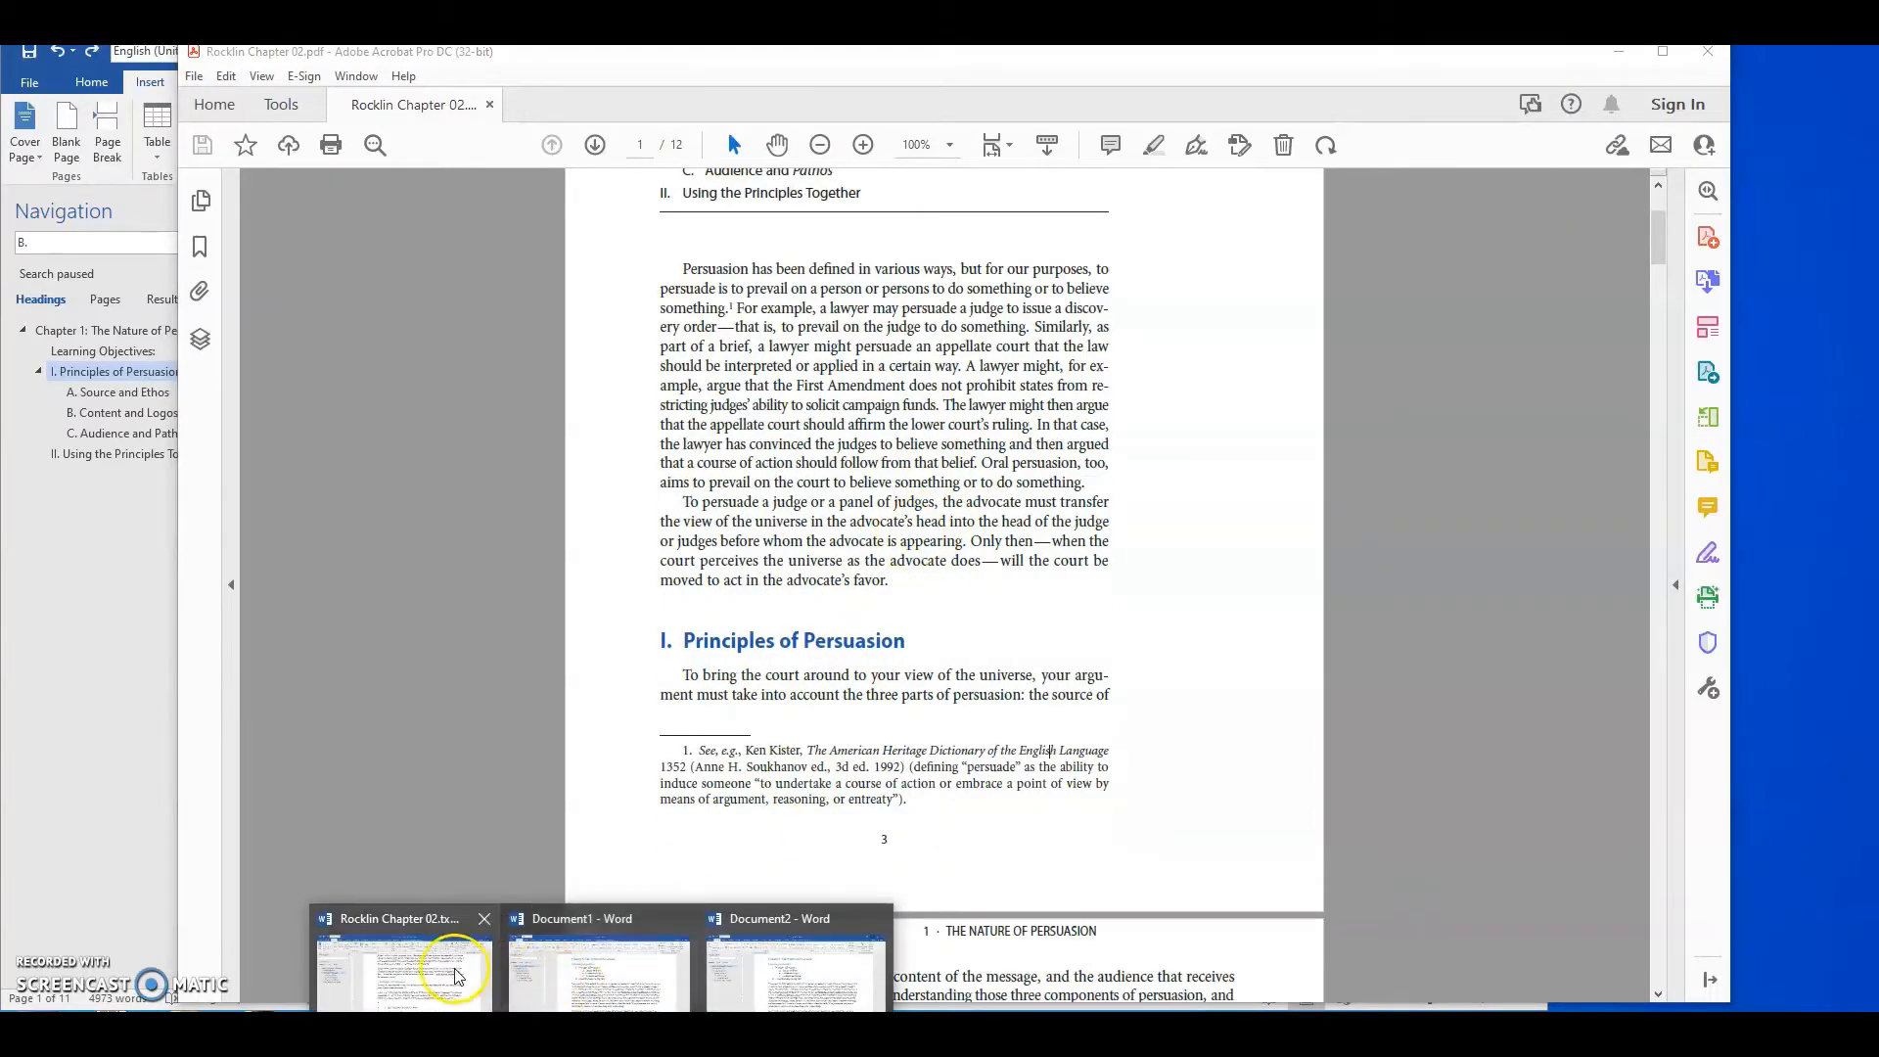
{"action": "left_click", "coordinate": [454, 967]}
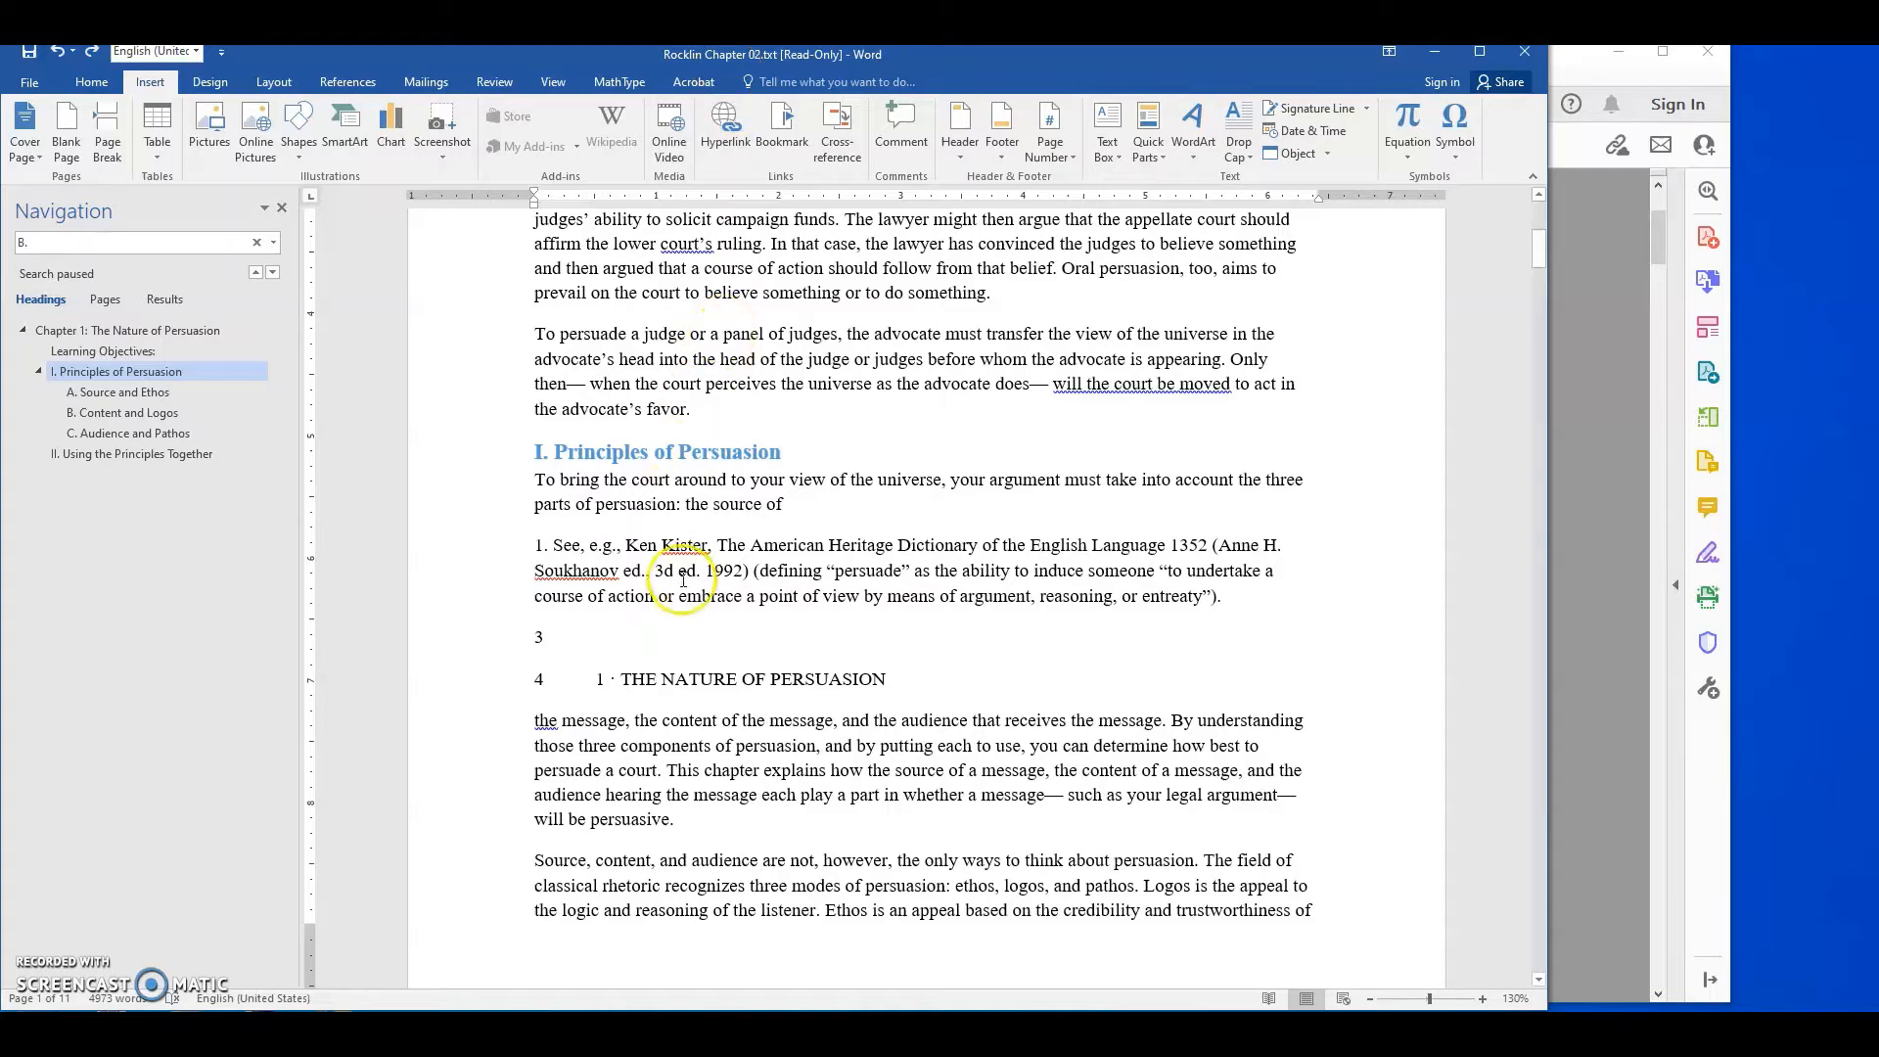
{"action": "scroll", "coordinate": [755, 532], "scroll_direction": "up", "scroll_amount": 7}
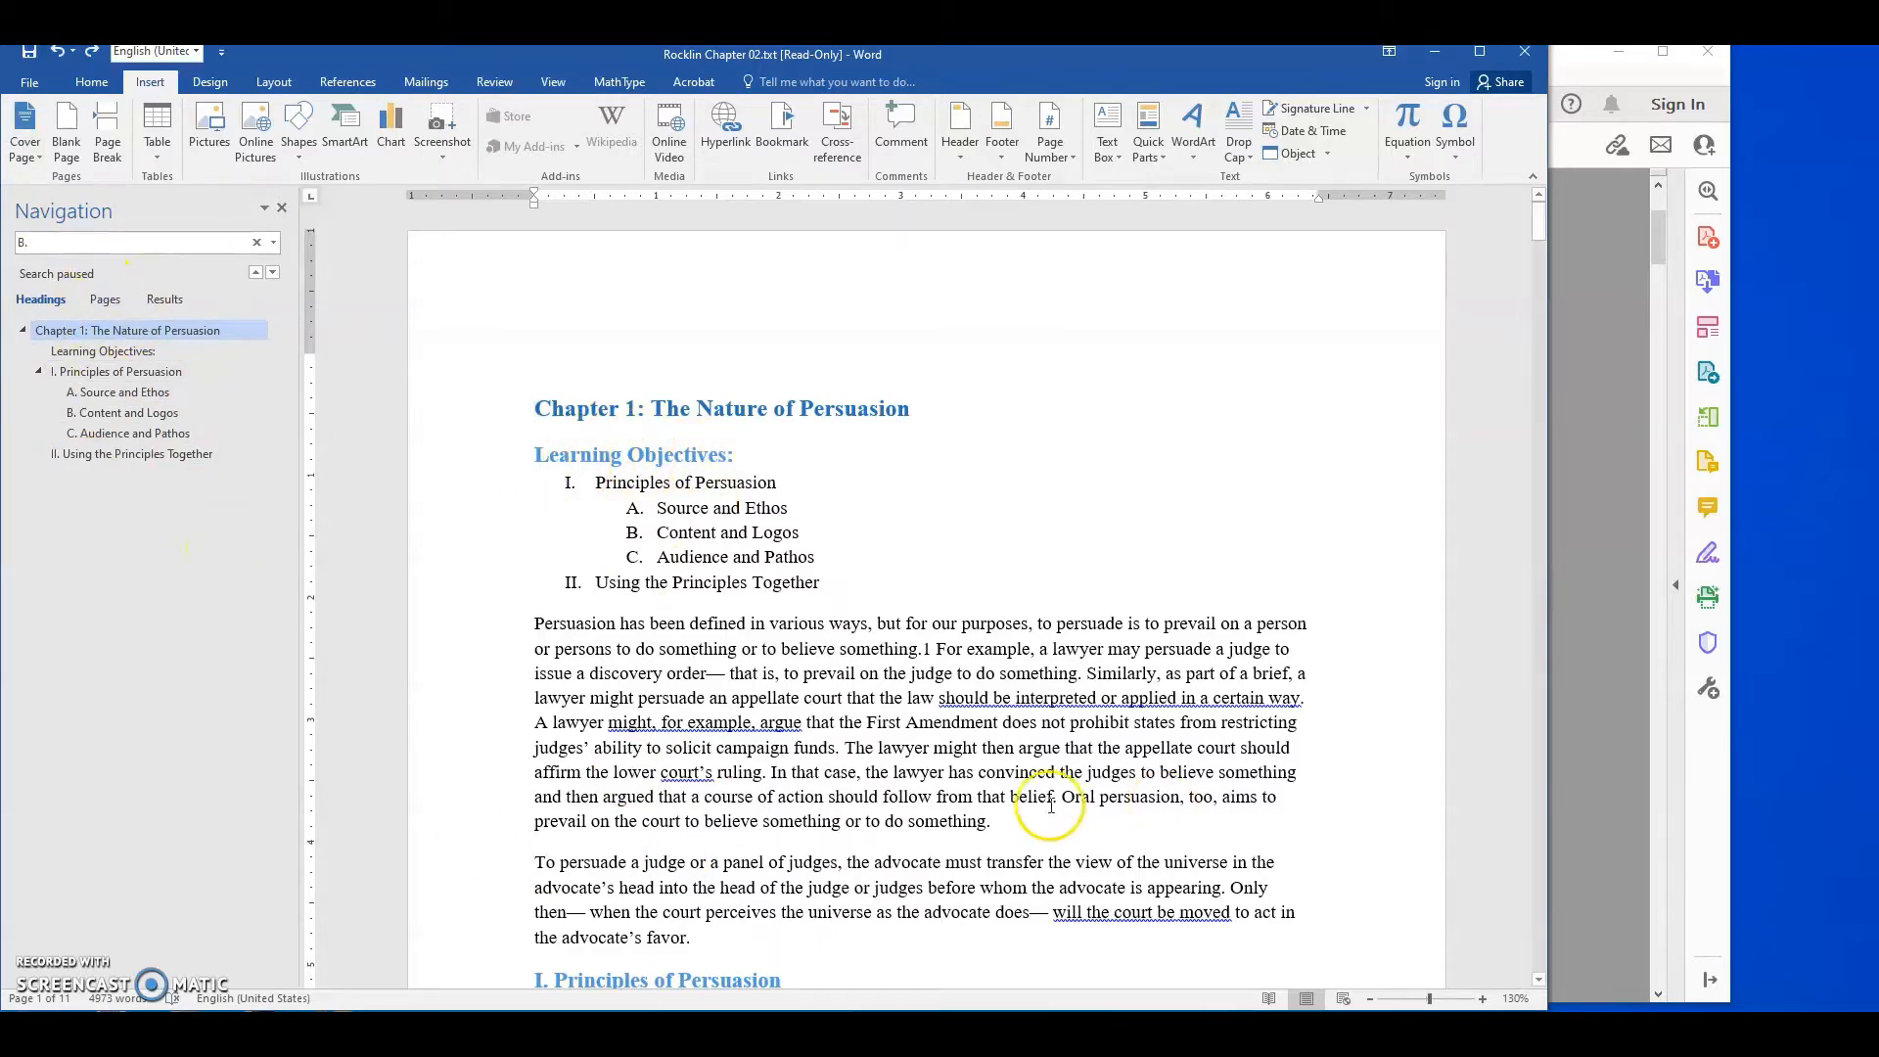
{"action": "scroll", "coordinate": [984, 812], "scroll_direction": "down", "scroll_amount": 1}
{"action": "scroll", "coordinate": [961, 800], "scroll_direction": "up", "scroll_amount": 1}
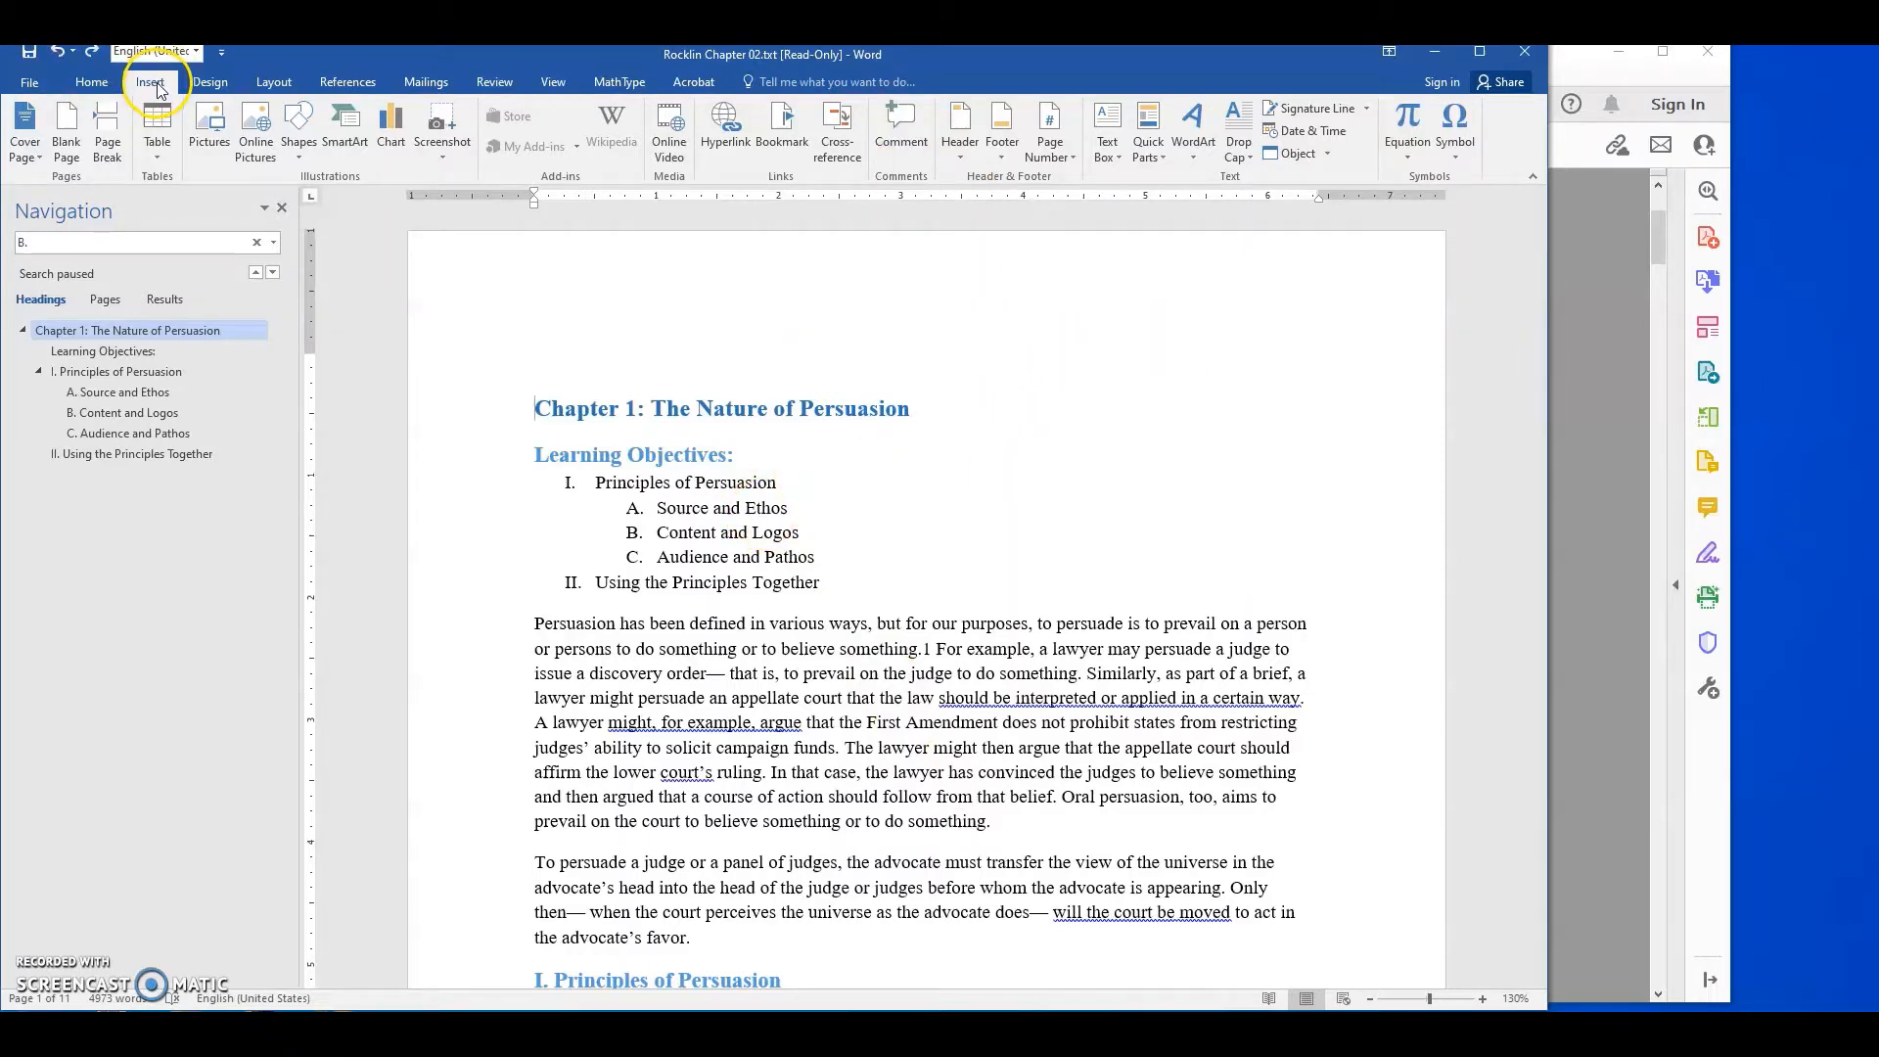
Insert page numbers at the top of the page using the Plain Number 1 style
{"action": "left_click", "coordinate": [86, 86]}
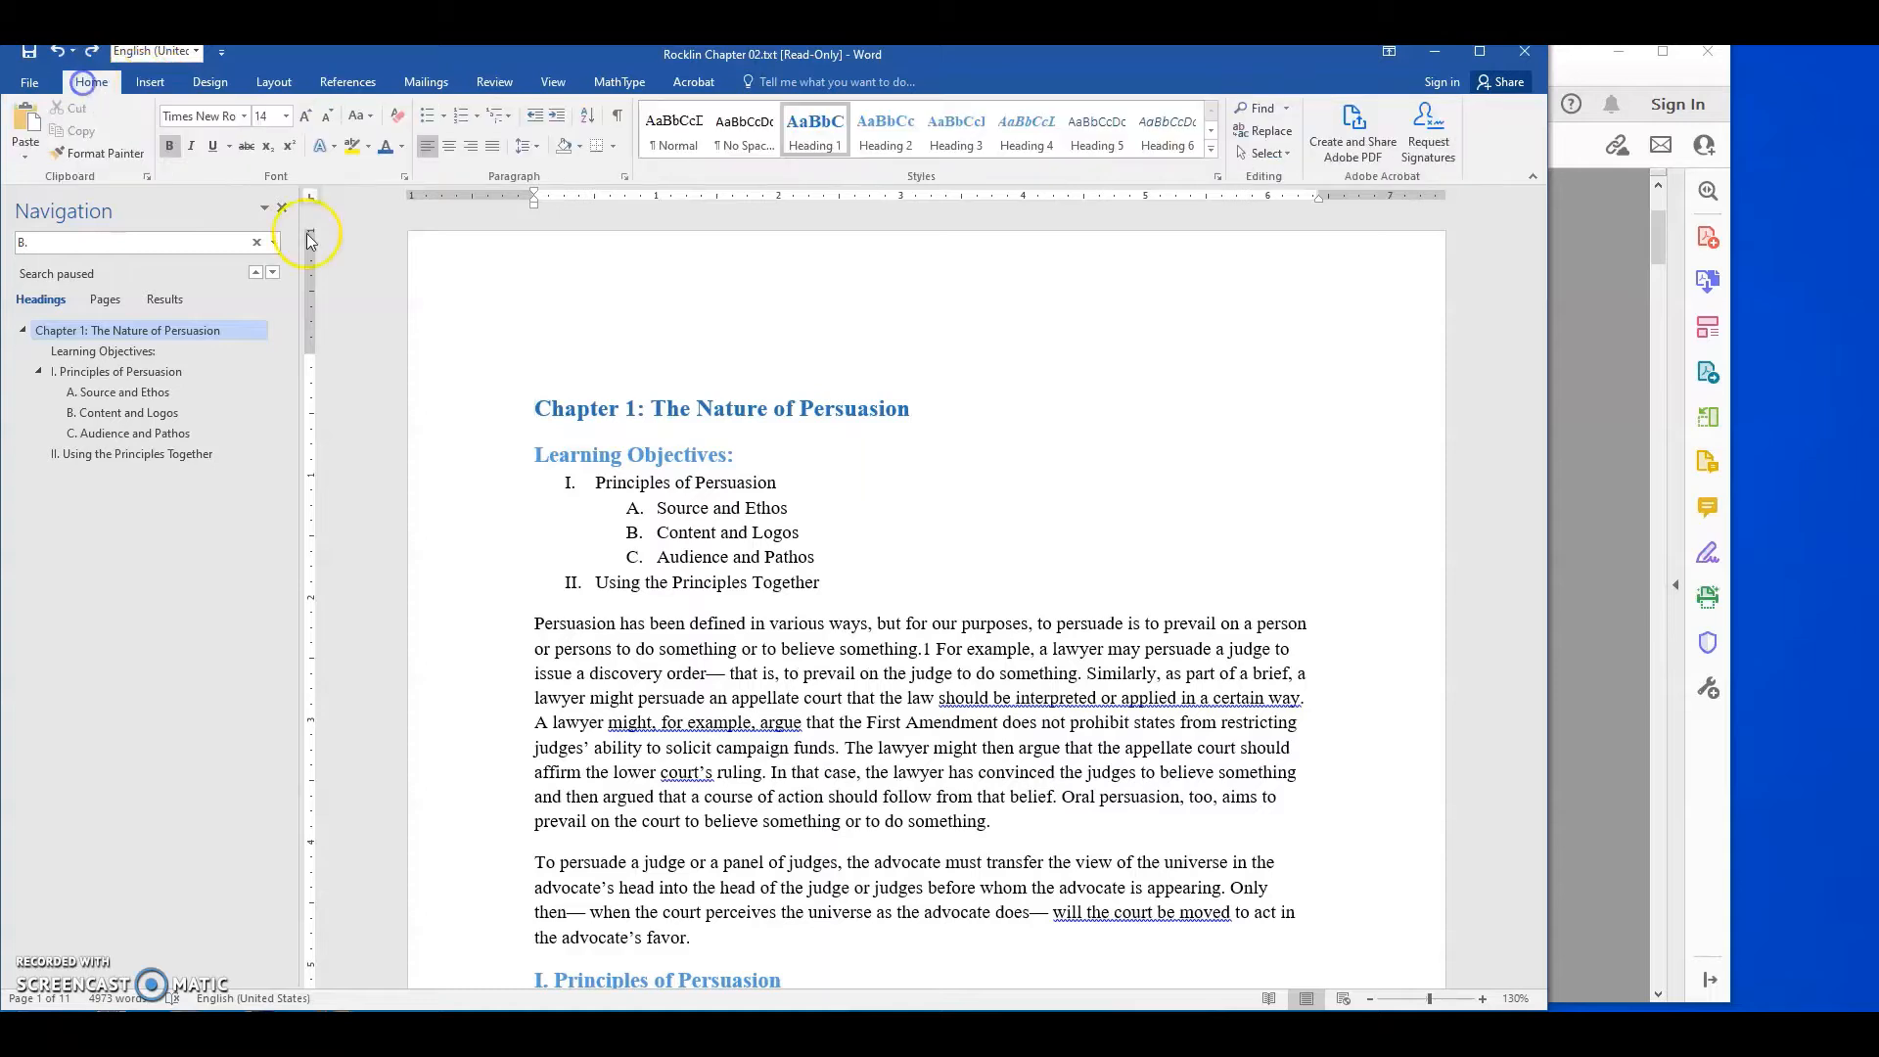
{"action": "left_click", "coordinate": [153, 83]}
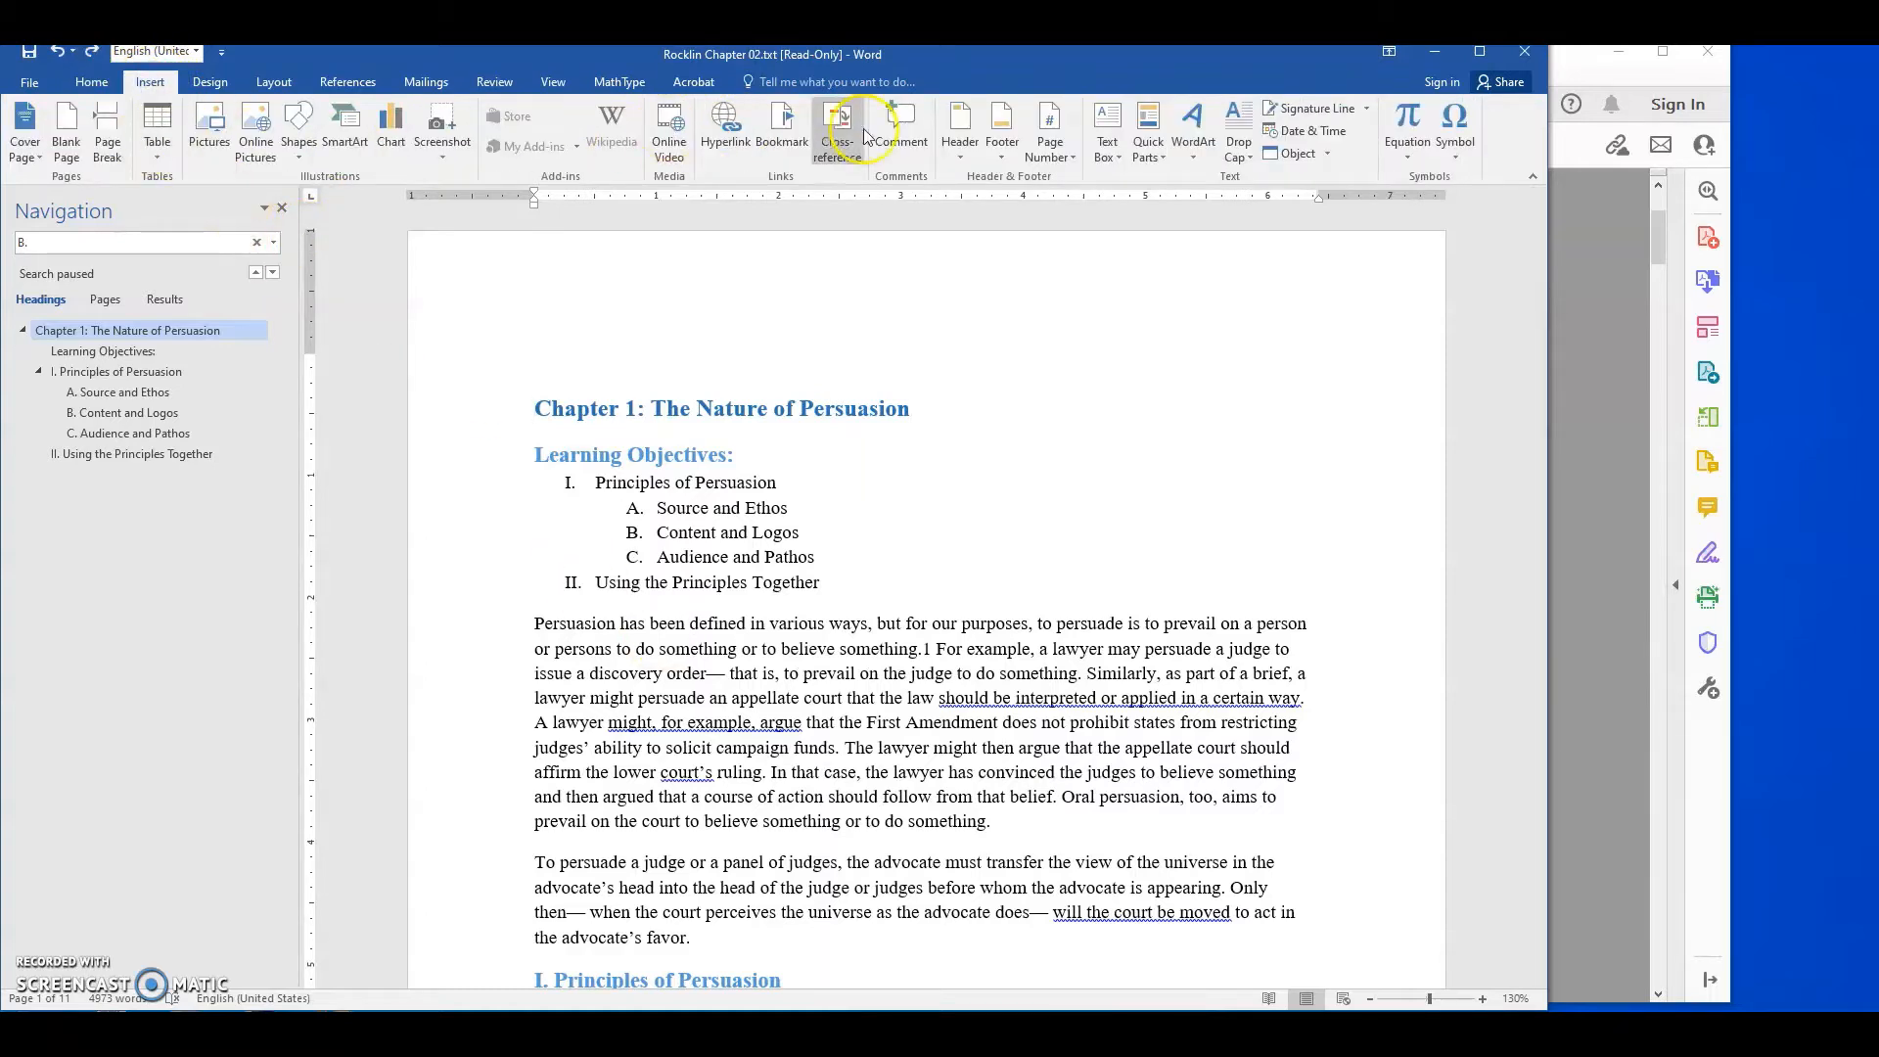
{"action": "left_click", "coordinate": [1062, 156]}
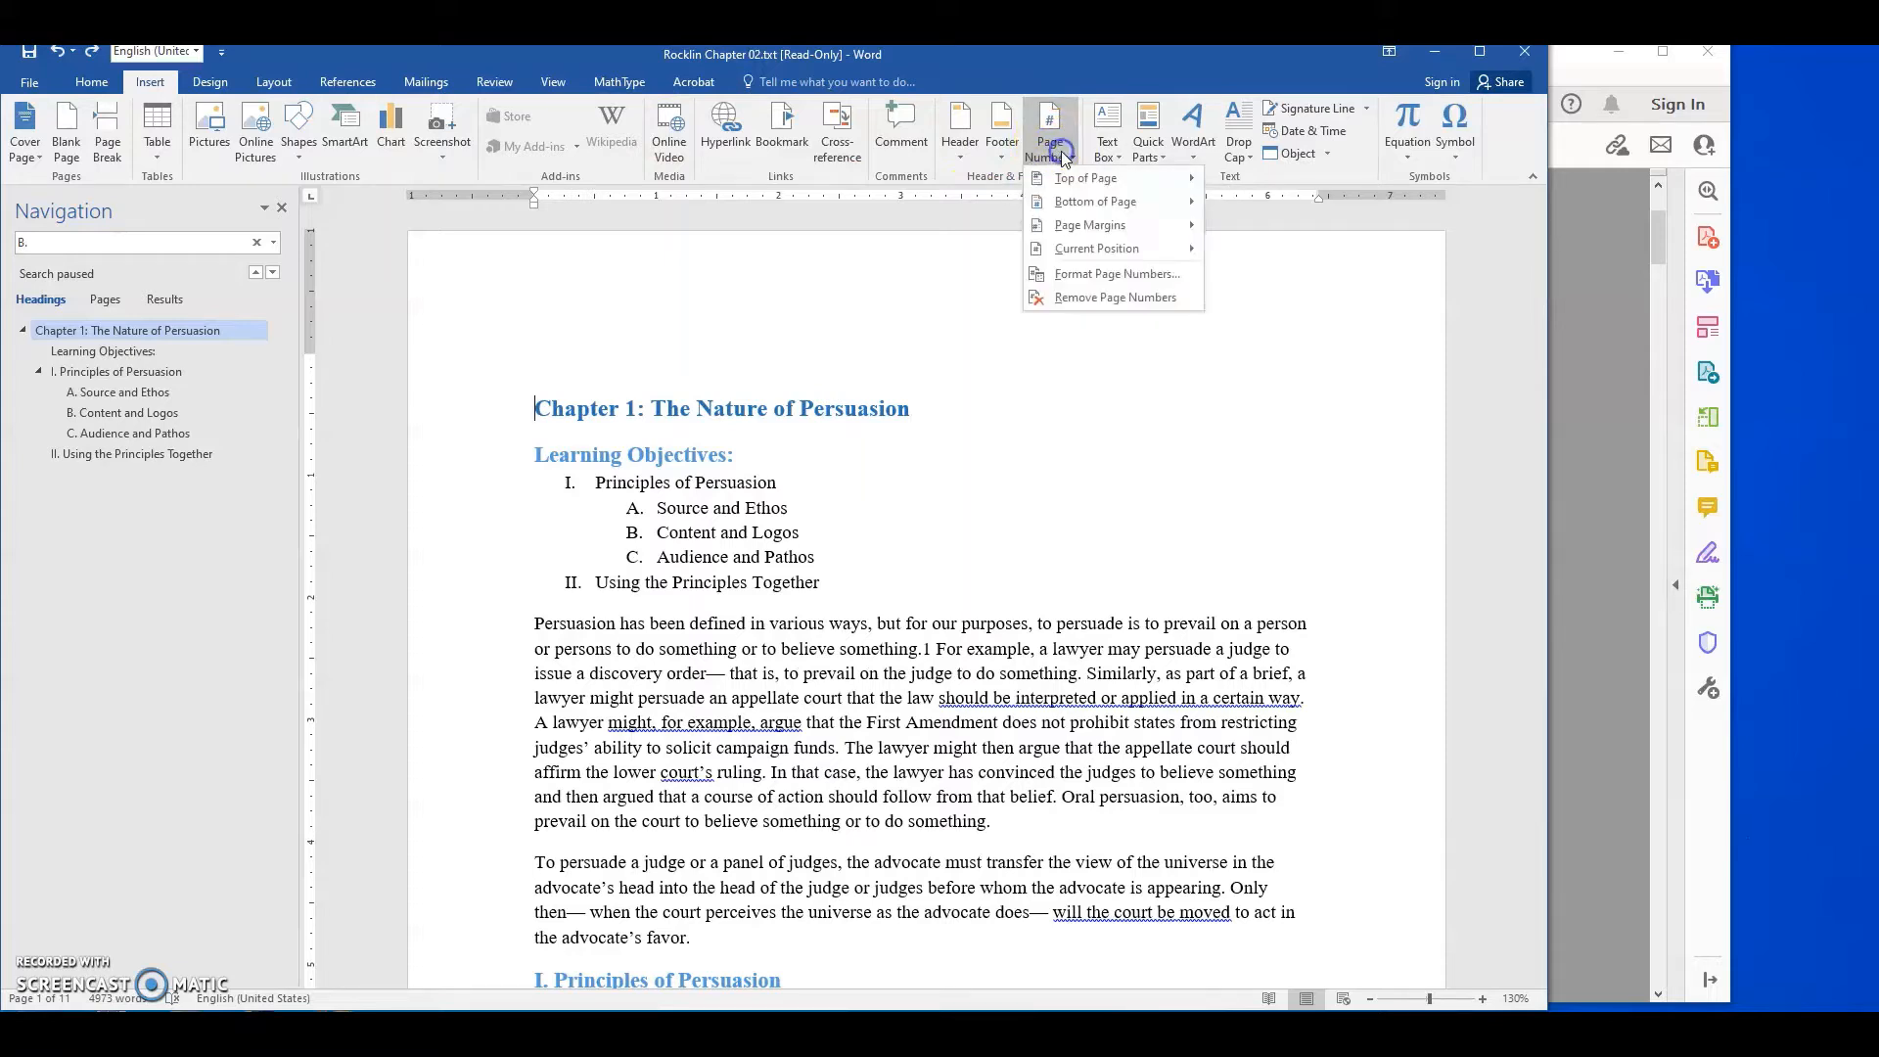
{"action": "mouse_move", "coordinate": [1071, 183]}
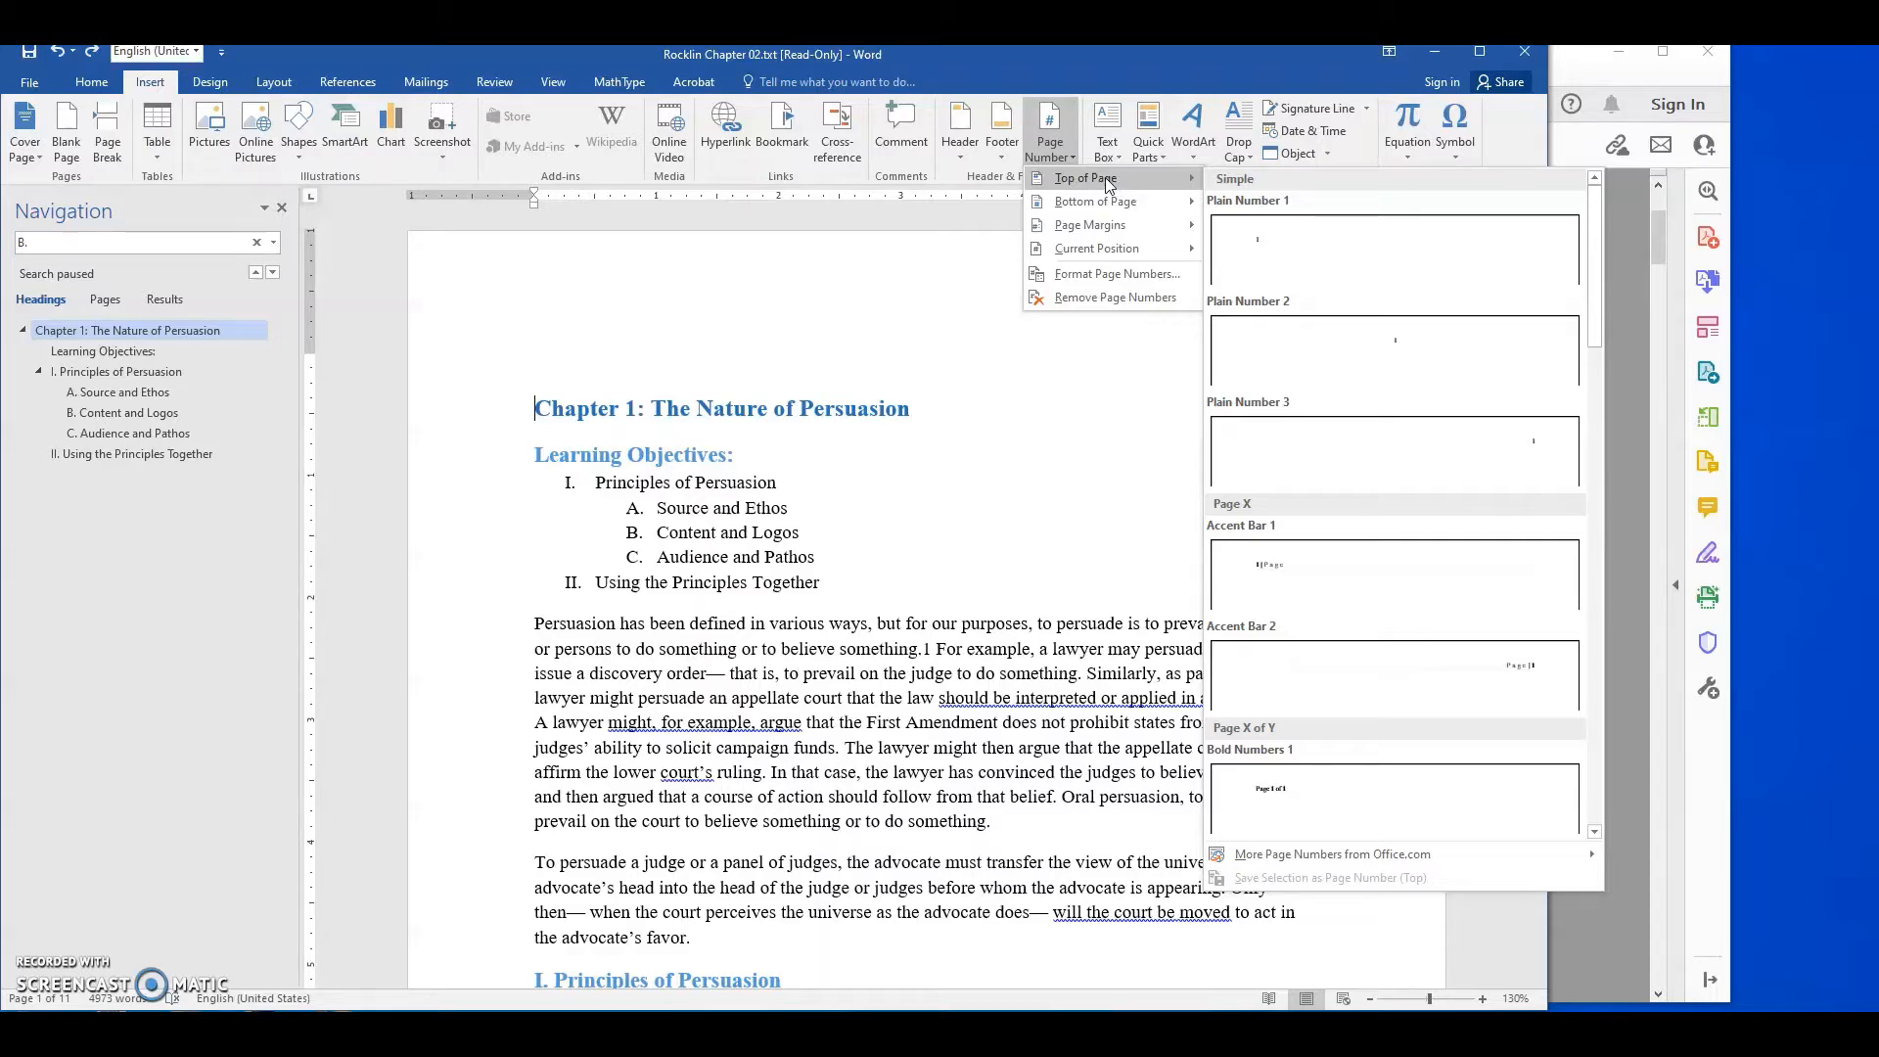
{"action": "left_click", "coordinate": [1106, 178]}
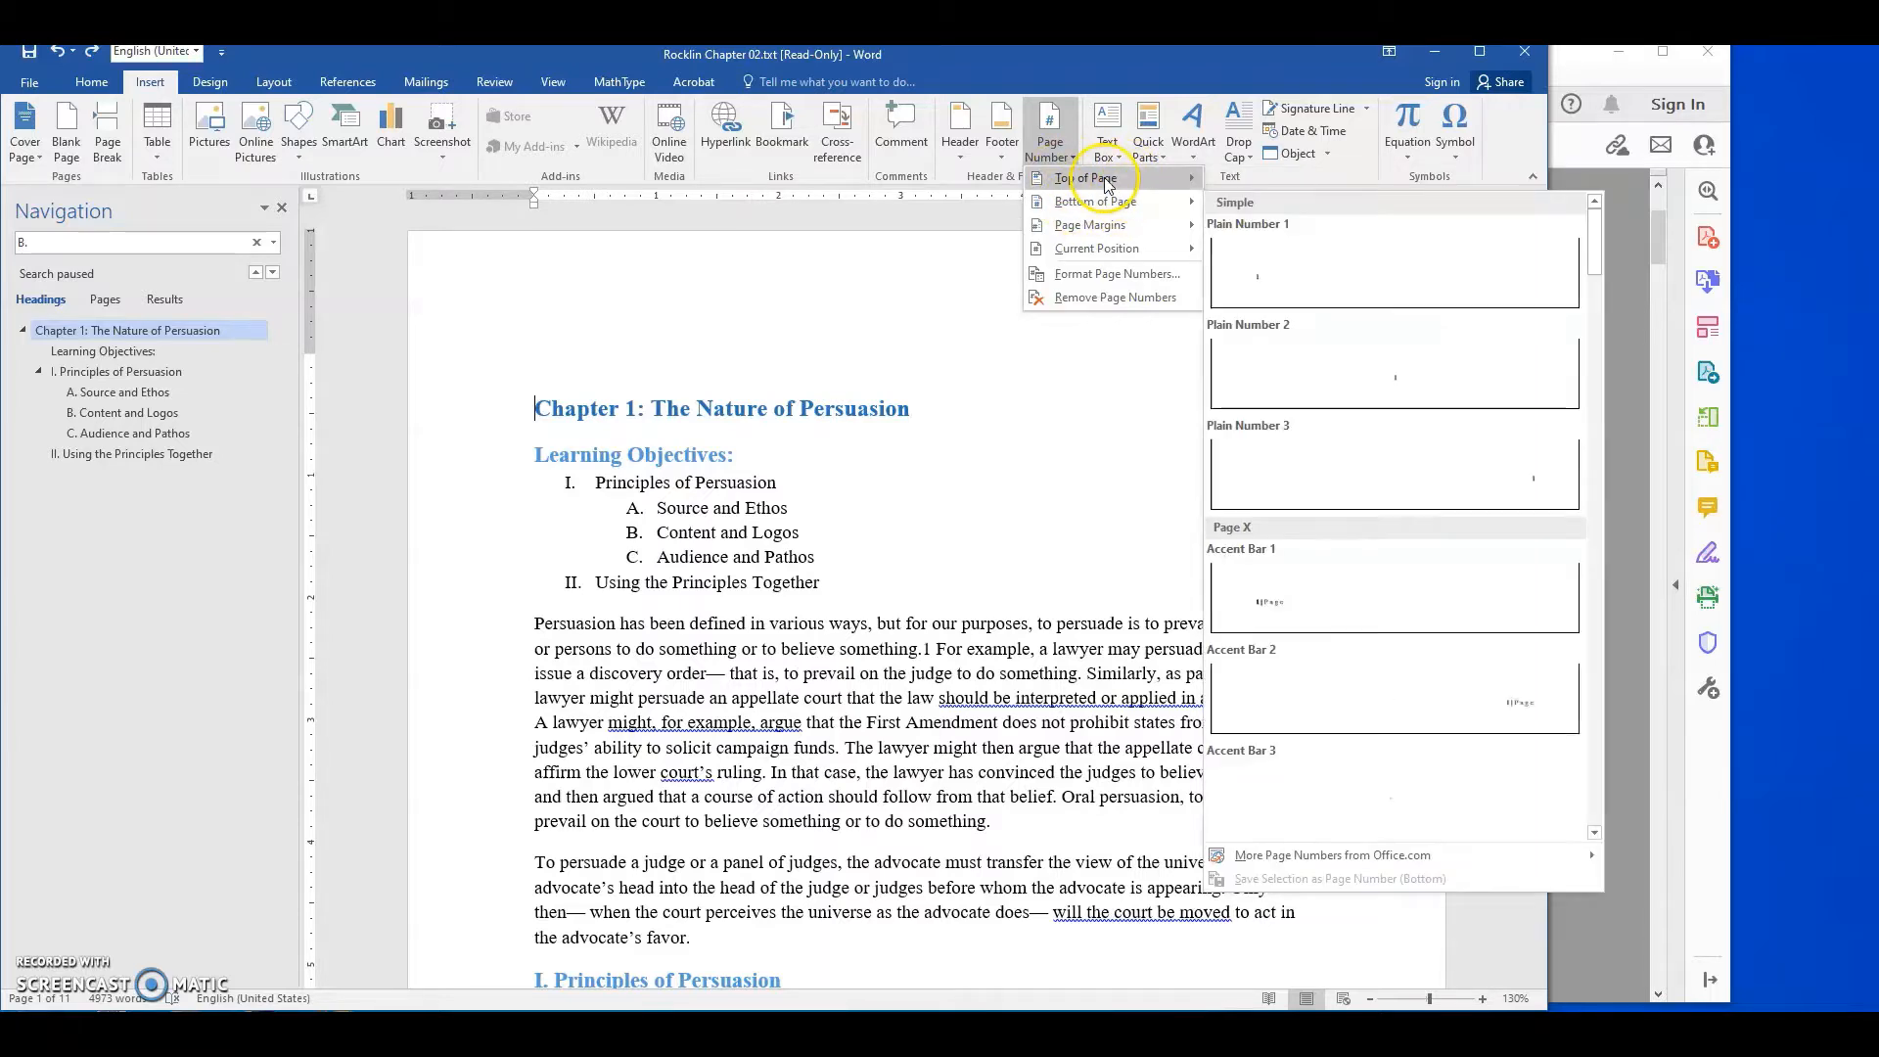
{"action": "mouse_move", "coordinate": [1105, 184]}
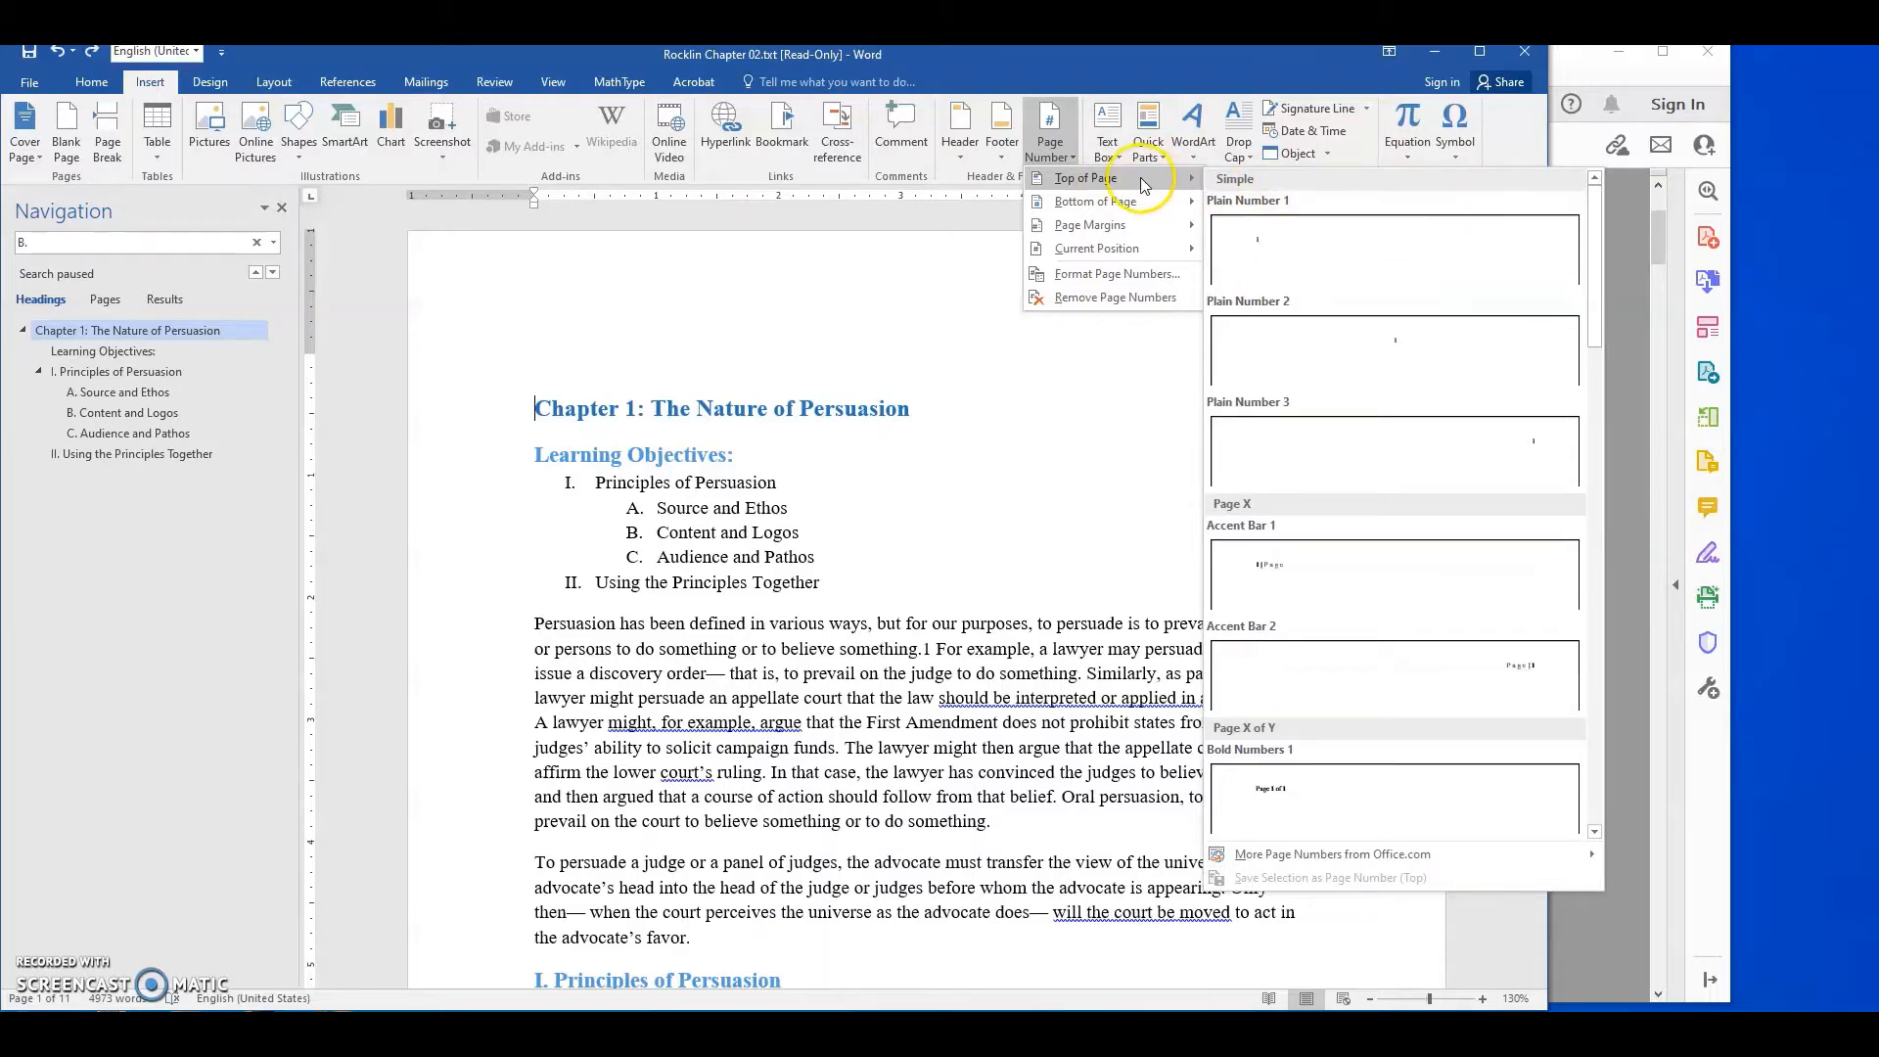
{"action": "left_click", "coordinate": [1086, 200]}
{"action": "left_click", "coordinate": [1082, 184]}
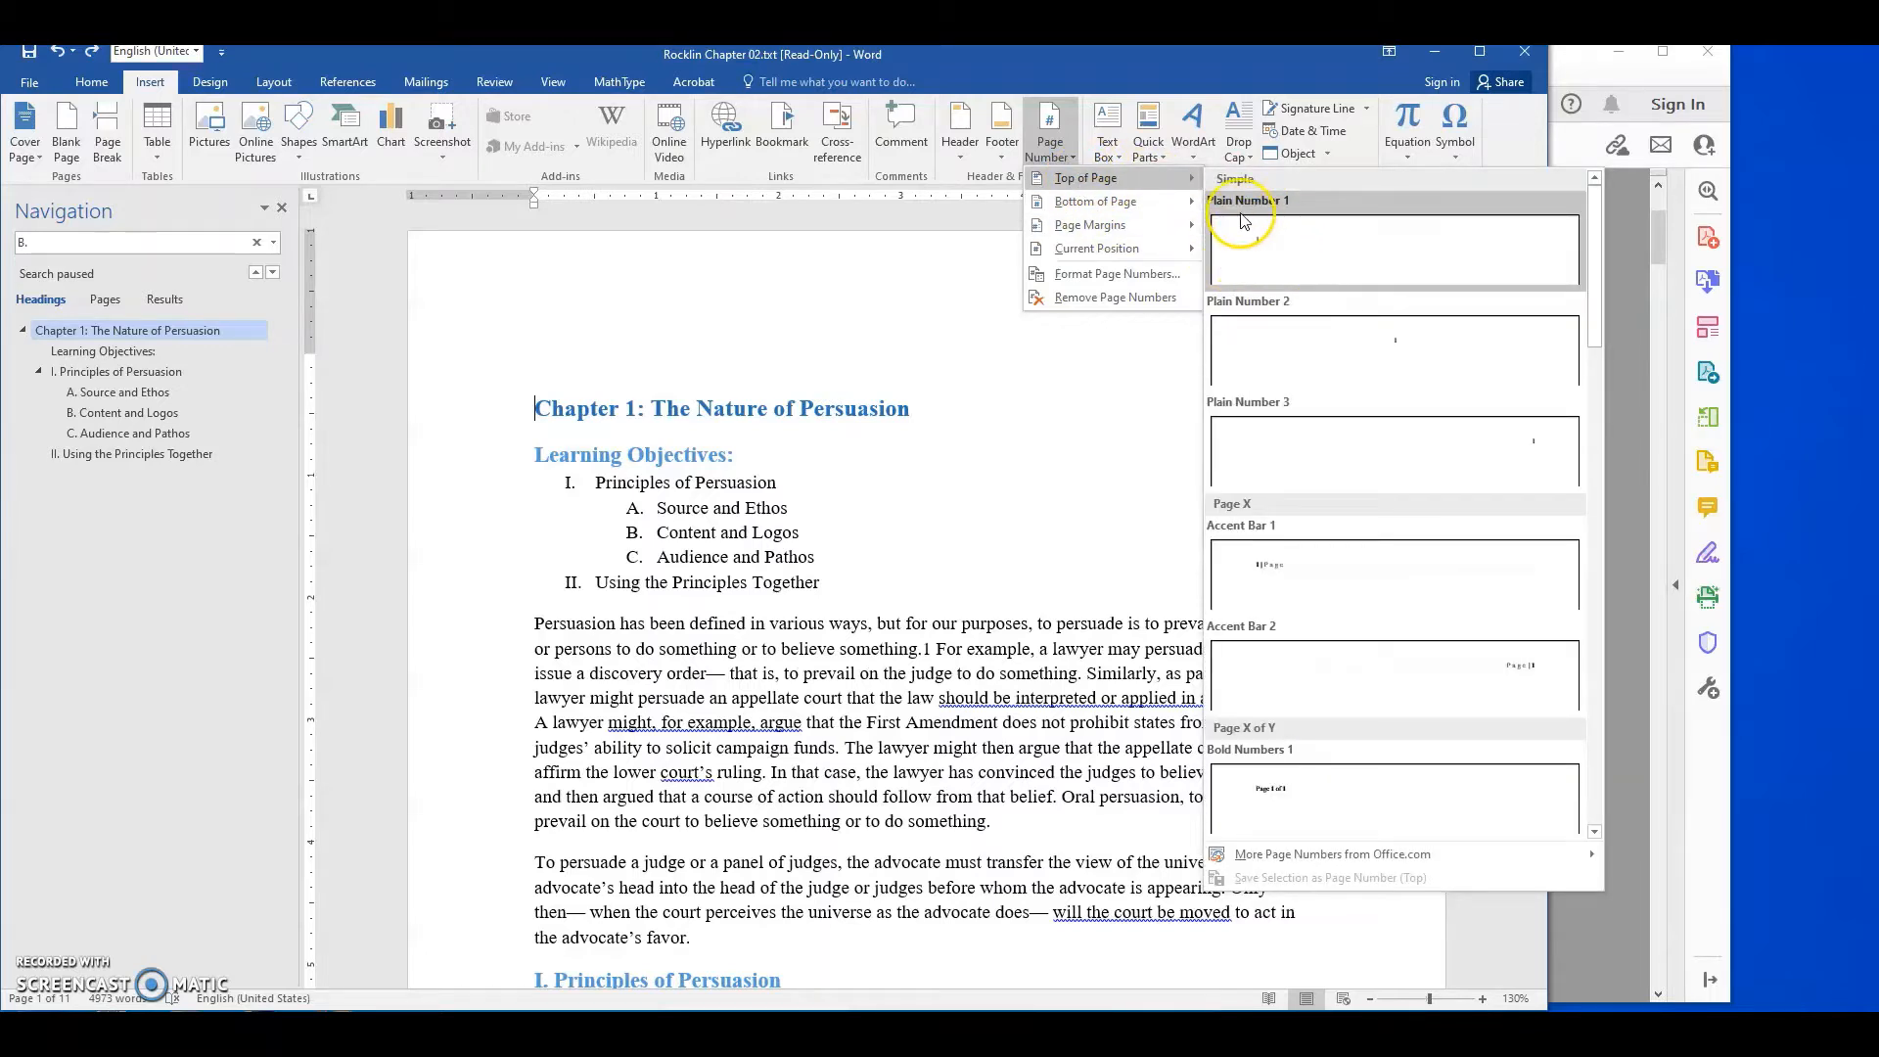
{"action": "left_click", "coordinate": [1285, 250]}
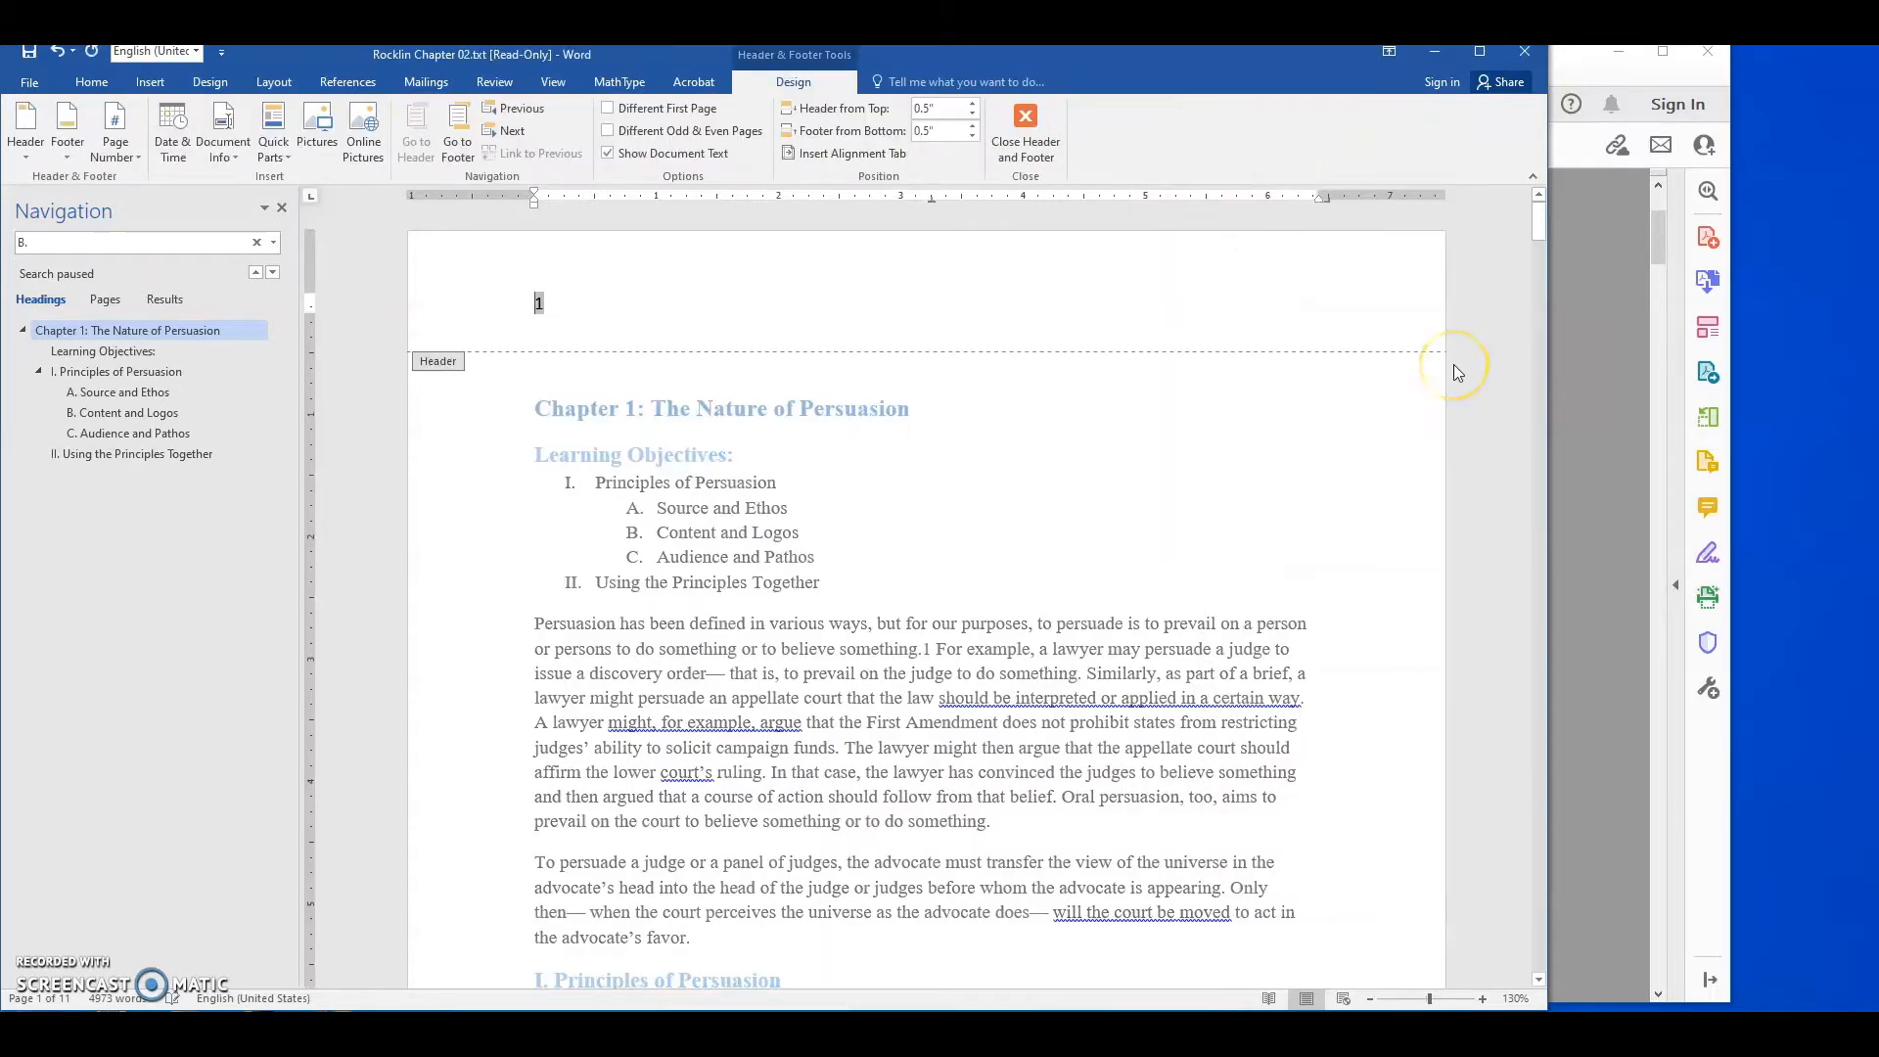
Add the word "Page" and a space before the page number in the header
{"action": "type", "text": "Page"}
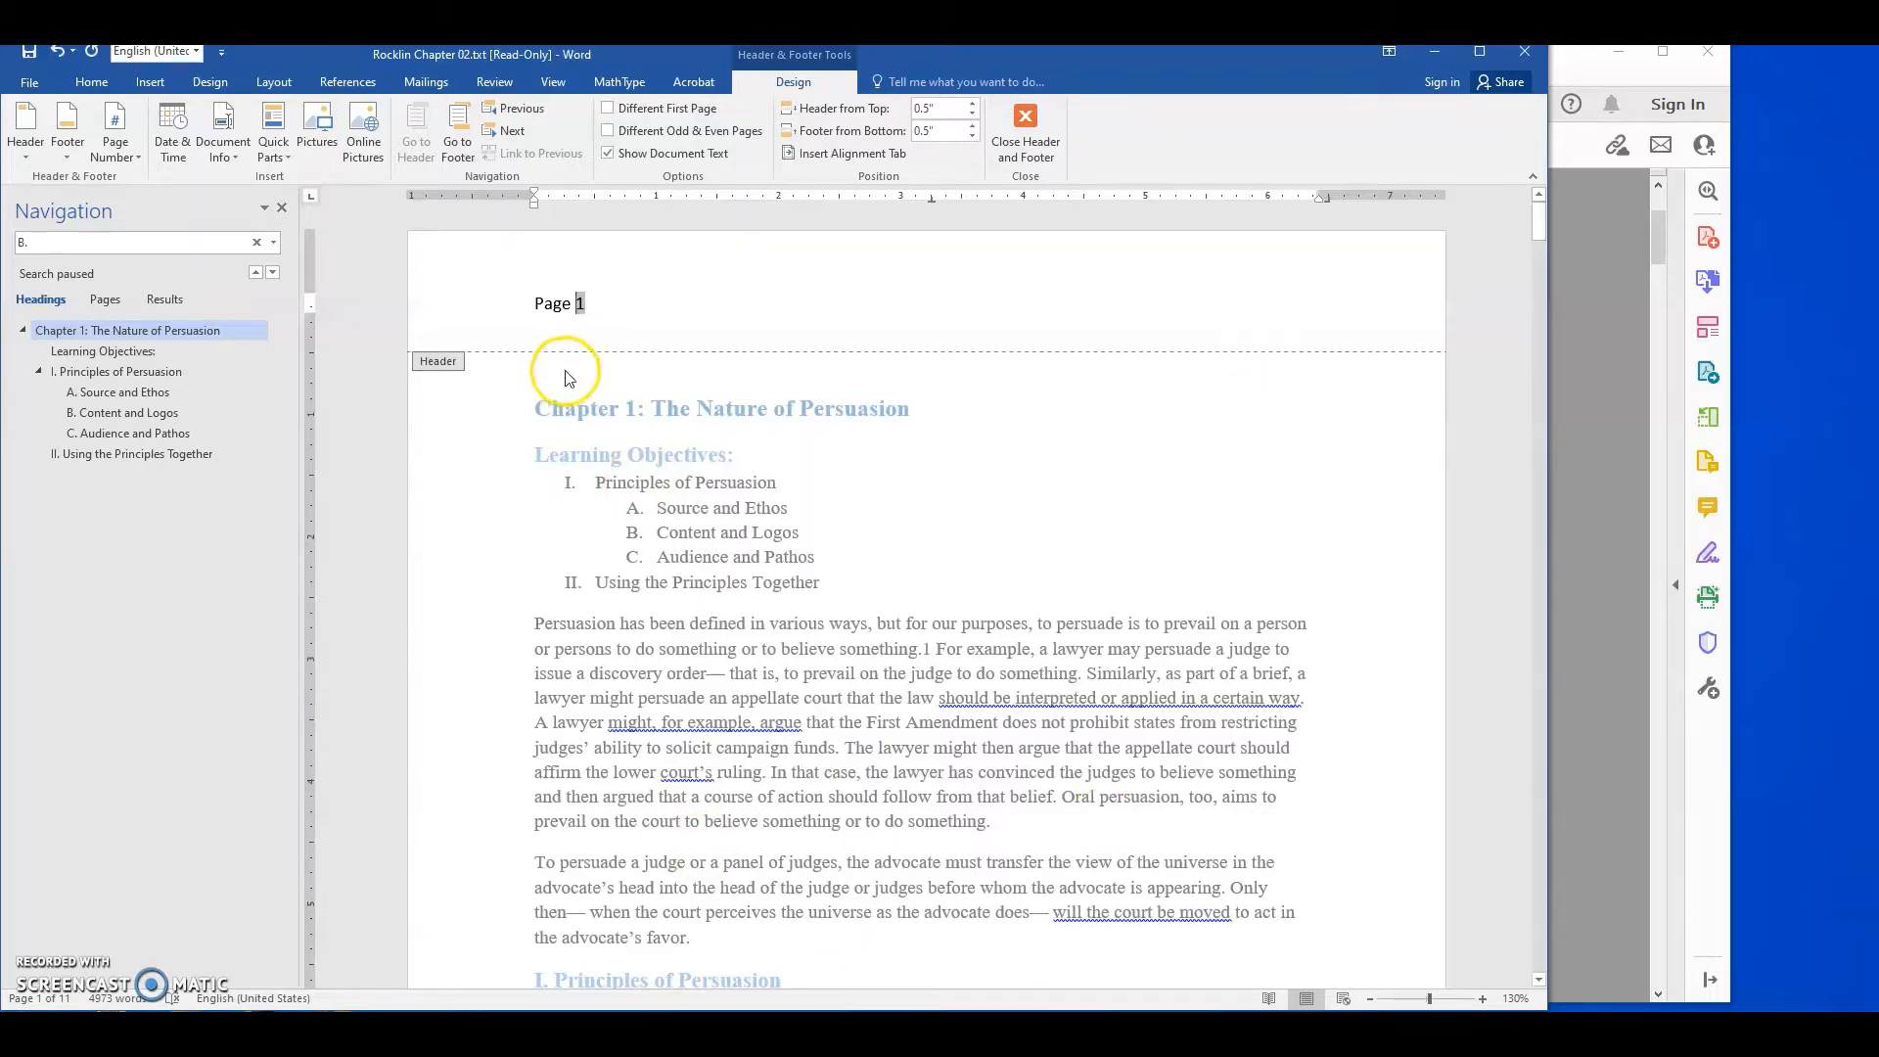
{"action": "scroll", "coordinate": [763, 753], "scroll_direction": "down", "scroll_amount": 4}
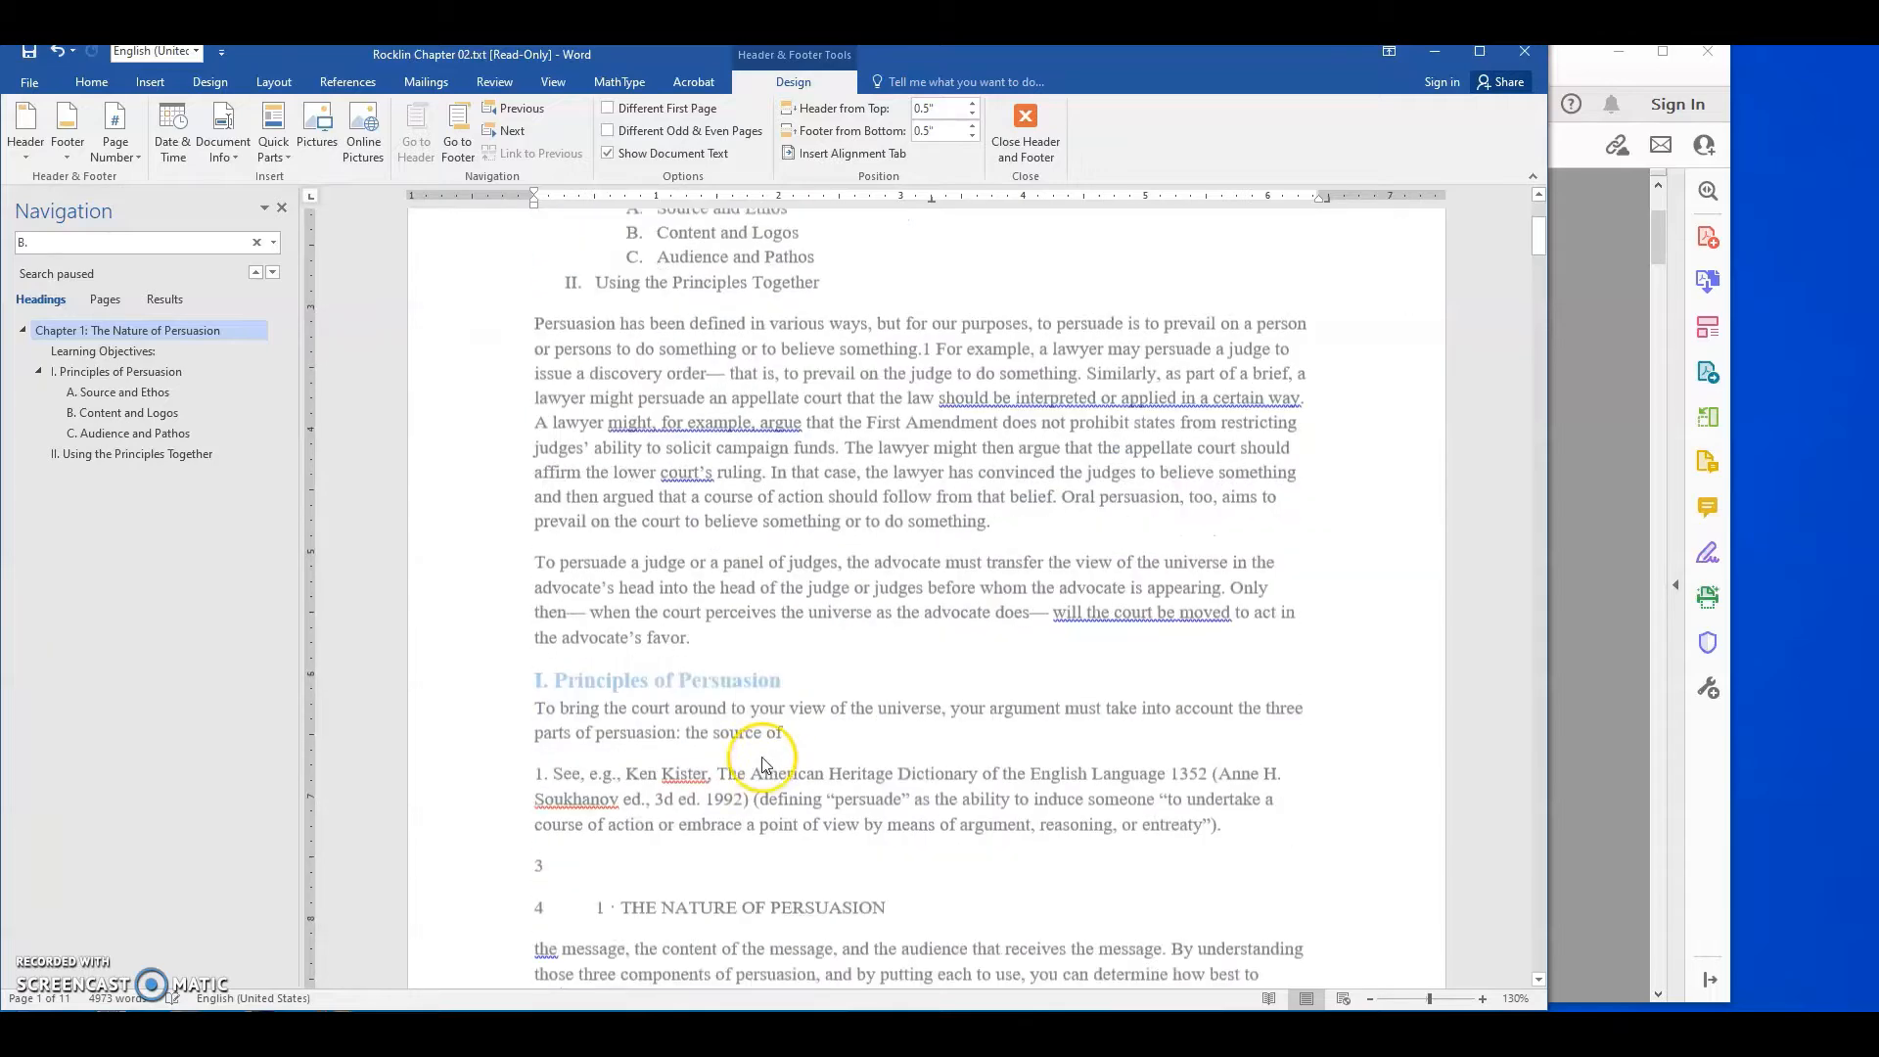
{"action": "scroll", "coordinate": [710, 721], "scroll_direction": "up", "scroll_amount": 4}
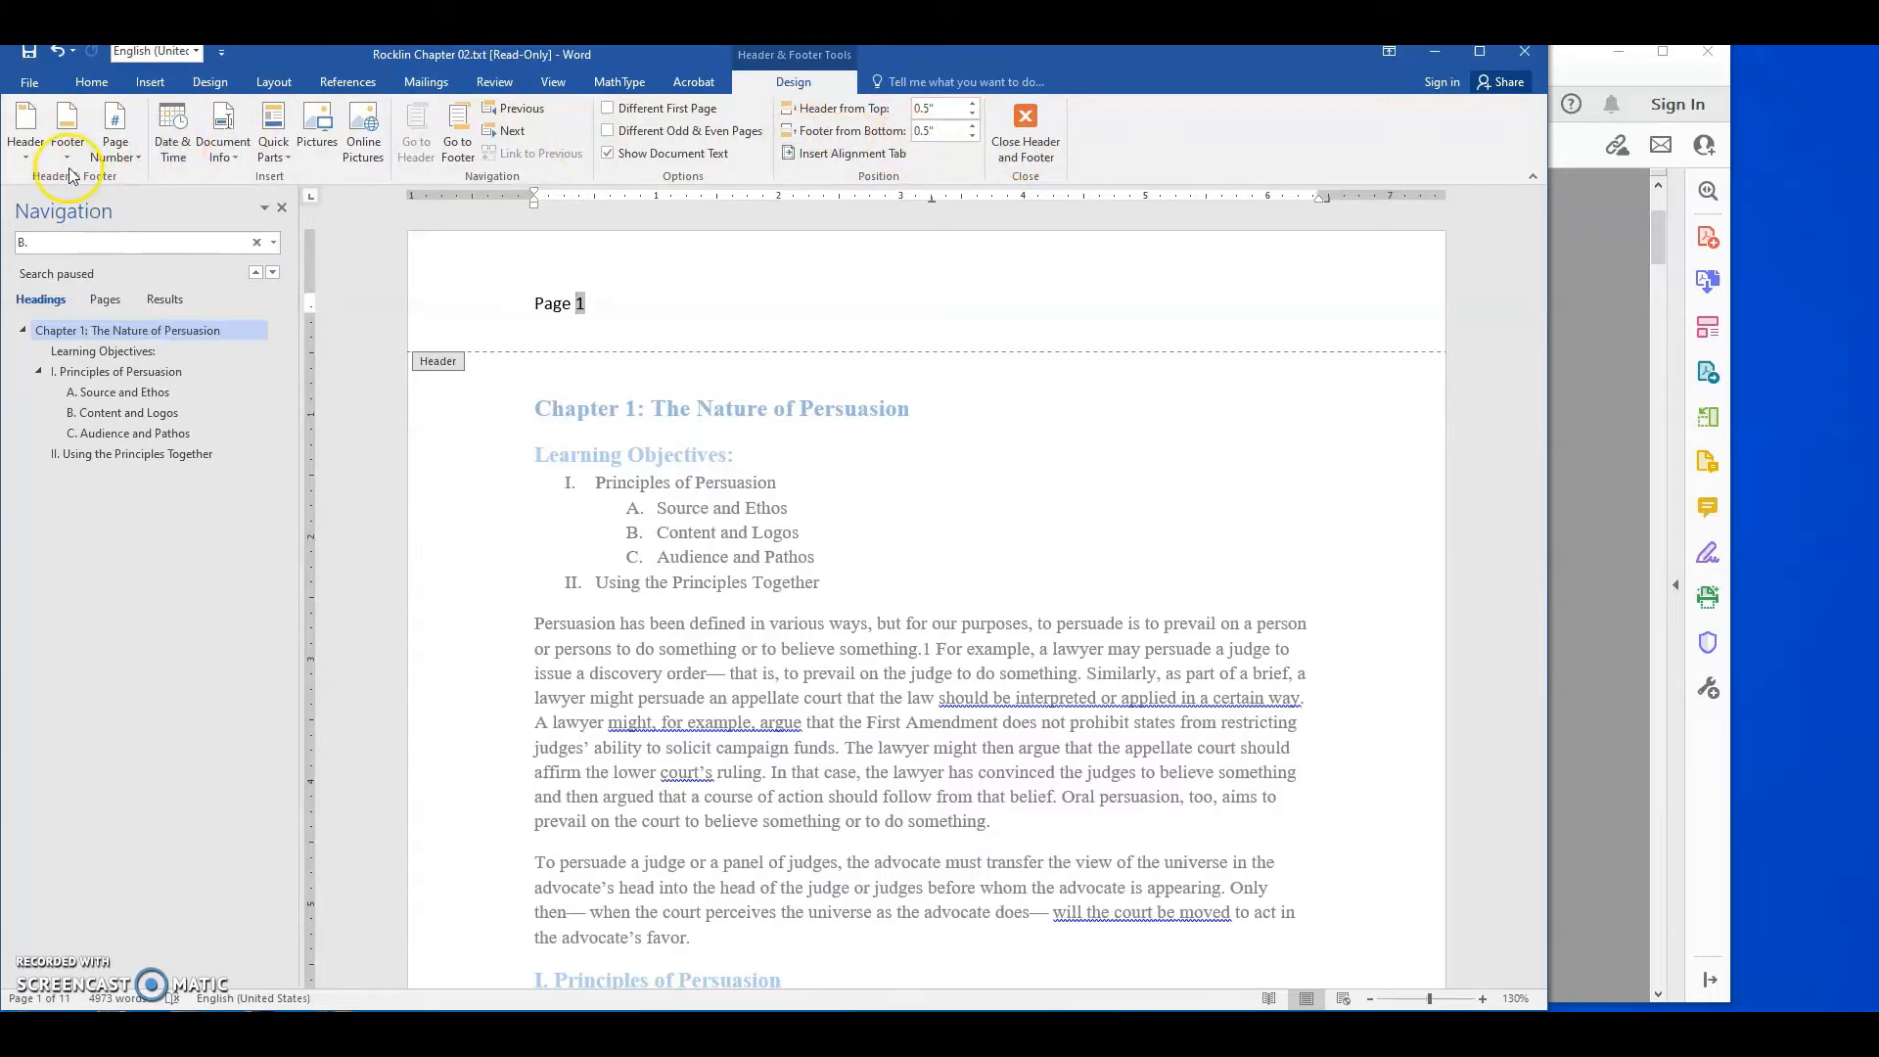
Format the page numbers in the 1, 2, 3 style and set the numbering to start at 3
{"action": "left_click", "coordinate": [127, 156]}
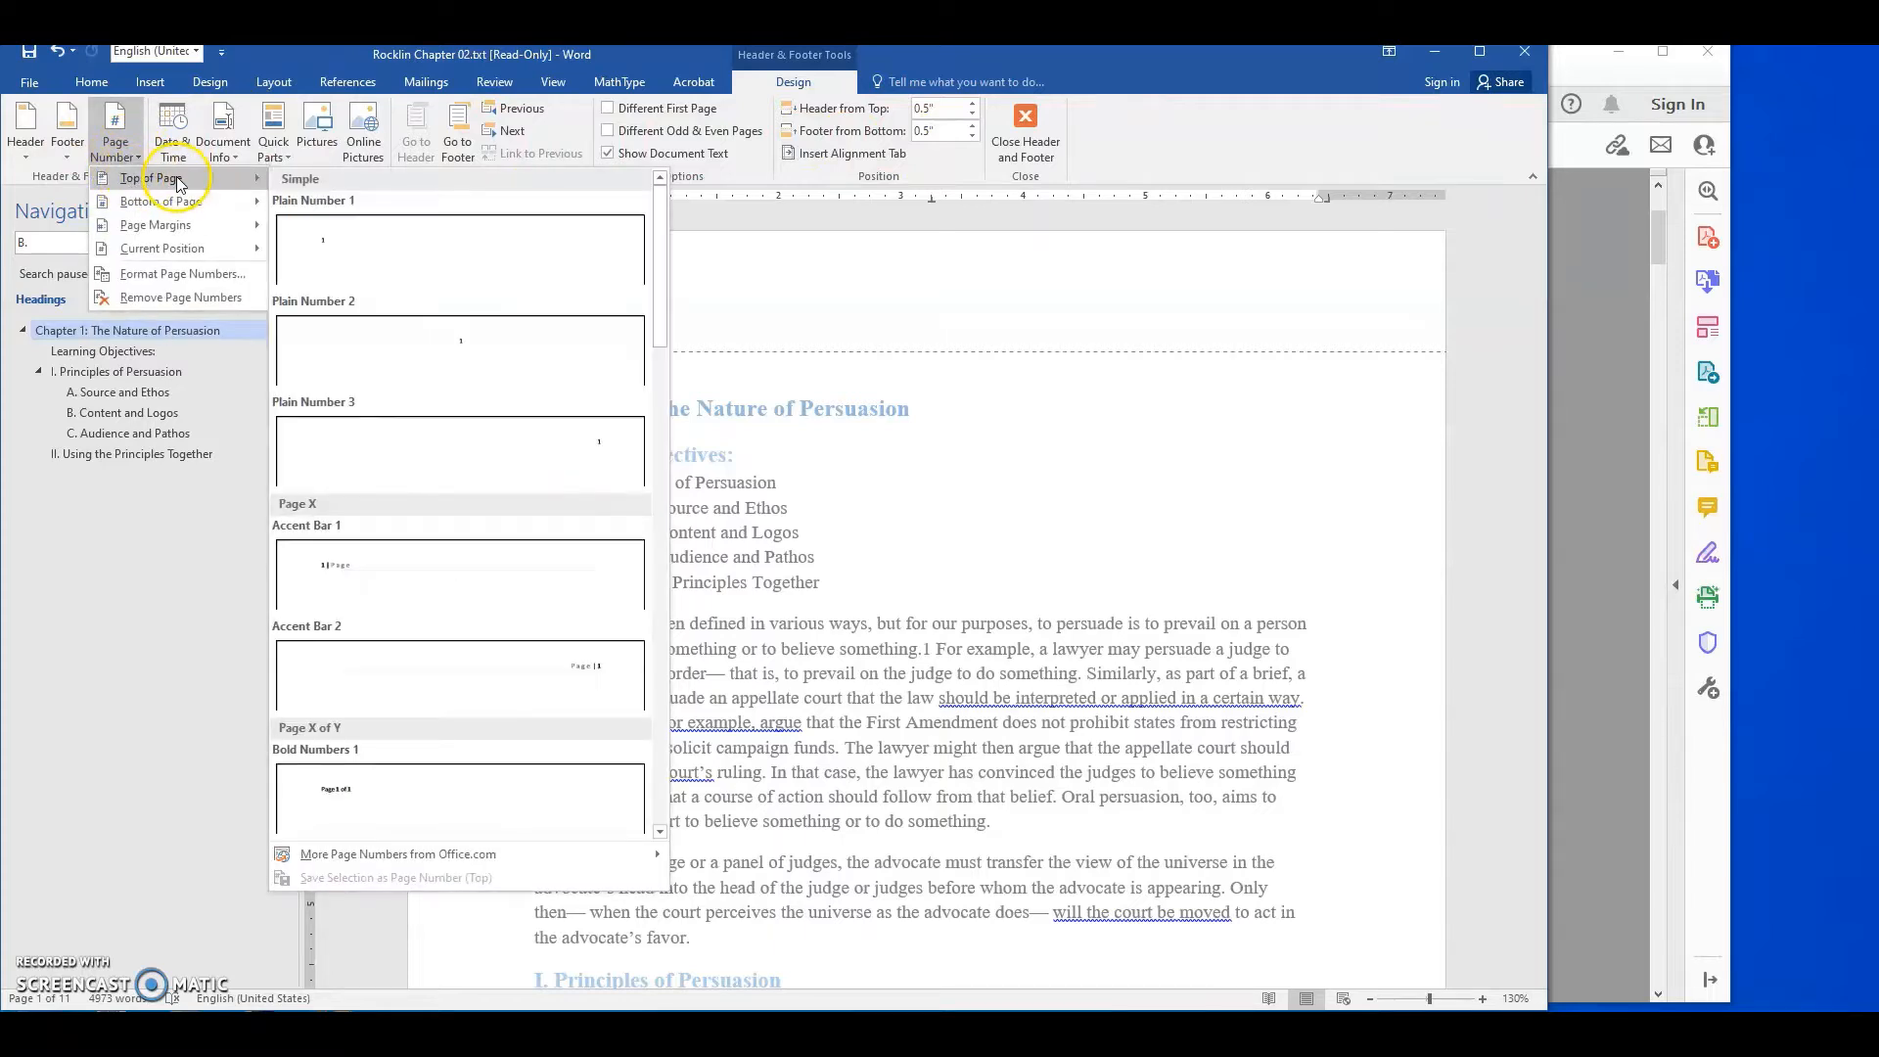
{"action": "left_click", "coordinate": [152, 275]}
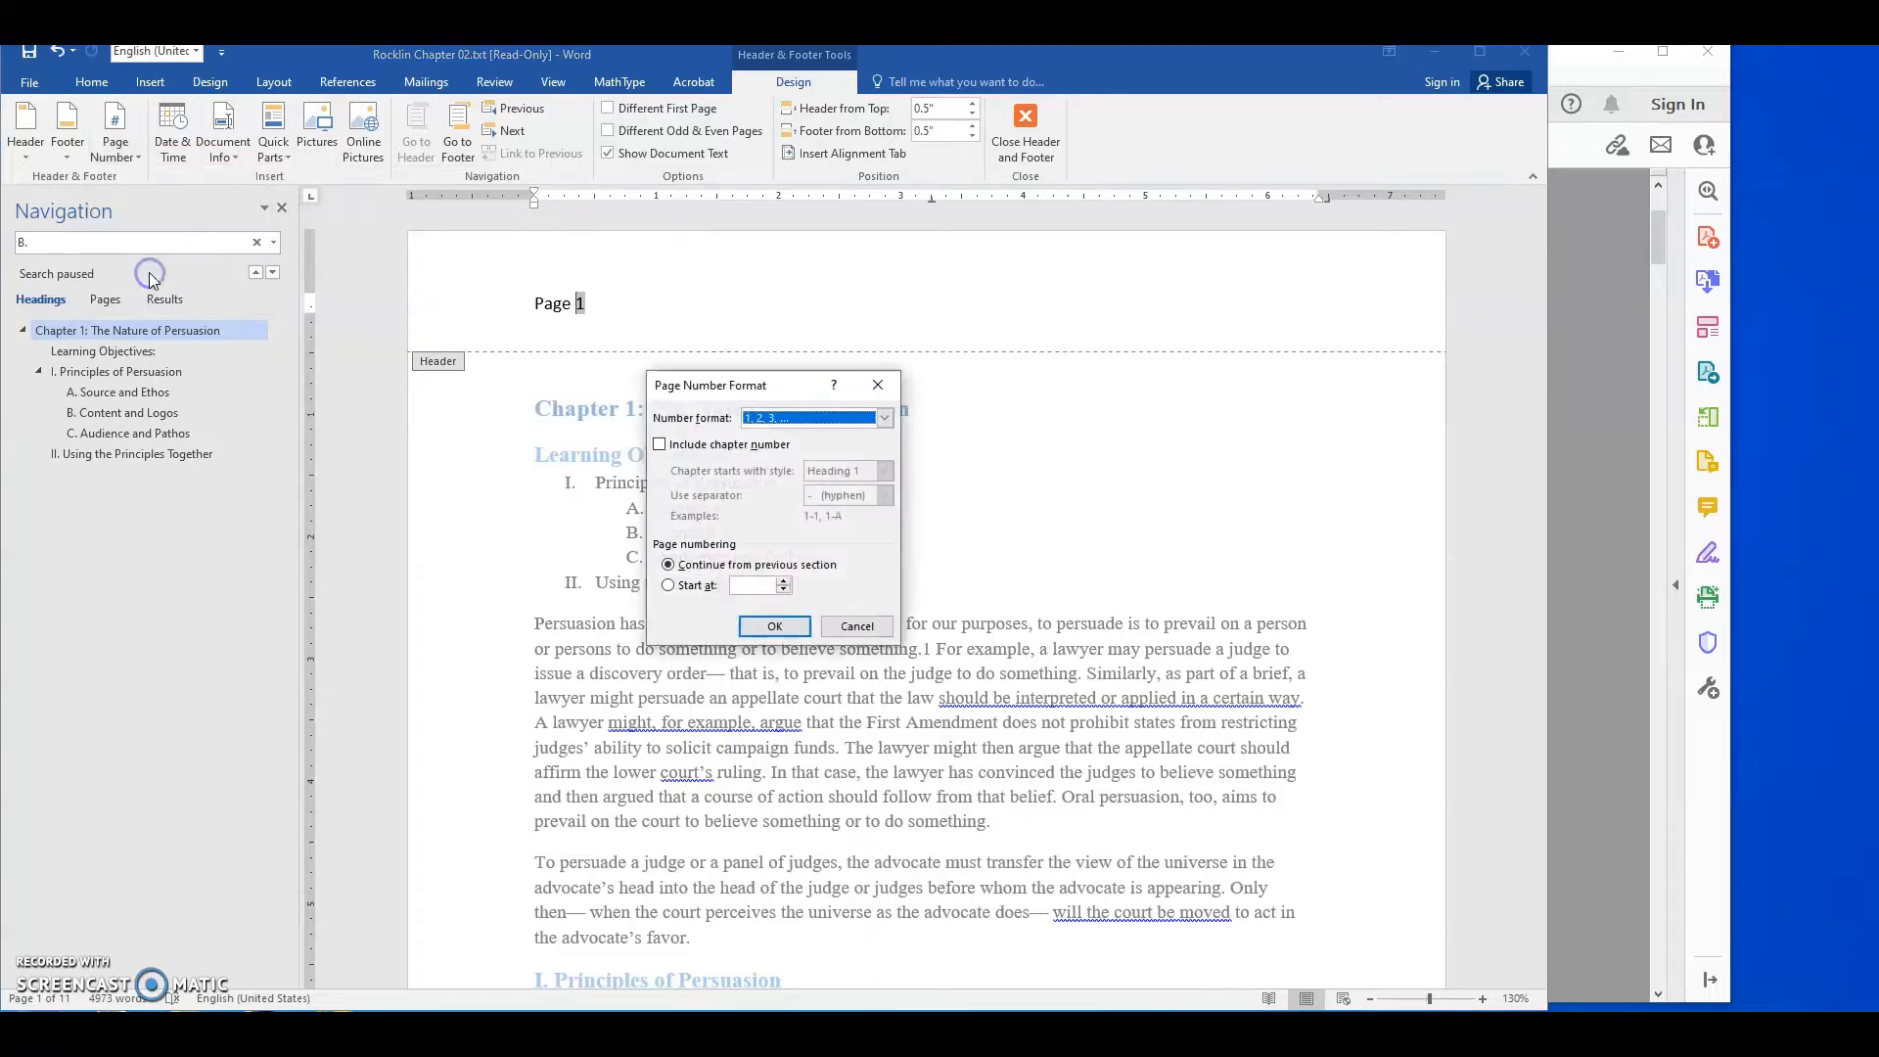
{"action": "left_click", "coordinate": [884, 419]}
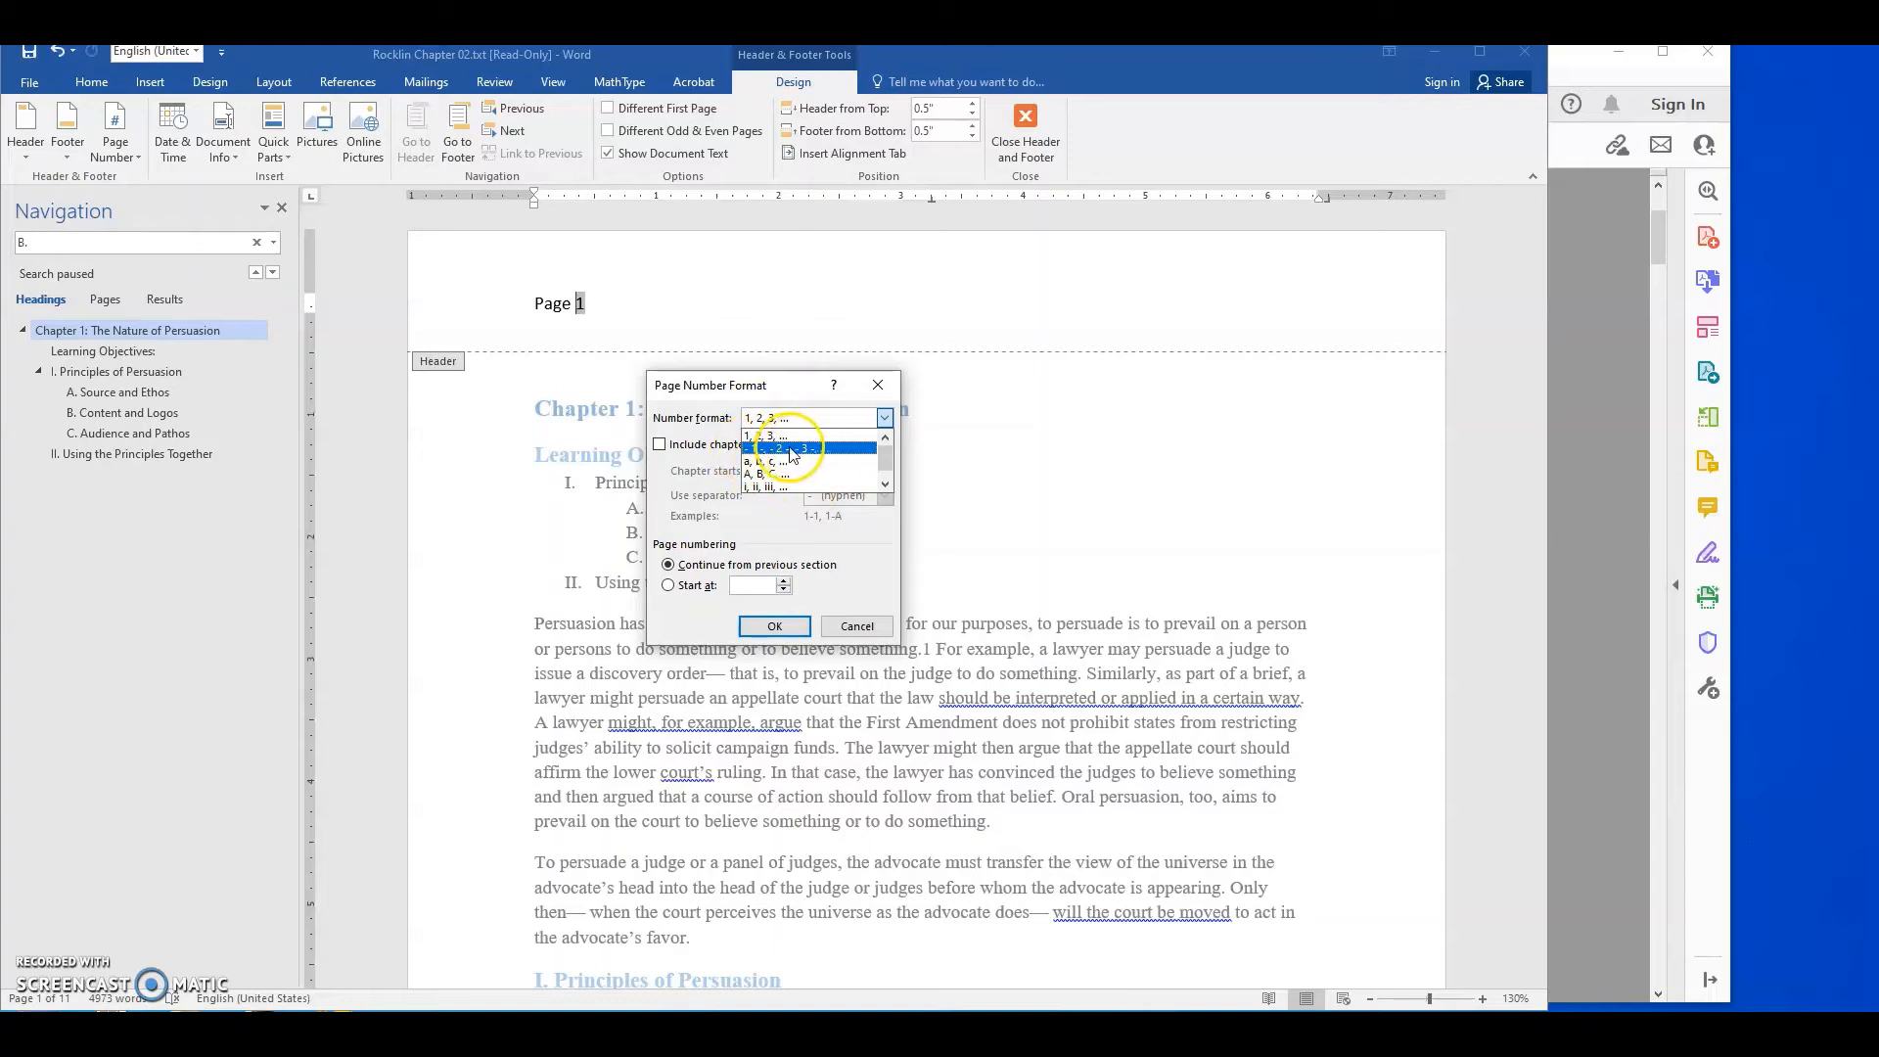
{"action": "left_click", "coordinate": [884, 484]}
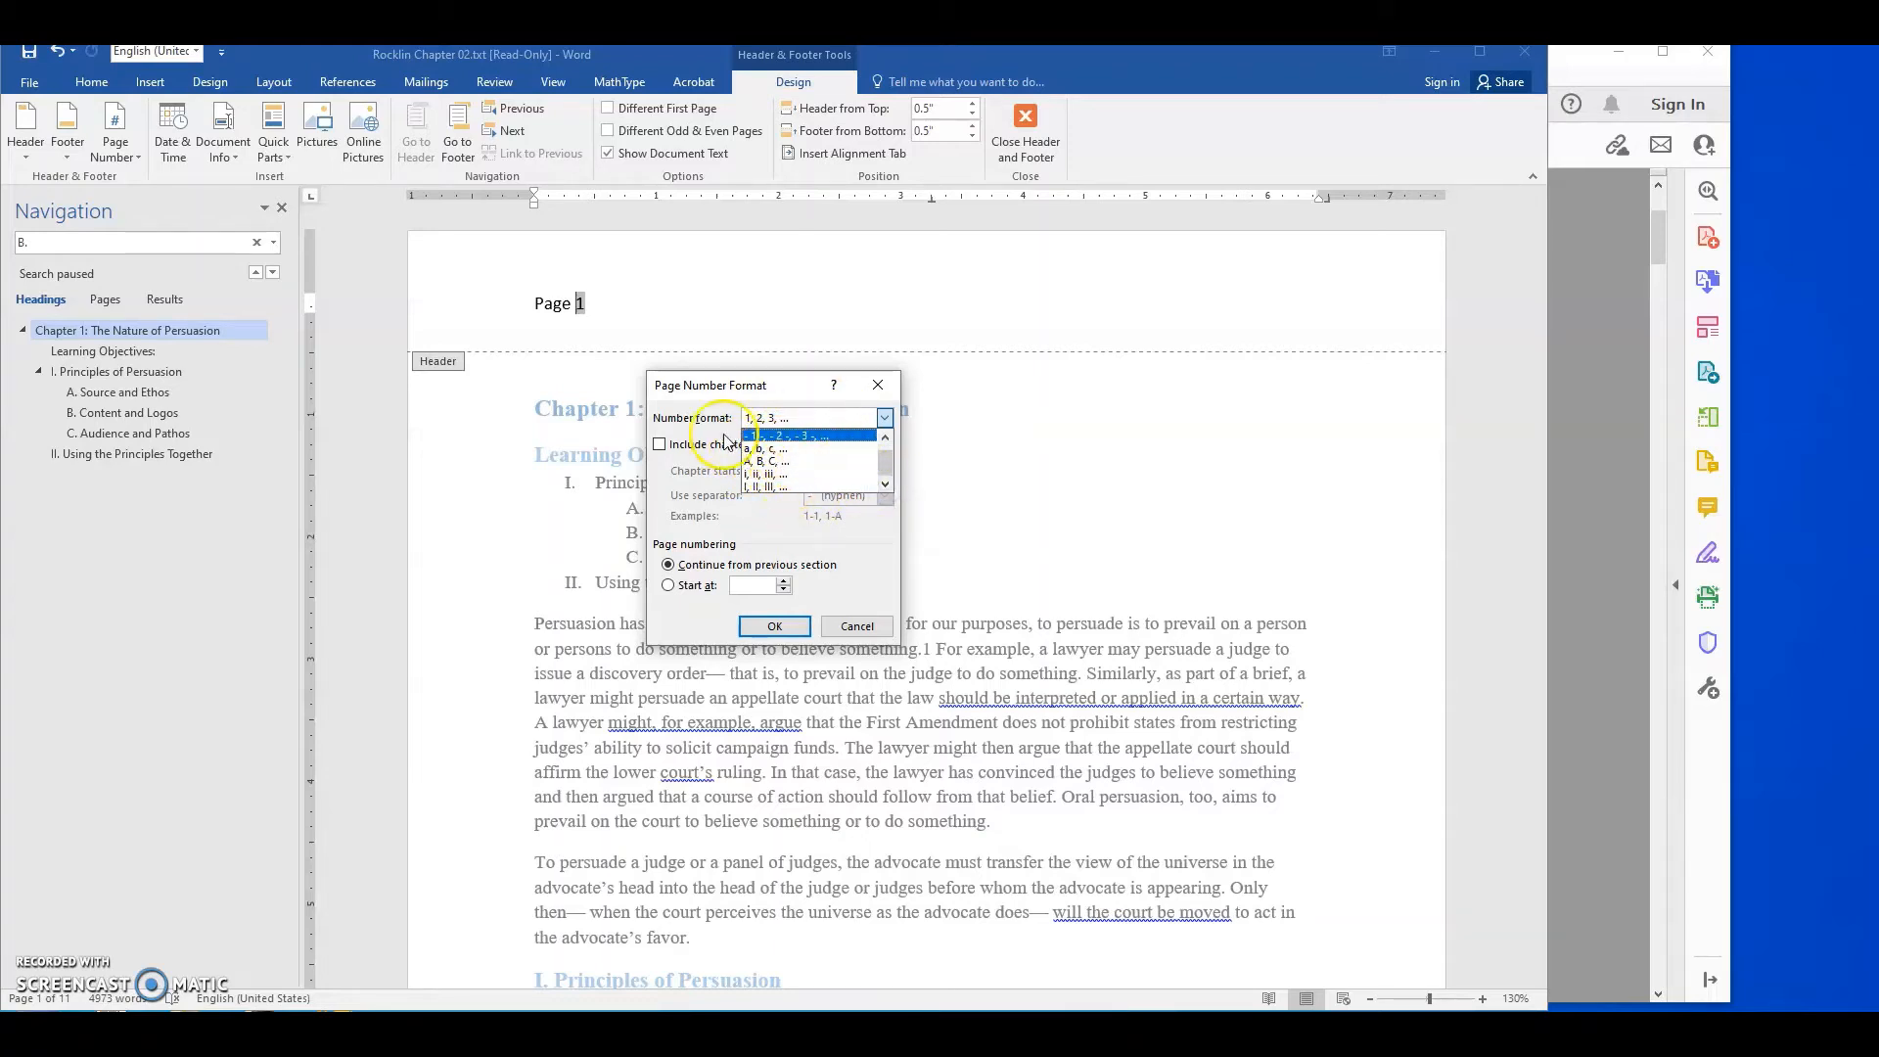
{"action": "left_click", "coordinate": [764, 419]}
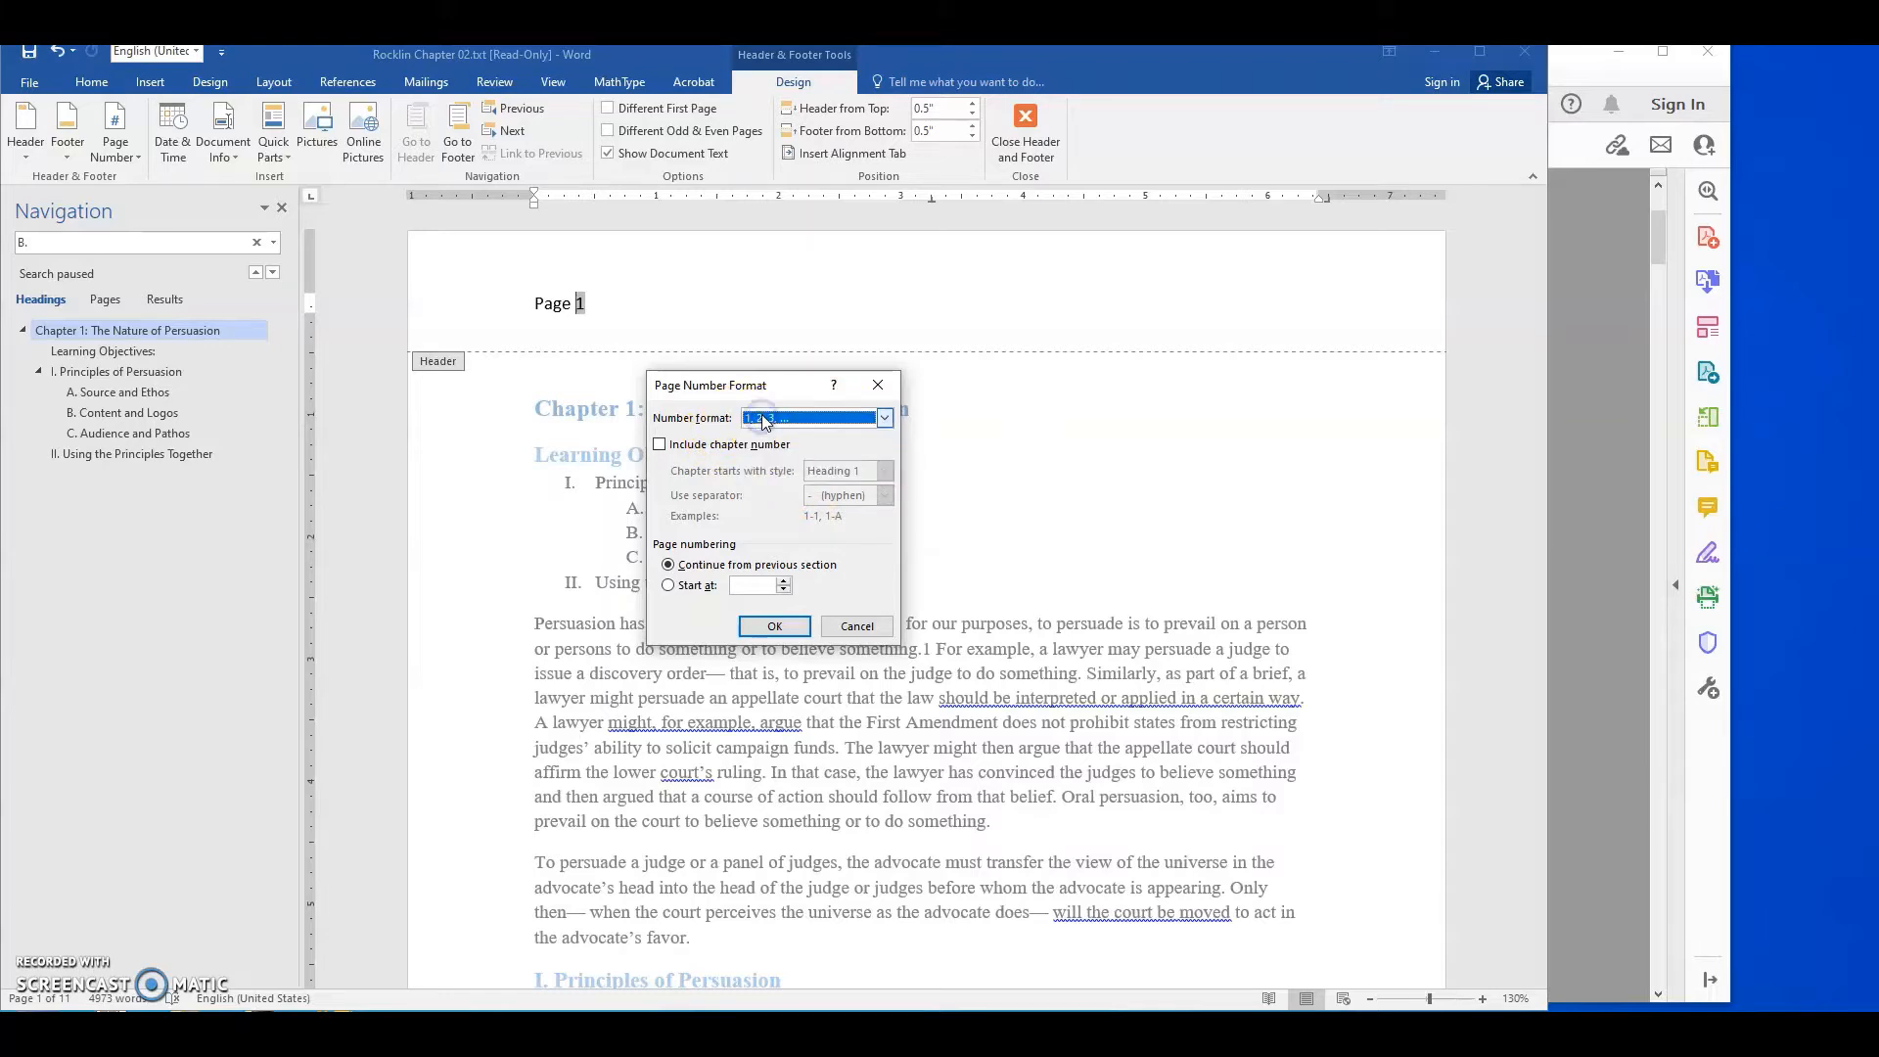
{"action": "left_click", "coordinate": [668, 585]}
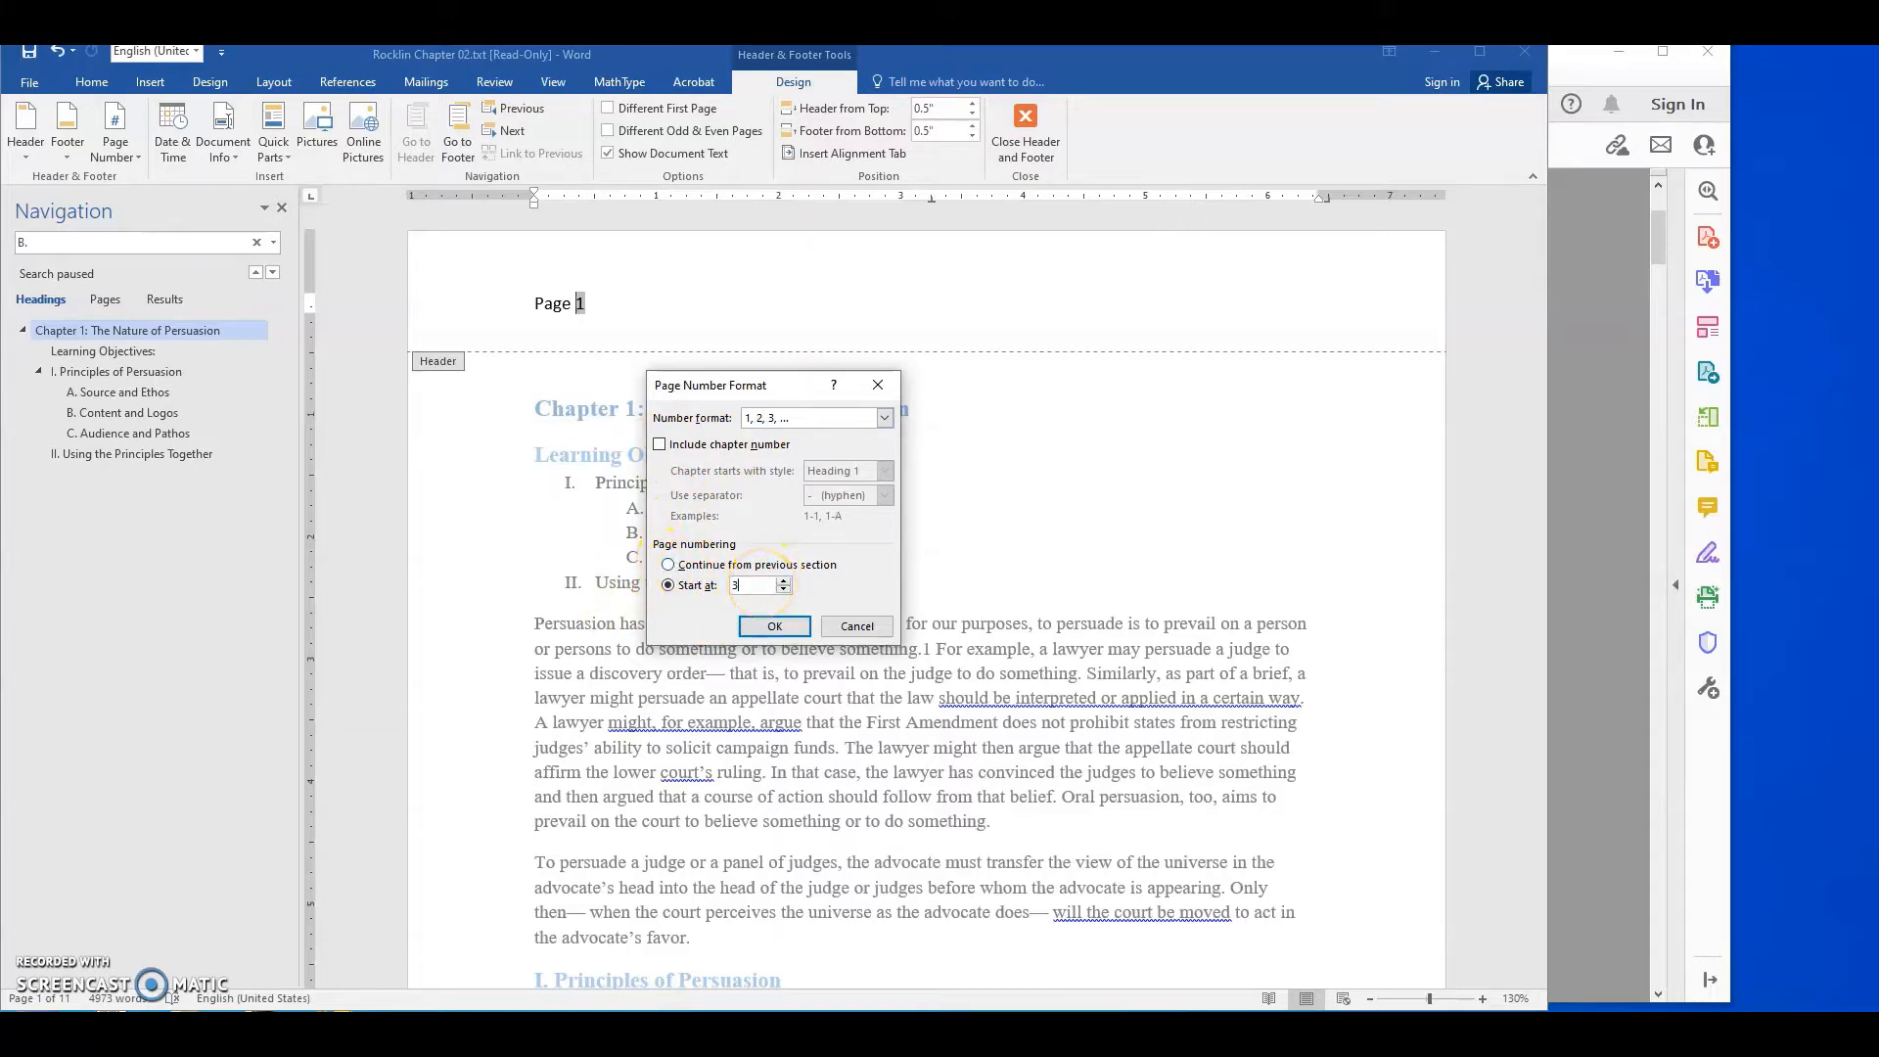
{"action": "left_click", "coordinate": [774, 626]}
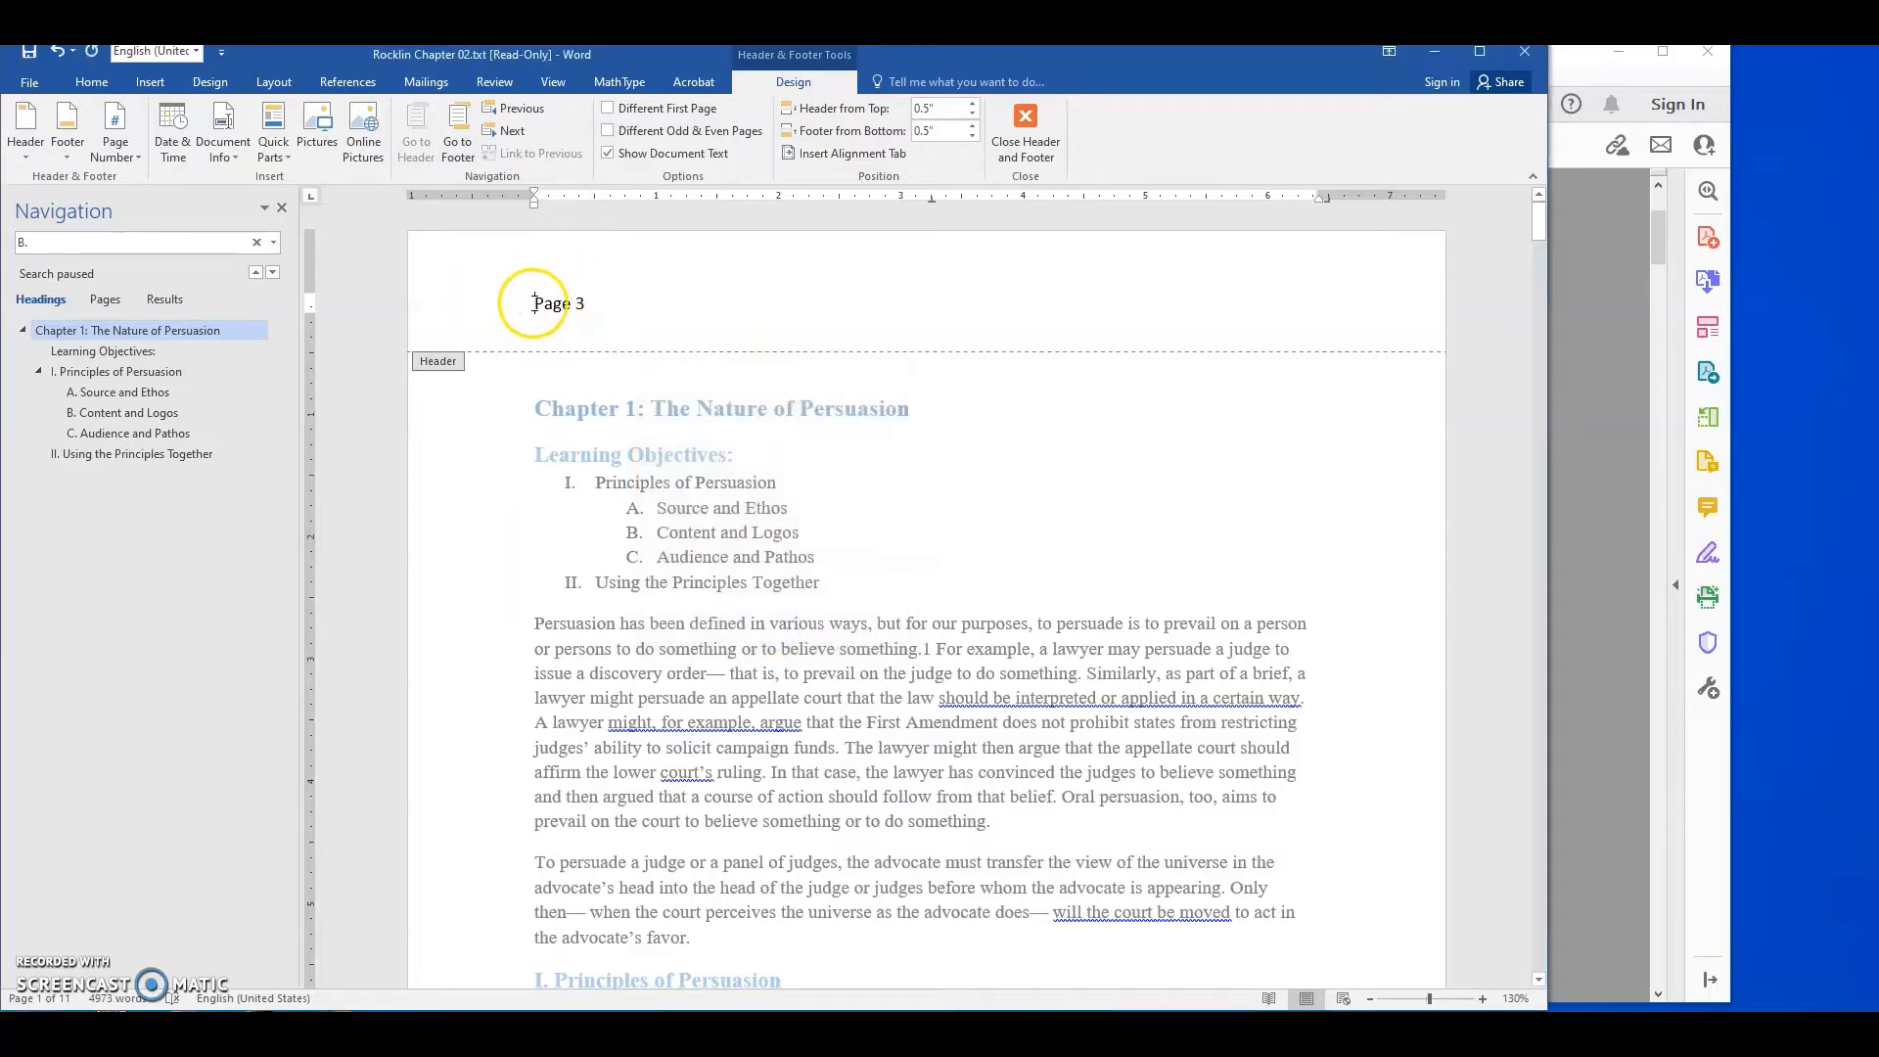
Compare the header page numbers with the original page markers in the text, and return to editing the document body
{"action": "scroll", "coordinate": [689, 533], "scroll_direction": "down", "scroll_amount": 1}
{"action": "scroll", "coordinate": [689, 533], "scroll_direction": "down", "scroll_amount": 12}
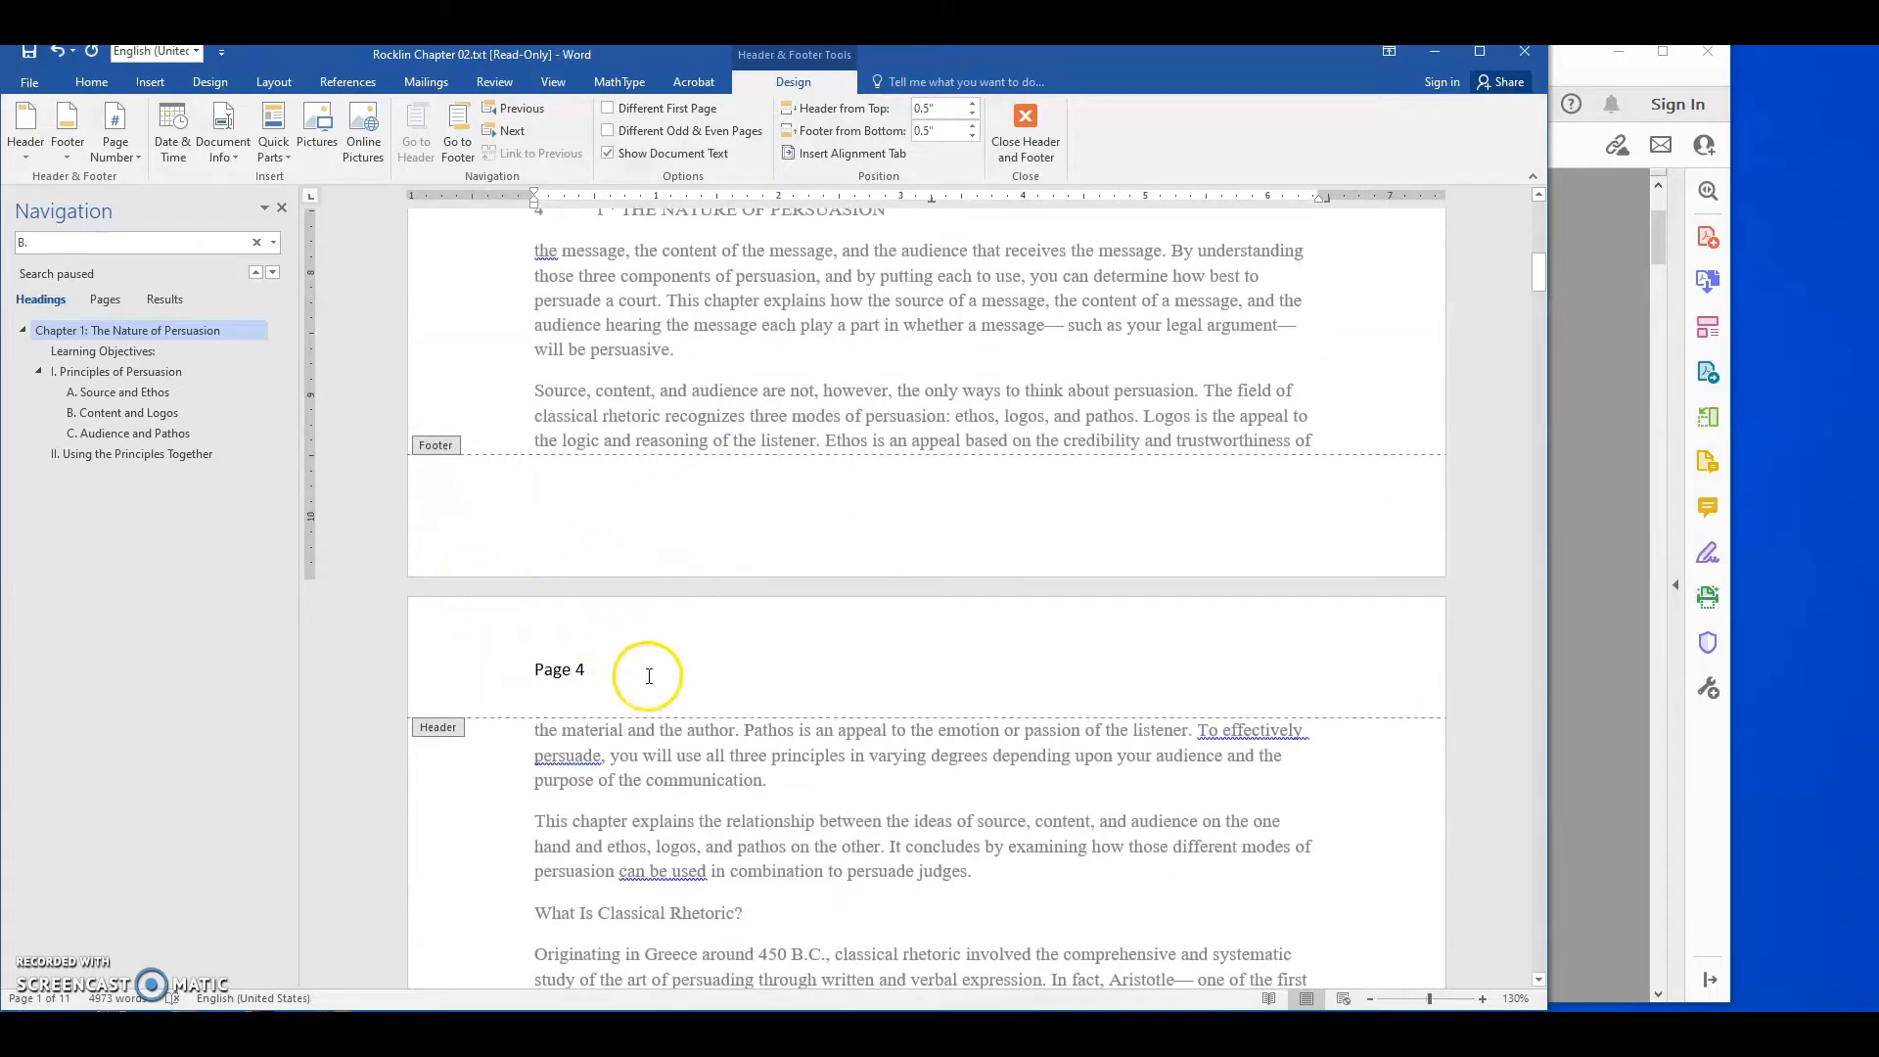
{"action": "scroll", "coordinate": [685, 671], "scroll_direction": "down", "scroll_amount": 5}
{"action": "scroll", "coordinate": [715, 672], "scroll_direction": "down", "scroll_amount": 11}
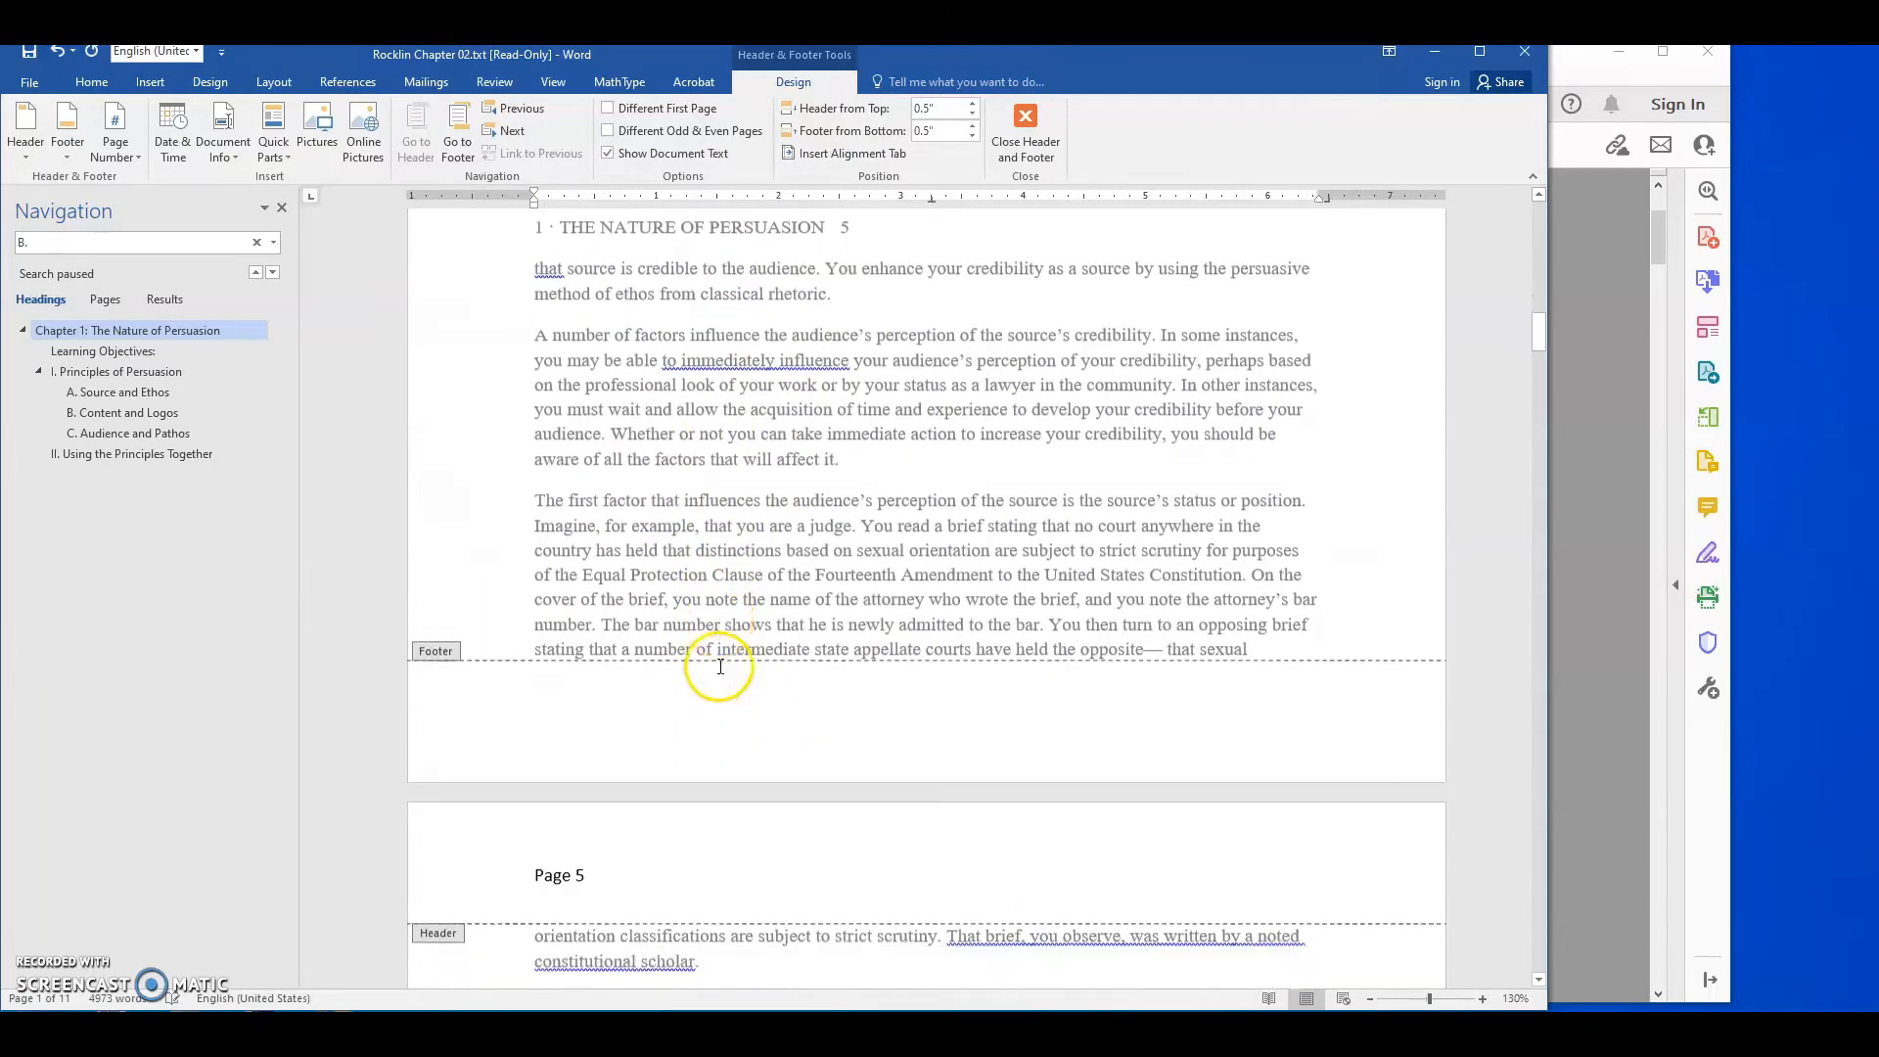
{"action": "scroll", "coordinate": [607, 705], "scroll_direction": "up", "scroll_amount": 18}
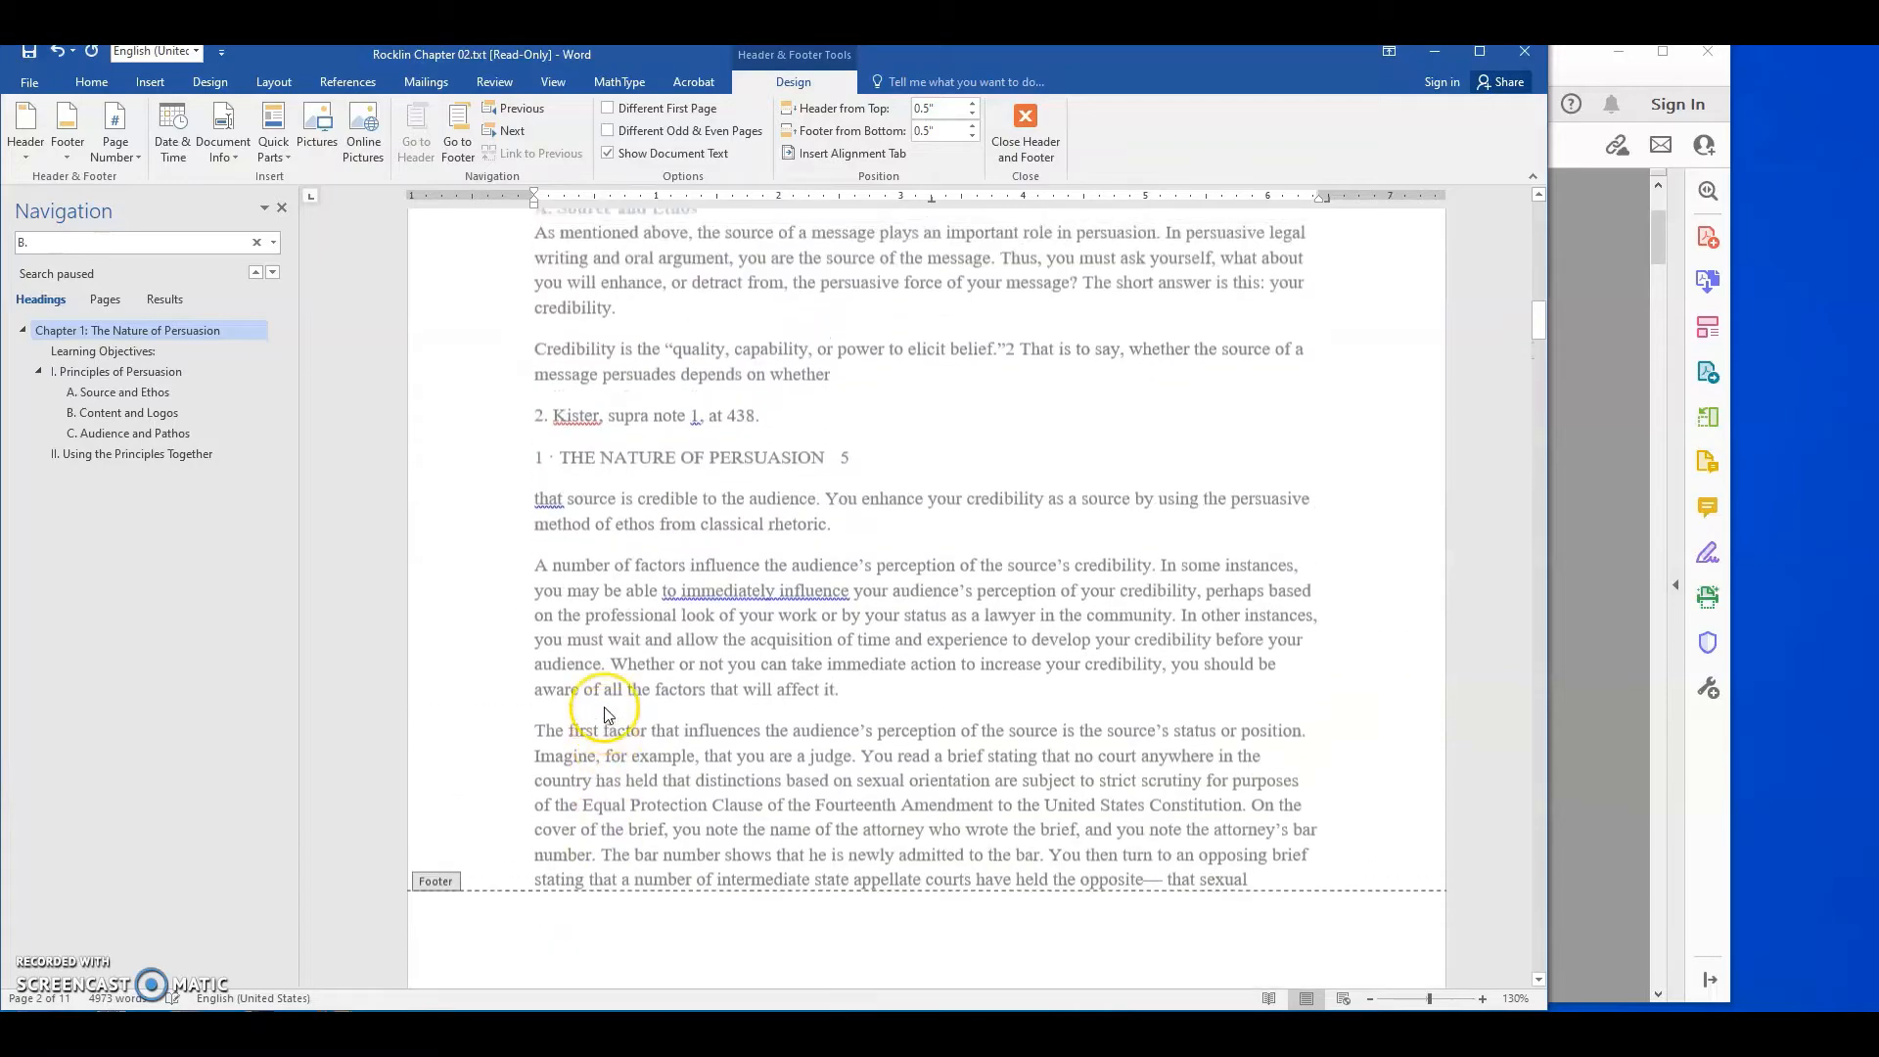
{"action": "scroll", "coordinate": [599, 729], "scroll_direction": "up", "scroll_amount": 8}
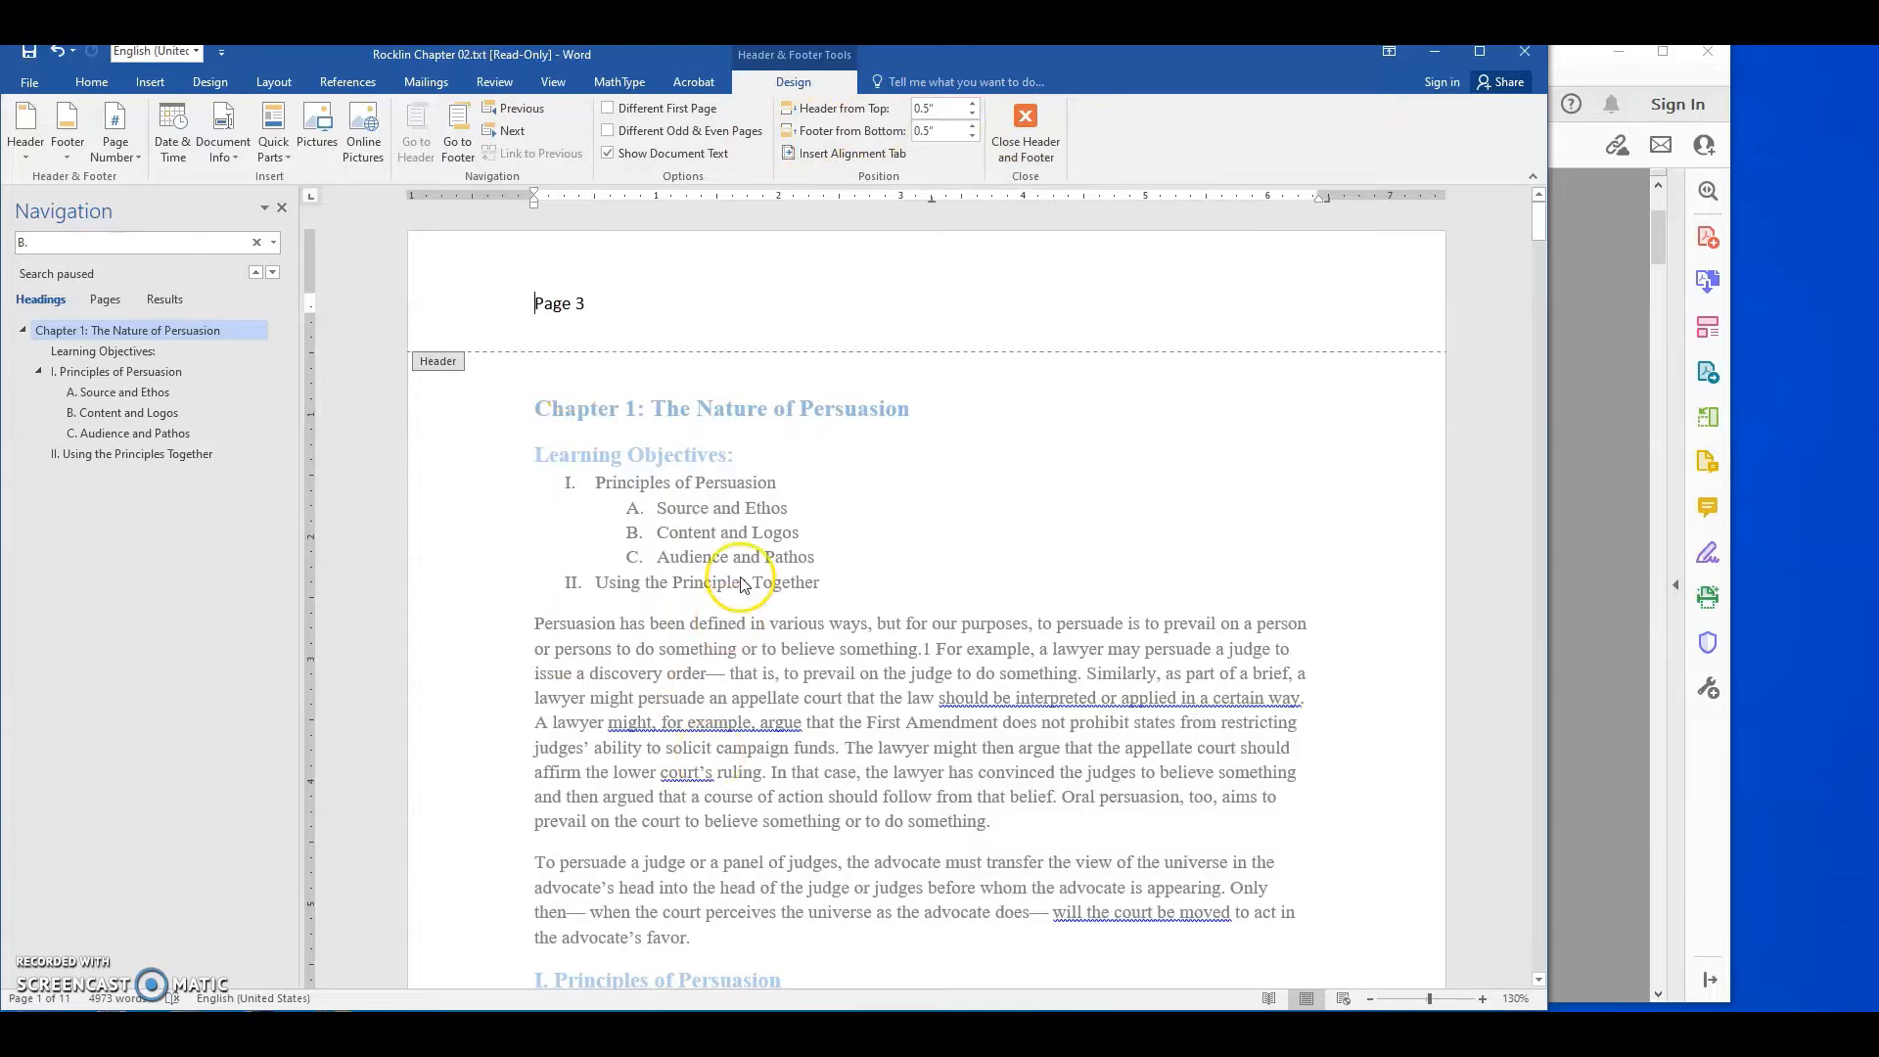
{"action": "double_click", "coordinate": [741, 582]}
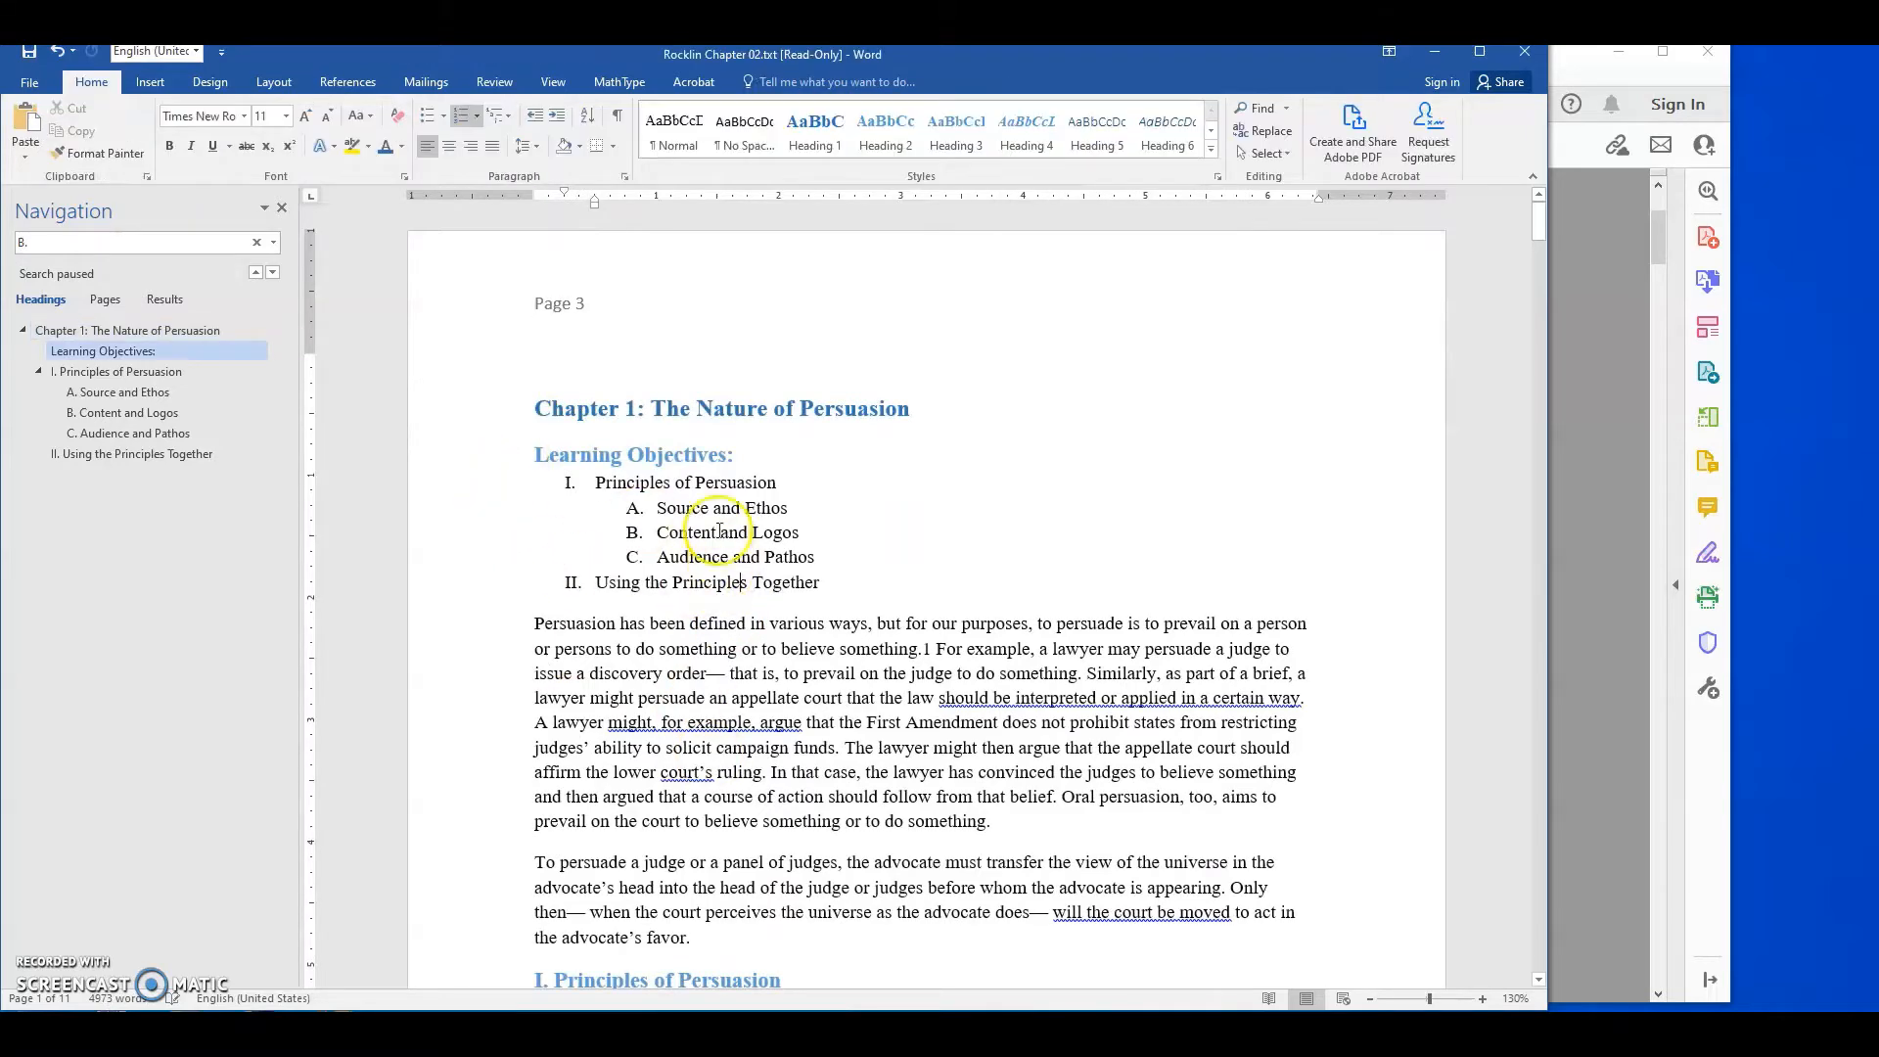
Replace the leftover "3" and "4 1 · THE NATURE OF PERSUASION" lines before "the message, the content" with a page break
{"action": "scroll", "coordinate": [634, 403], "scroll_direction": "down", "scroll_amount": 10}
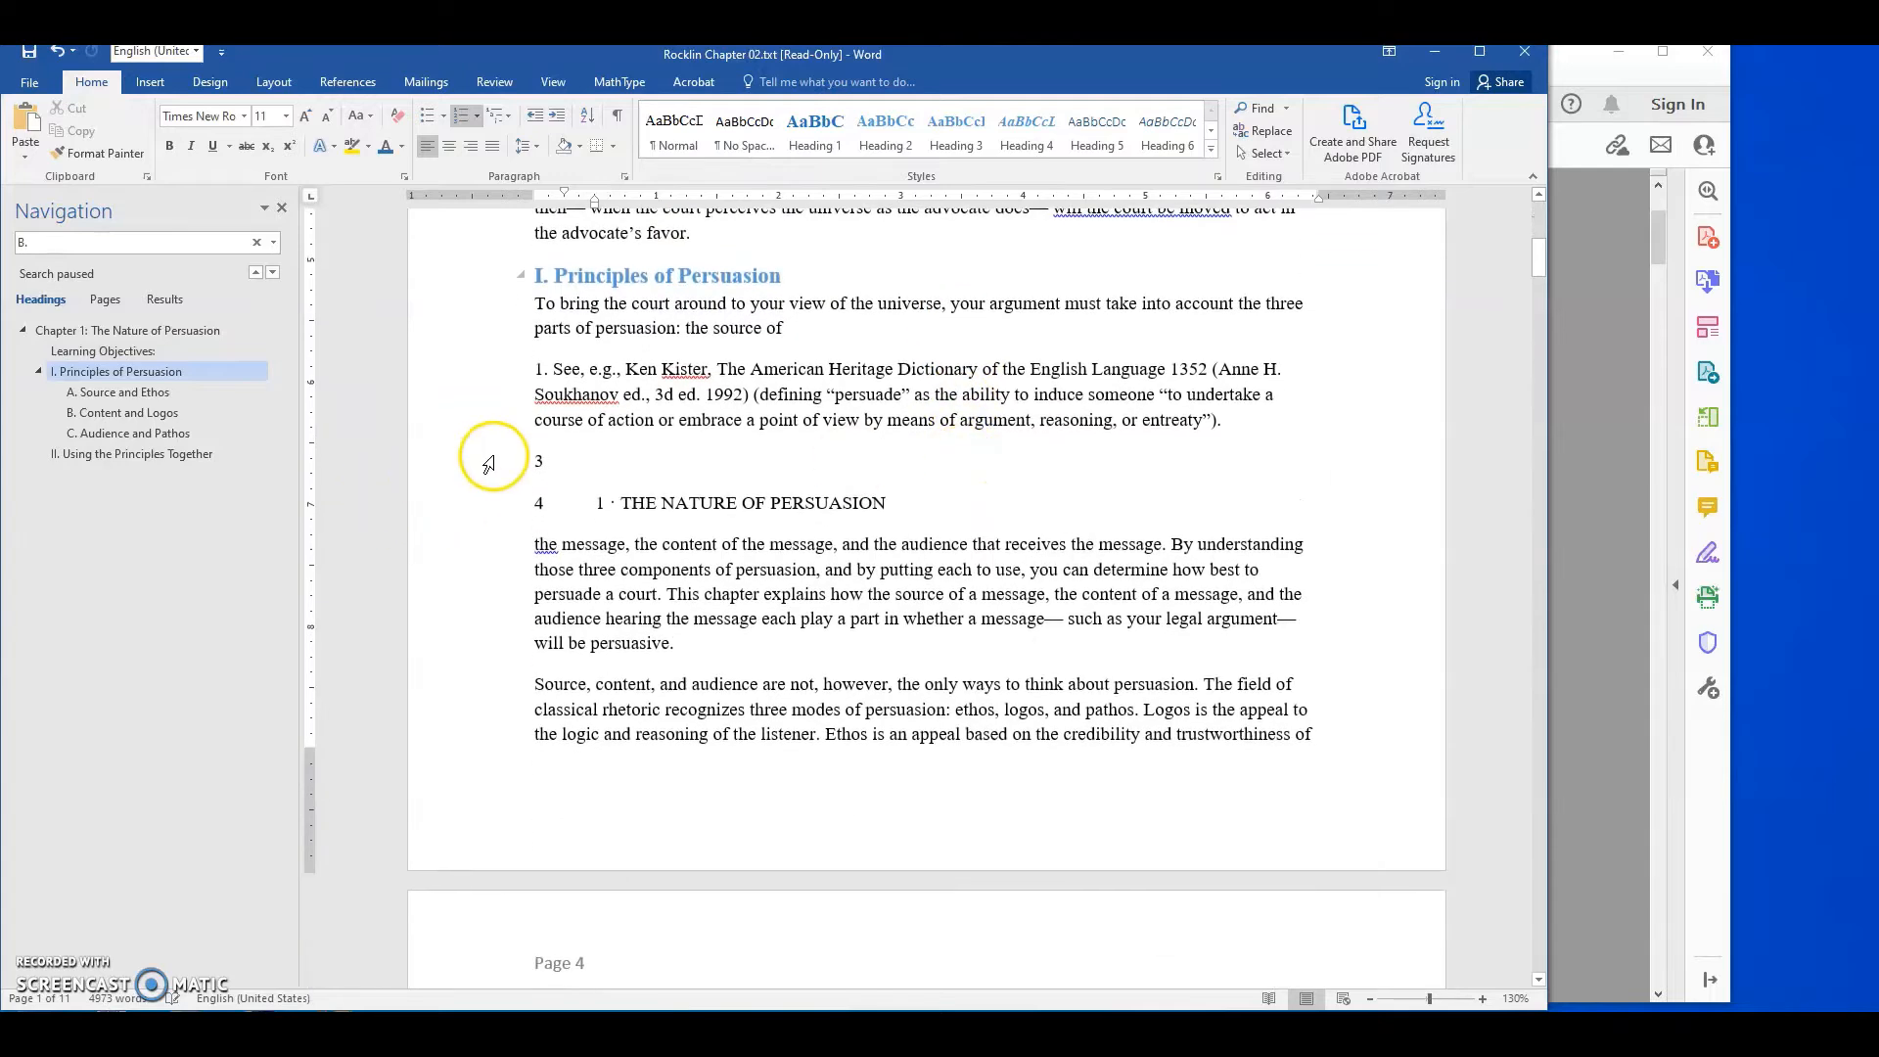
{"action": "left_click", "coordinate": [494, 505]}
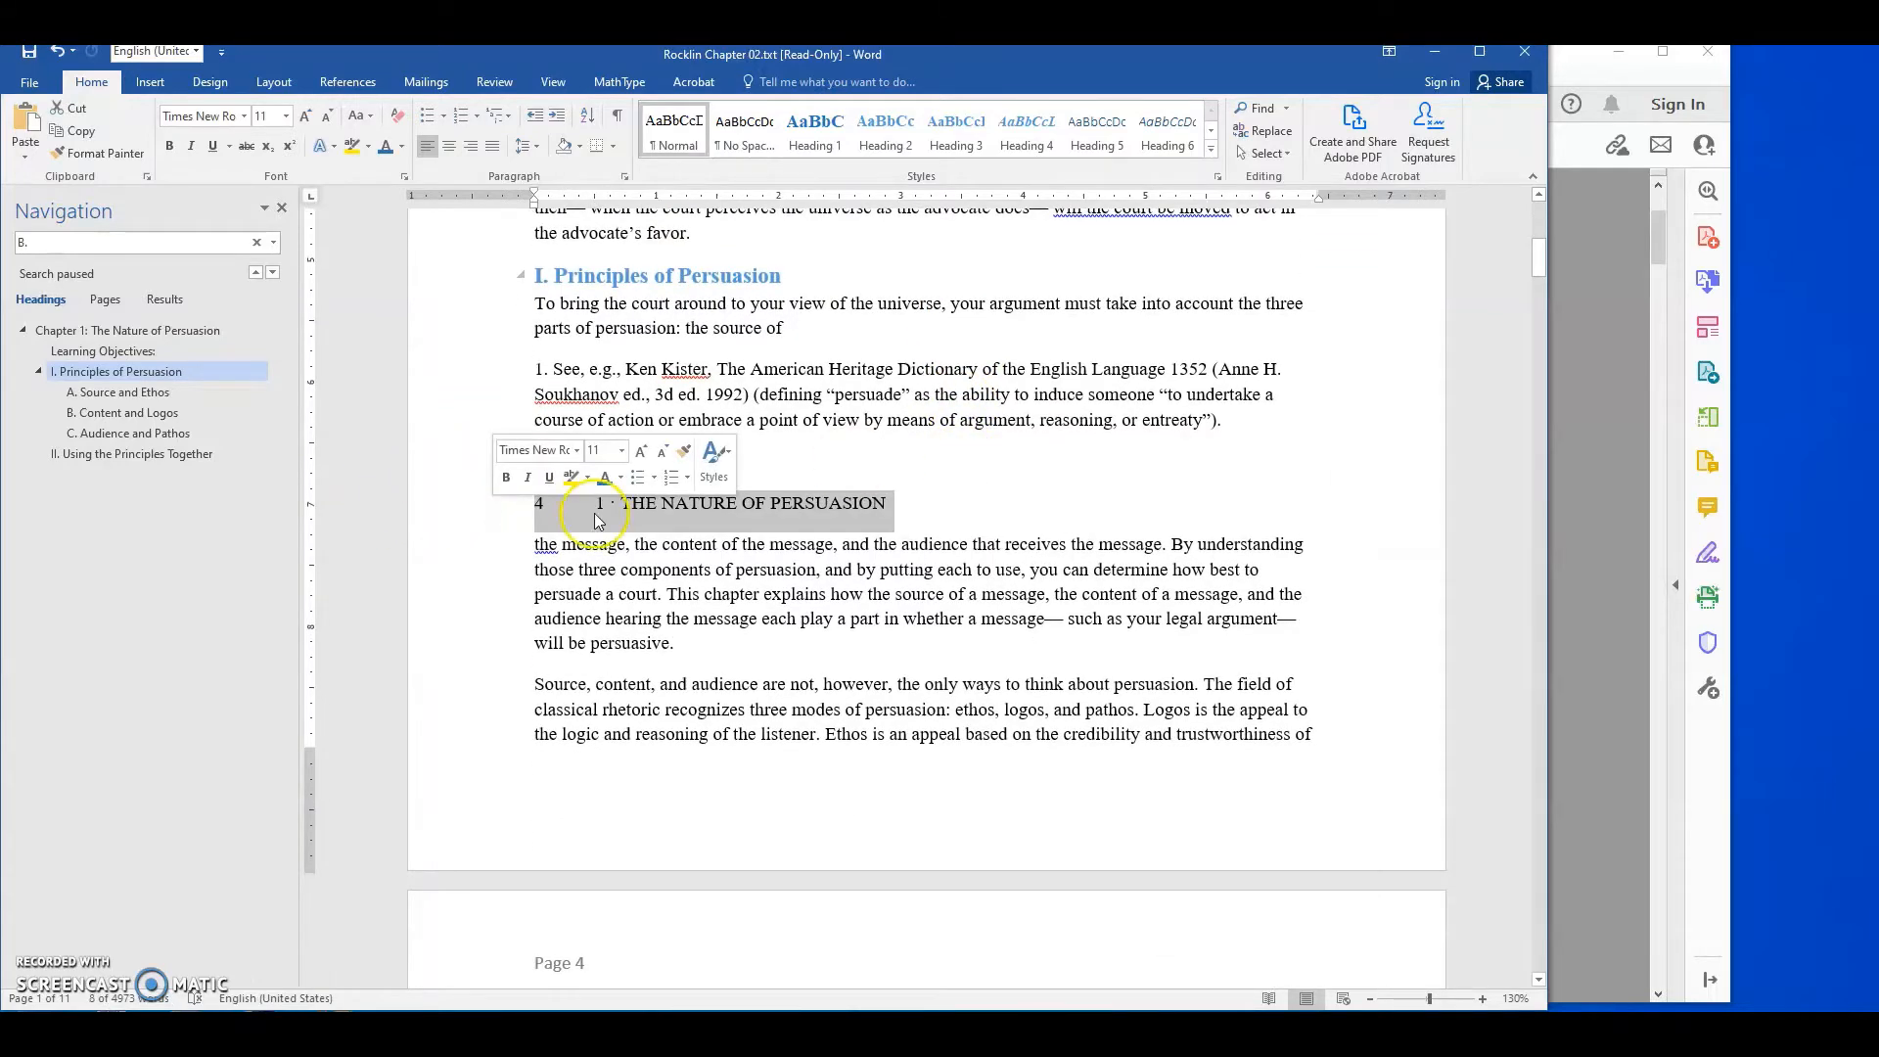
{"action": "left_click", "coordinate": [540, 469], "text": "shift"}
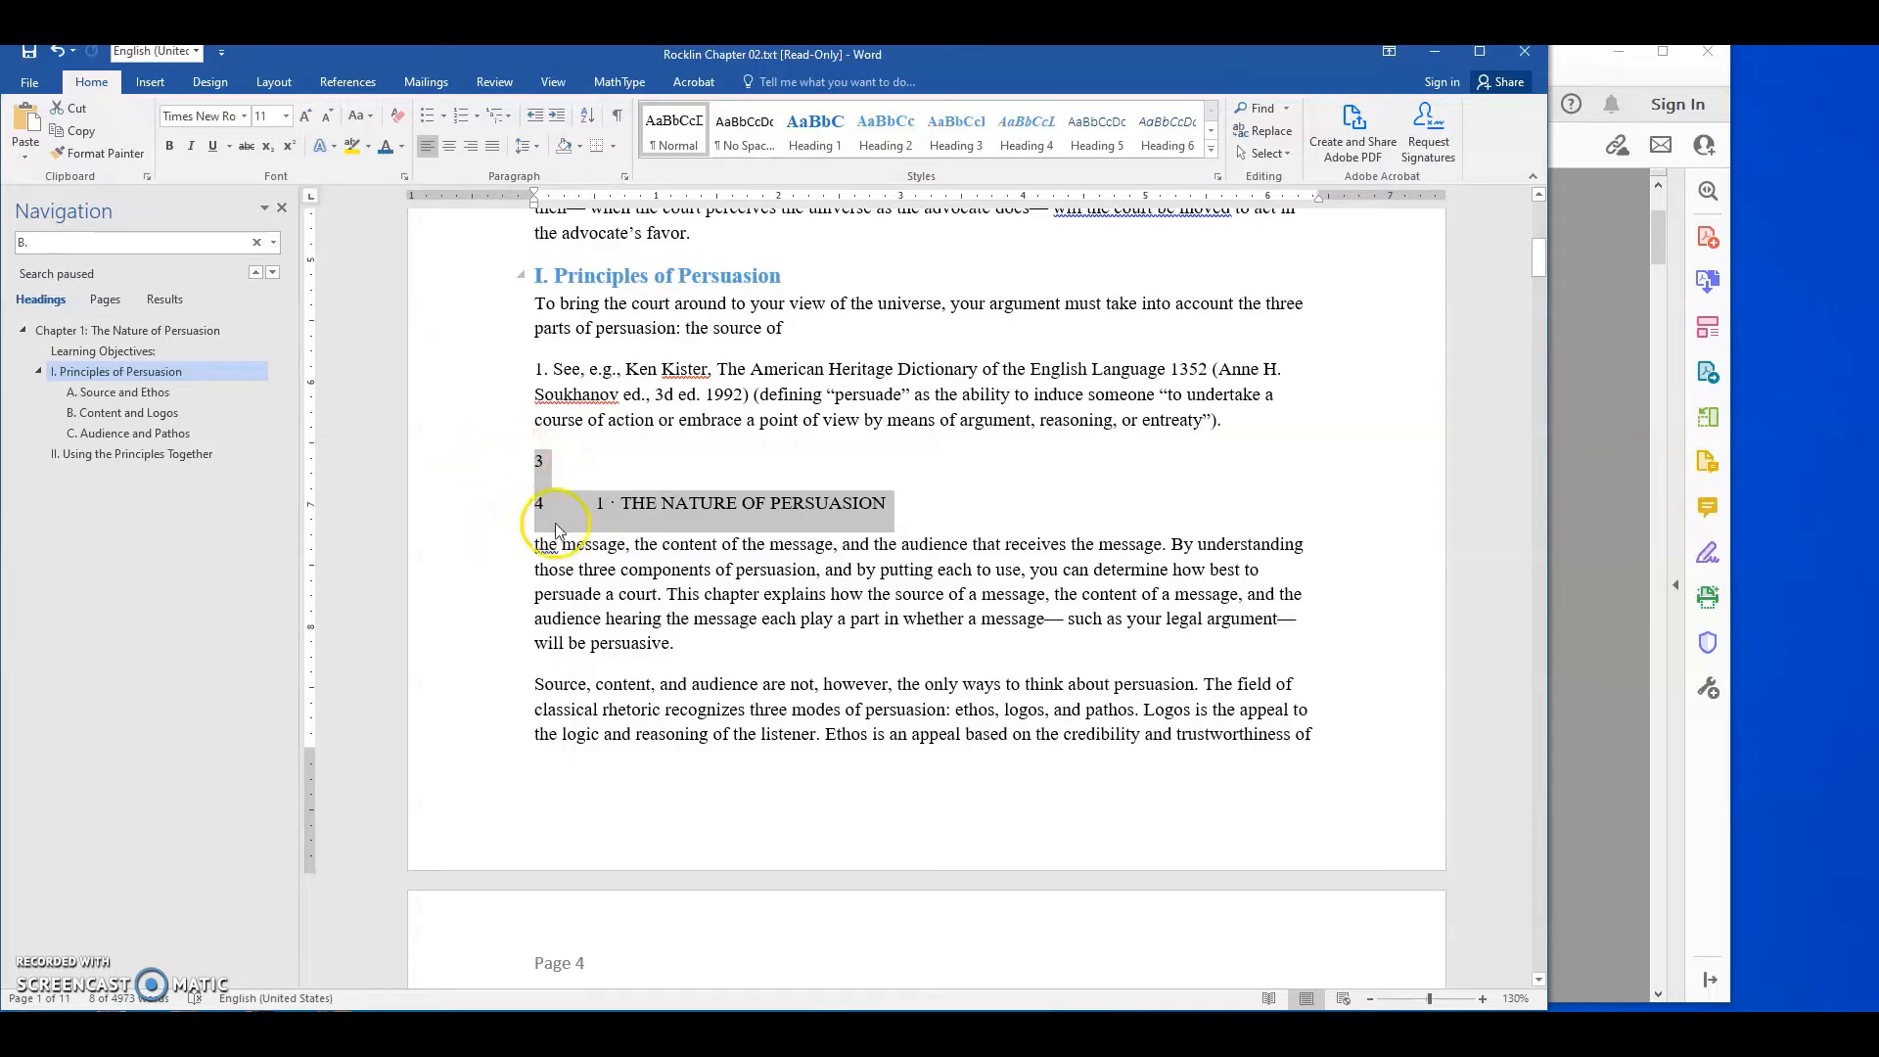
{"action": "scroll", "coordinate": [548, 675], "scroll_direction": "down", "scroll_amount": 3}
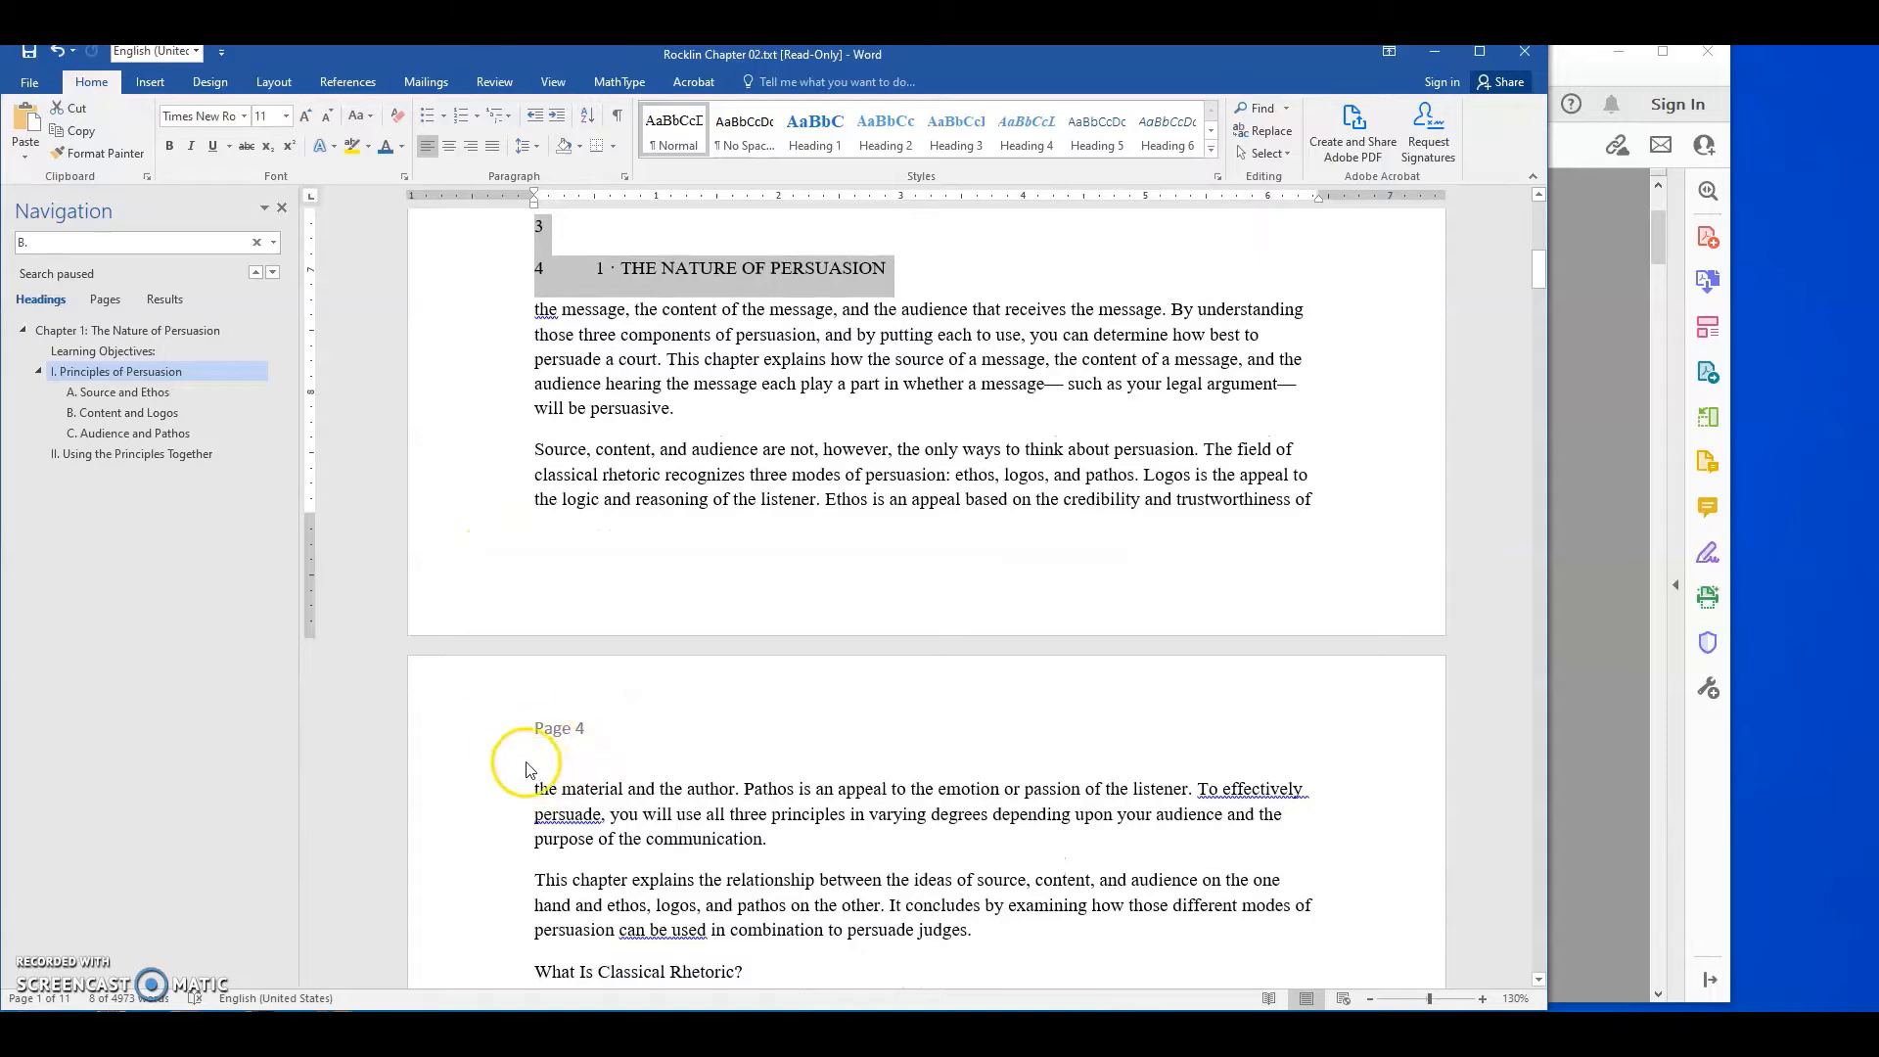
{"action": "scroll", "coordinate": [745, 612], "scroll_direction": "up", "scroll_amount": 4}
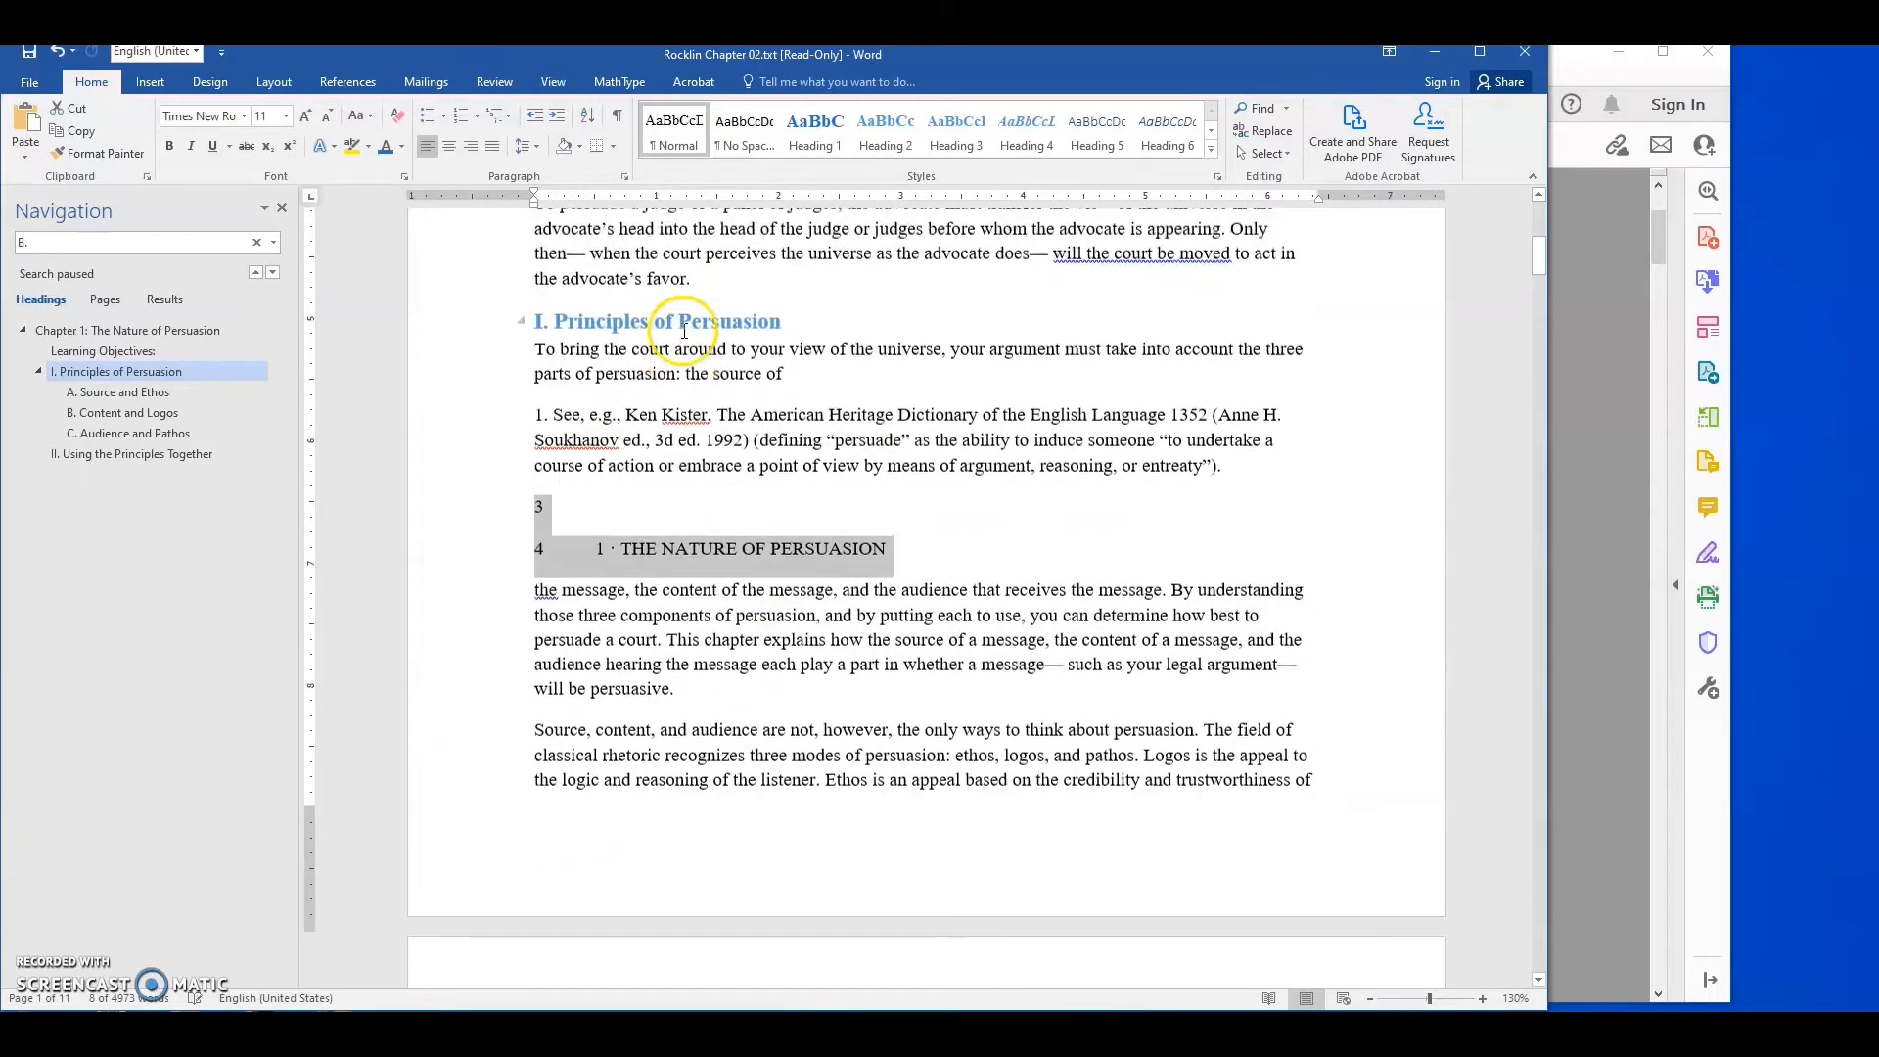
{"action": "scroll", "coordinate": [479, 494], "scroll_direction": "up", "scroll_amount": 1}
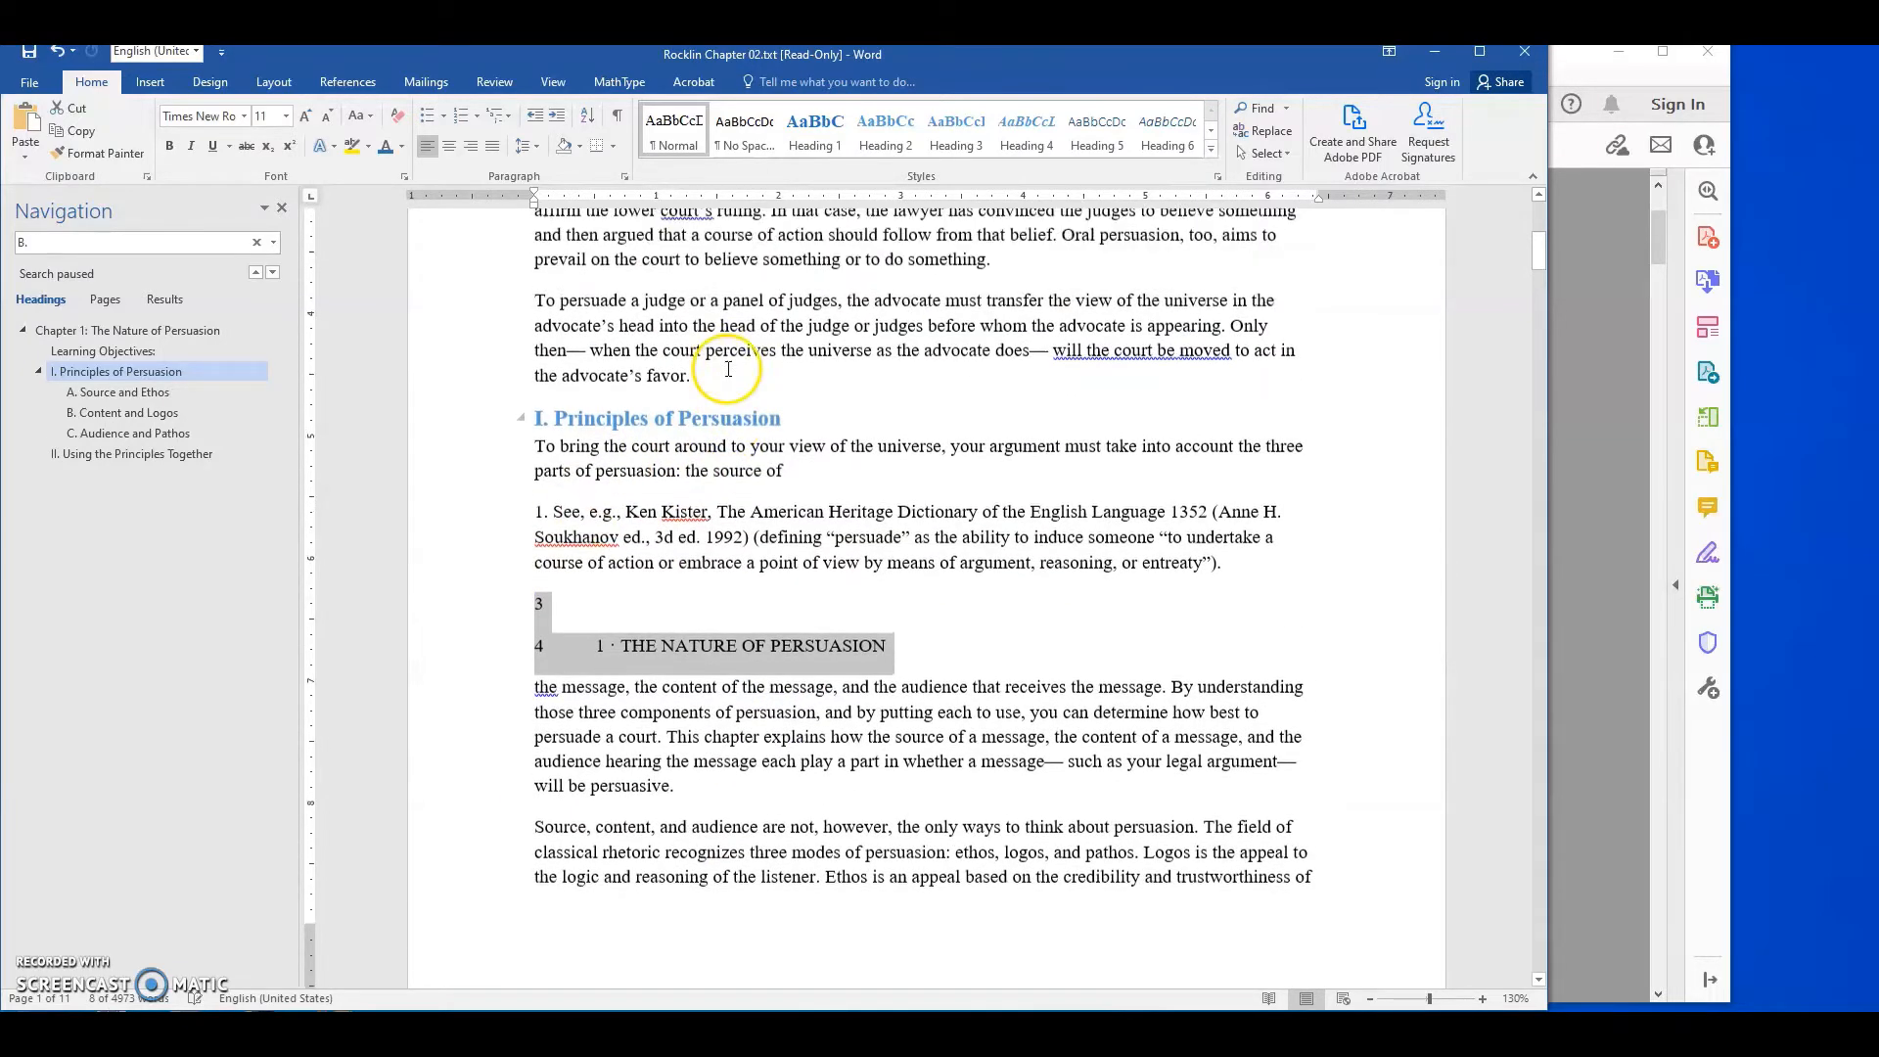
{"action": "scroll", "coordinate": [494, 460], "scroll_direction": "down", "scroll_amount": 2}
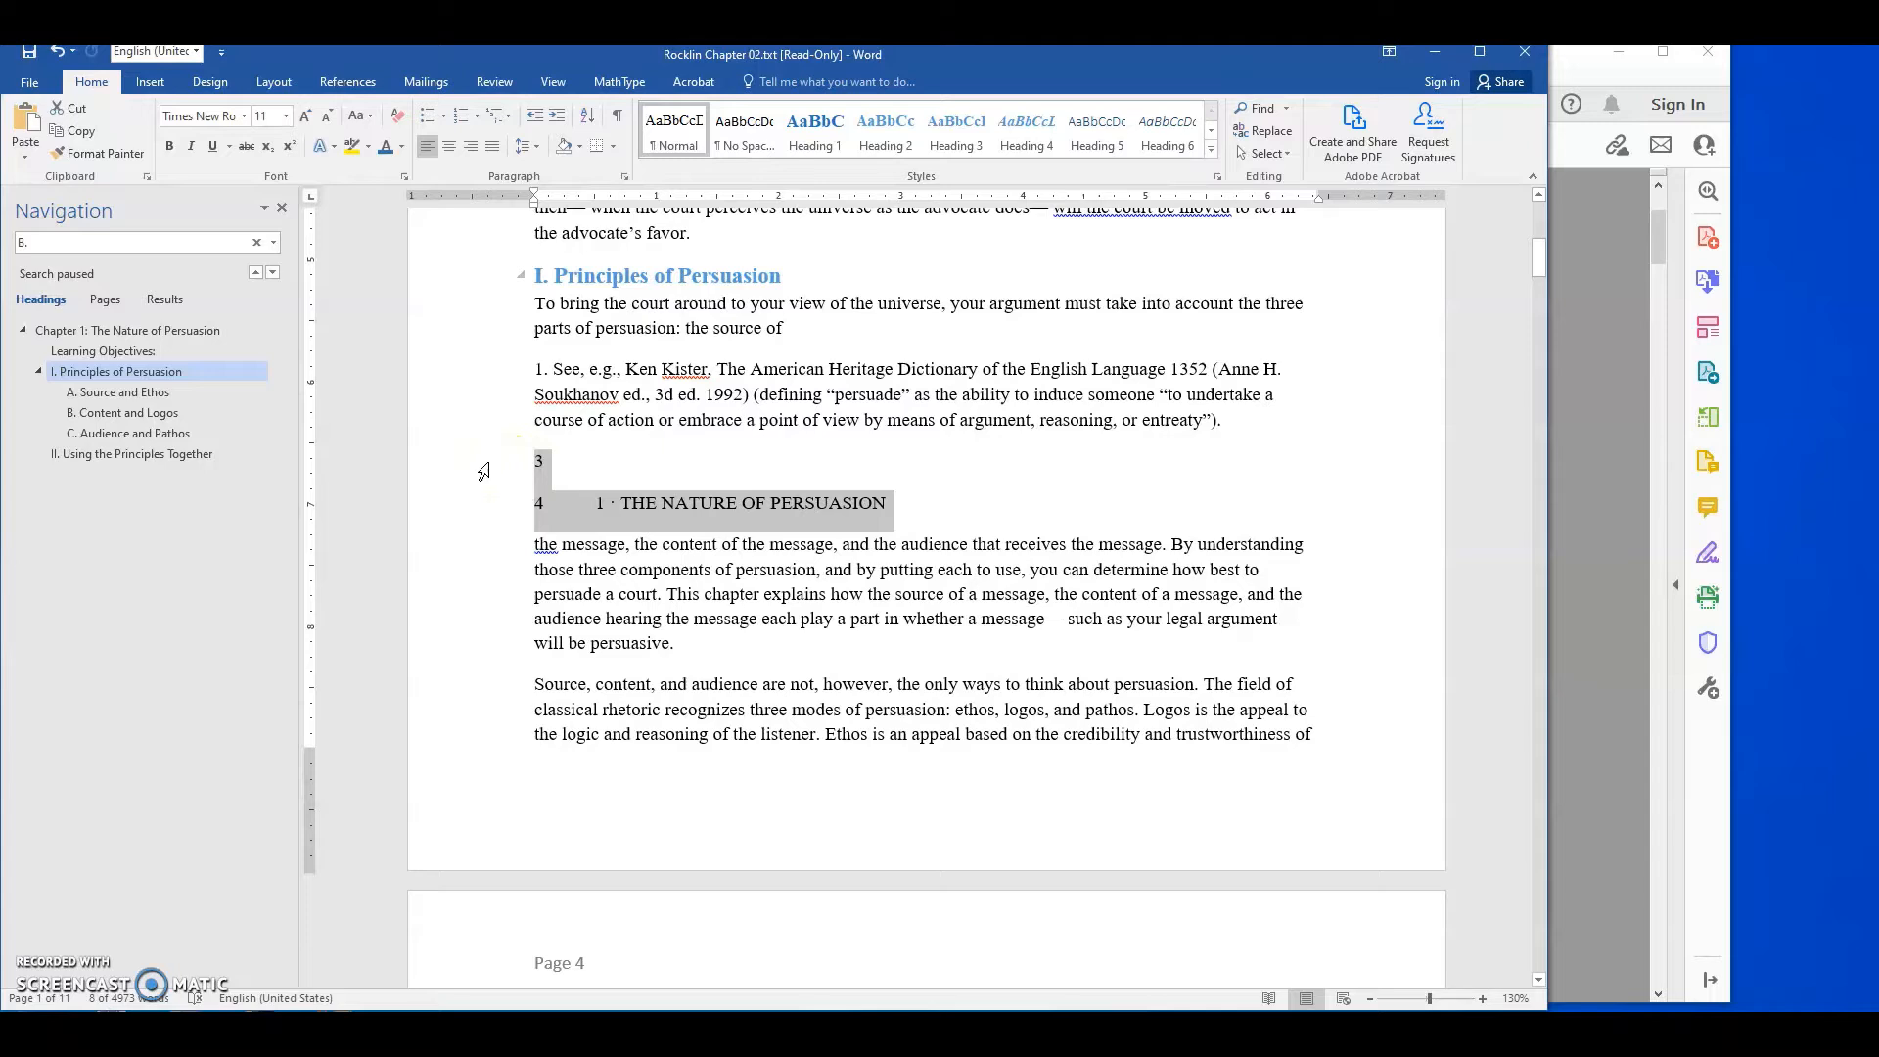
{"action": "left_click", "coordinate": [484, 509]}
{"action": "left_click", "coordinate": [463, 469]}
{"action": "key", "text": "shift+F10"}
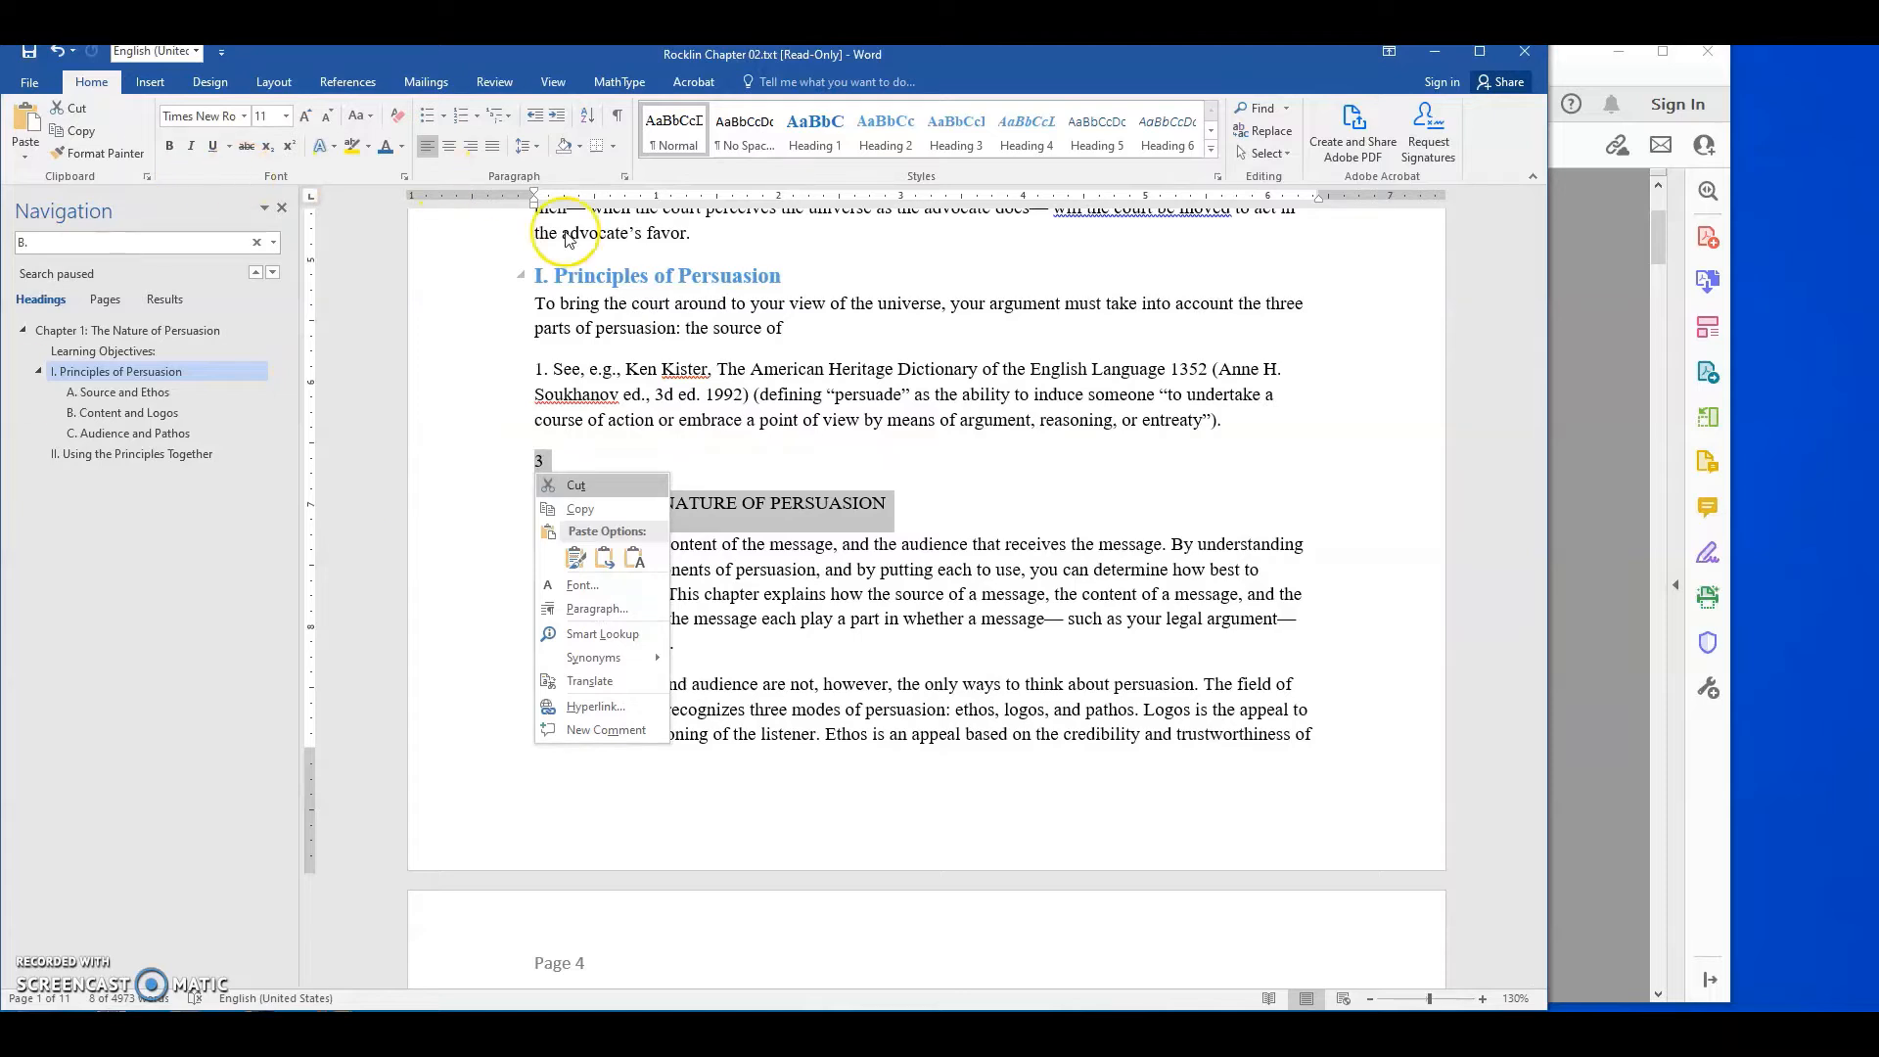
{"action": "key", "text": "Escape"}
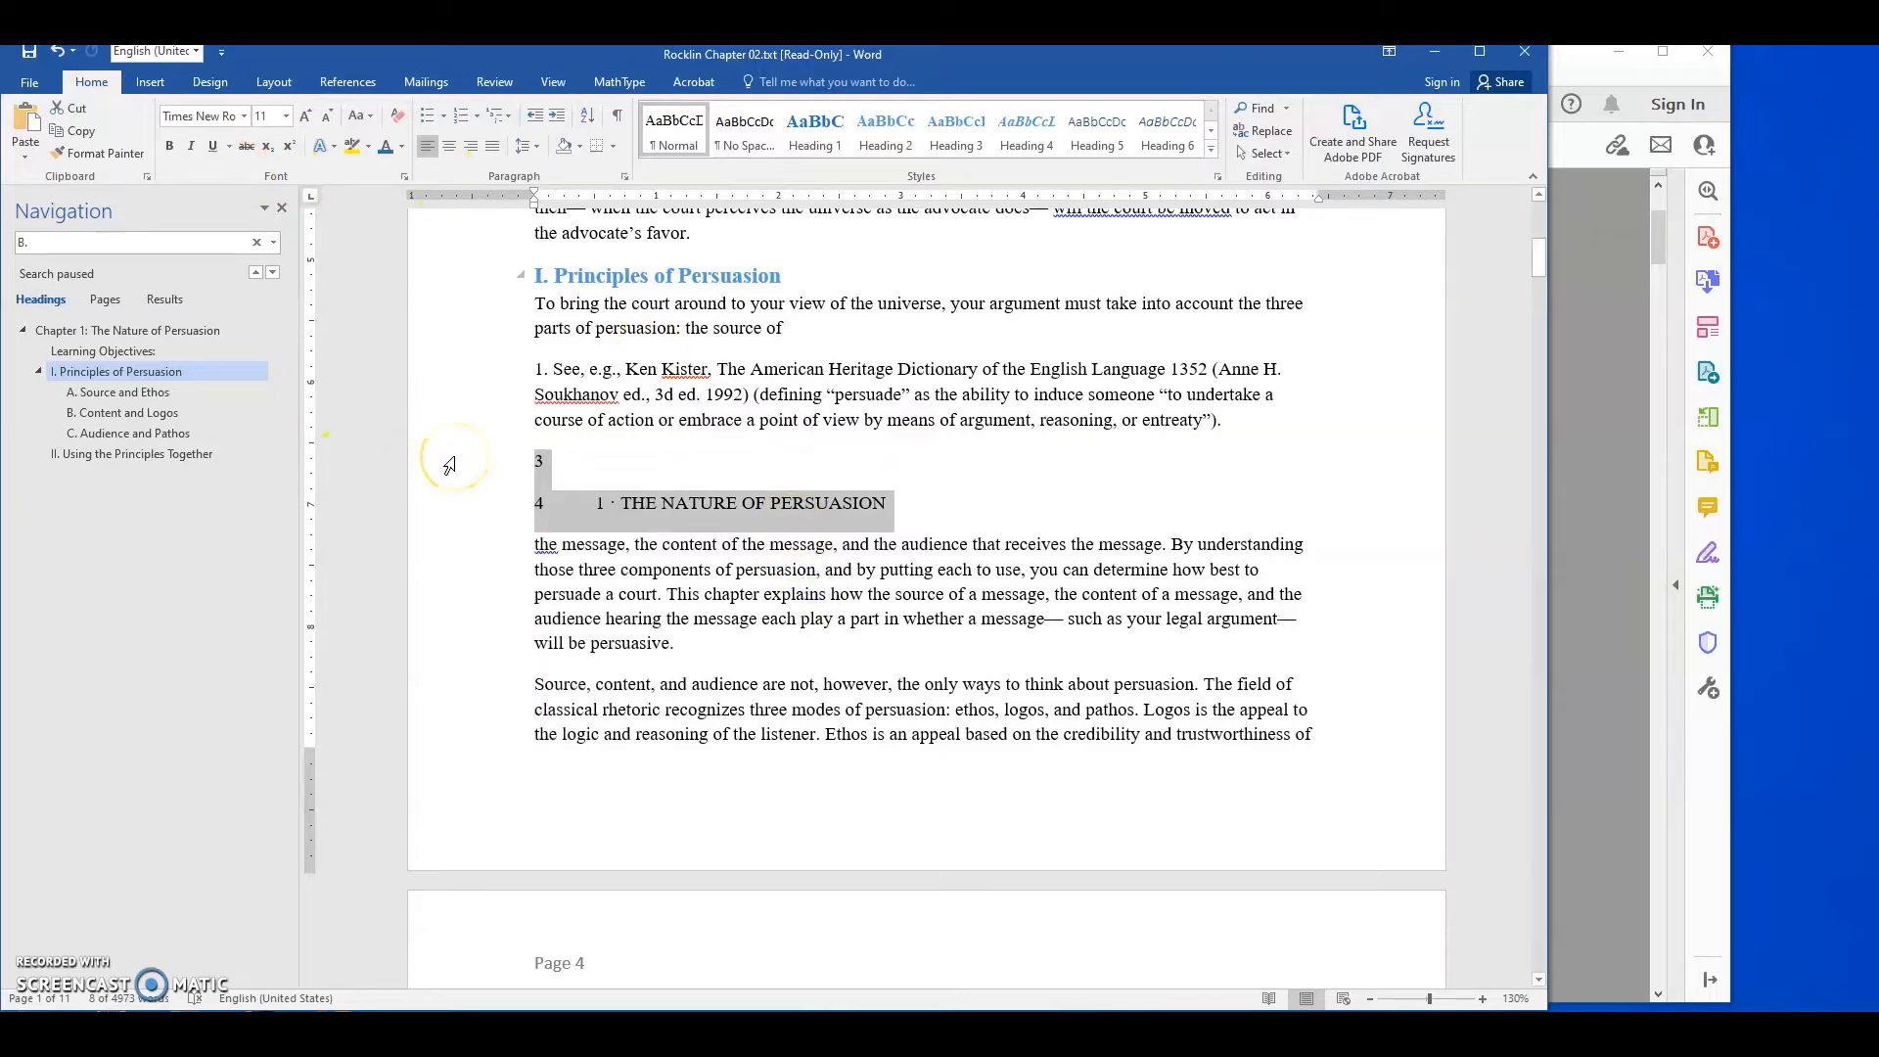
{"action": "key", "text": "Delete"}
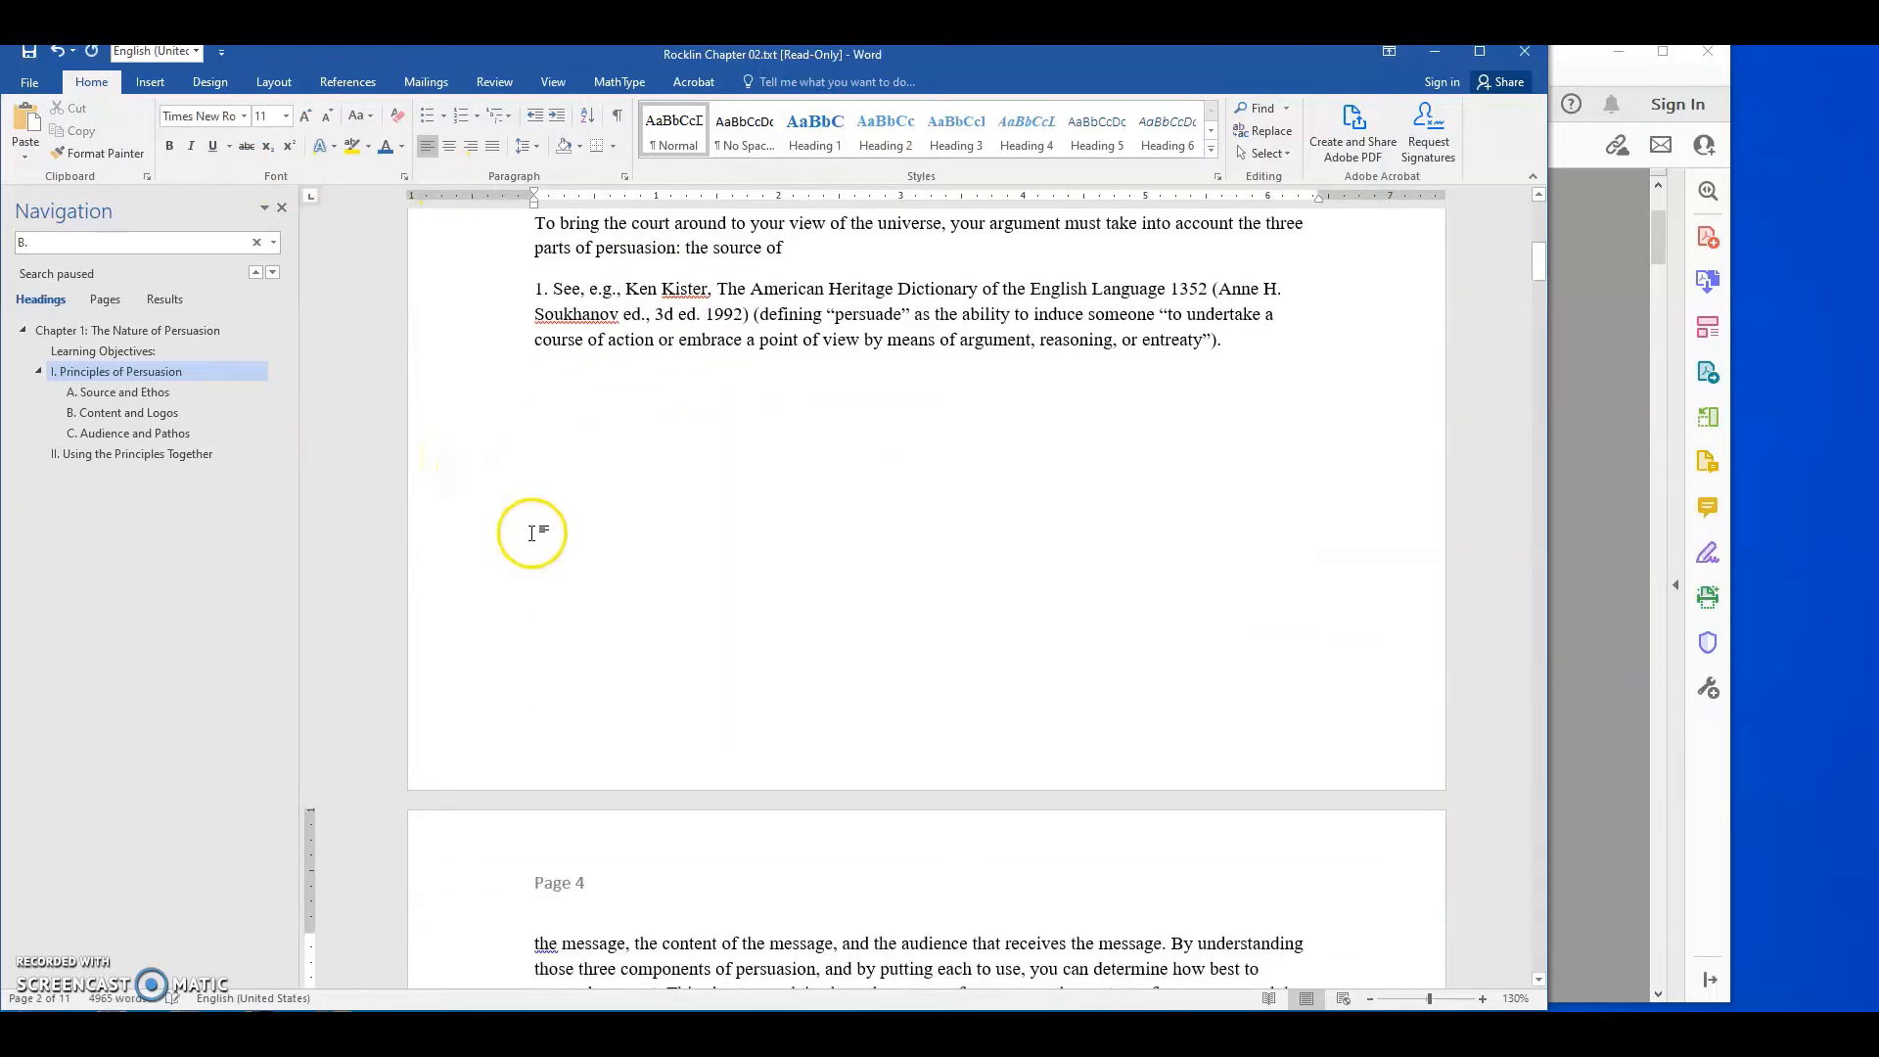
Compare the start of page 4 in Word with the opening lines of page 4 in the PDF, and return to Word
{"action": "scroll", "coordinate": [636, 656], "scroll_direction": "down", "scroll_amount": 2}
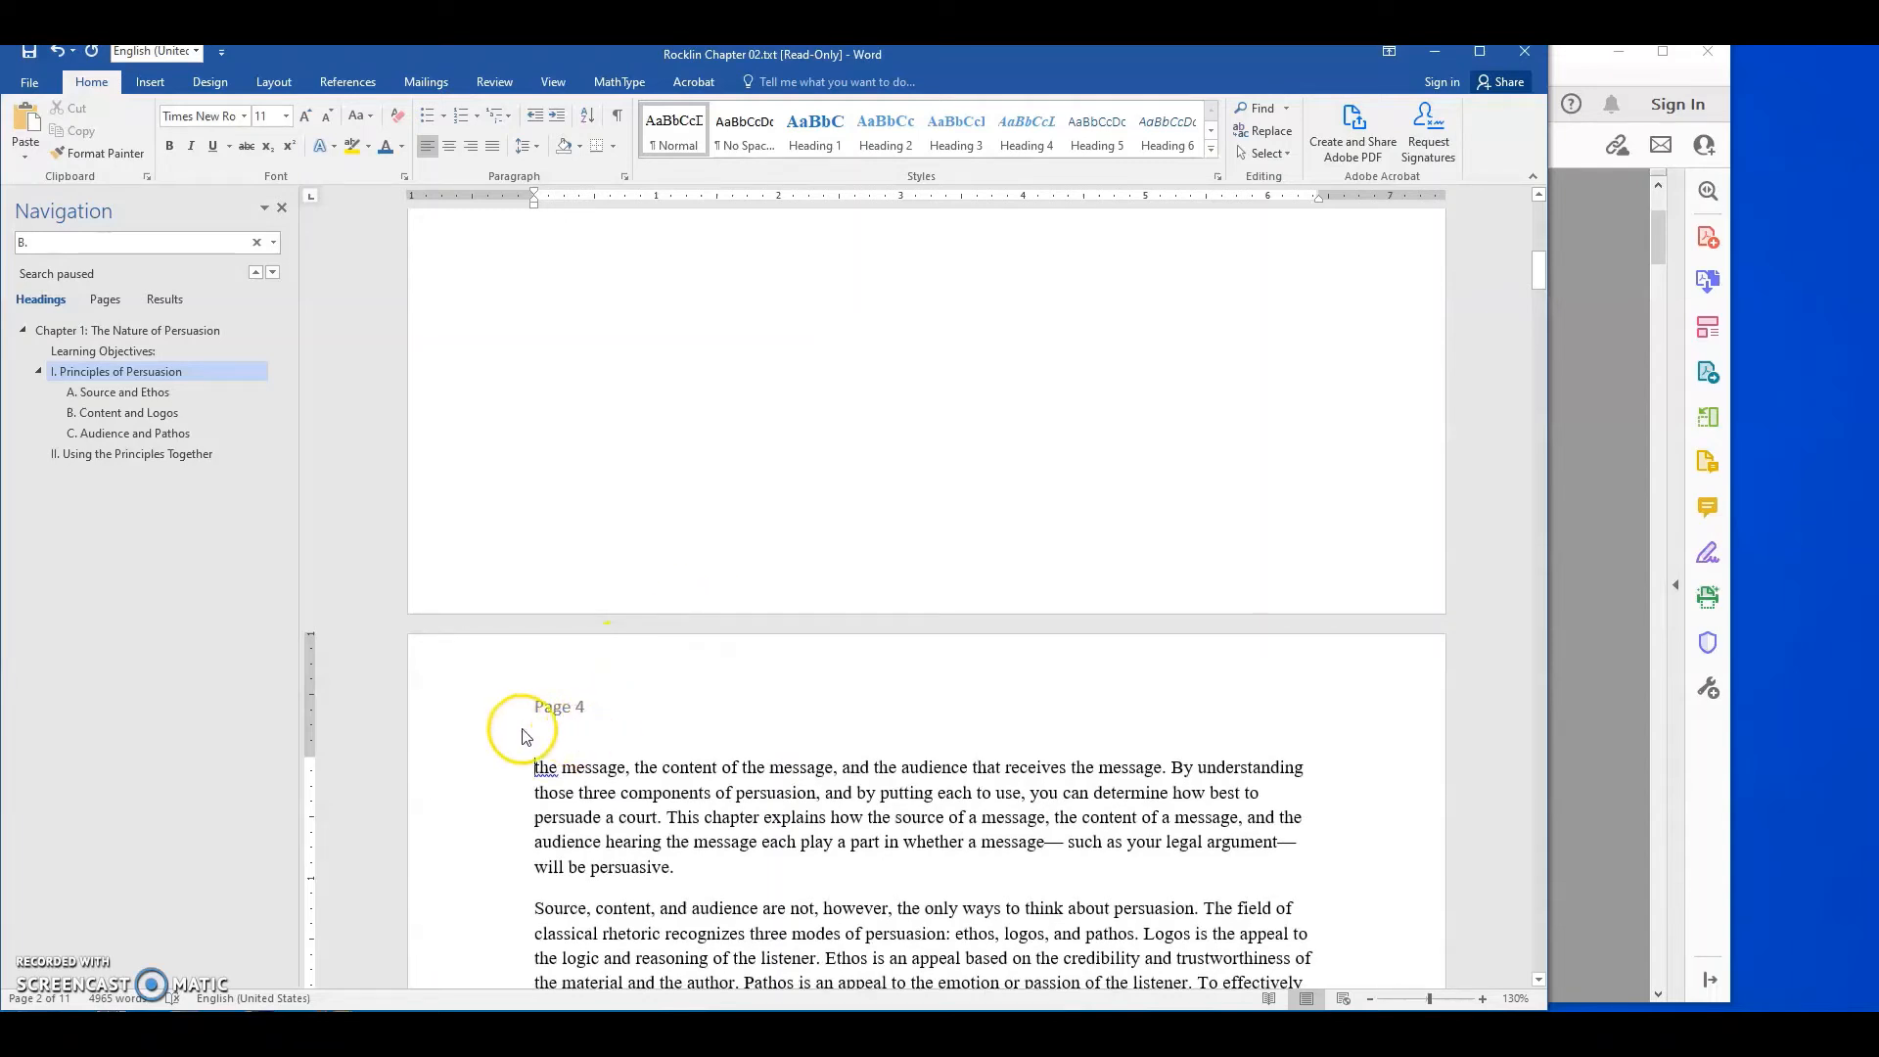
{"action": "scroll", "coordinate": [639, 820], "scroll_direction": "down", "scroll_amount": 1}
{"action": "scroll", "coordinate": [639, 820], "scroll_direction": "down", "scroll_amount": 2}
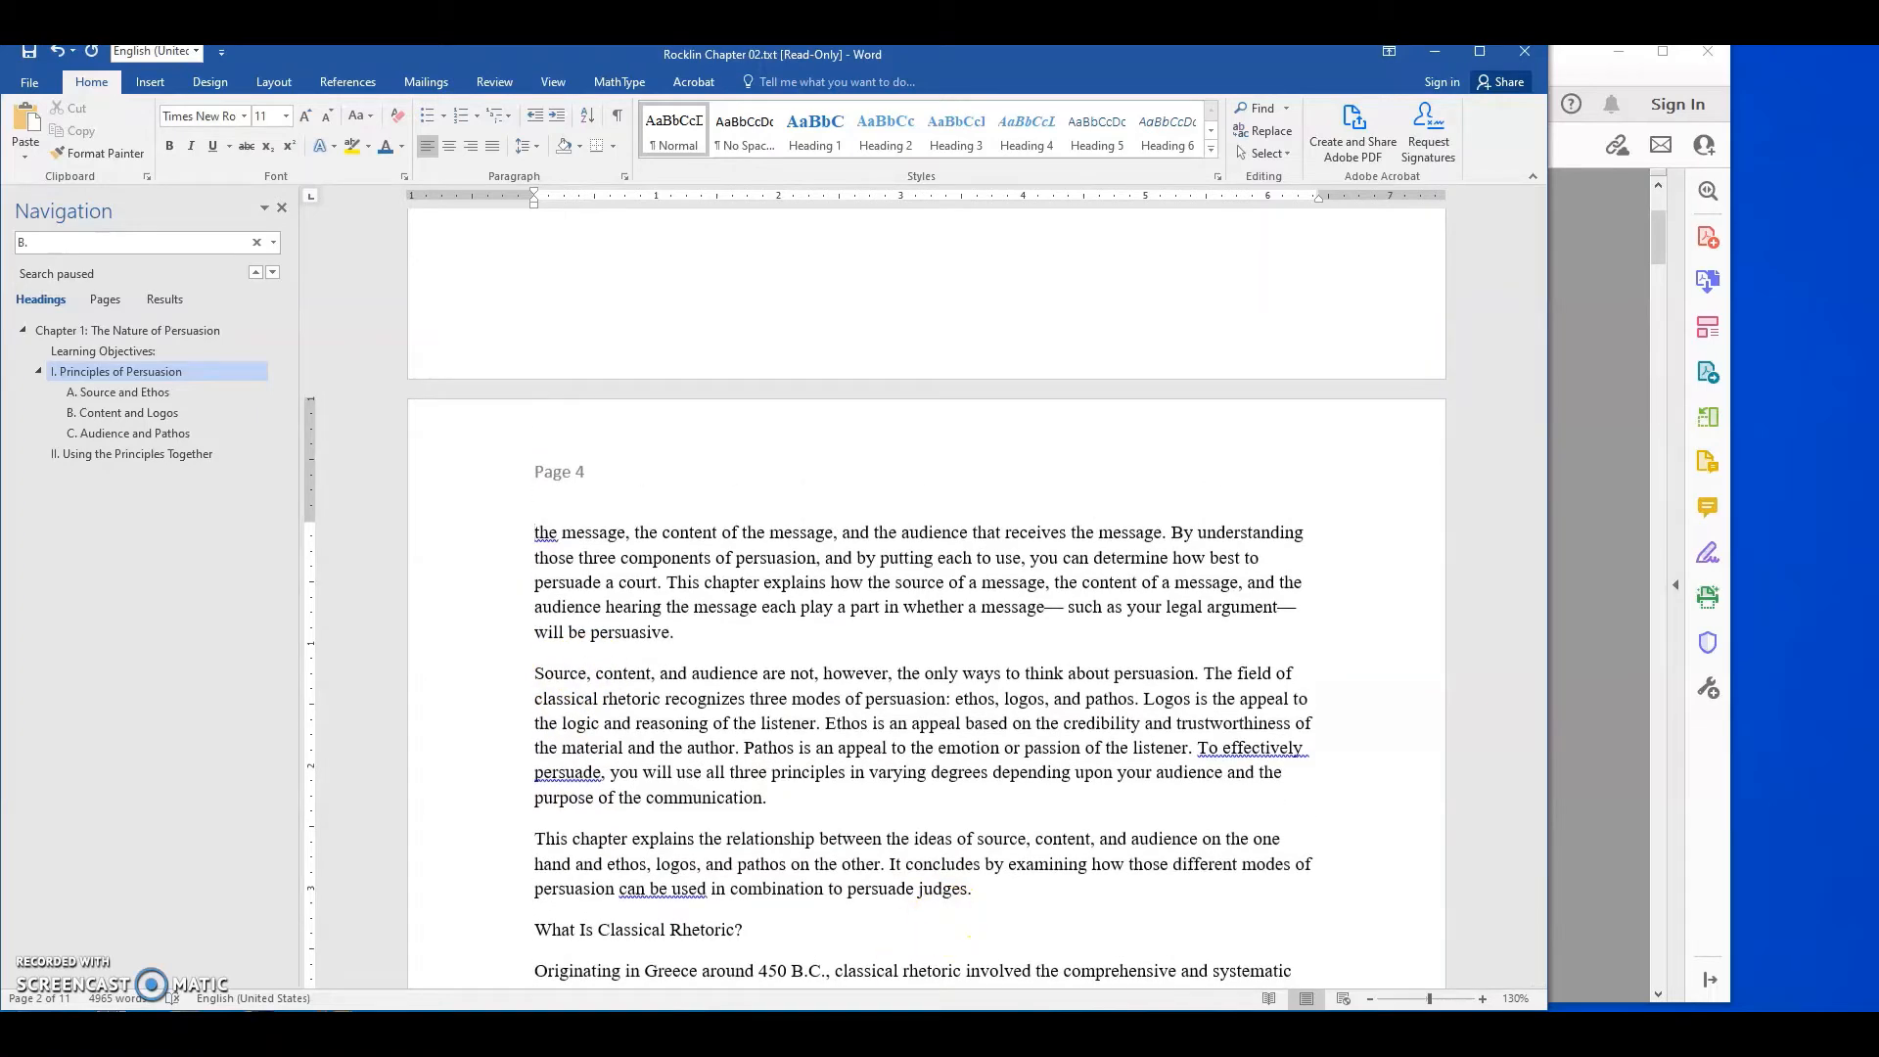
{"action": "key", "text": "alt+Tab"}
{"action": "scroll", "coordinate": [629, 608], "scroll_direction": "down", "scroll_amount": 4}
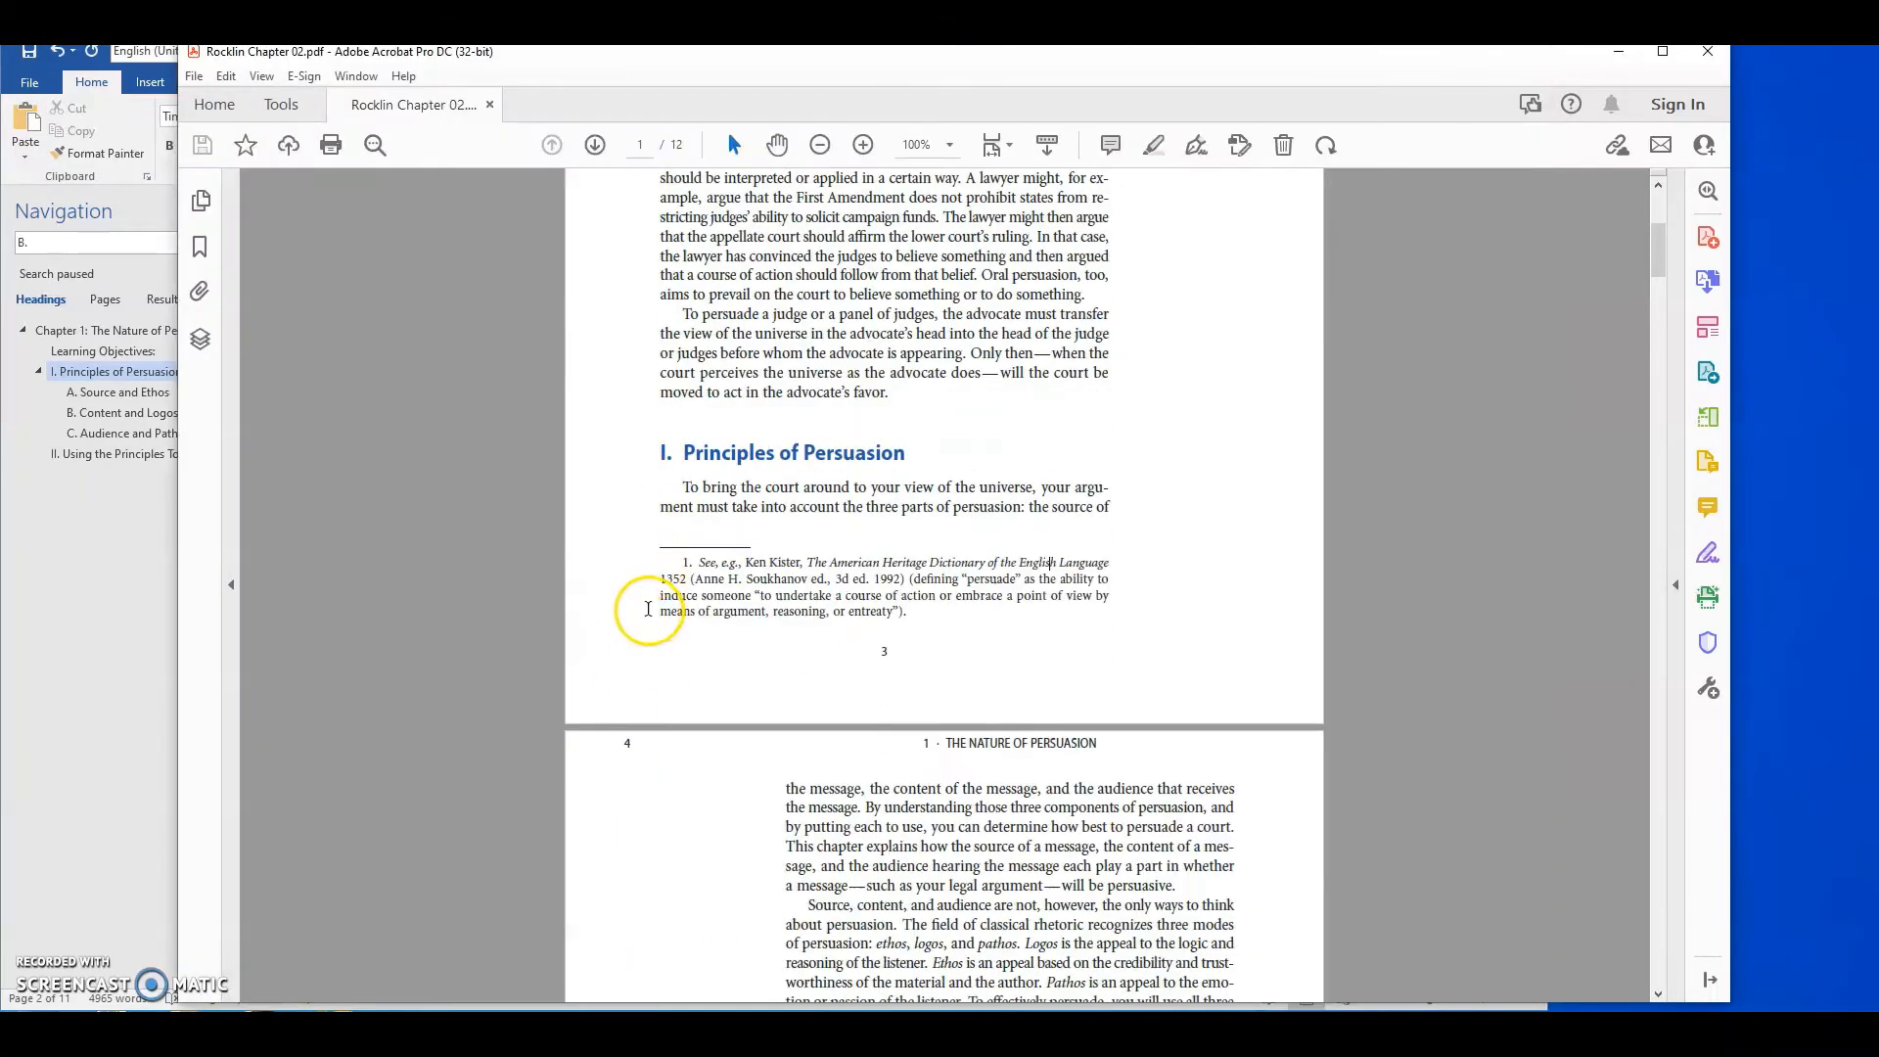
{"action": "left_click_drag", "start_coordinate": [786, 789], "coordinate": [972, 809]}
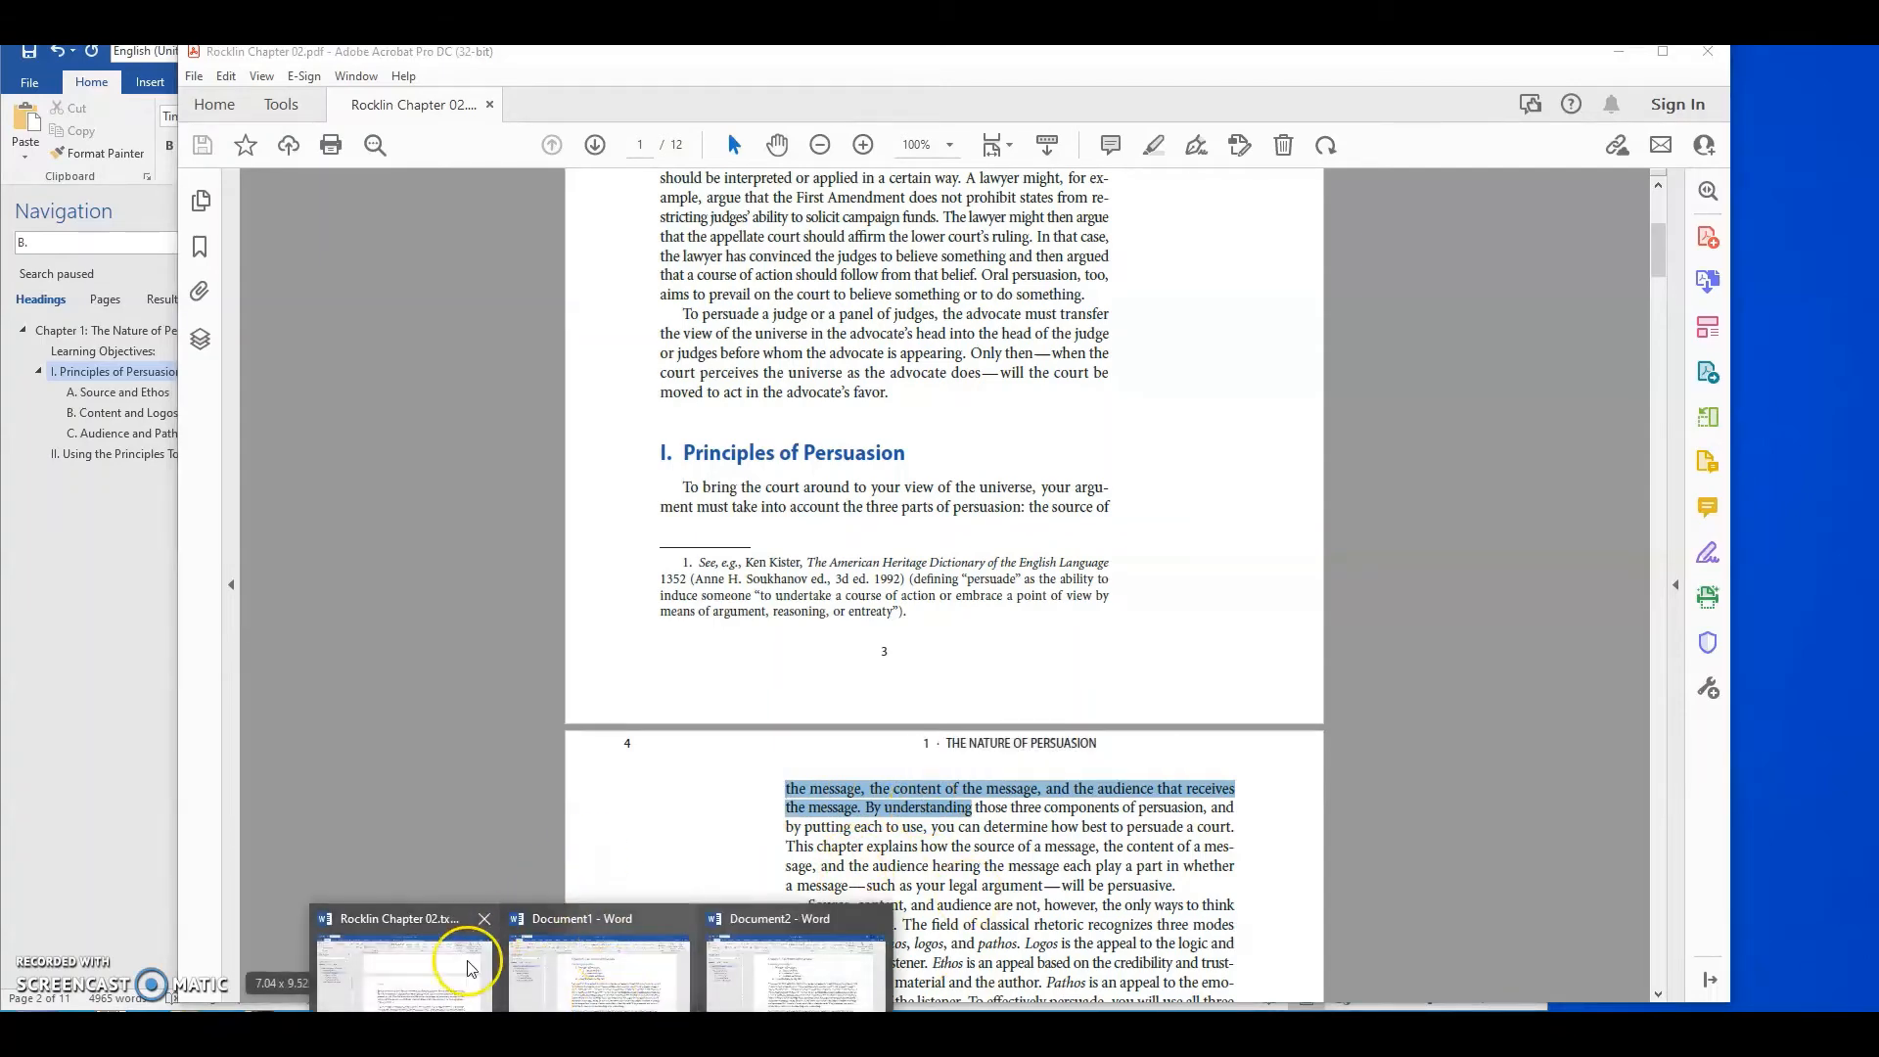
{"action": "left_click", "coordinate": [412, 986]}
Replace the "1 · THE NATURE OF PERSUASION 5" line below footnote 2 with a page break
{"action": "scroll", "coordinate": [675, 504], "scroll_direction": "down", "scroll_amount": 8}
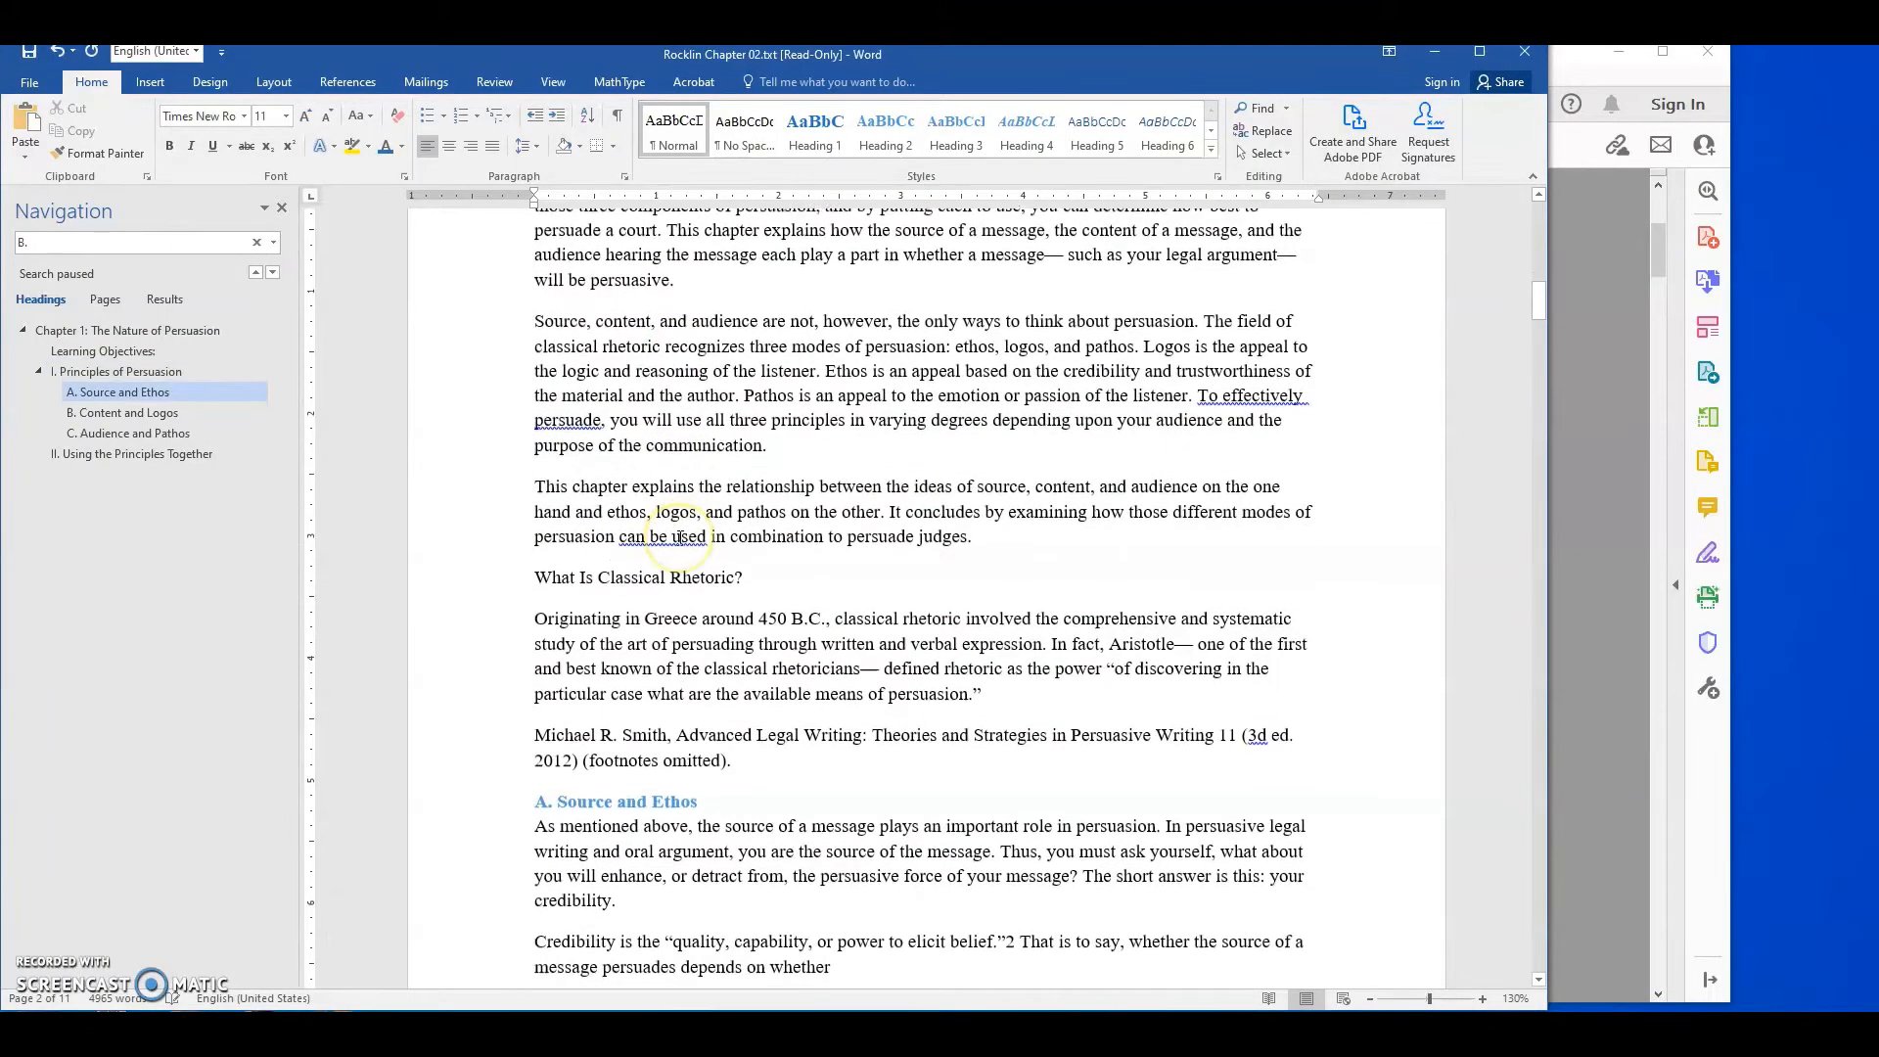
{"action": "scroll", "coordinate": [479, 588], "scroll_direction": "down", "scroll_amount": 3}
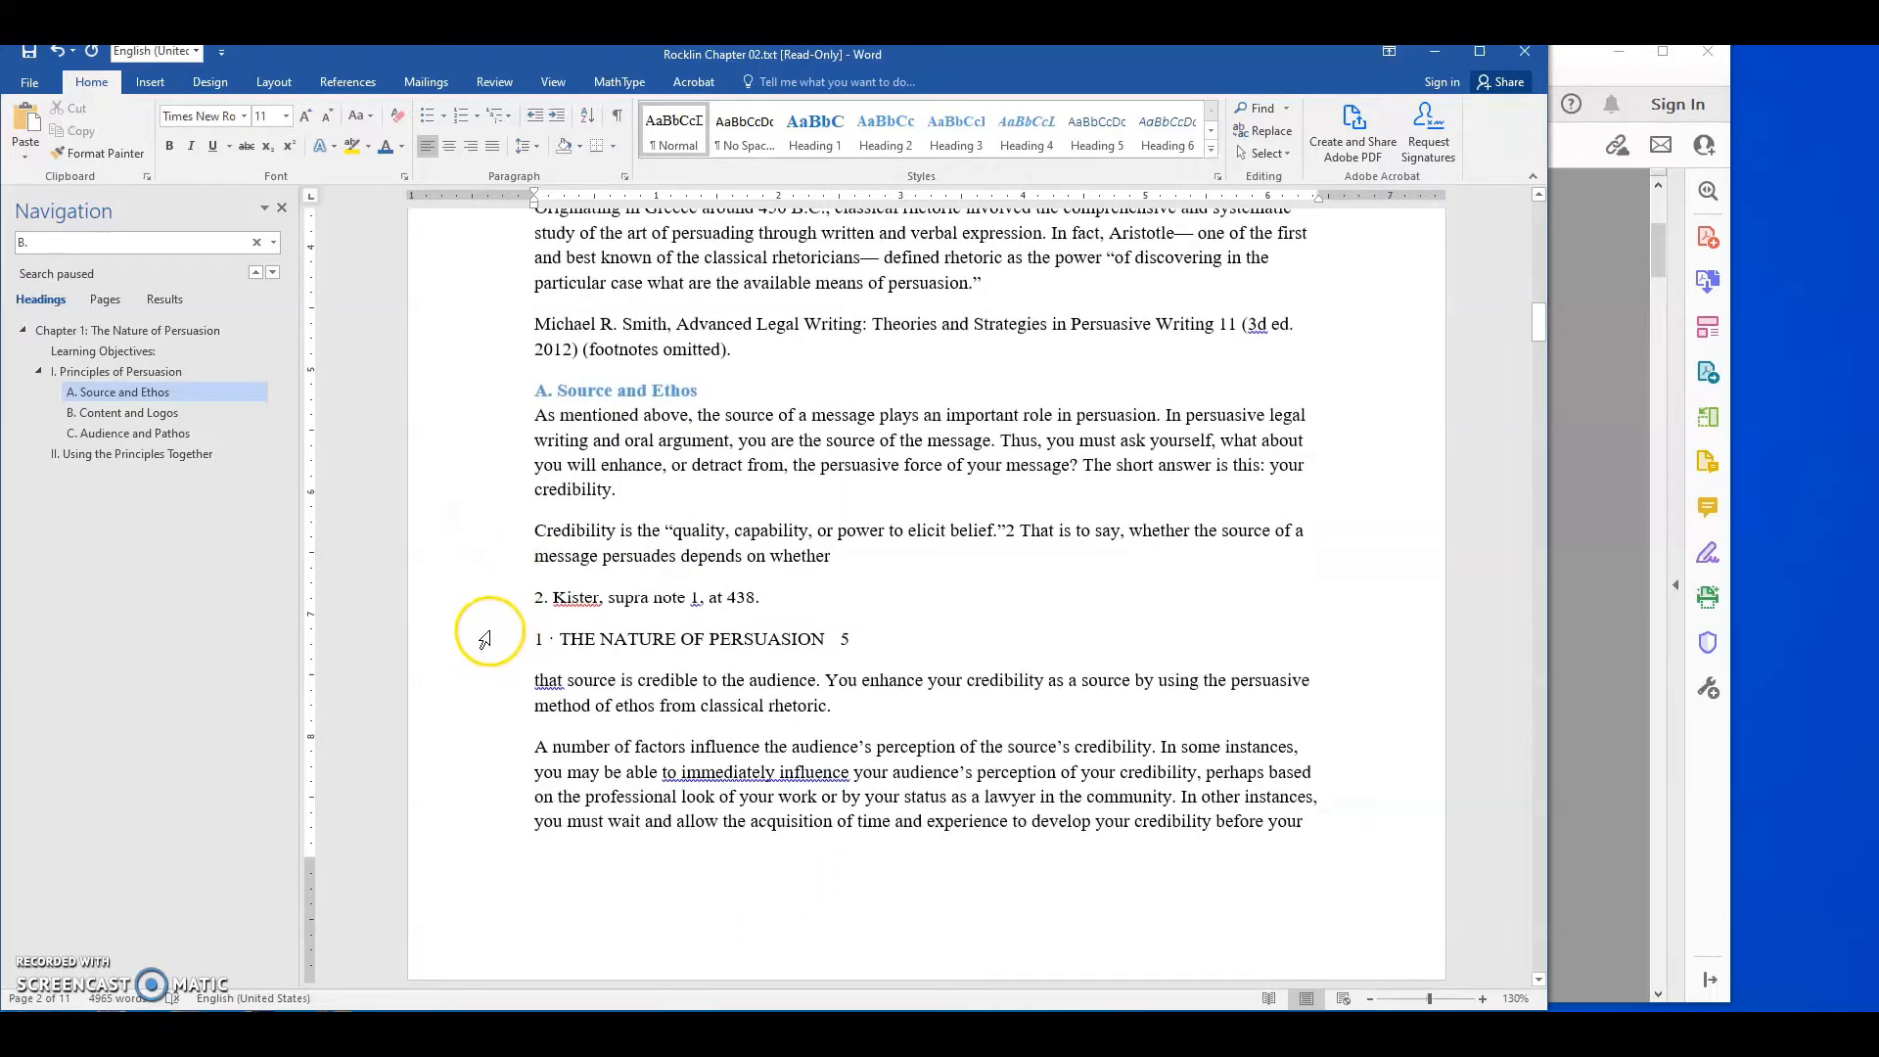
{"action": "left_click", "coordinate": [480, 637]}
{"action": "key", "text": "Delete"}
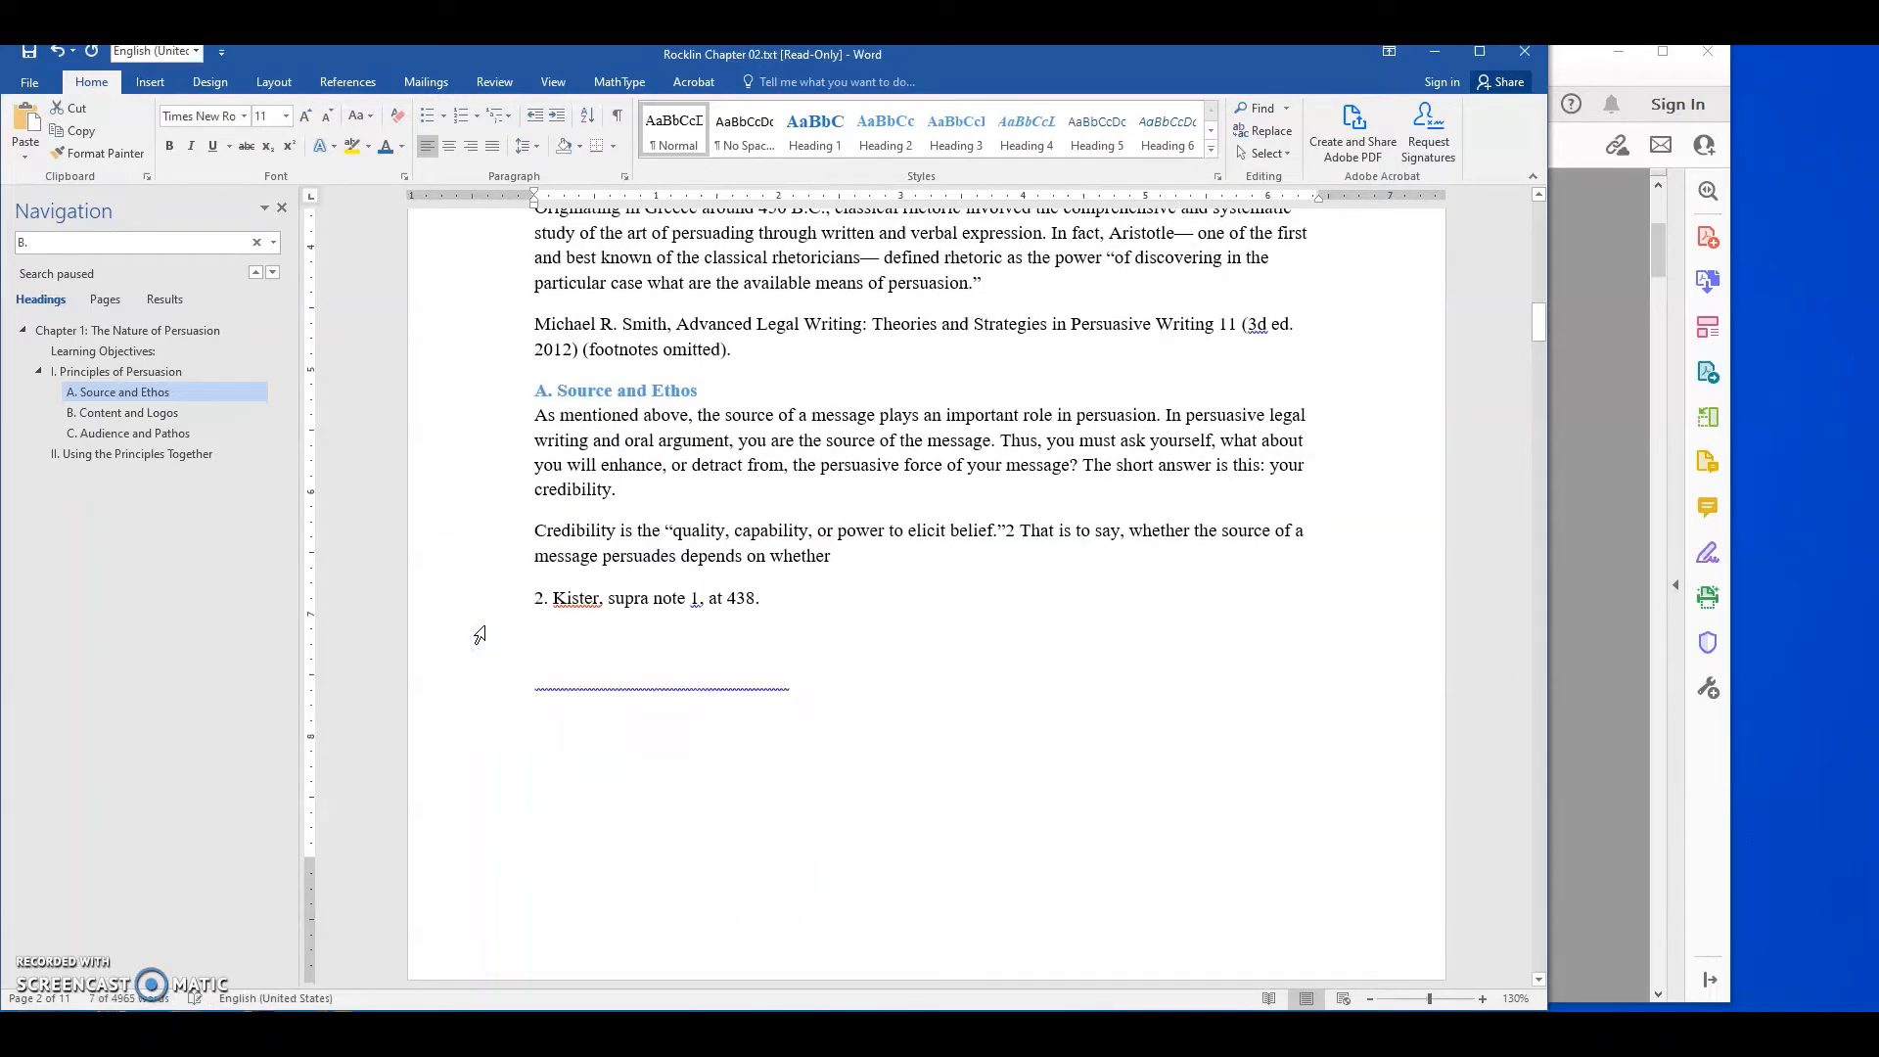
Replace the "6 1 · THE NATURE OF PERSUASION" line below footnote 3 with a page break
{"action": "scroll", "coordinate": [478, 631], "scroll_direction": "down", "scroll_amount": 14}
{"action": "scroll", "coordinate": [585, 632], "scroll_direction": "down", "scroll_amount": 8}
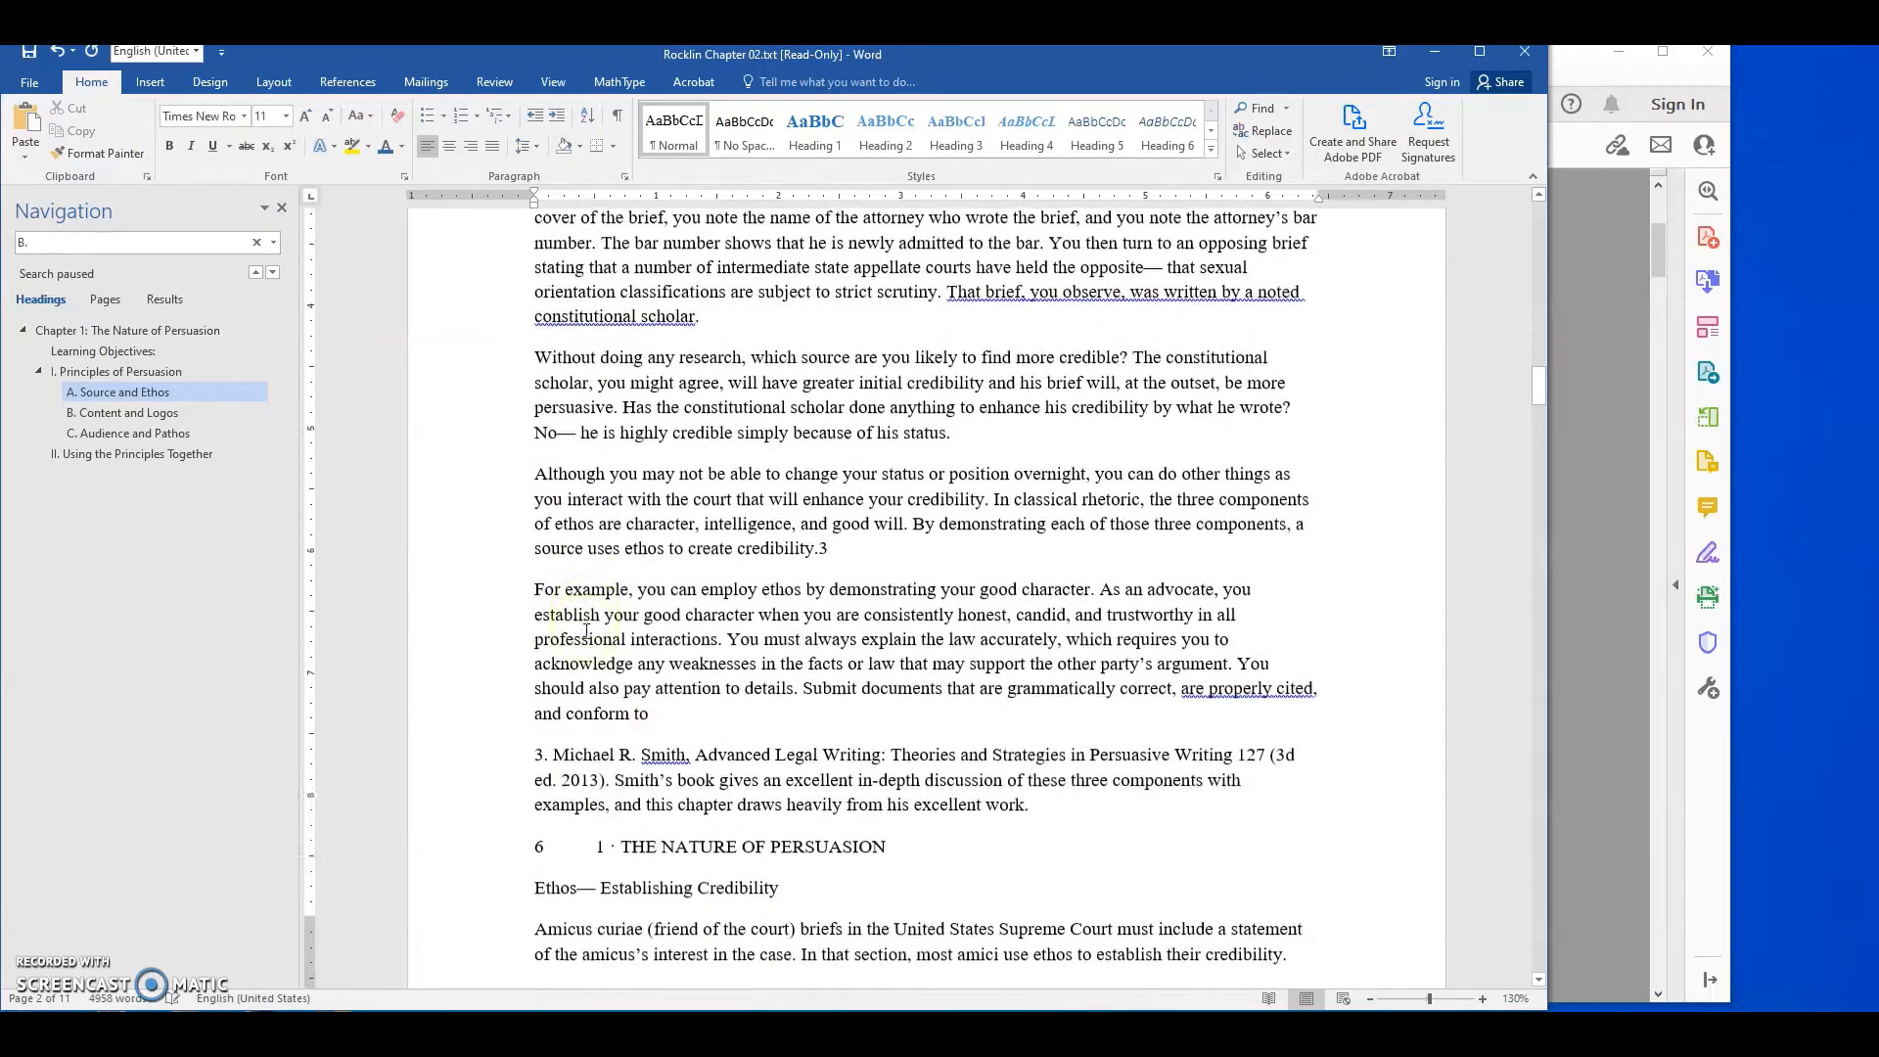
{"action": "left_click", "coordinate": [469, 671]}
{"action": "key", "text": "Delete"}
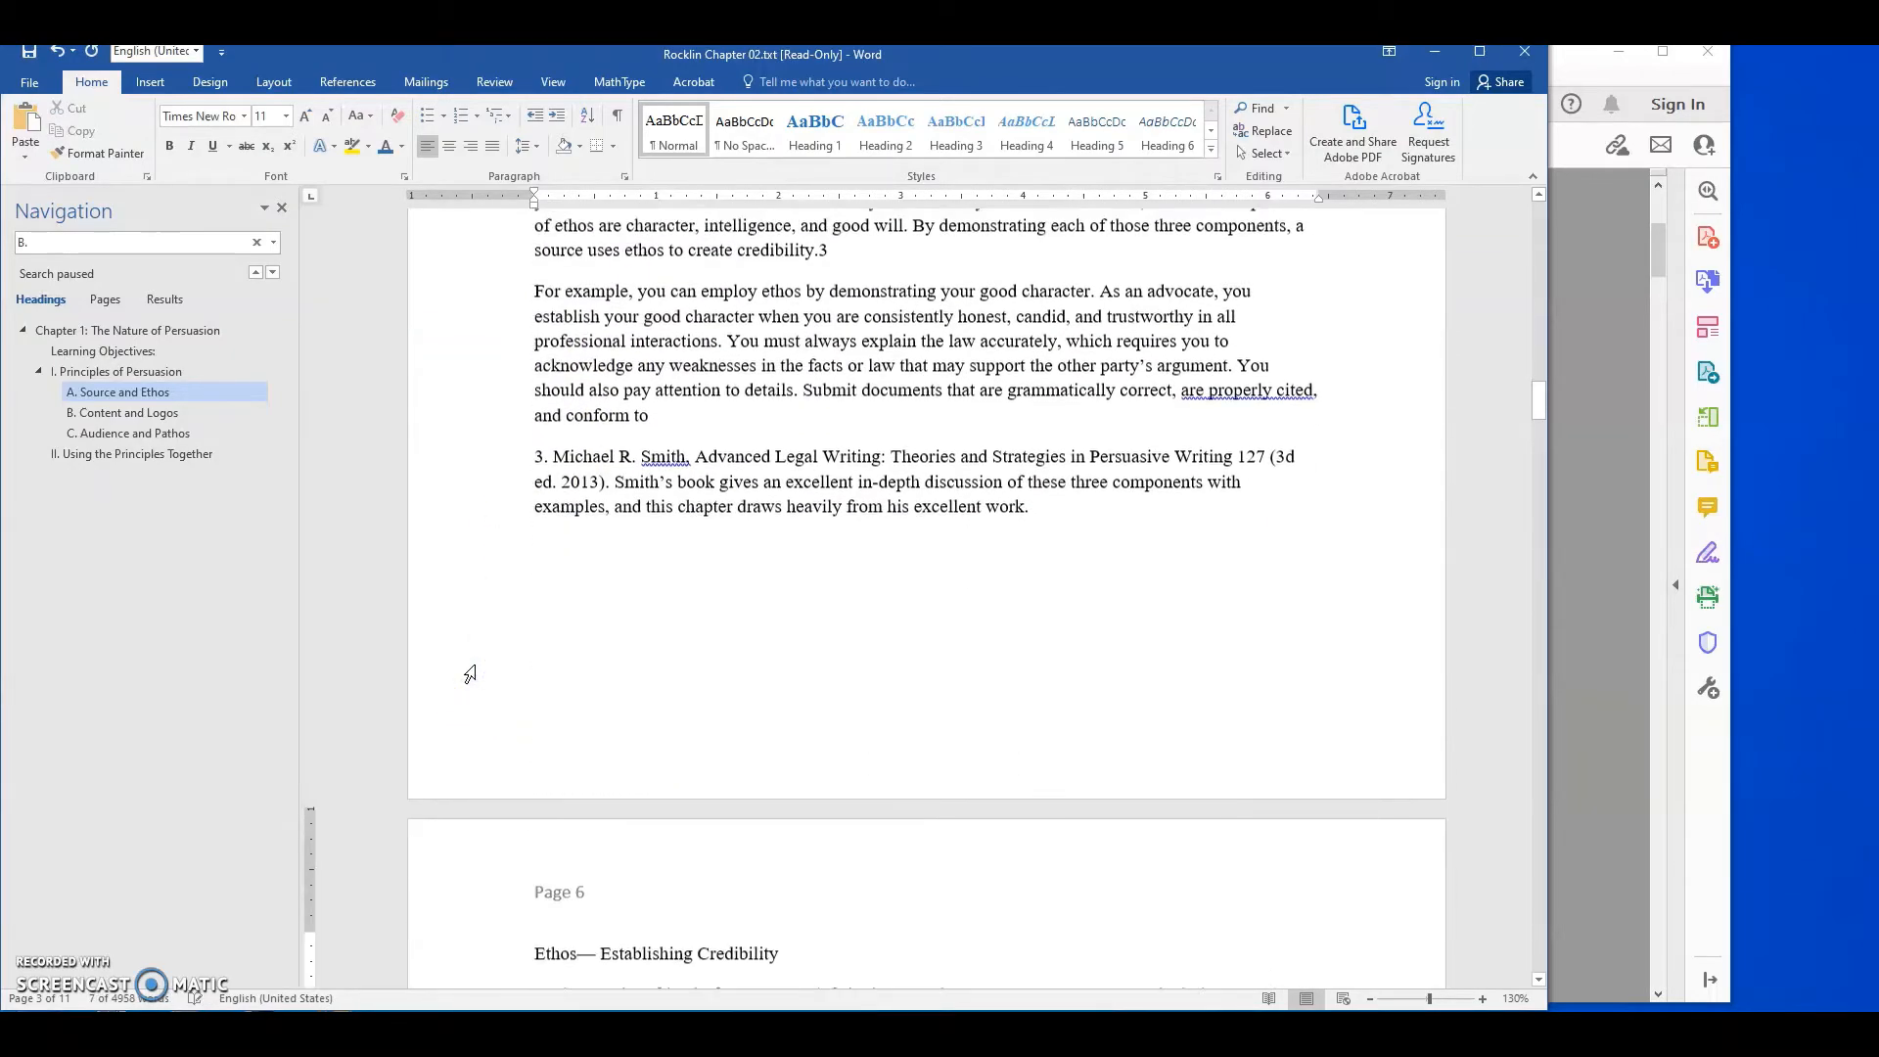
Replace the "1 · THE NATURE OF PERSUASION 7" line below footnote 4 with a page break and review the preceding pages
{"action": "scroll", "coordinate": [537, 671], "scroll_direction": "down", "scroll_amount": 10}
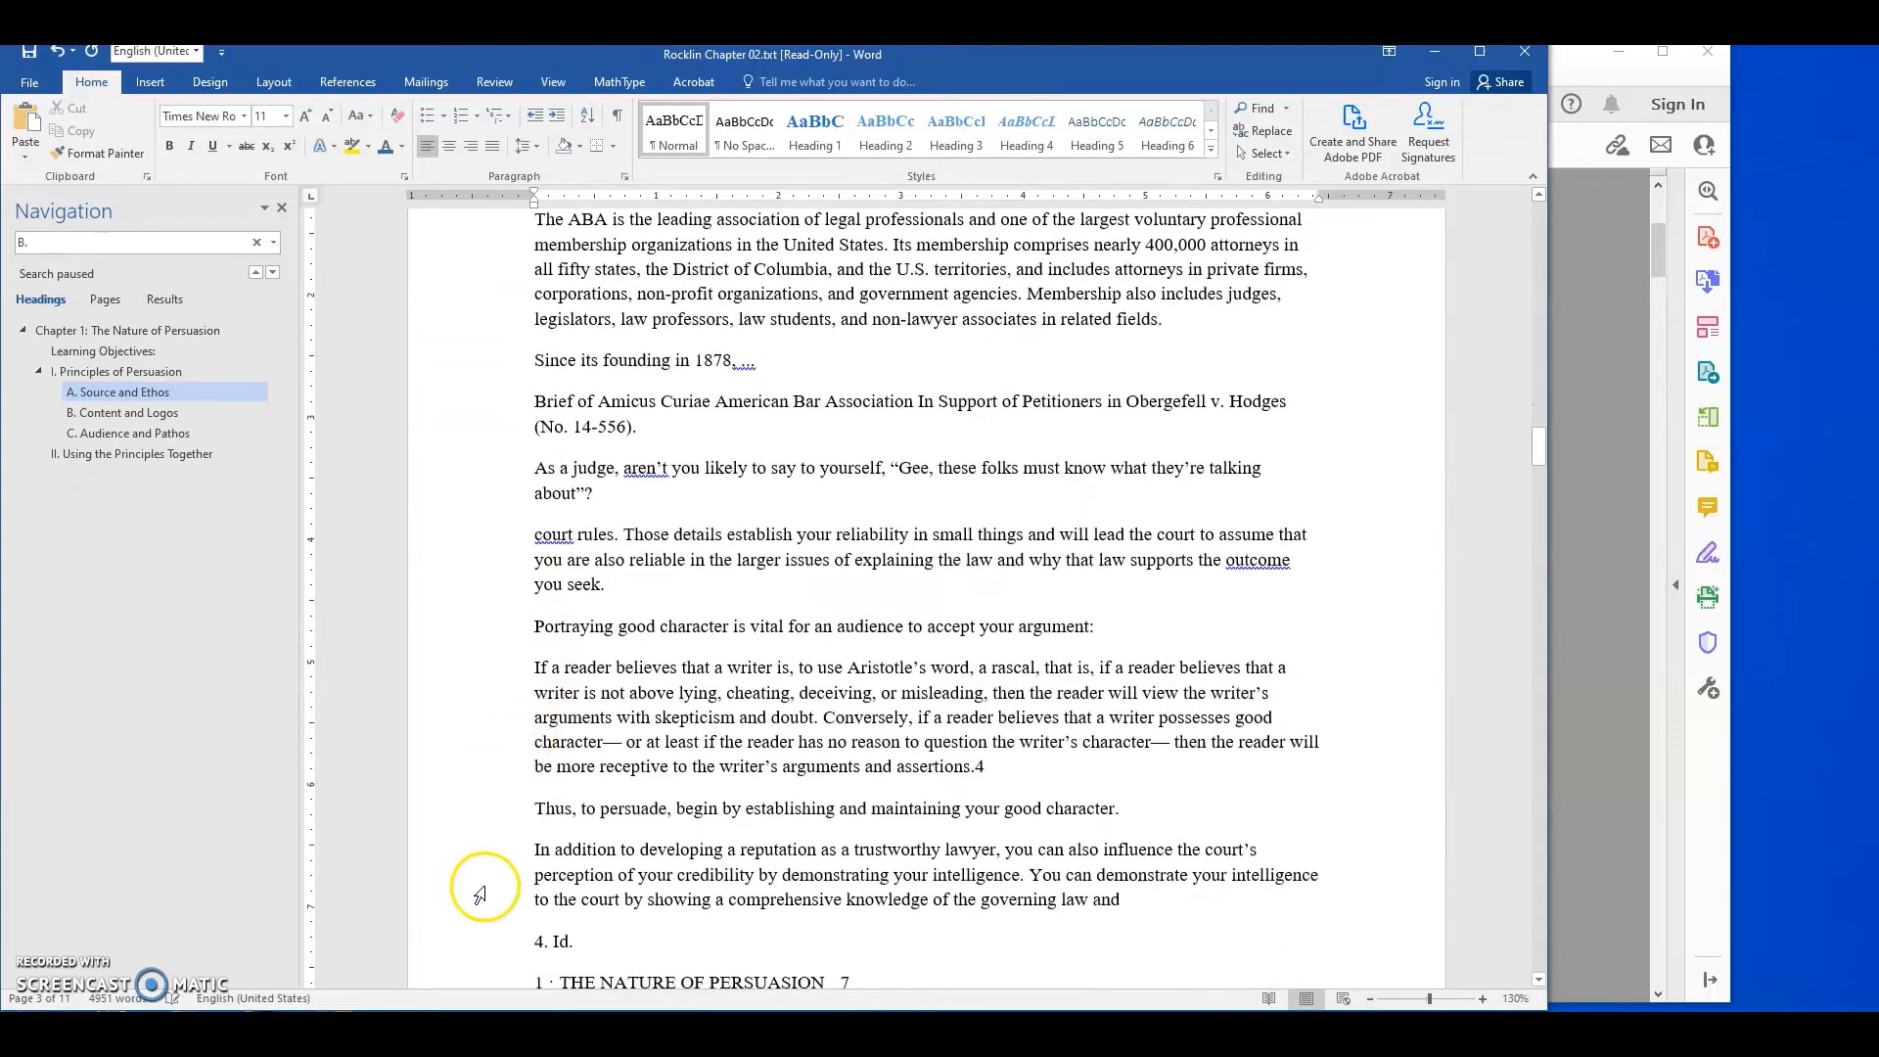
{"action": "scroll", "coordinate": [470, 880], "scroll_direction": "down", "scroll_amount": 2}
{"action": "left_click", "coordinate": [467, 813]}
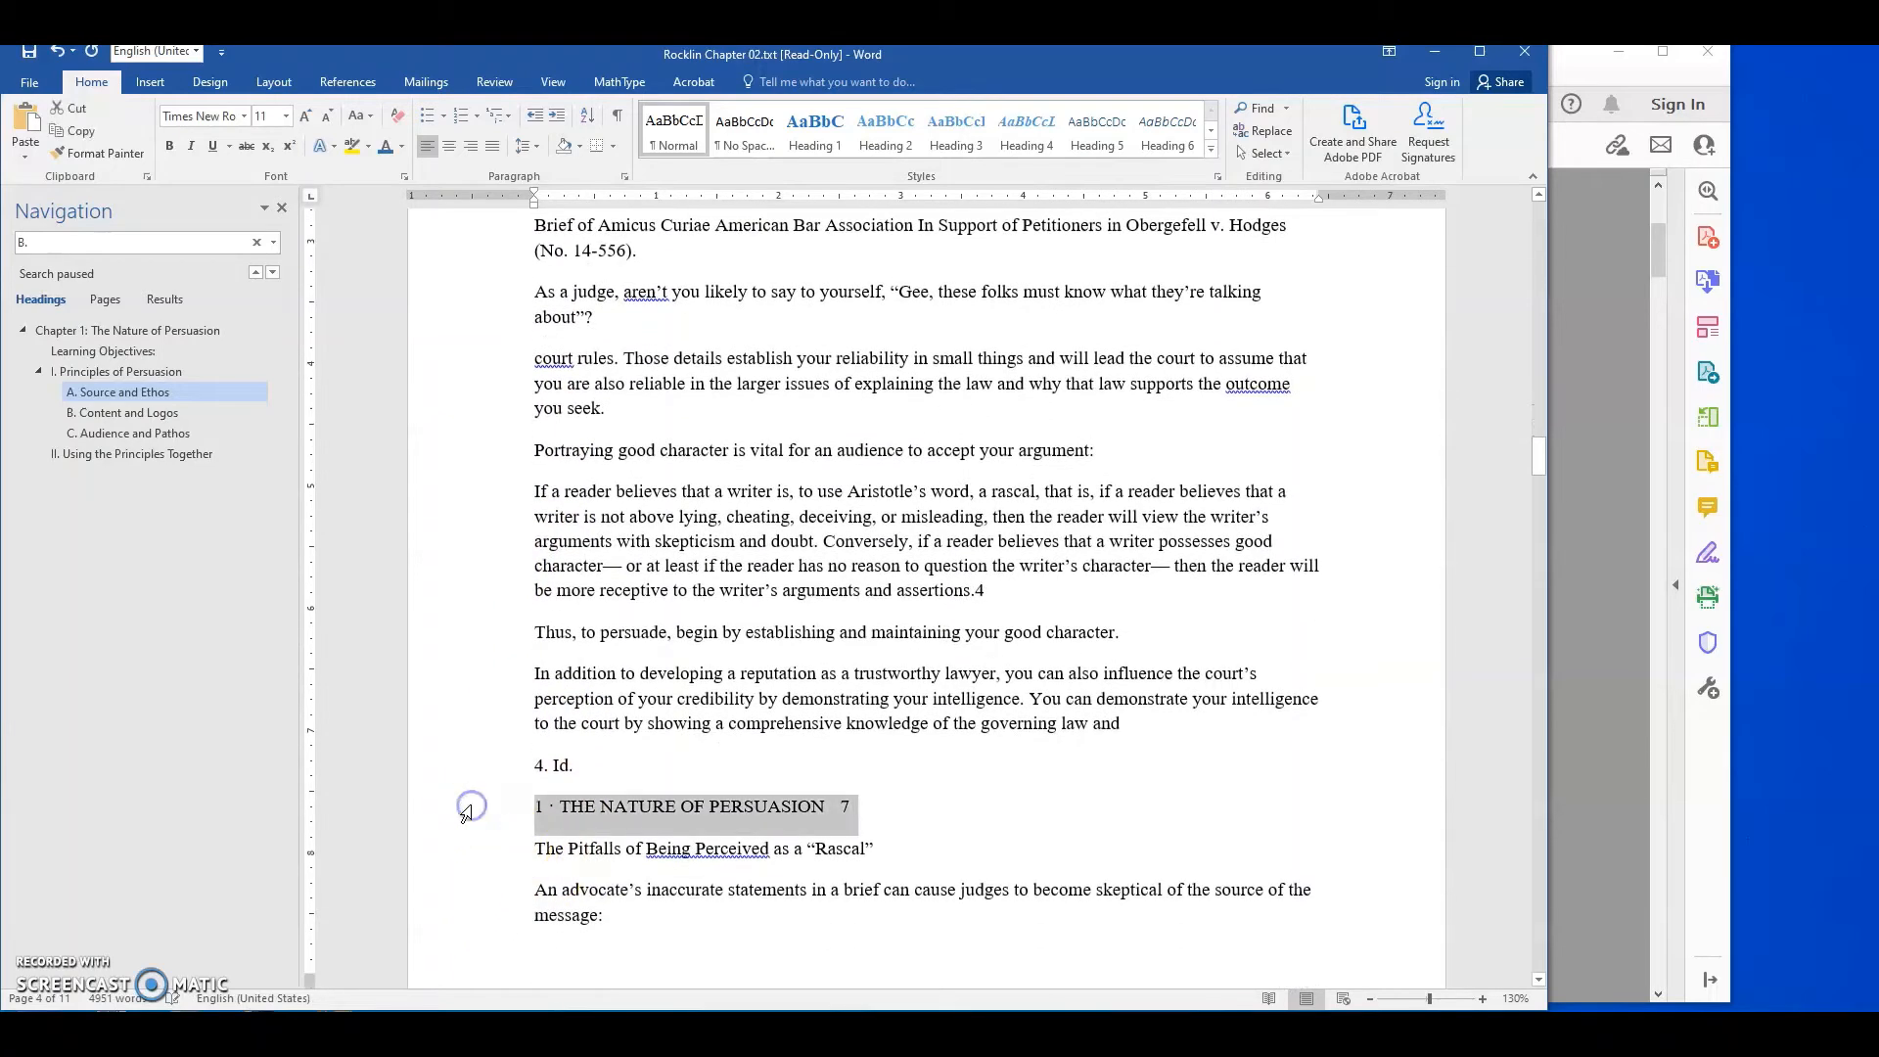
{"action": "key", "text": "Delete"}
{"action": "scroll", "coordinate": [470, 813], "scroll_direction": "down", "scroll_amount": 5}
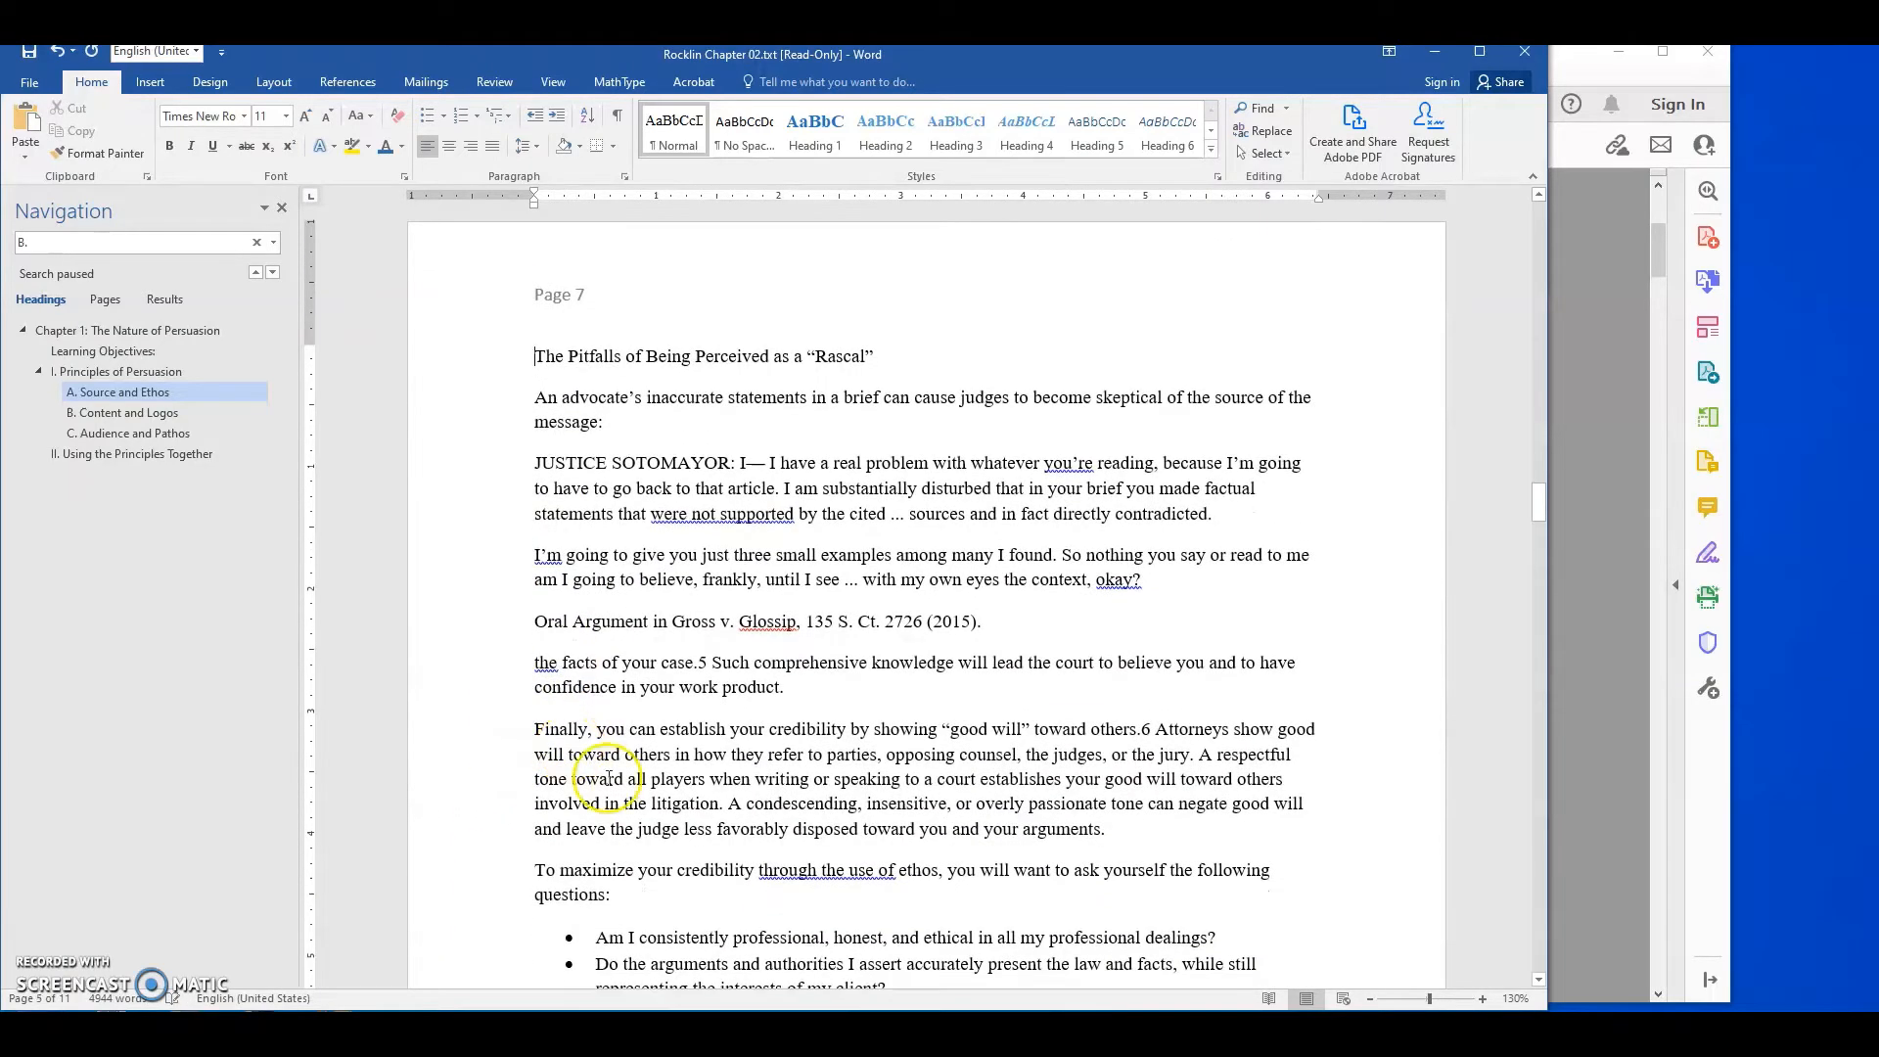
{"action": "scroll", "coordinate": [685, 783], "scroll_direction": "up", "scroll_amount": 12}
{"action": "scroll", "coordinate": [712, 812], "scroll_direction": "up", "scroll_amount": 15}
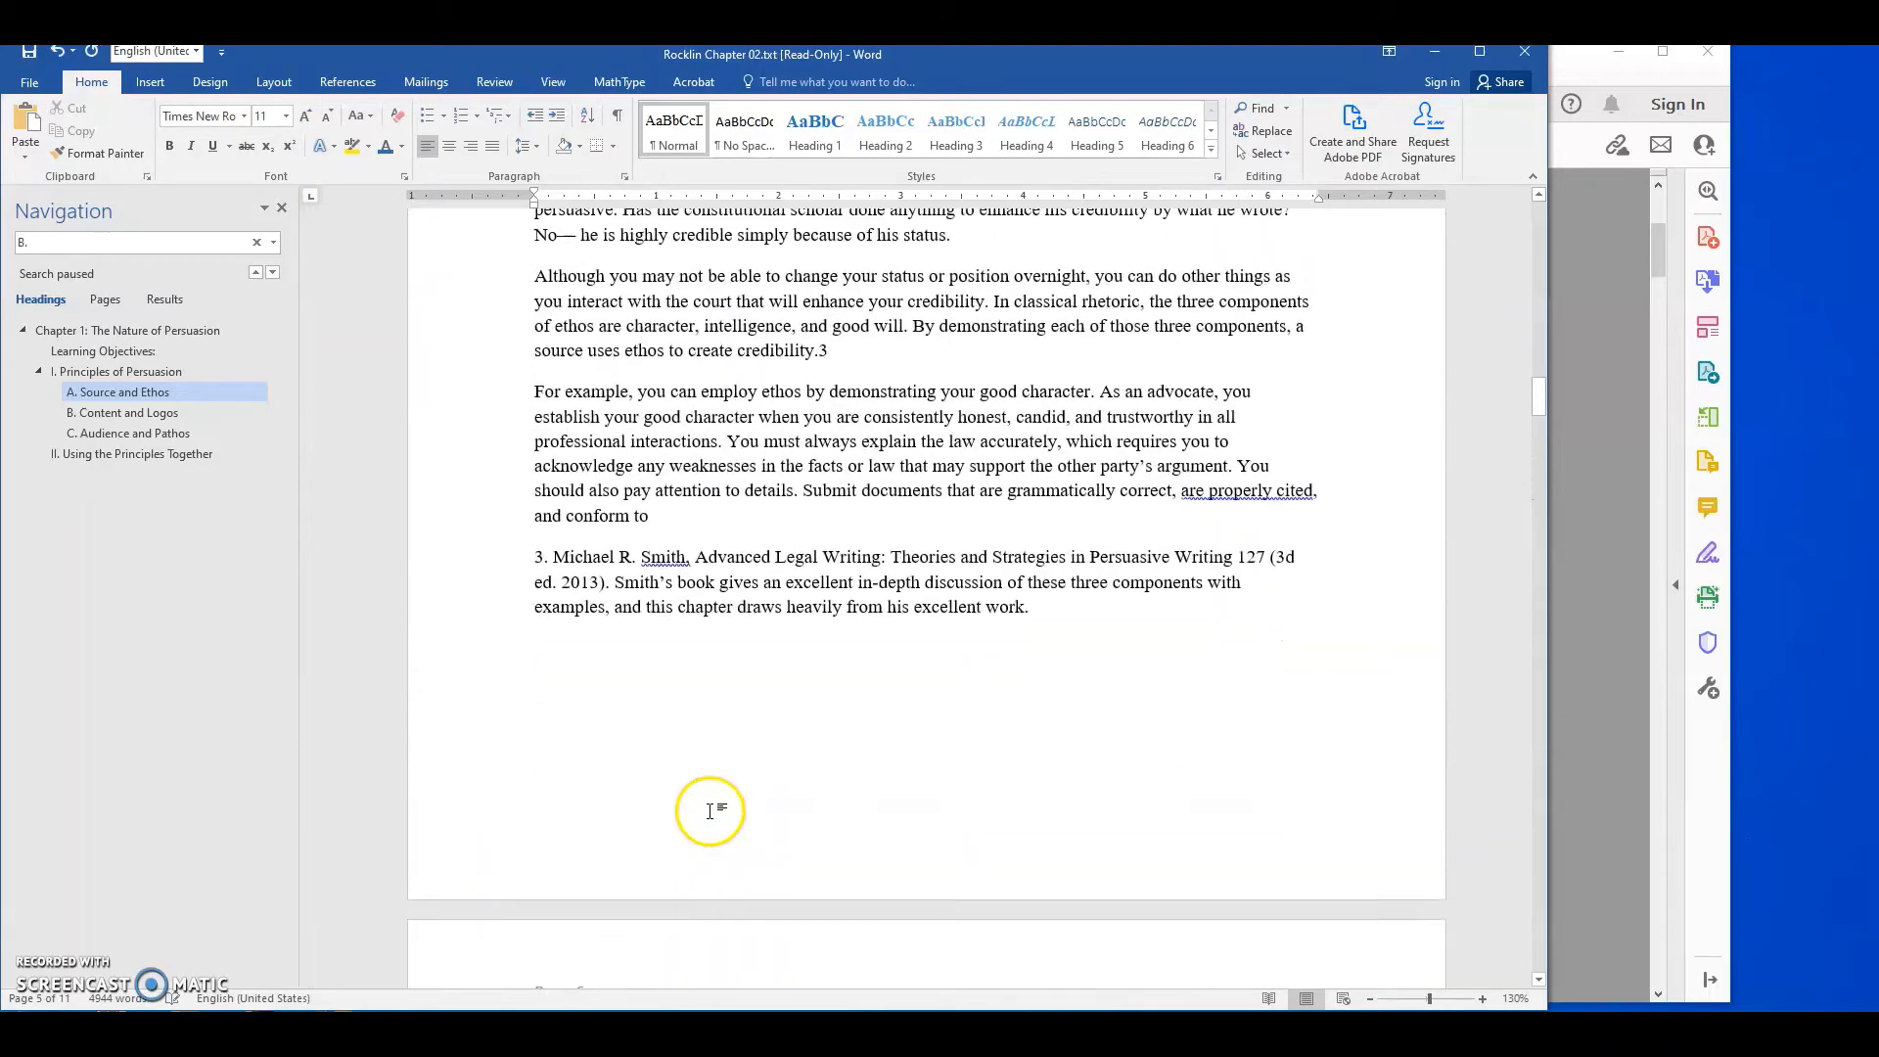
Return to the start of the chapter and switch to the Document1 copy, which has no page-number header
{"action": "scroll", "coordinate": [711, 811], "scroll_direction": "up", "scroll_amount": 15}
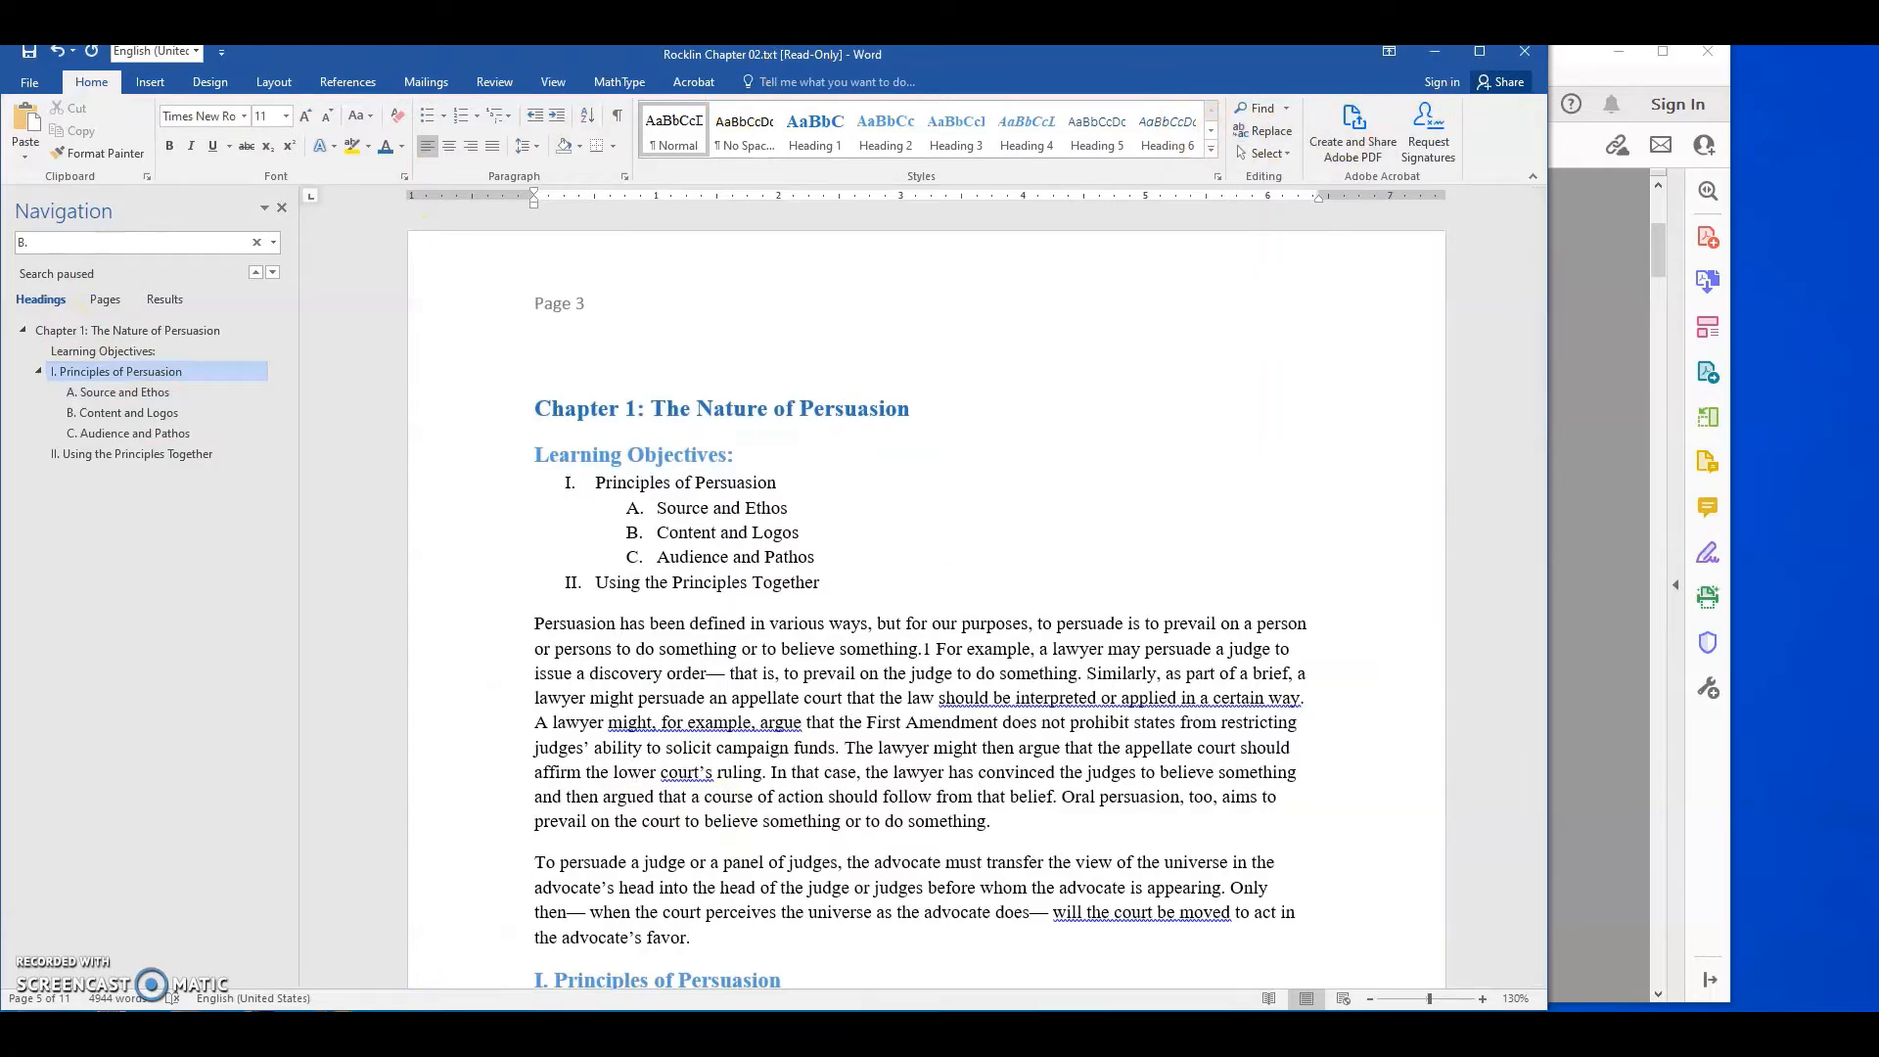
{"action": "mouse_move", "coordinate": [604, 1032]}
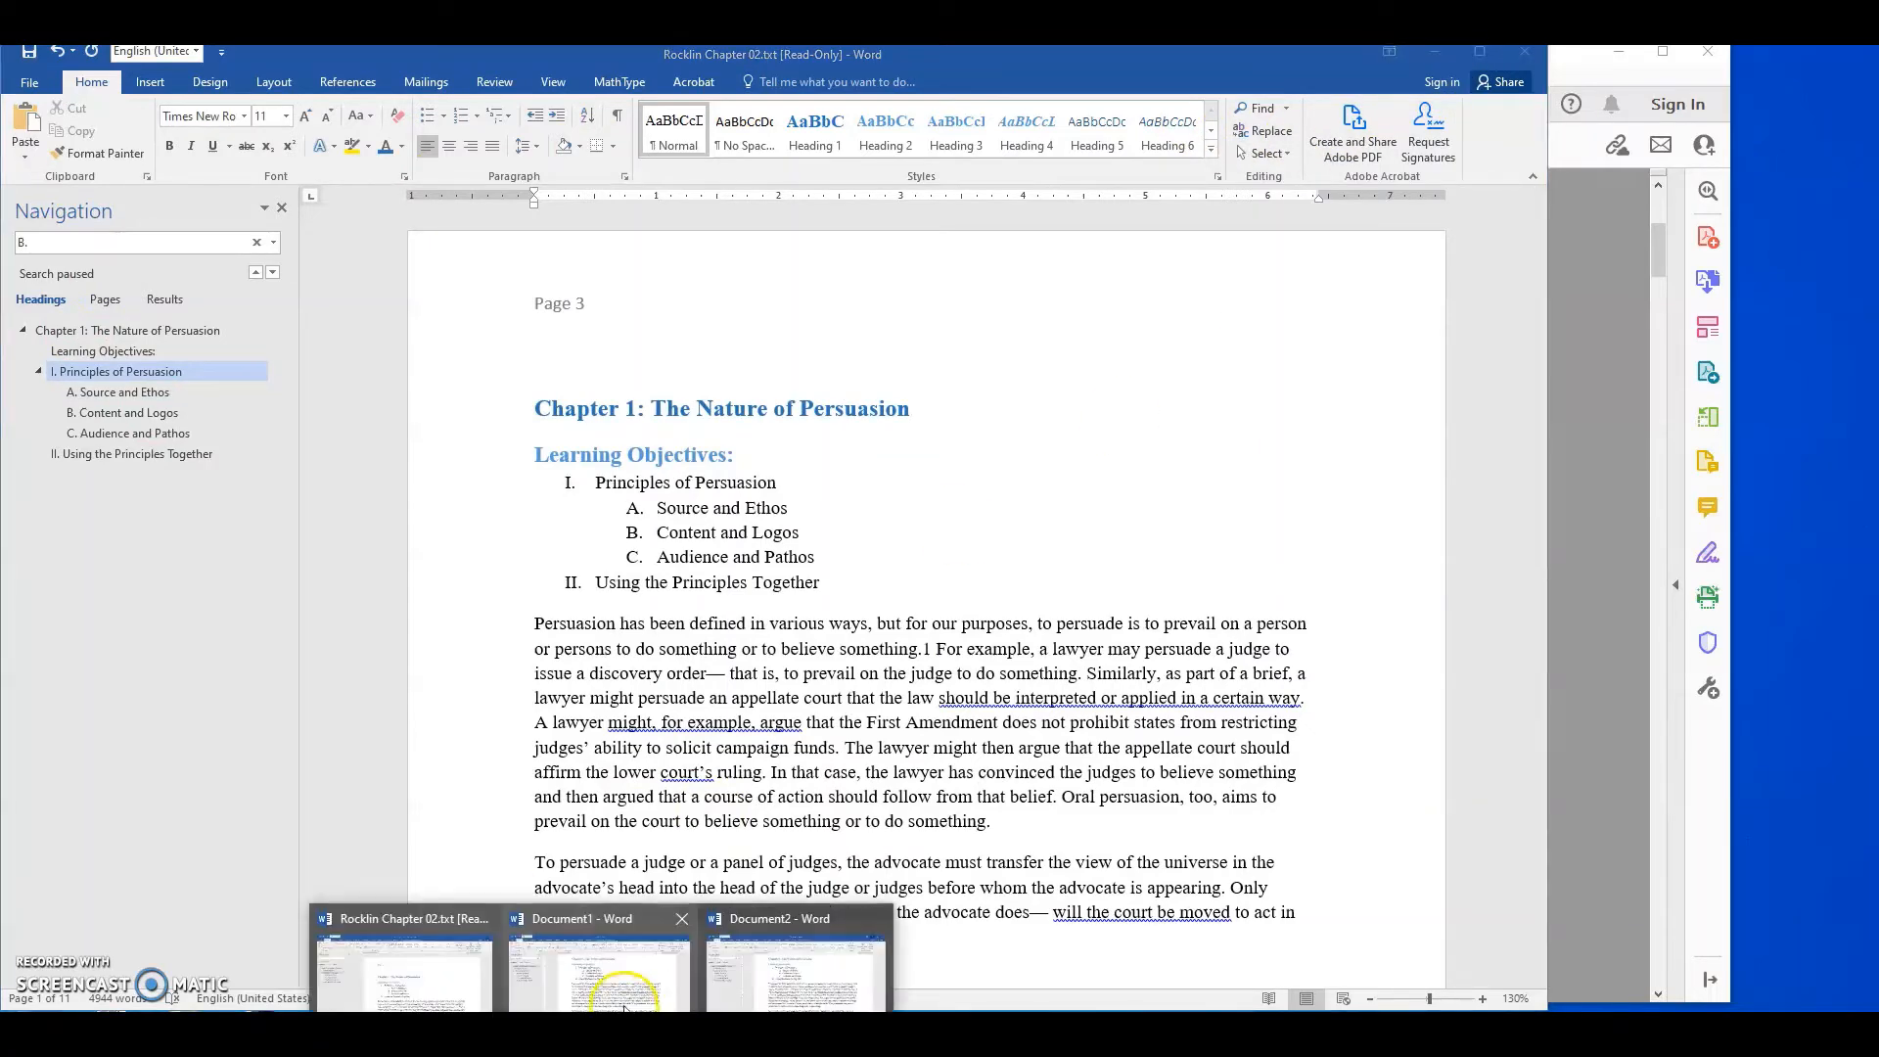
{"action": "left_click", "coordinate": [591, 983]}
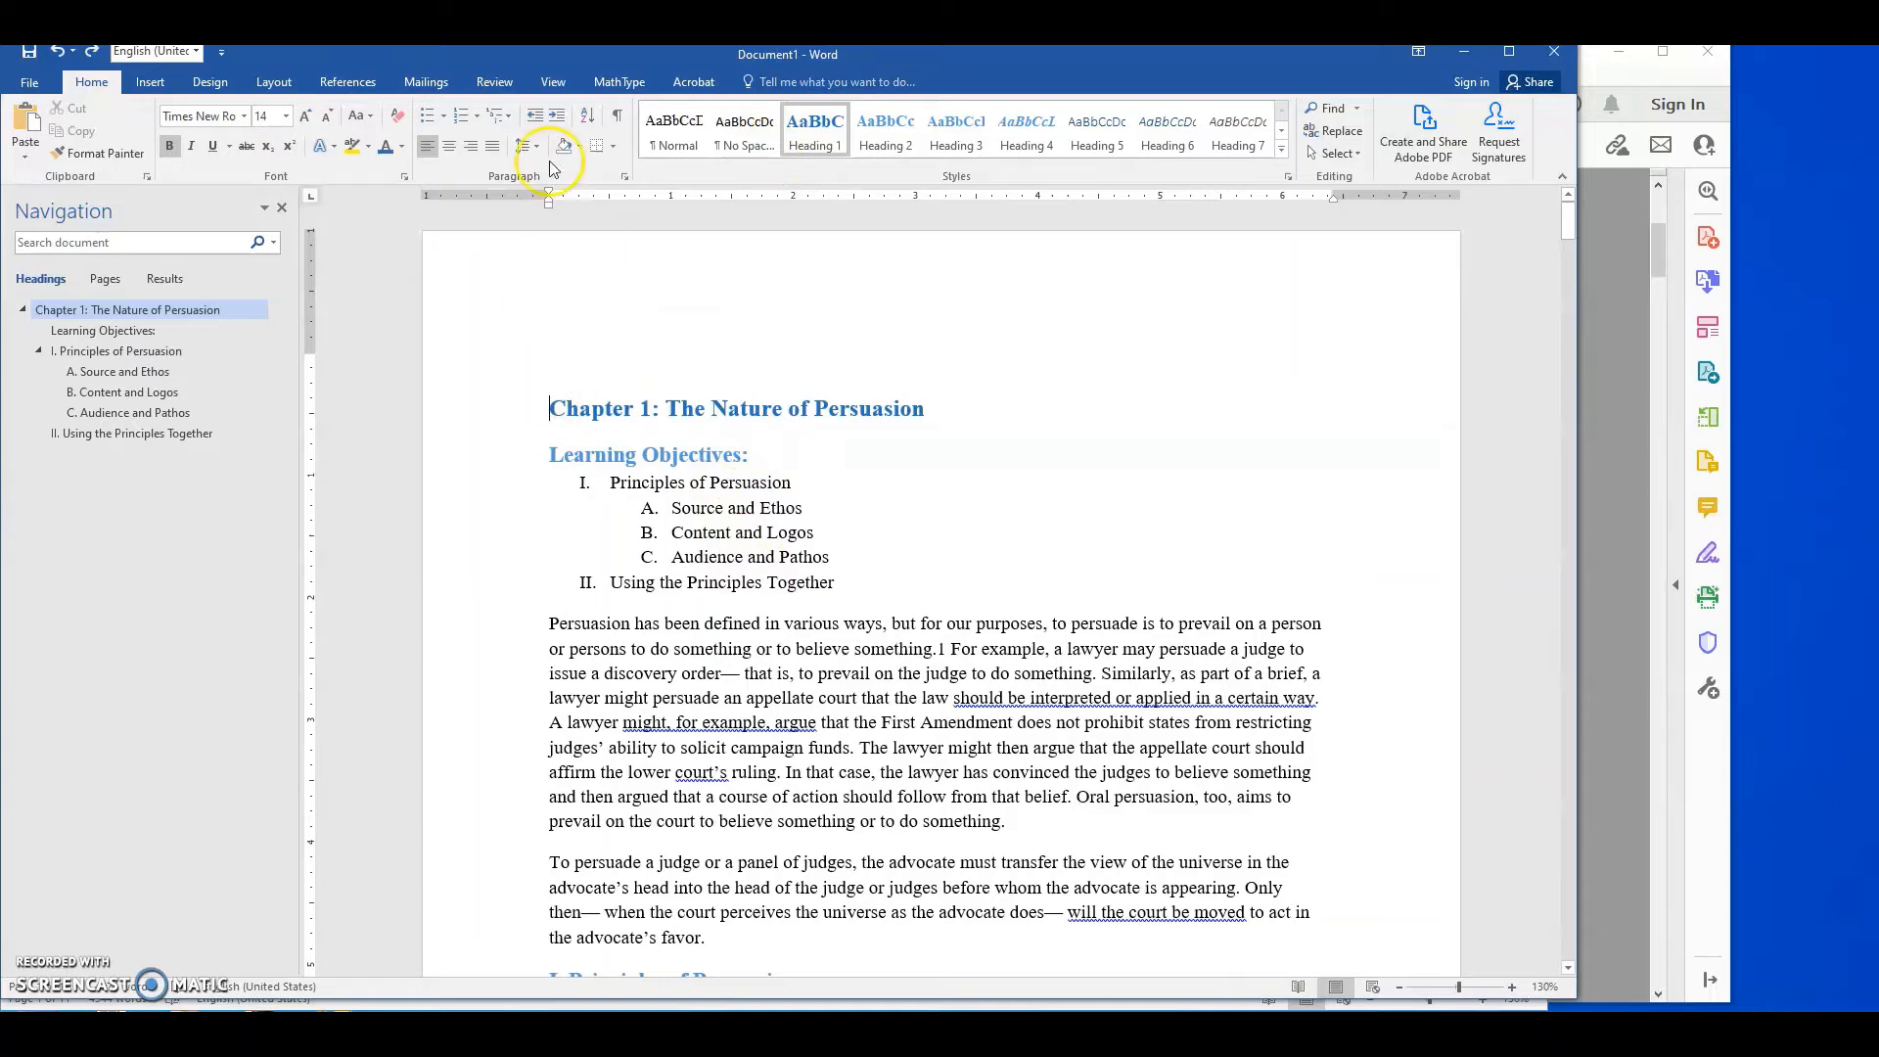
{"action": "left_click", "coordinate": [150, 81]}
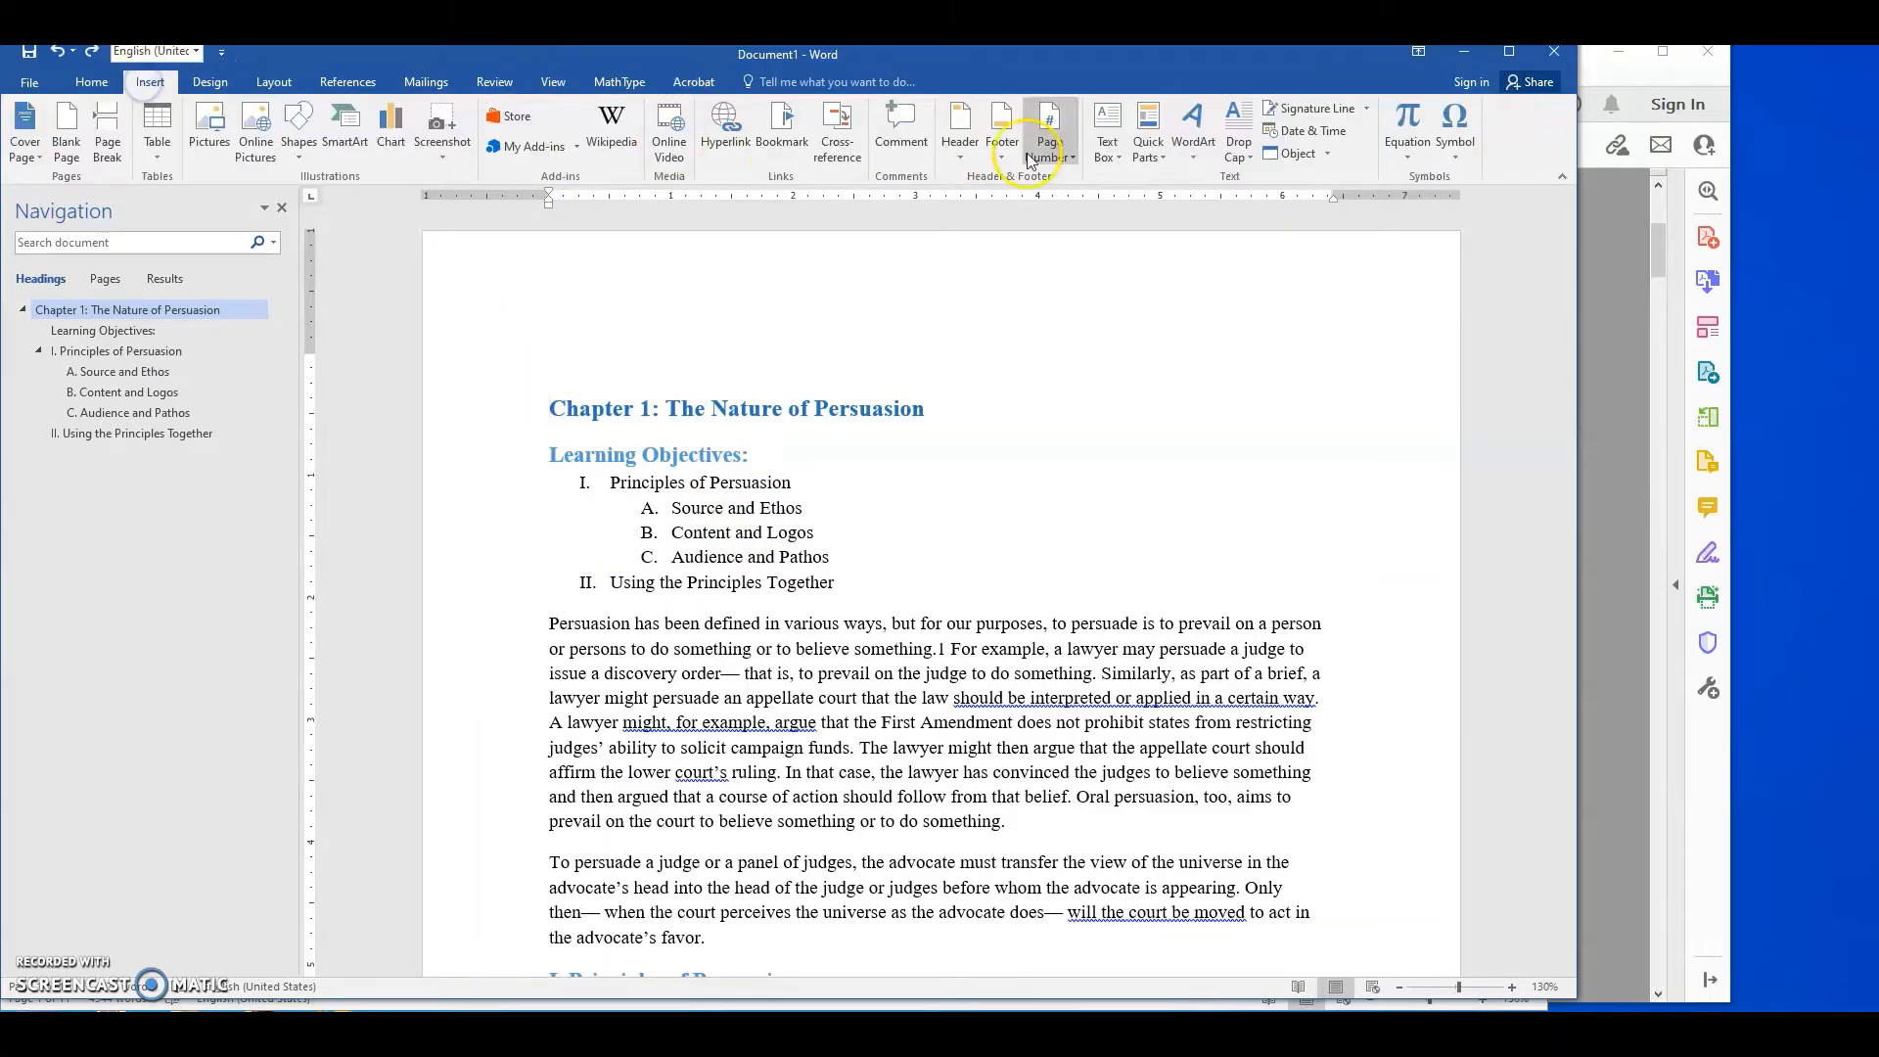
{"action": "left_click", "coordinate": [91, 82]}
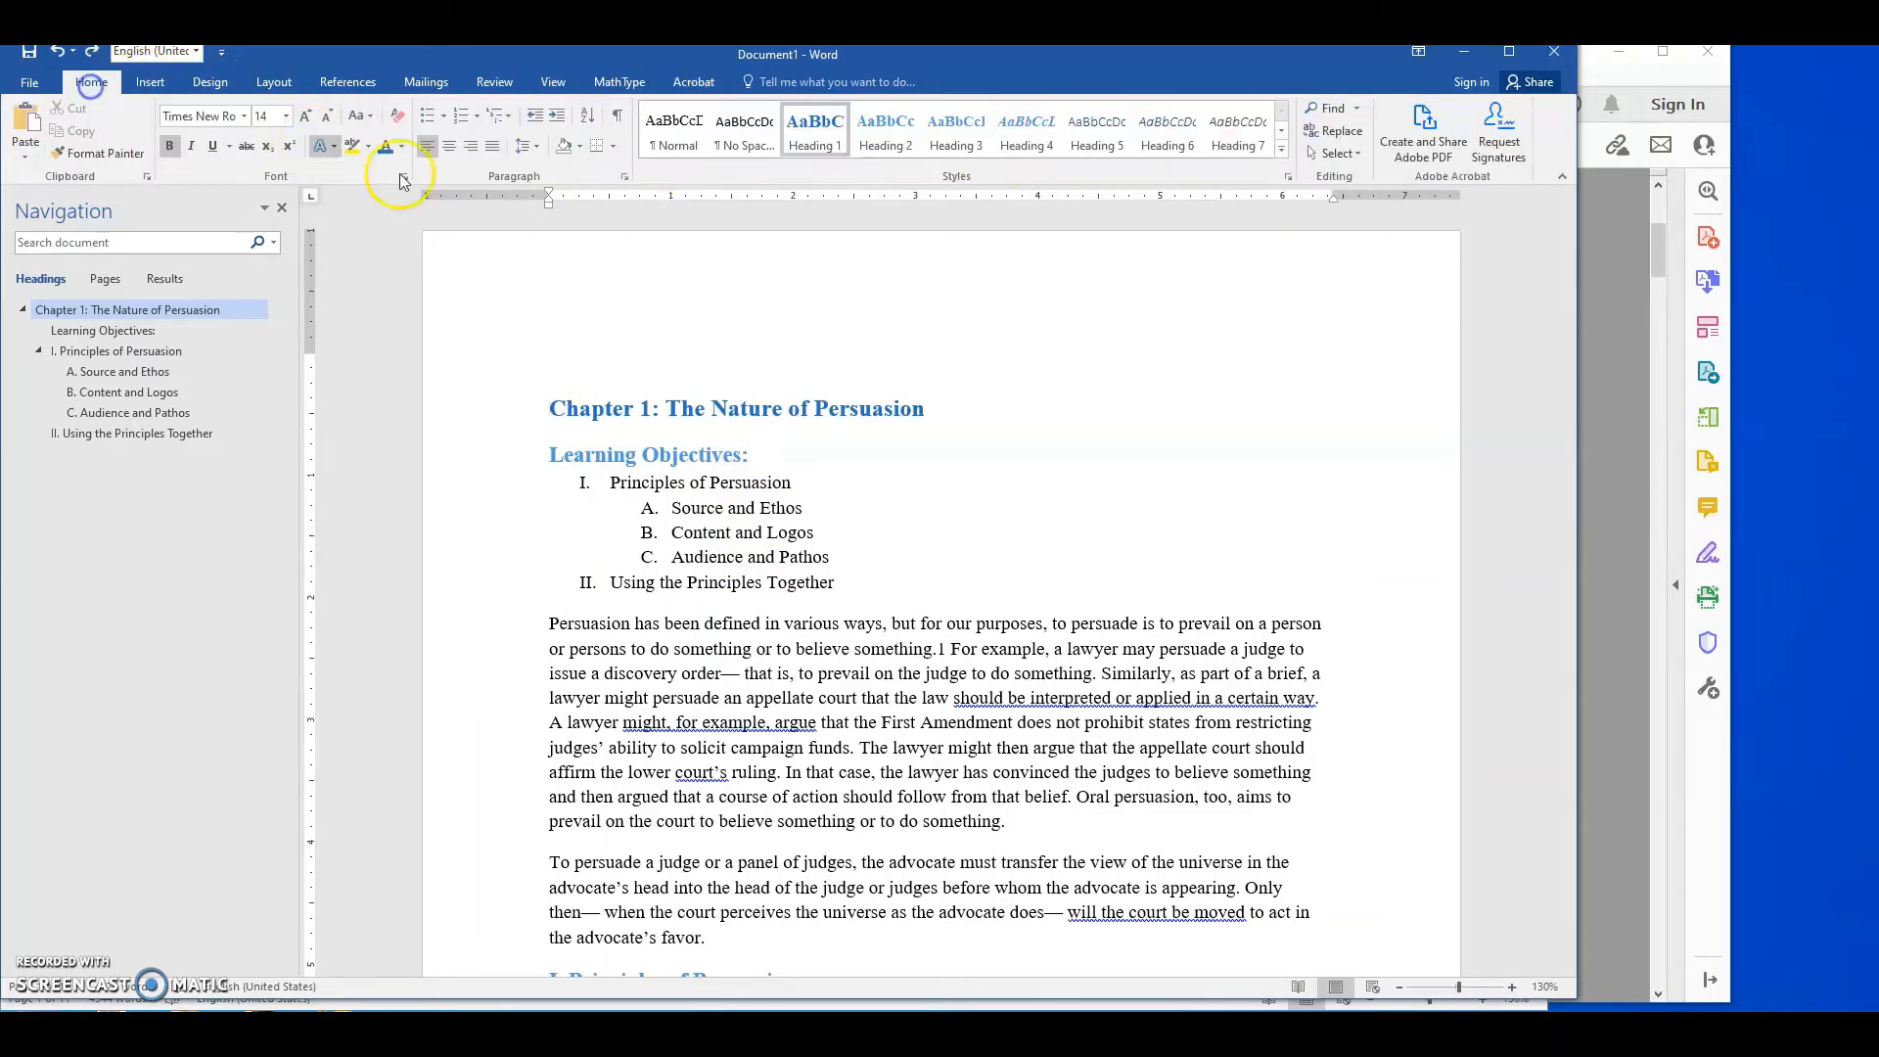
Add a "[Page 3]" line above the Chapter 1 heading and apply the Normal style to it
{"action": "left_click", "coordinate": [551, 405]}
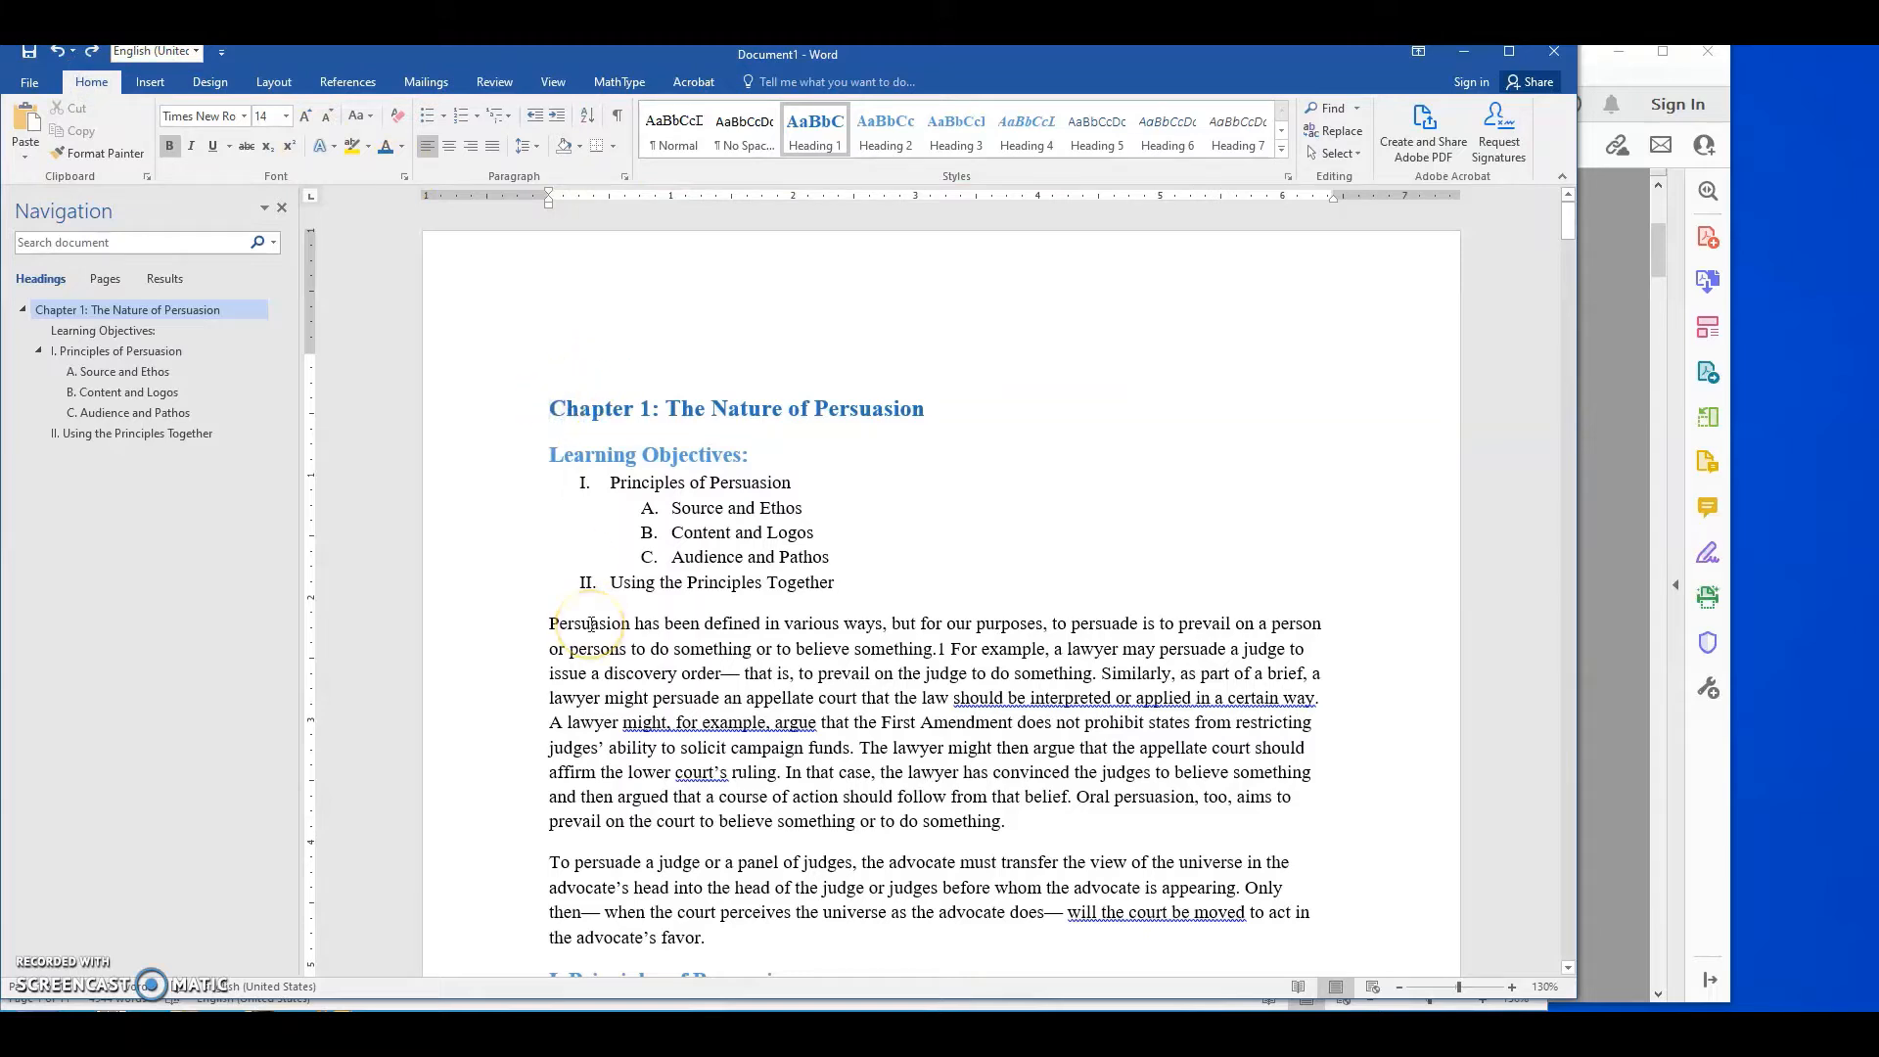
{"action": "type", "text": "[Page "}
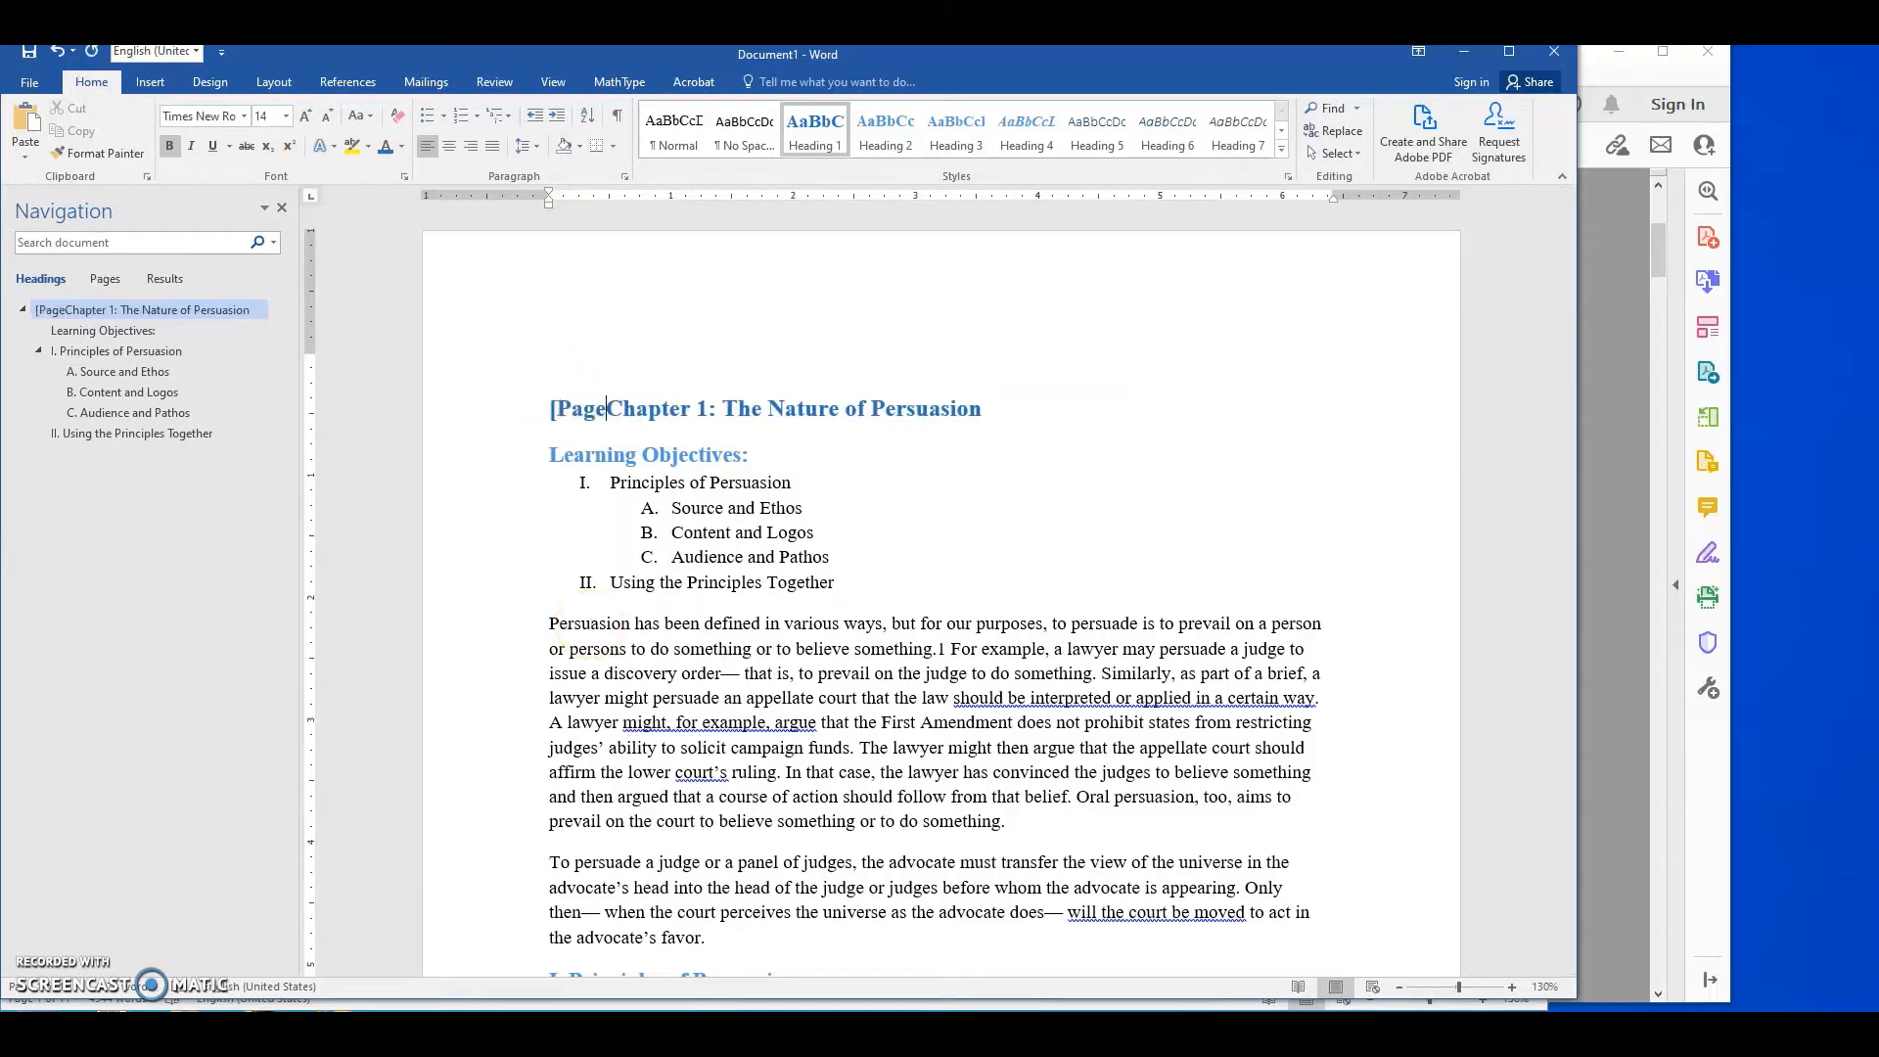
{"action": "type", "text": "3]"}
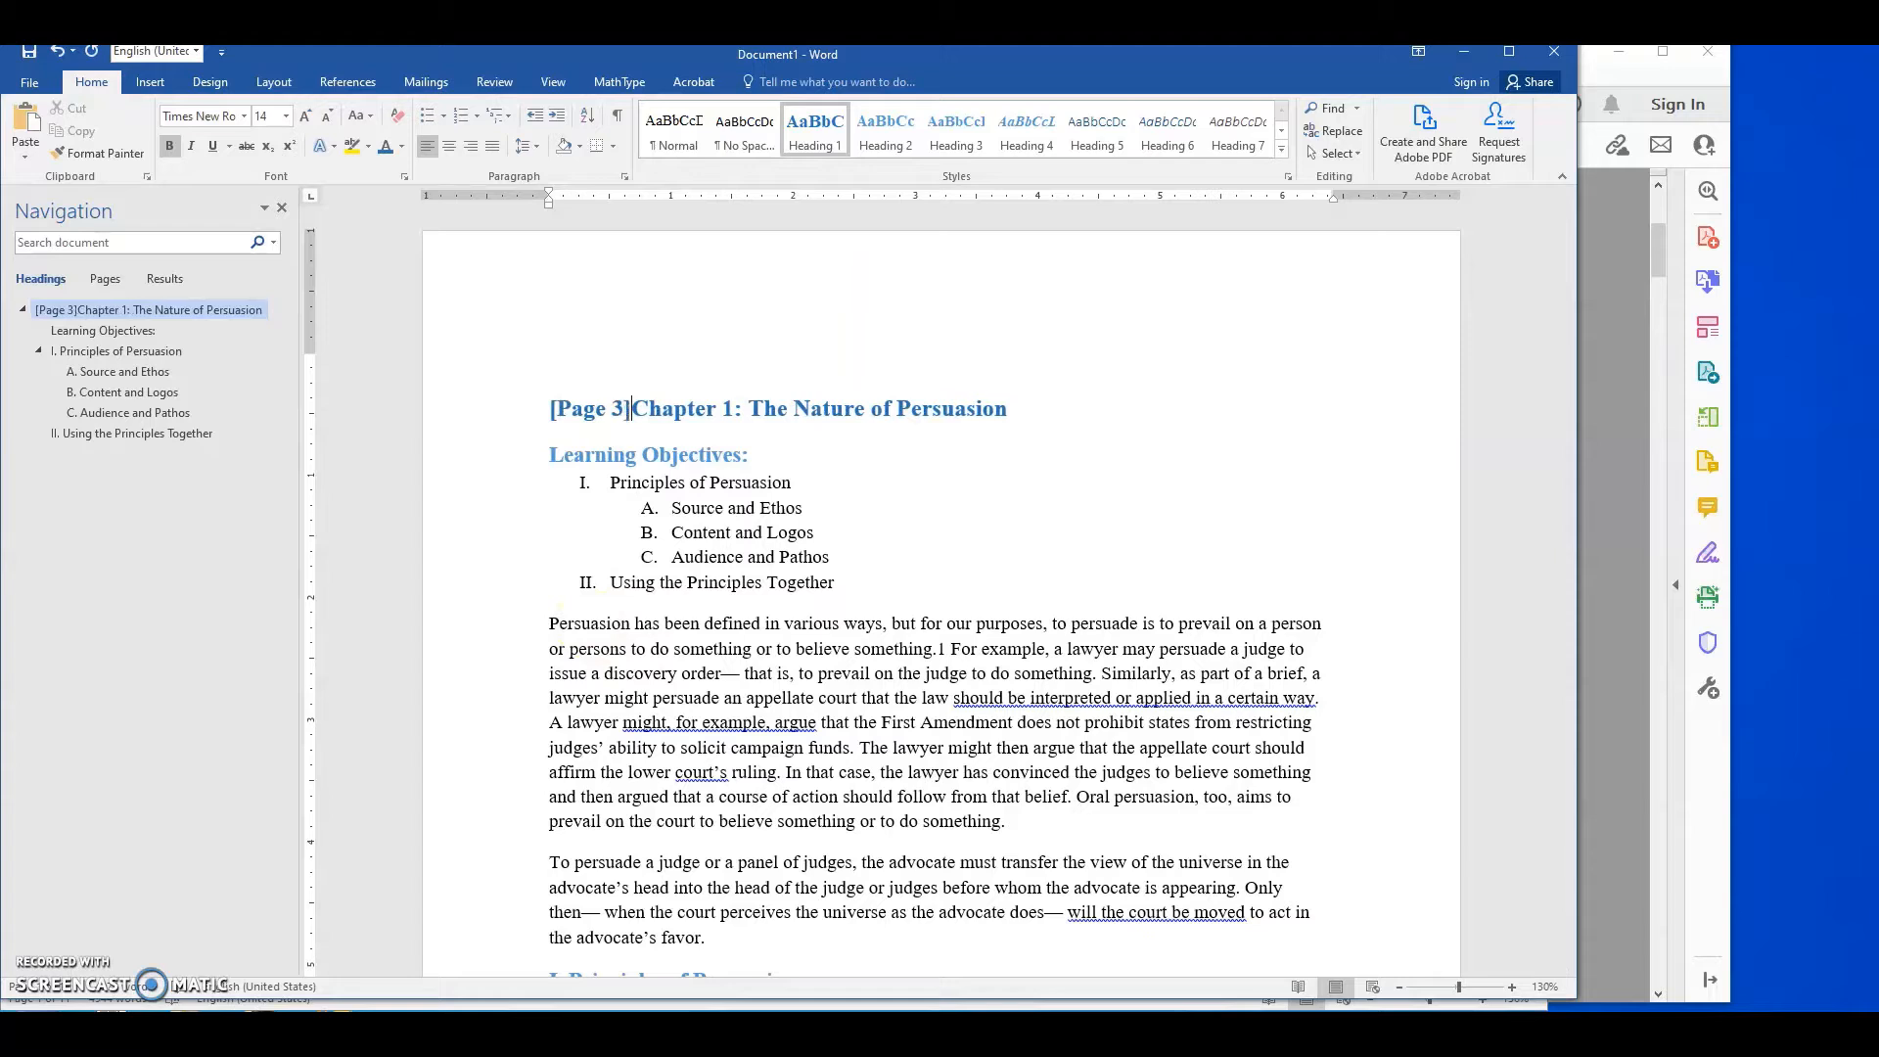
{"action": "key", "text": "Return"}
{"action": "left_click", "coordinate": [550, 409]}
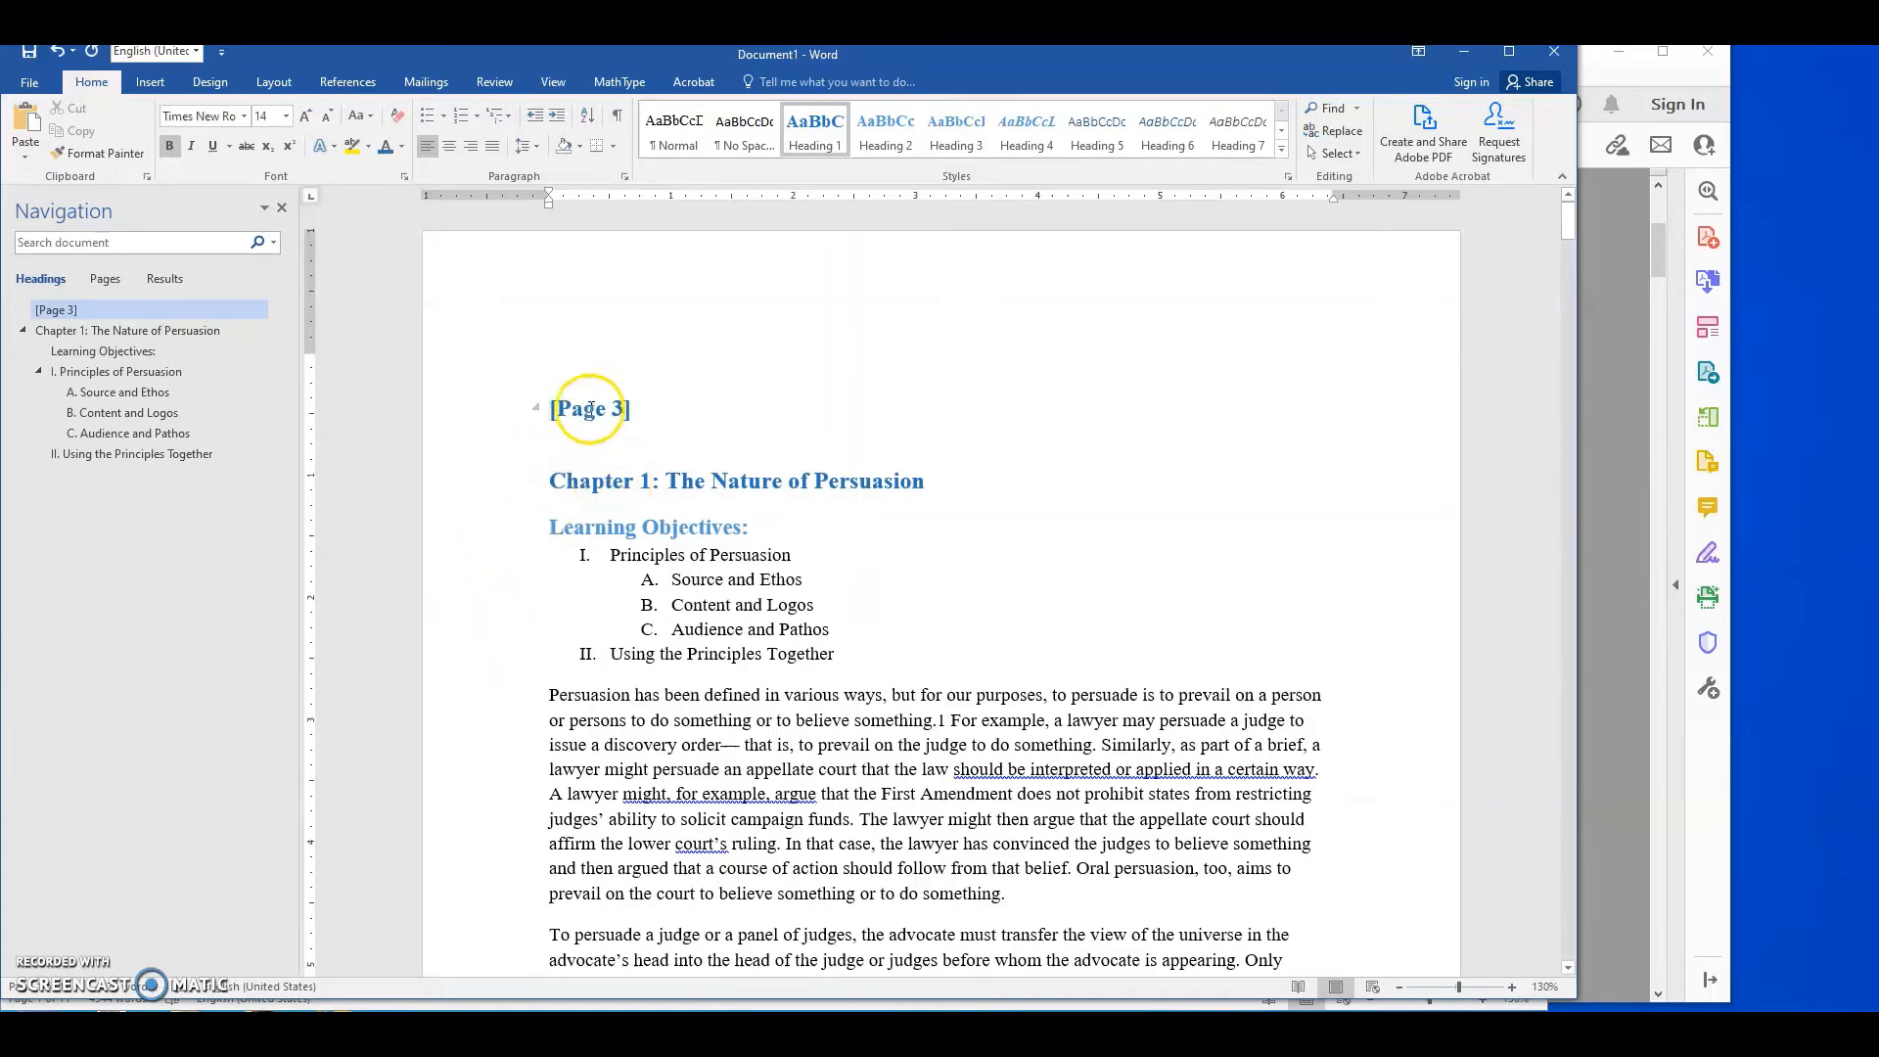
{"action": "left_click", "coordinate": [673, 135]}
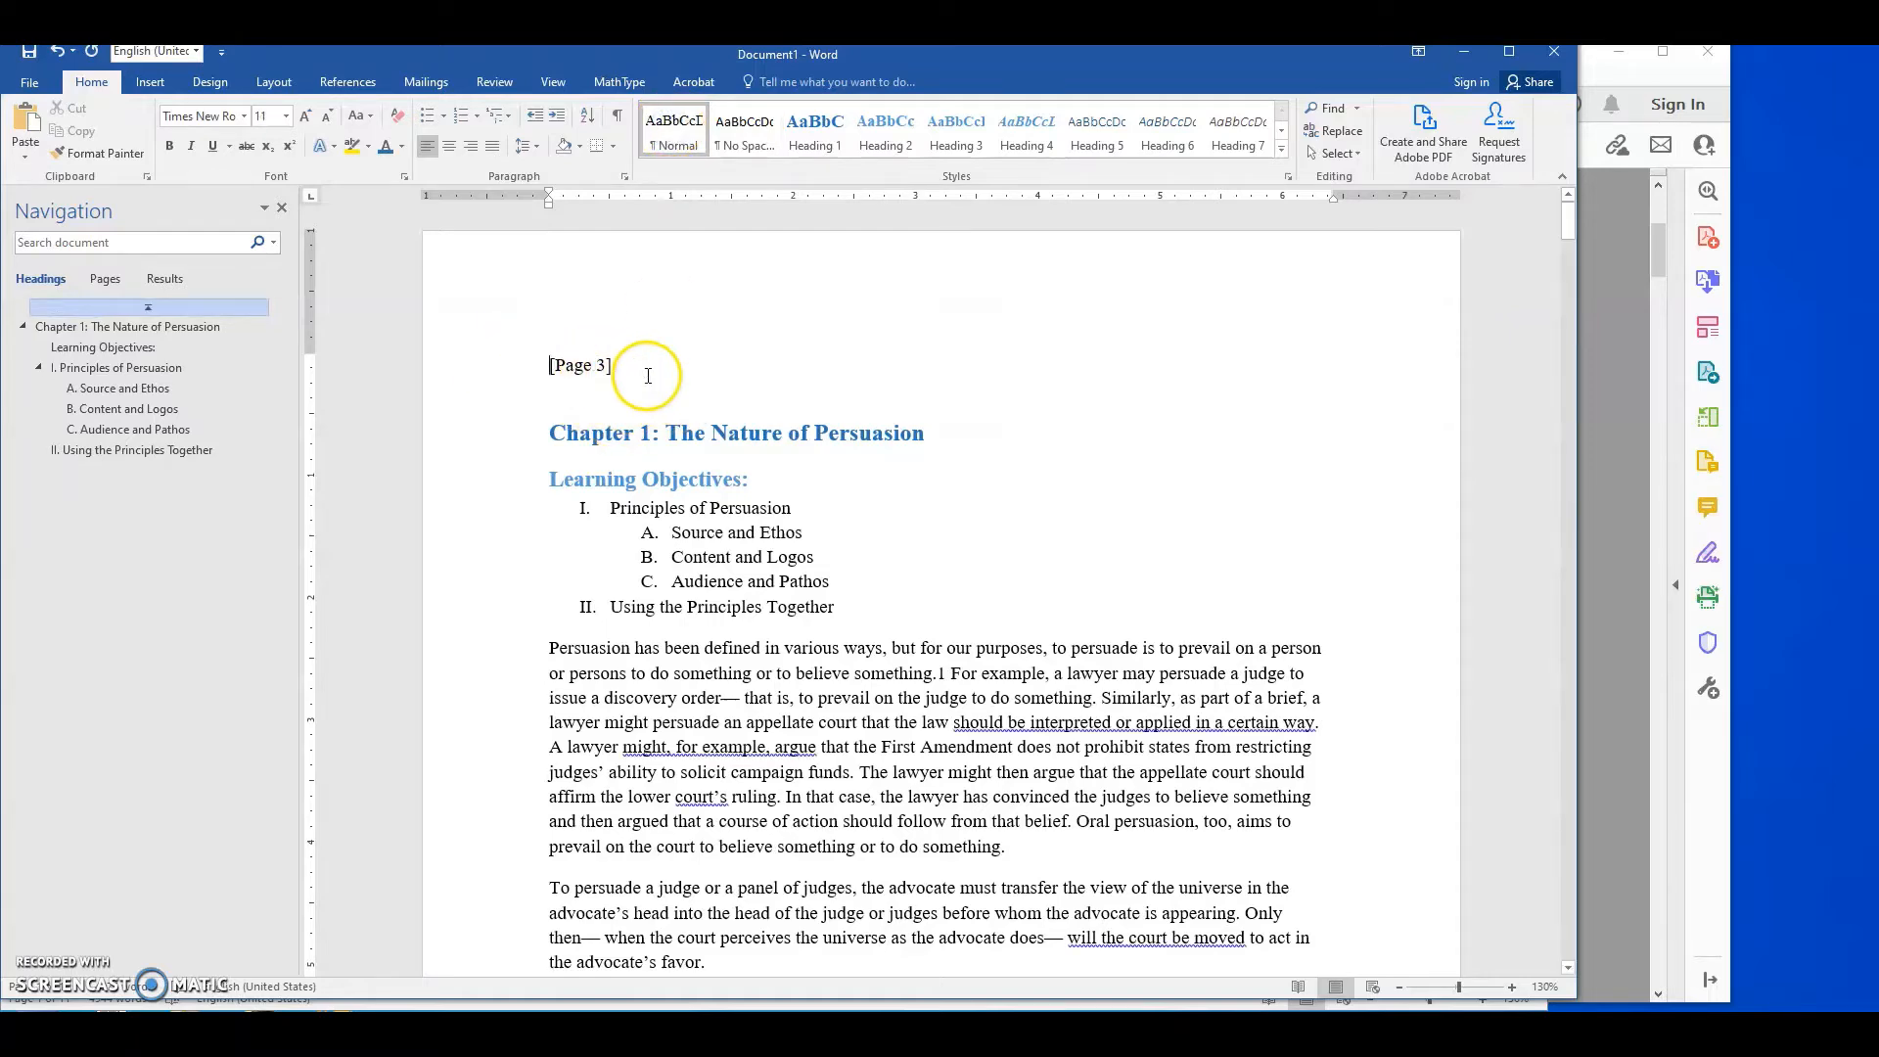
Replace the "3" and "4 1 · THE NATURE OF PERSUASION" lines below footnote 1 with a page break and a "[Page 4]" line
{"action": "scroll", "coordinate": [676, 371], "scroll_direction": "down", "scroll_amount": 6}
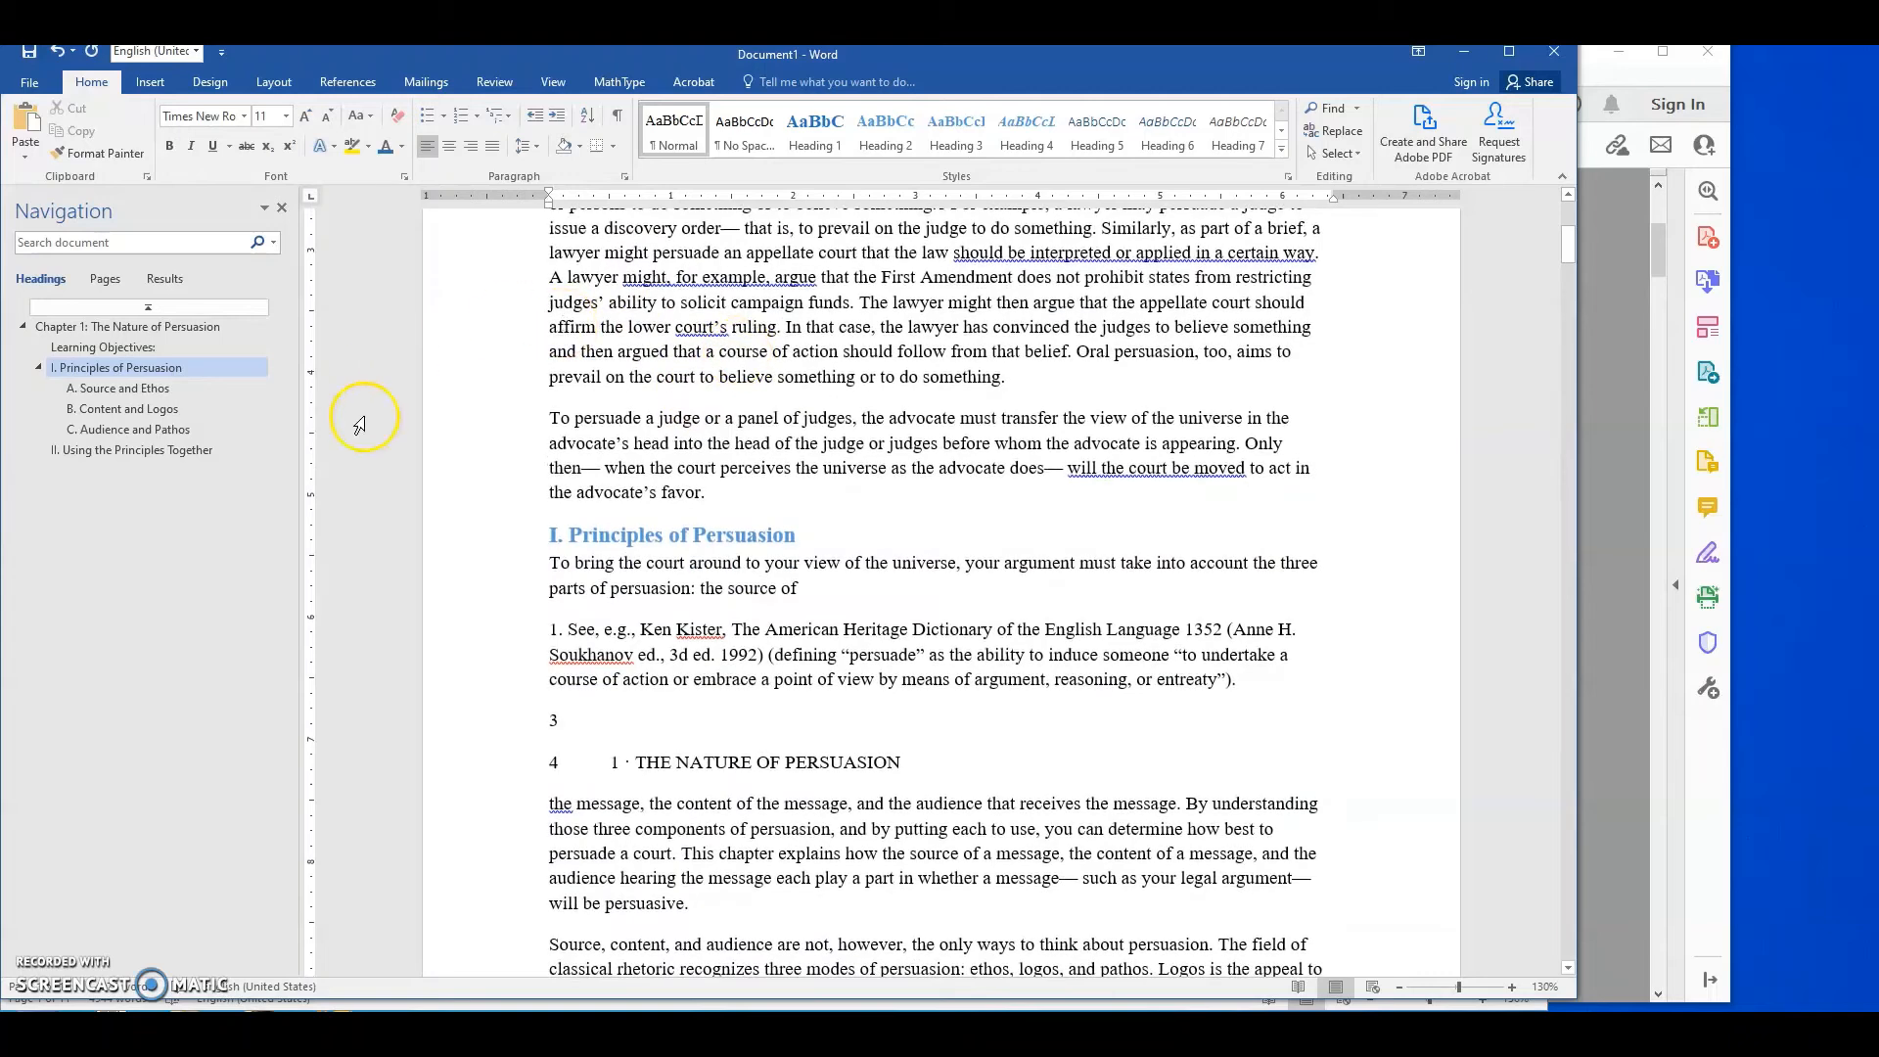
{"action": "left_click_drag", "start_coordinate": [482, 721], "coordinate": [484, 775]}
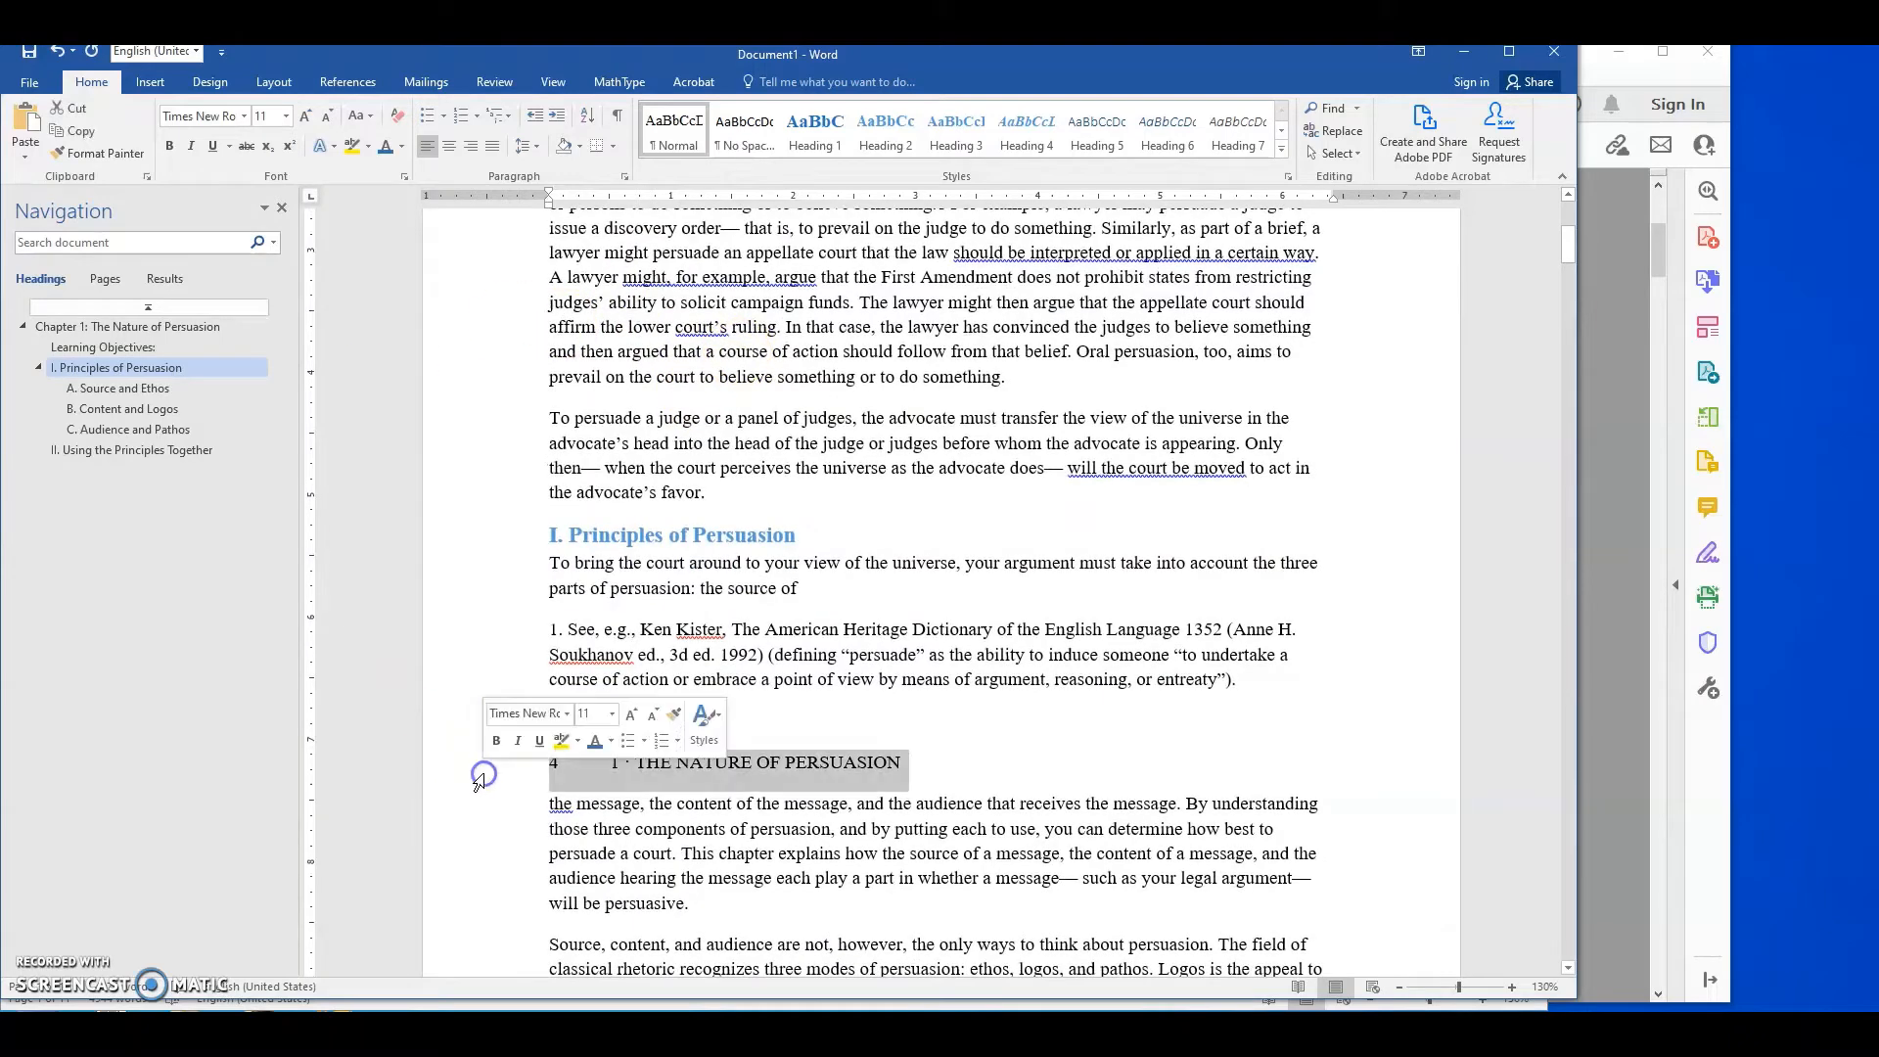
{"action": "left_click", "coordinate": [825, 571]}
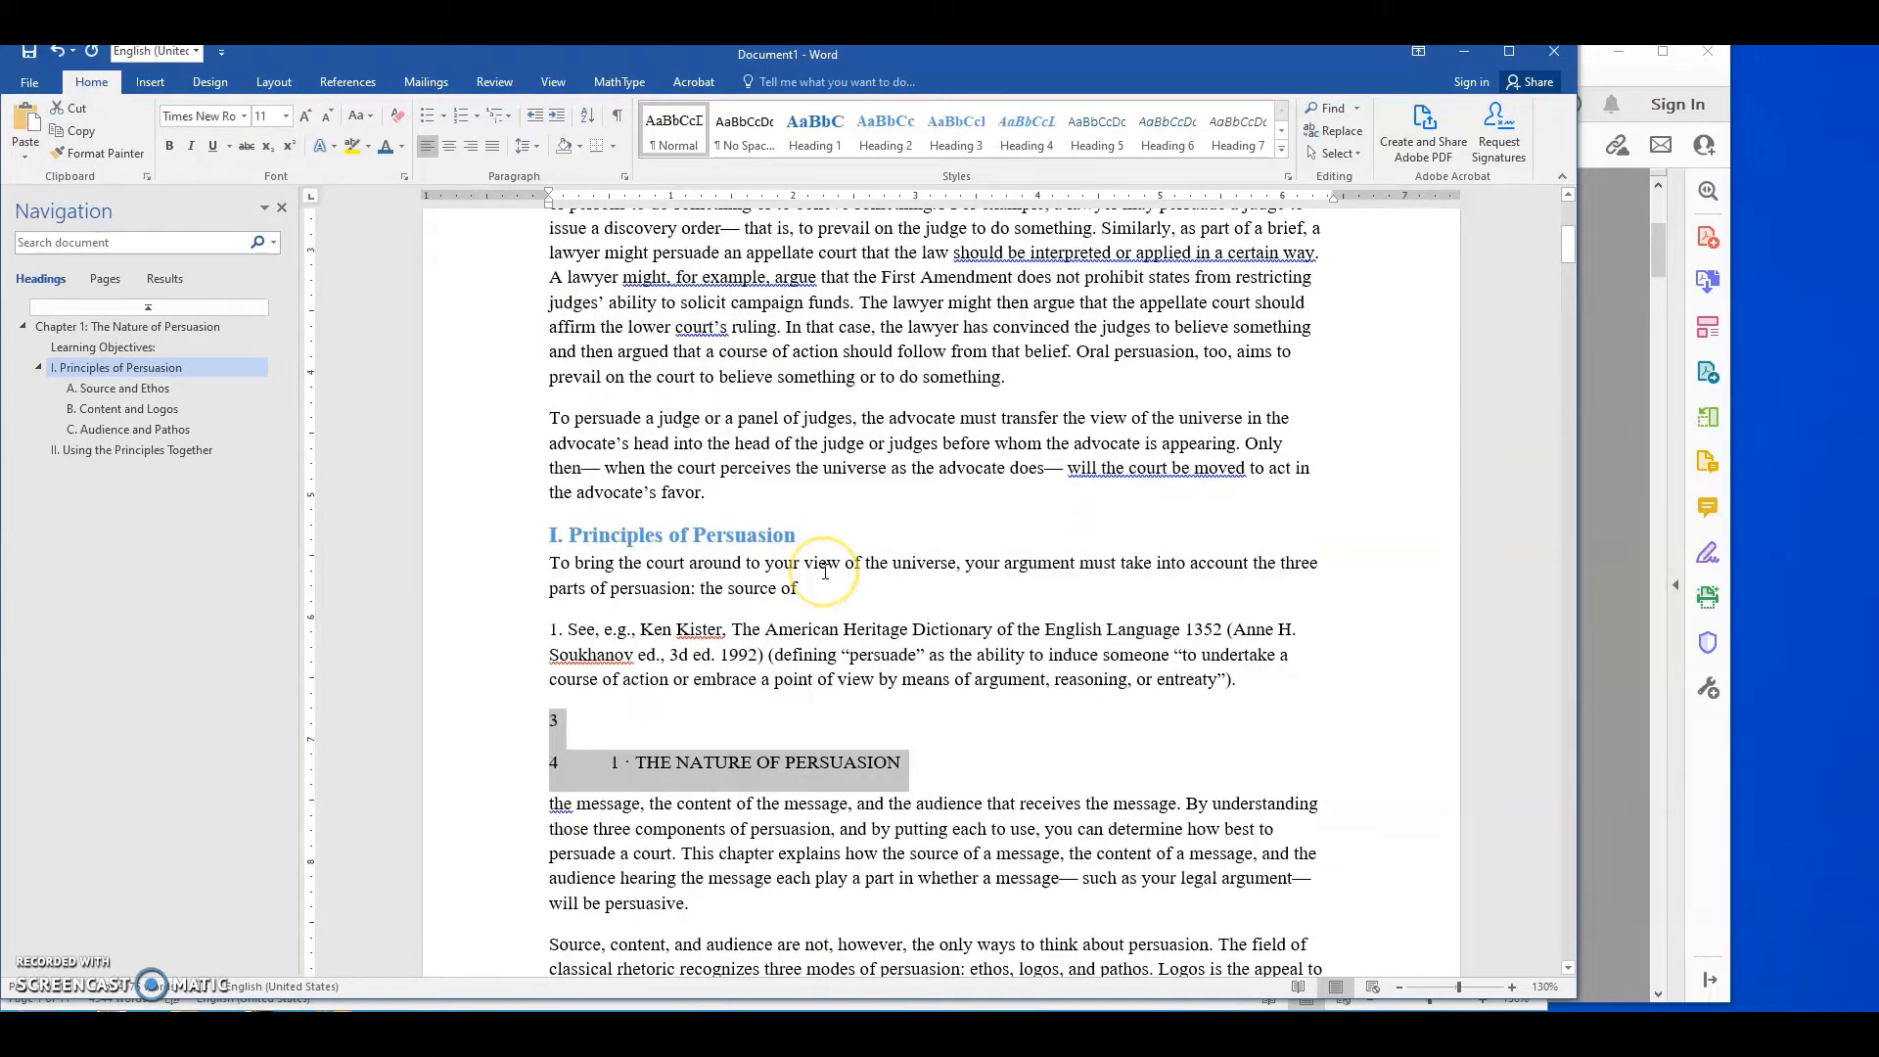
{"action": "key", "text": "Delete"}
{"action": "type", "text": "[Pag"}
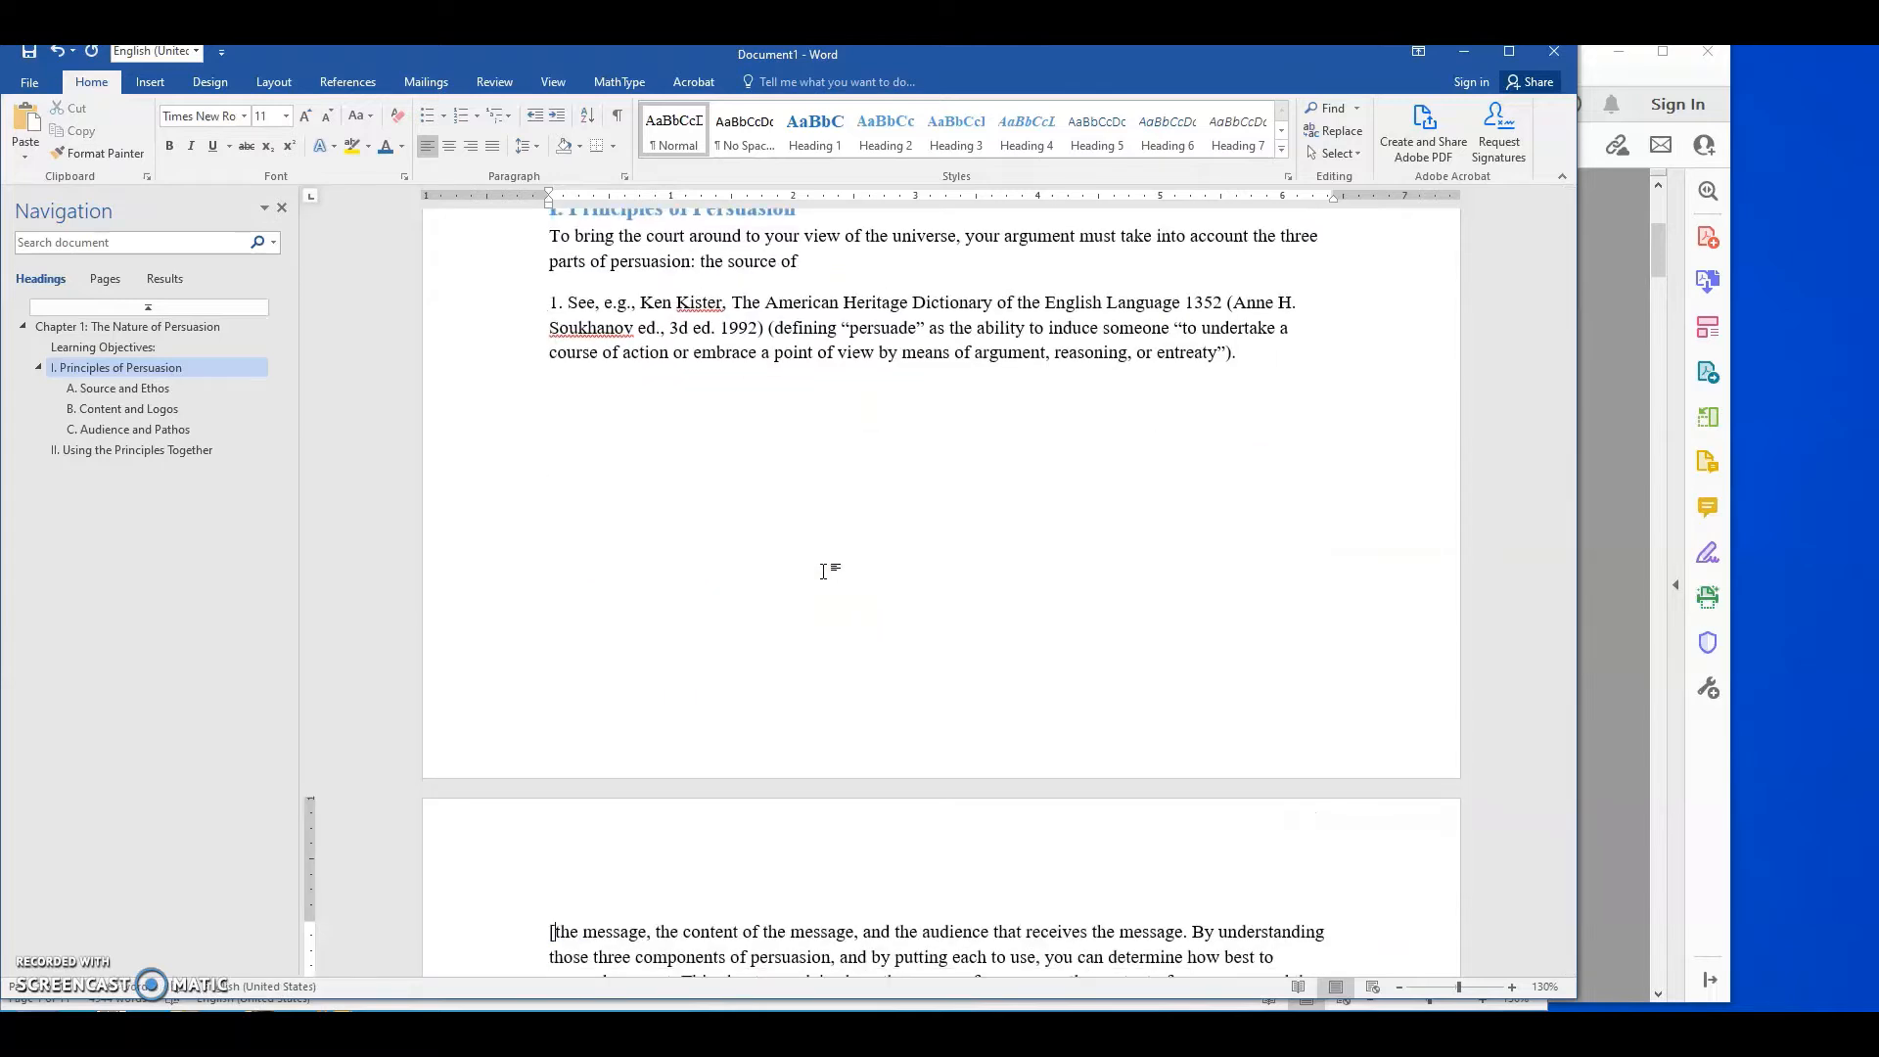
{"action": "type", "text": "e 4]"}
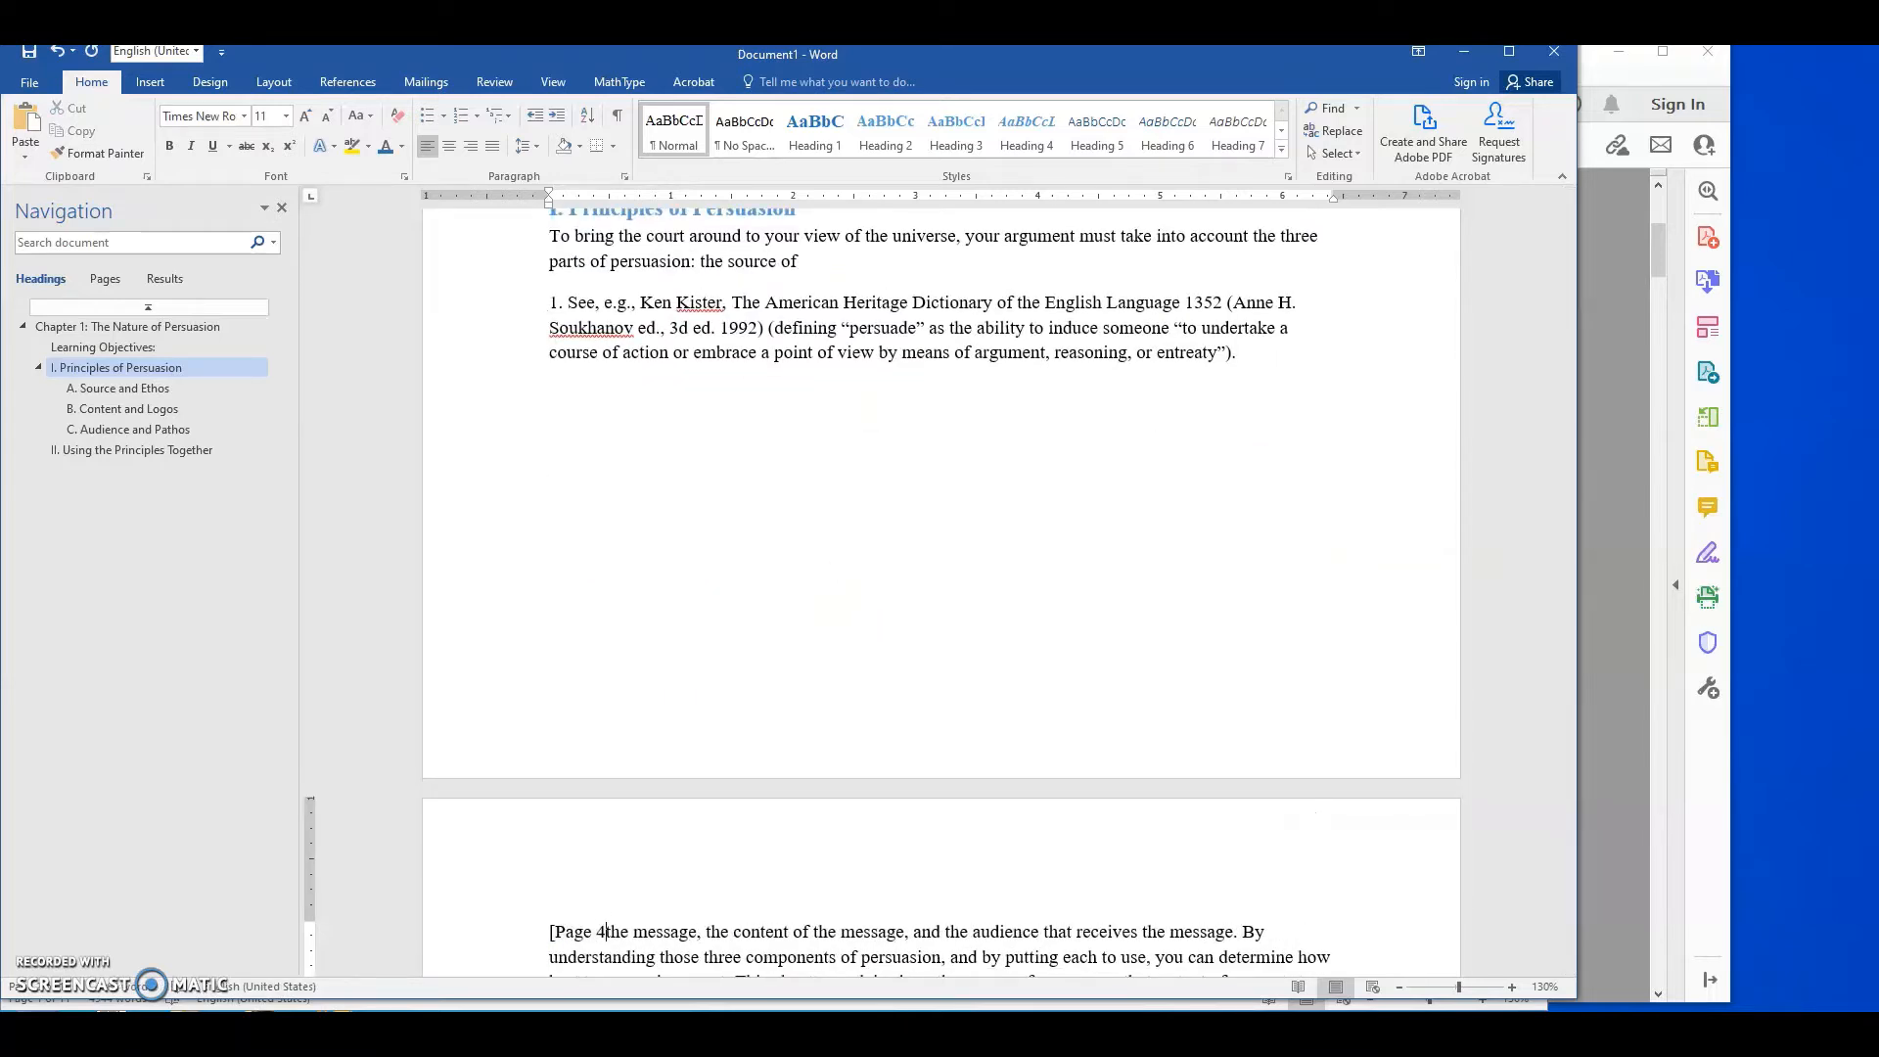
{"action": "key", "text": "Return"}
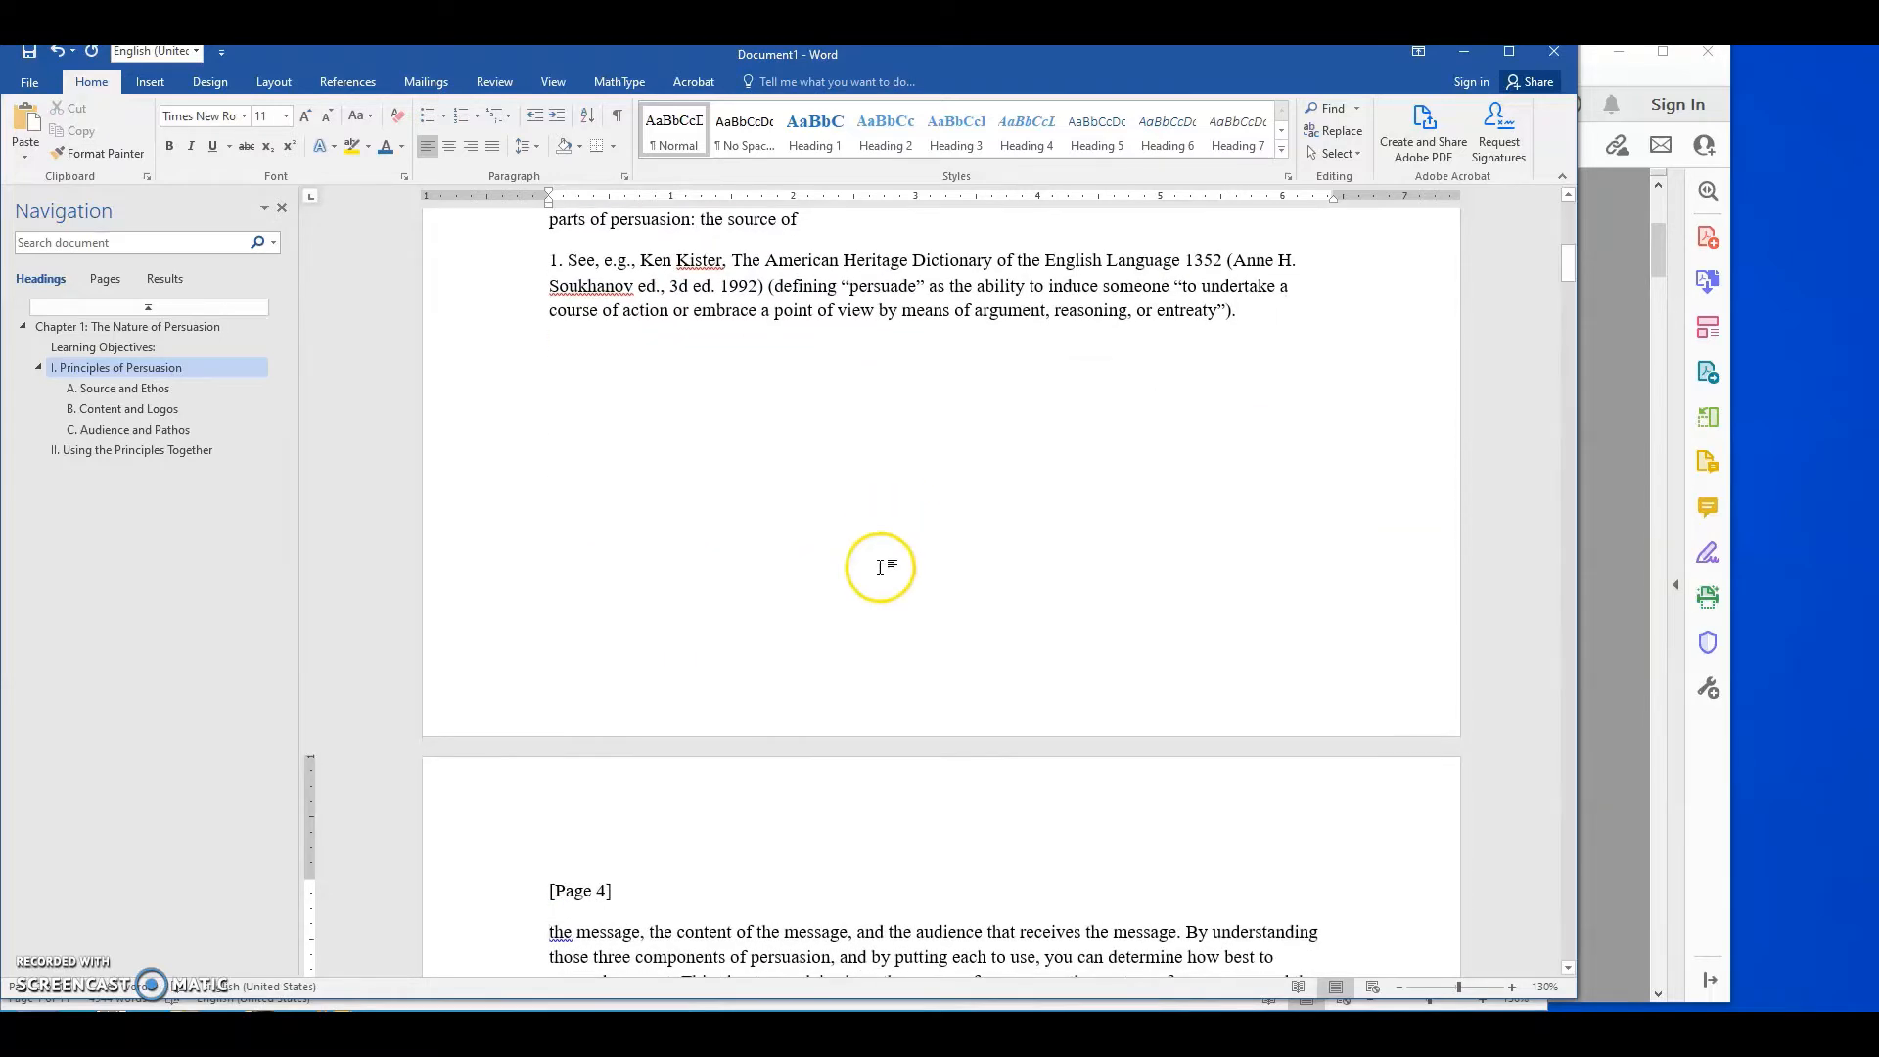
Replace the "1 · THE NATURE OF PERSUASION 5" line below footnote 2 with a page break and a "[Page 5]" line
{"action": "scroll", "coordinate": [880, 558], "scroll_direction": "down", "scroll_amount": 5}
{"action": "scroll", "coordinate": [842, 594], "scroll_direction": "down", "scroll_amount": 7}
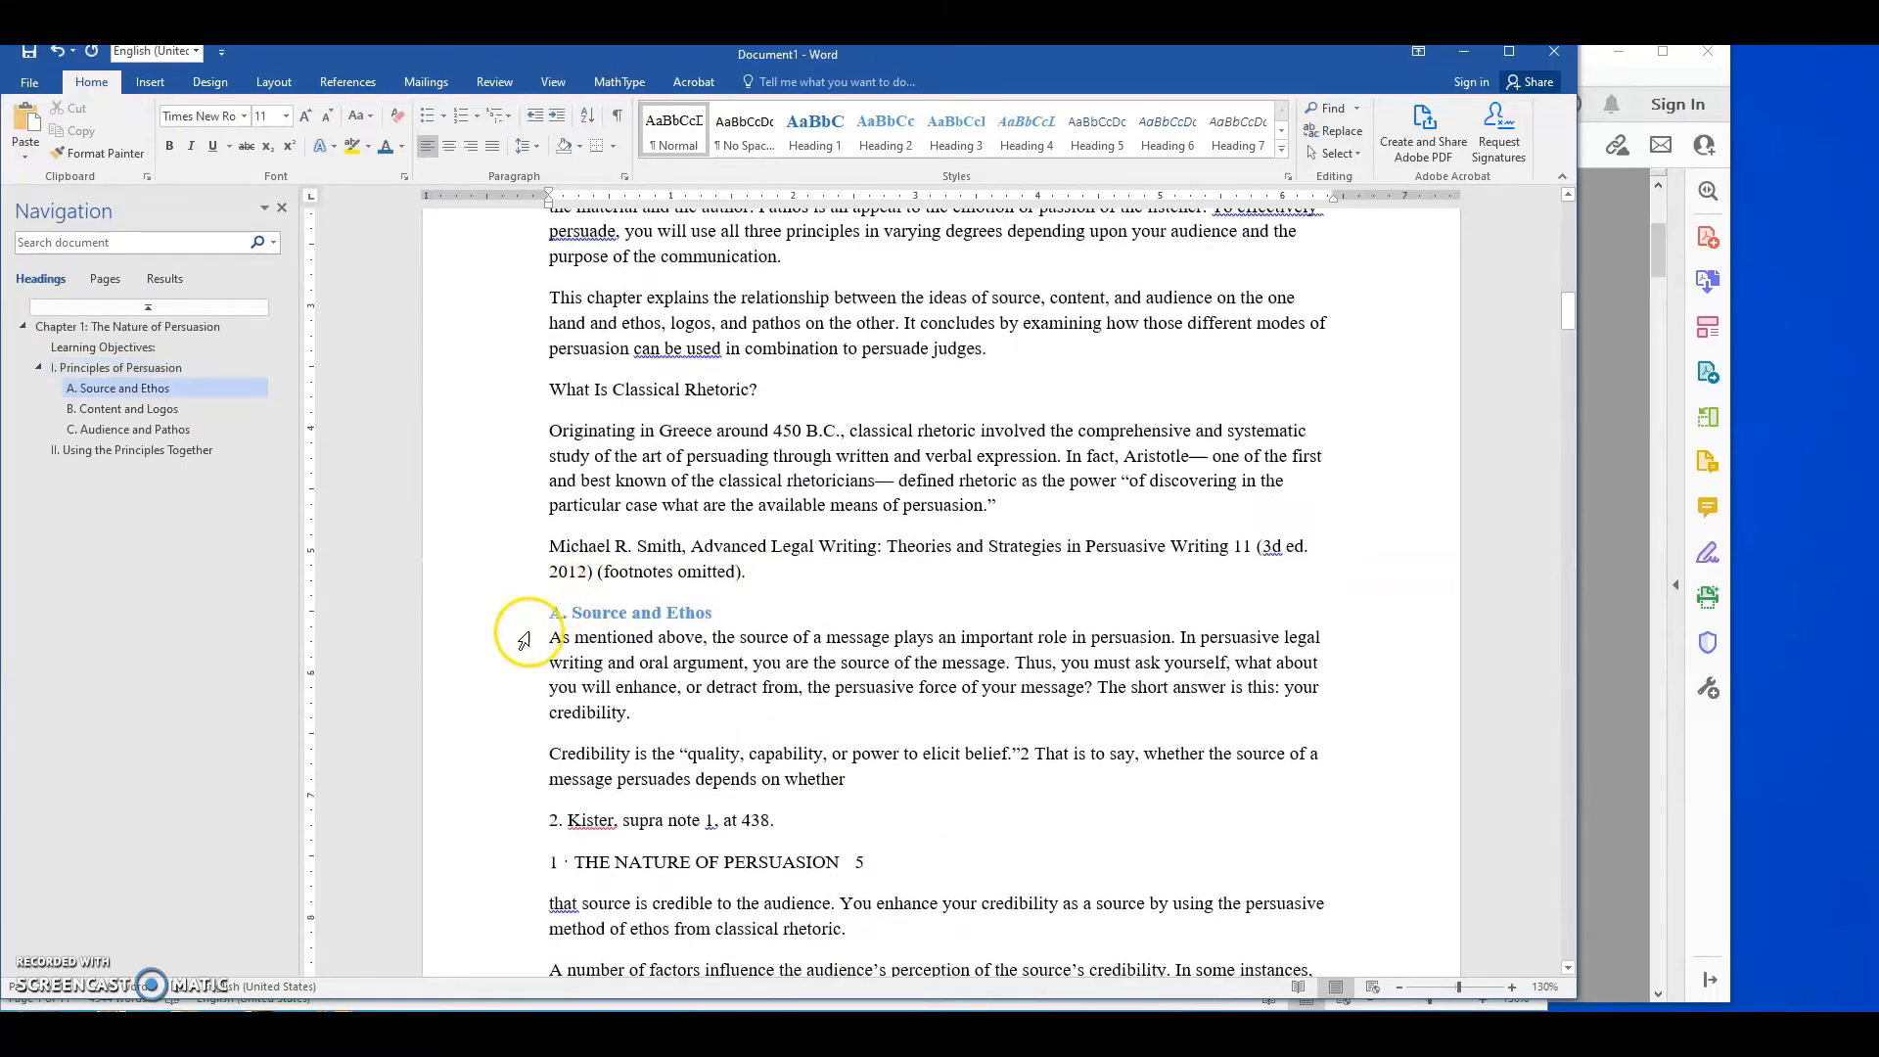
{"action": "left_click", "coordinate": [510, 703]}
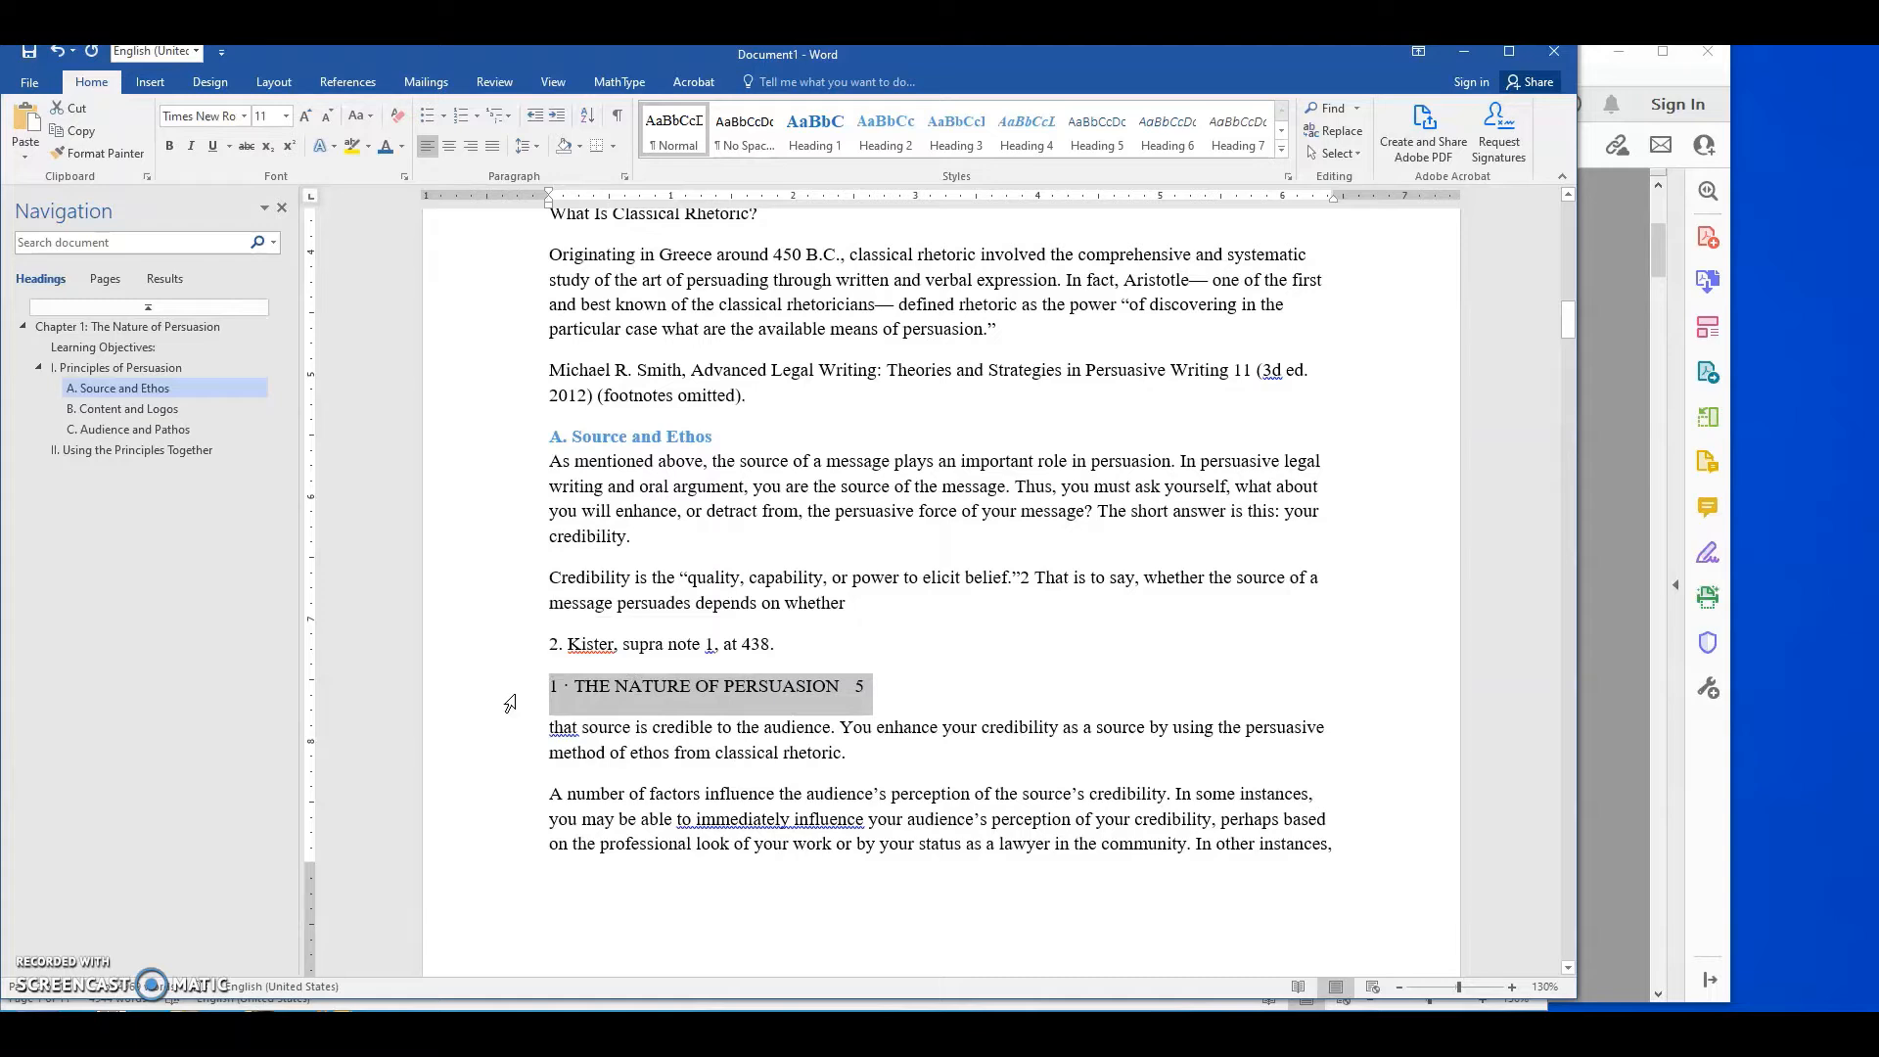
{"action": "key", "text": "Delete"}
{"action": "type", "text": "[Pag"}
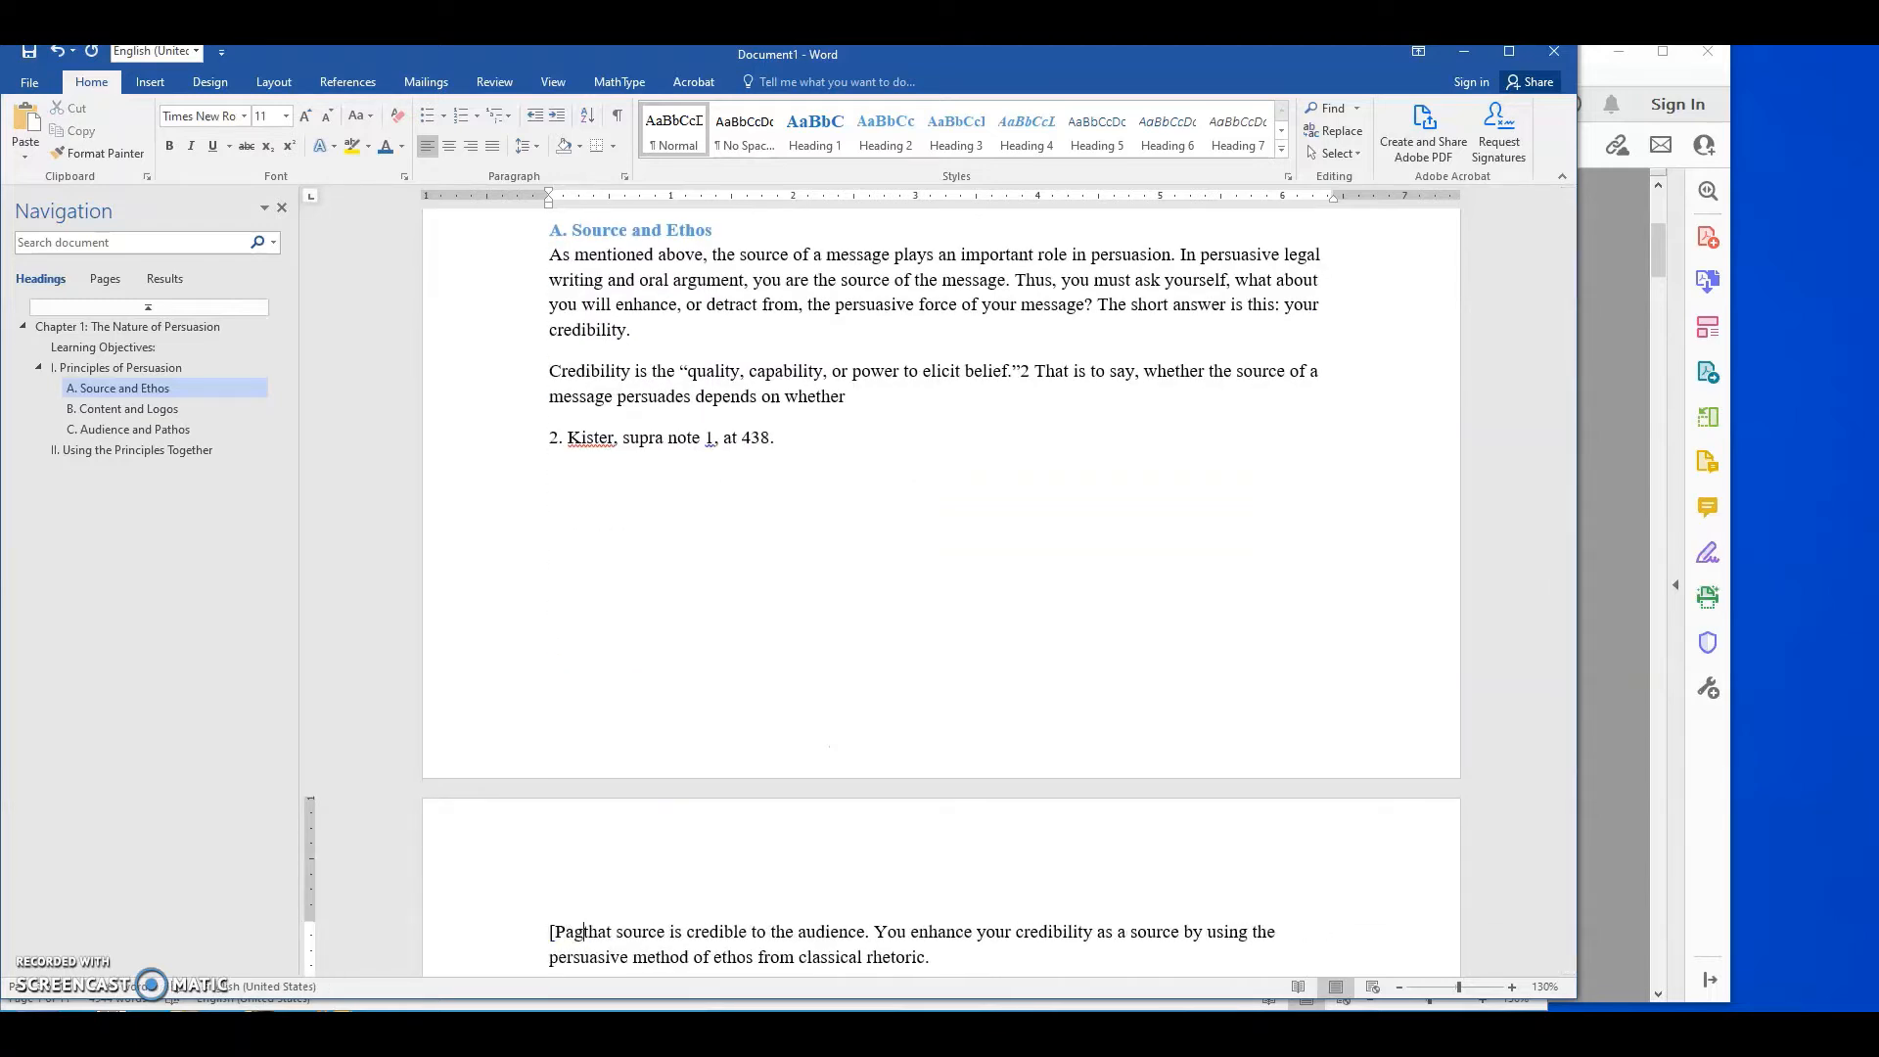
{"action": "type", "text": "e 5]"}
{"action": "key", "text": "Return"}
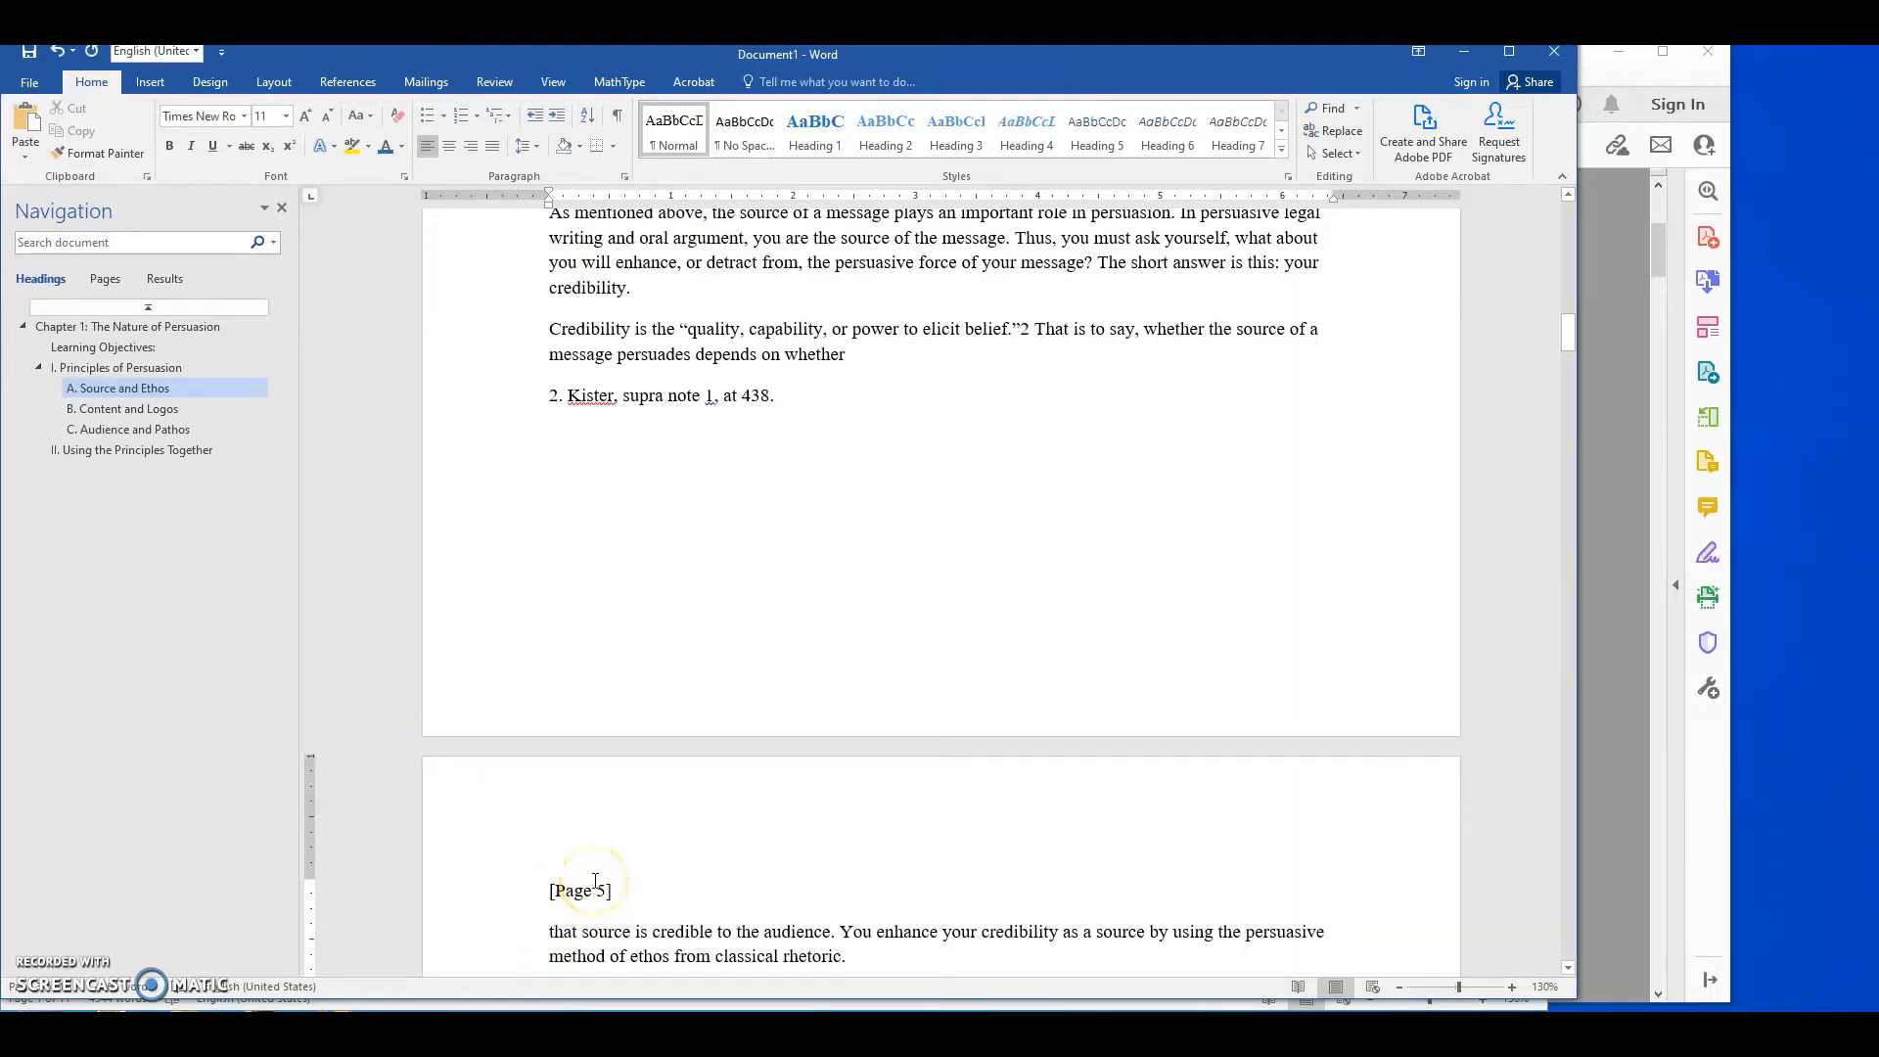
Replace the "6 1 · THE NATURE OF PERSUASION" line below footnote 3 with a page break and a "[Page 6]" line
{"action": "left_click_drag", "start_coordinate": [548, 893], "coordinate": [614, 891]}
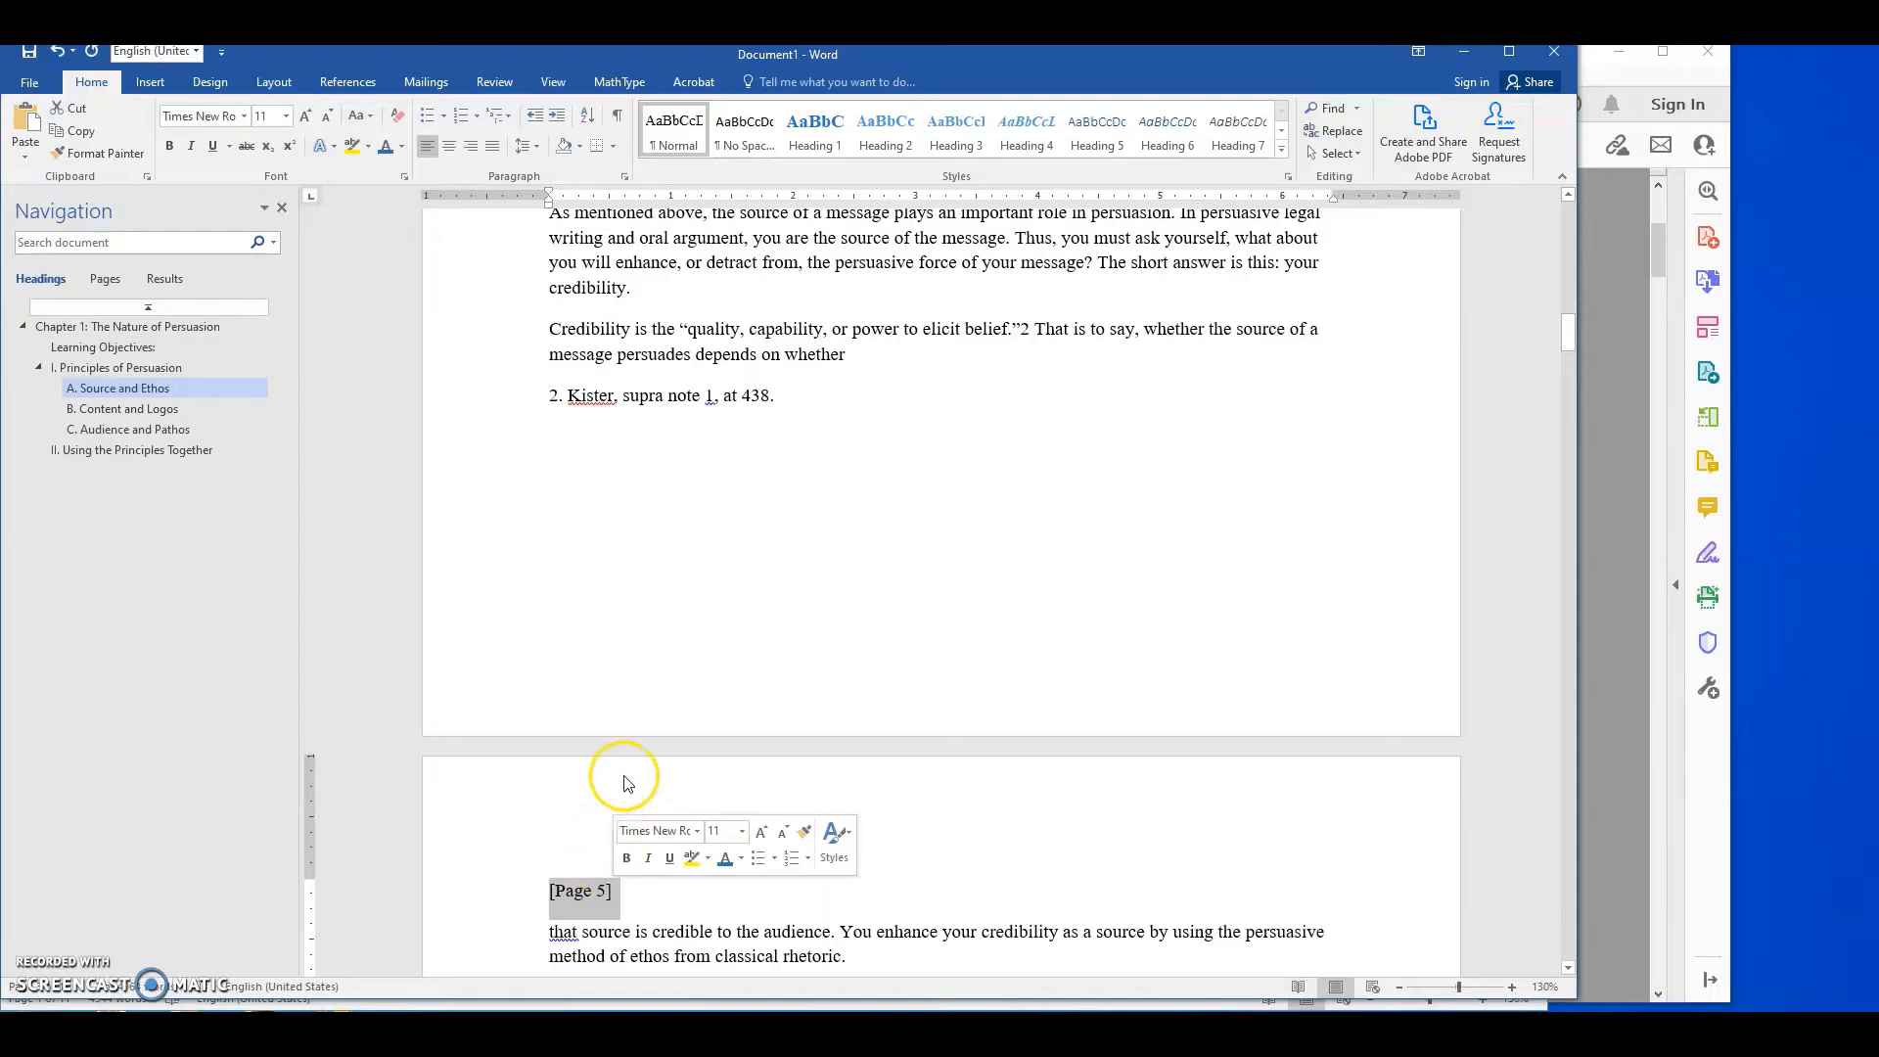
{"action": "scroll", "coordinate": [626, 604], "scroll_direction": "down", "scroll_amount": 3}
{"action": "scroll", "coordinate": [627, 604], "scroll_direction": "down", "scroll_amount": 9}
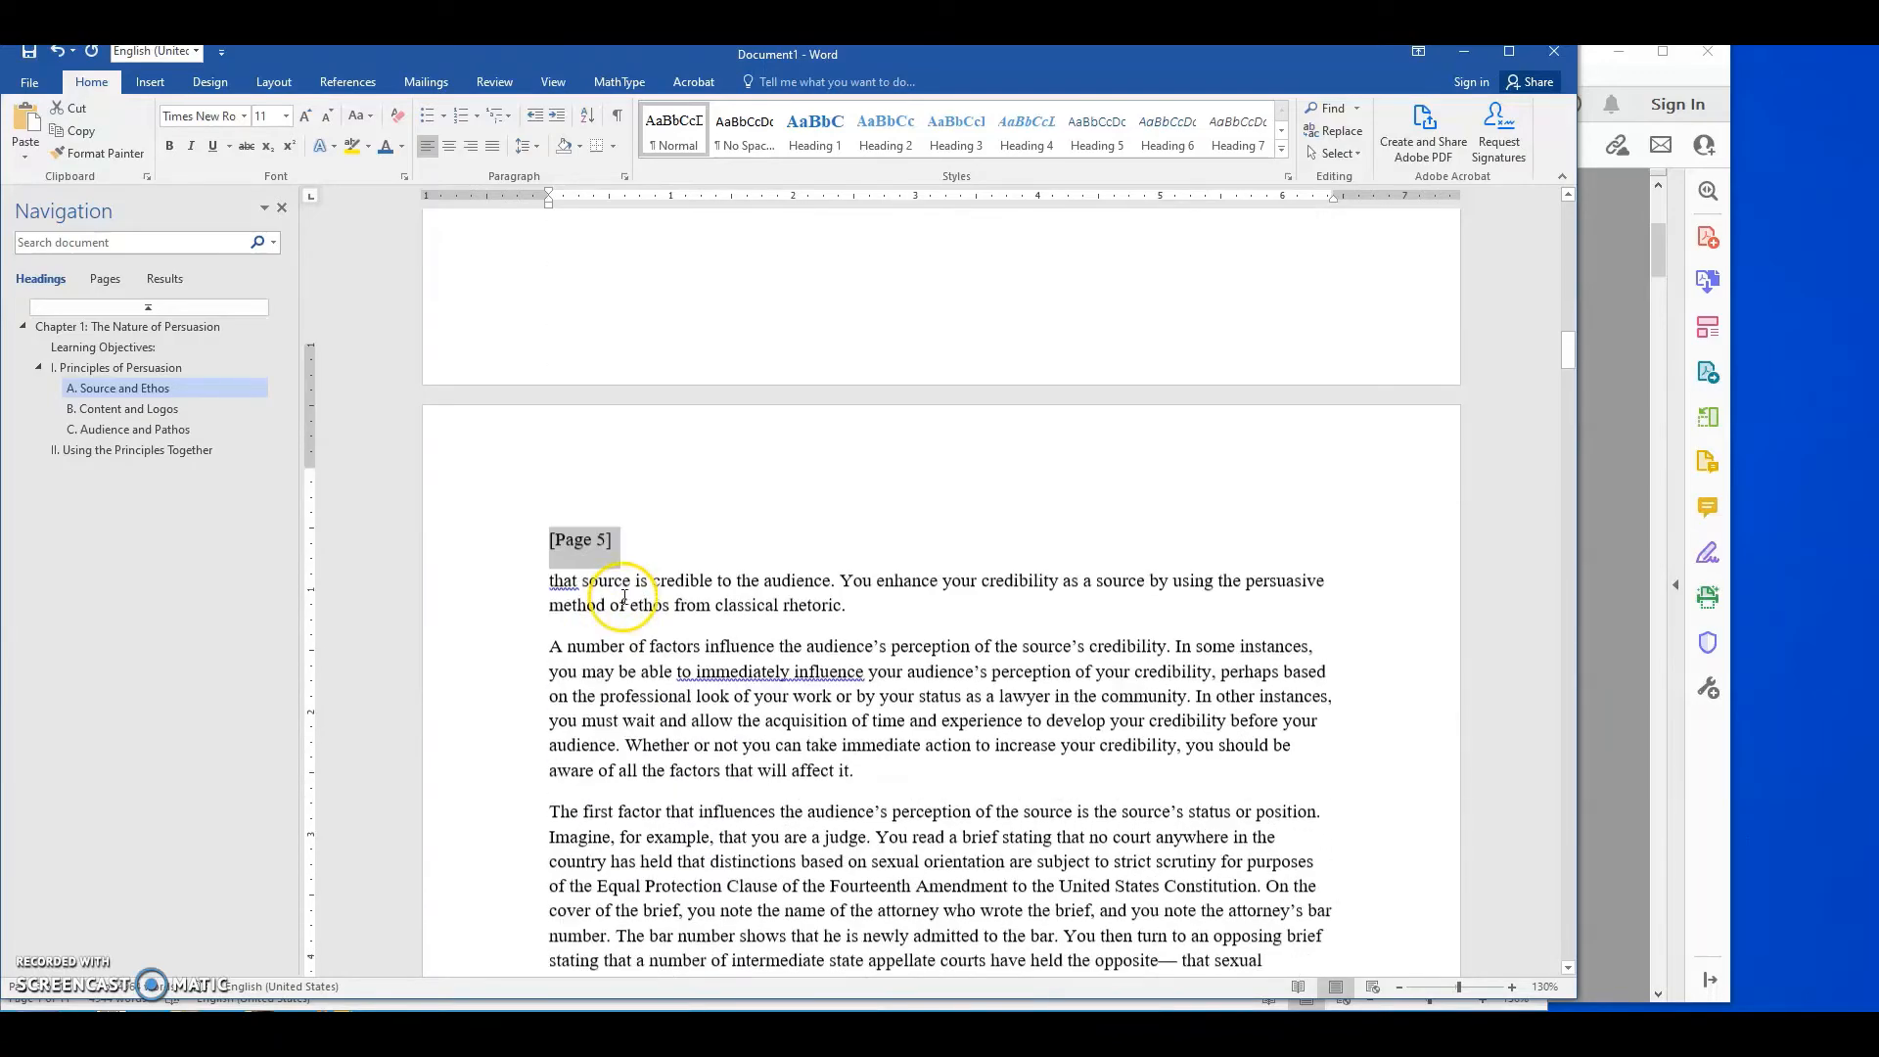
{"action": "scroll", "coordinate": [686, 613], "scroll_direction": "down", "scroll_amount": 6}
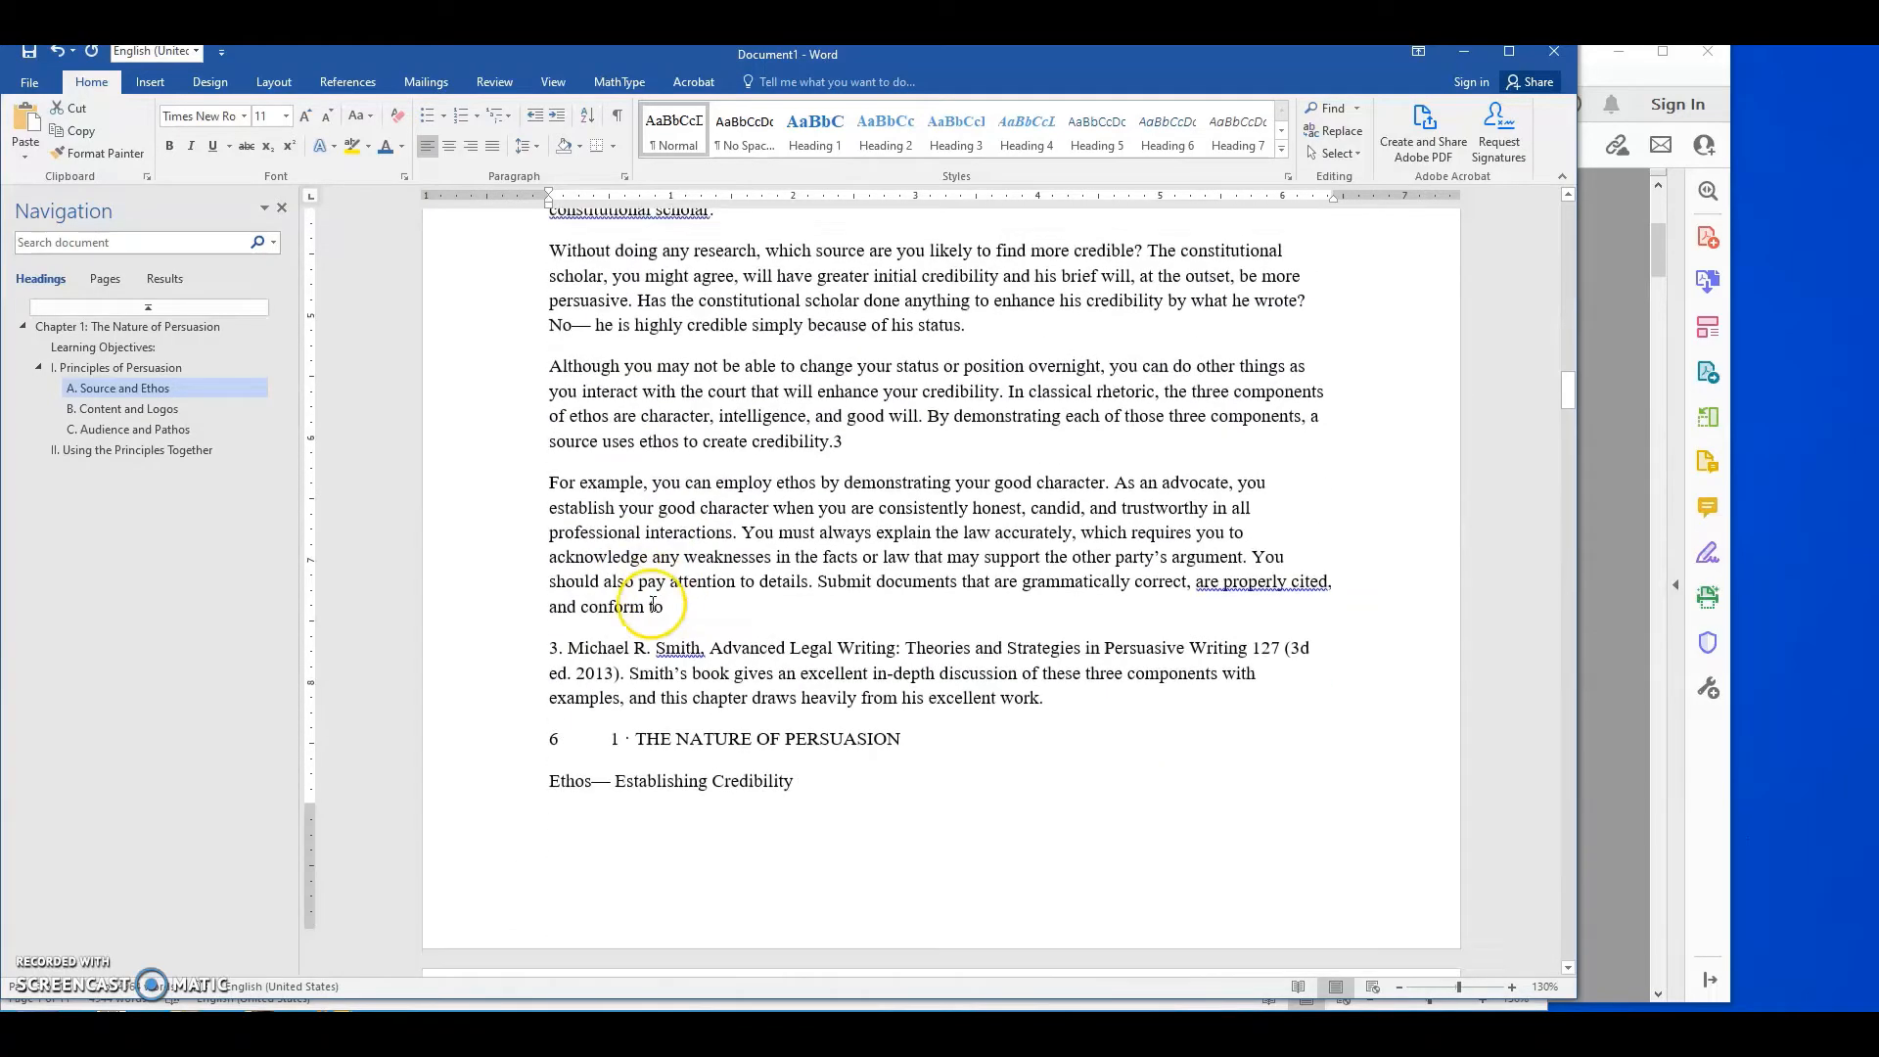
{"action": "left_click", "coordinate": [465, 609]}
{"action": "key", "text": "Delete"}
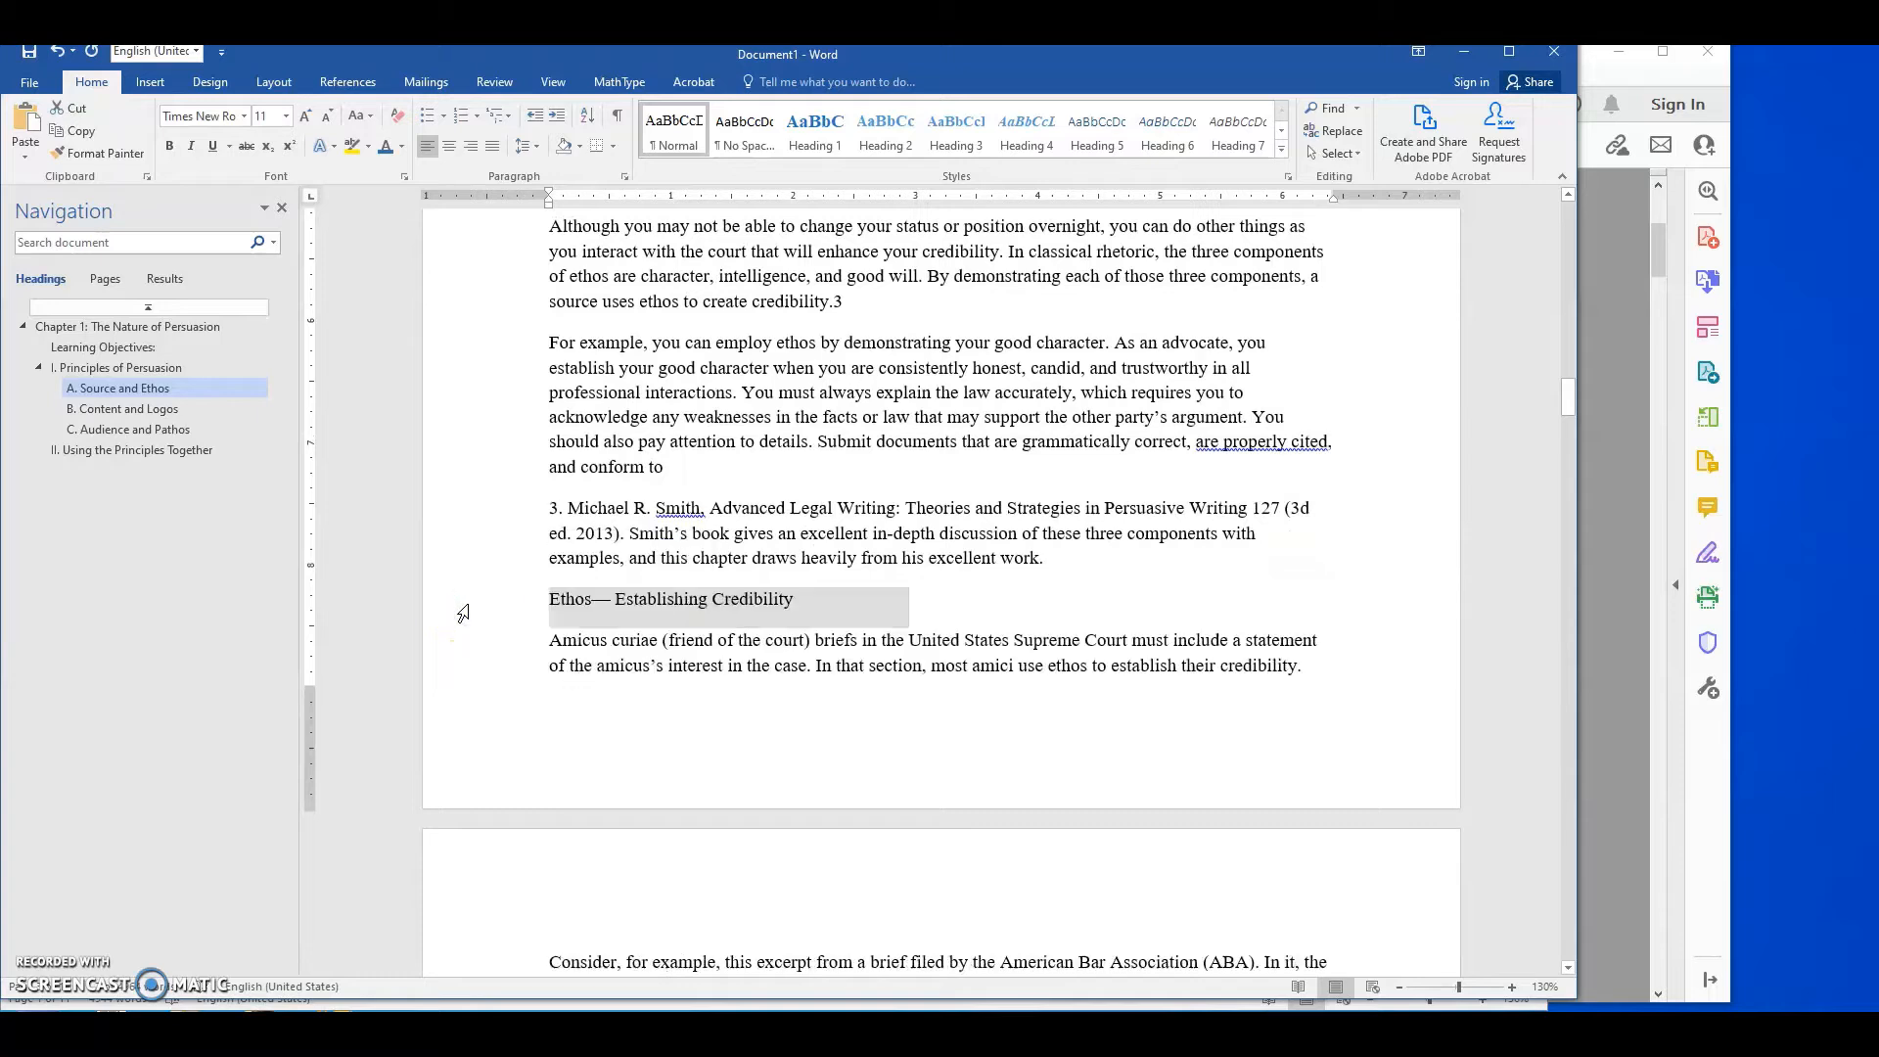
{"action": "key", "text": "ctrl+Return"}
{"action": "type", "text": "[Page 6"}
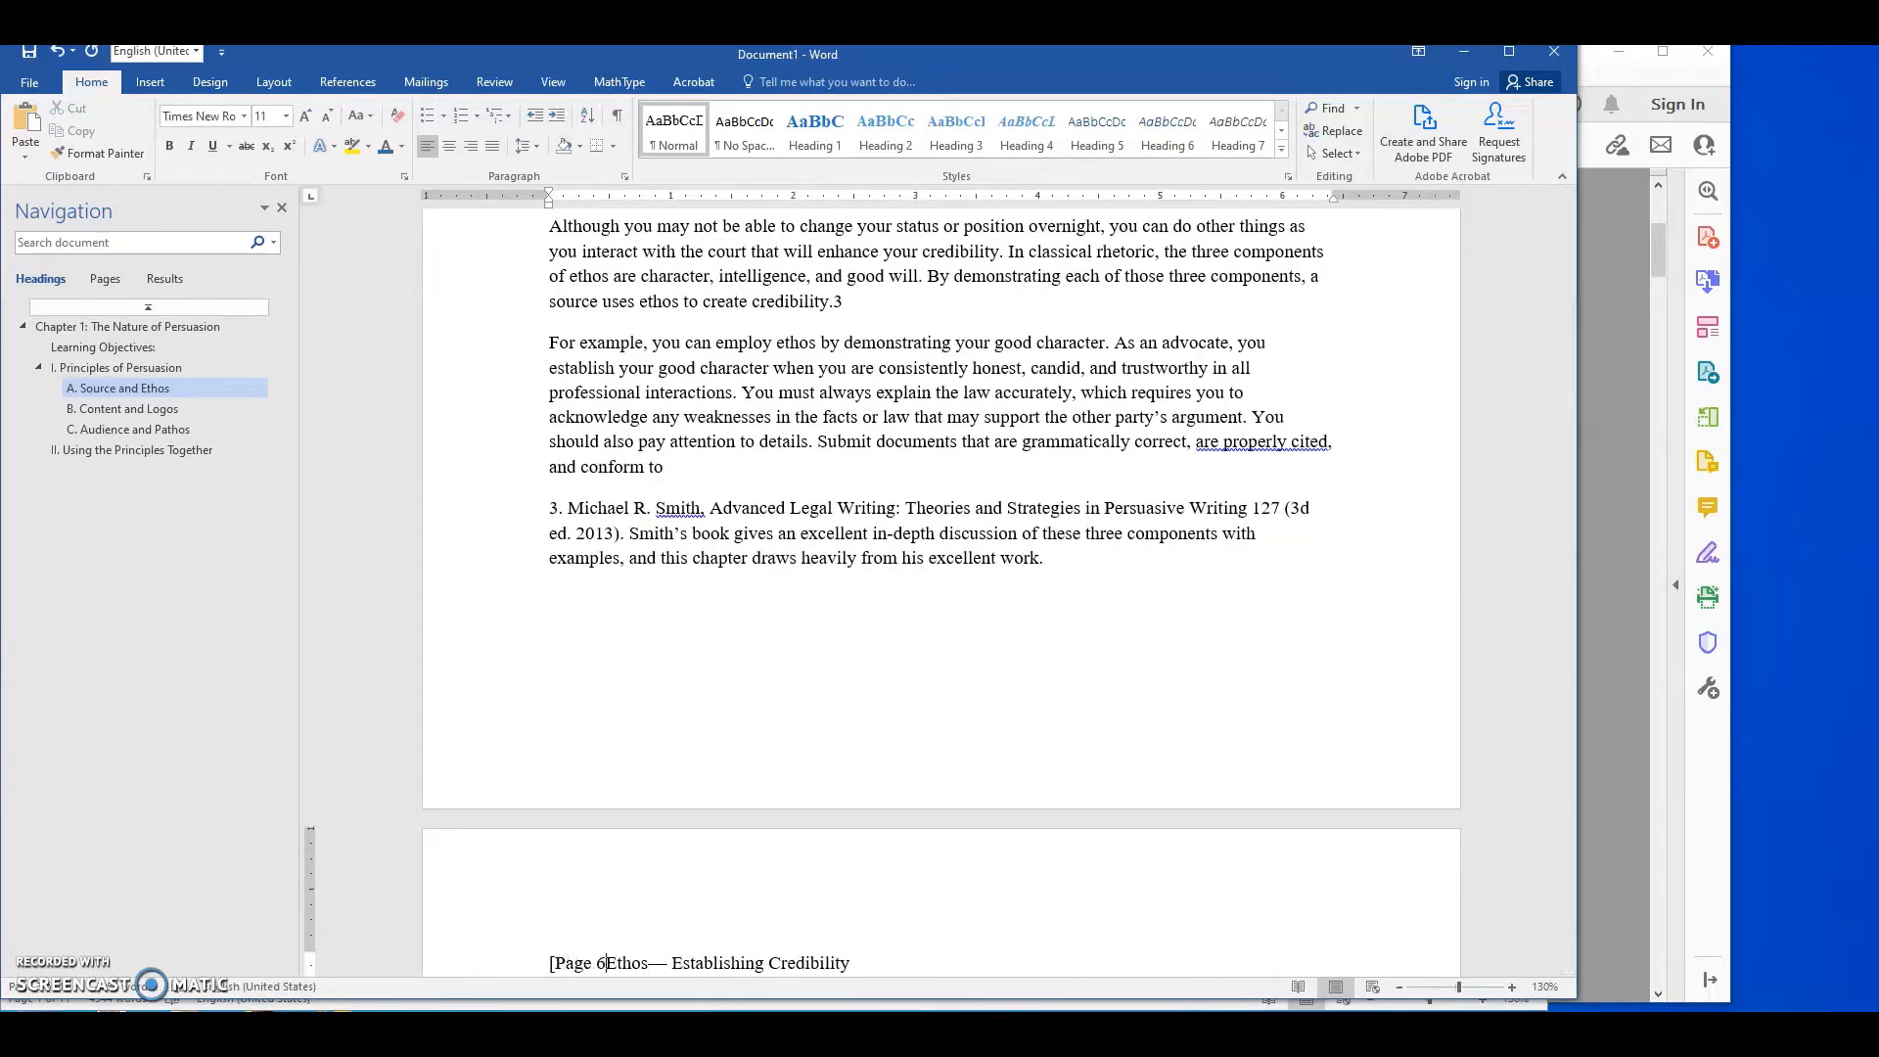
{"action": "type", "text": "]"}
{"action": "key", "text": "Return"}
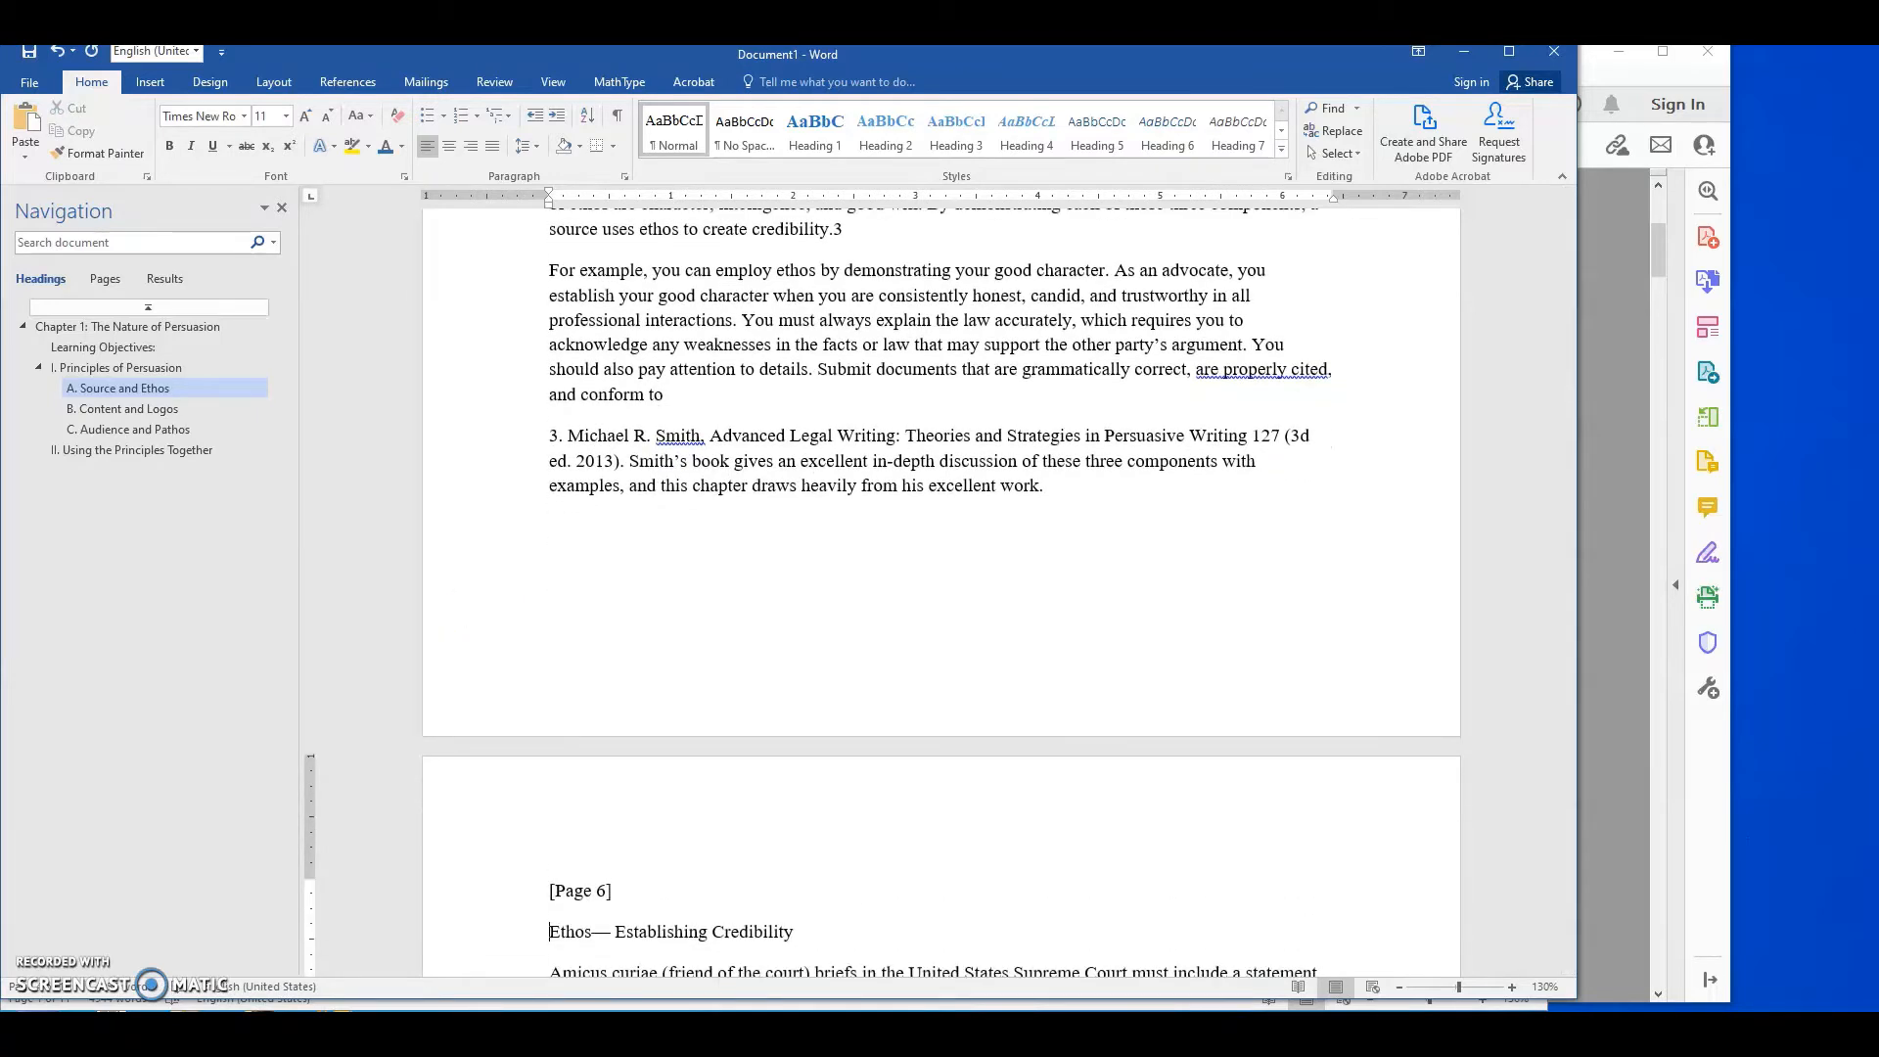
Review the text between the "[Page 5]" and "[Page 6]" labels and the opening paragraphs of page 6
{"action": "scroll", "coordinate": [734, 419], "scroll_direction": "down", "scroll_amount": 3}
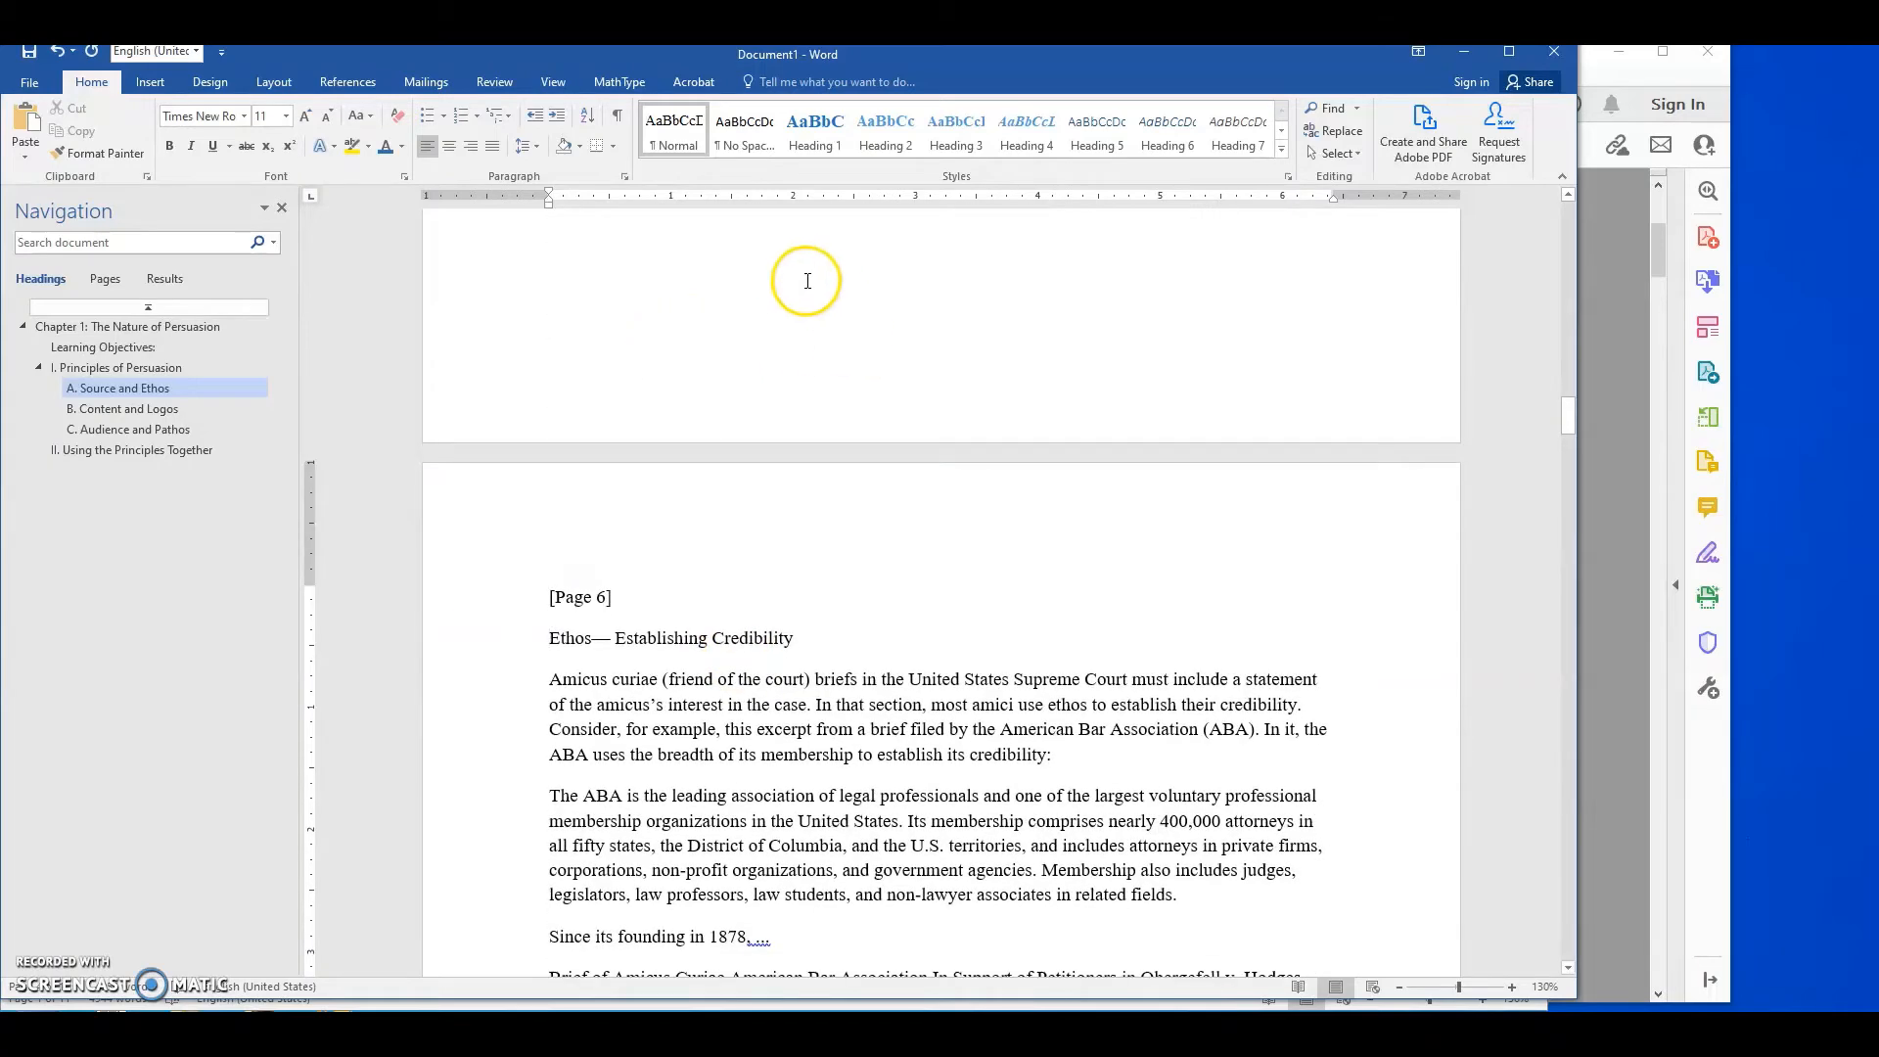
{"action": "scroll", "coordinate": [805, 281], "scroll_direction": "up", "scroll_amount": 3}
{"action": "scroll", "coordinate": [772, 320], "scroll_direction": "up", "scroll_amount": 5}
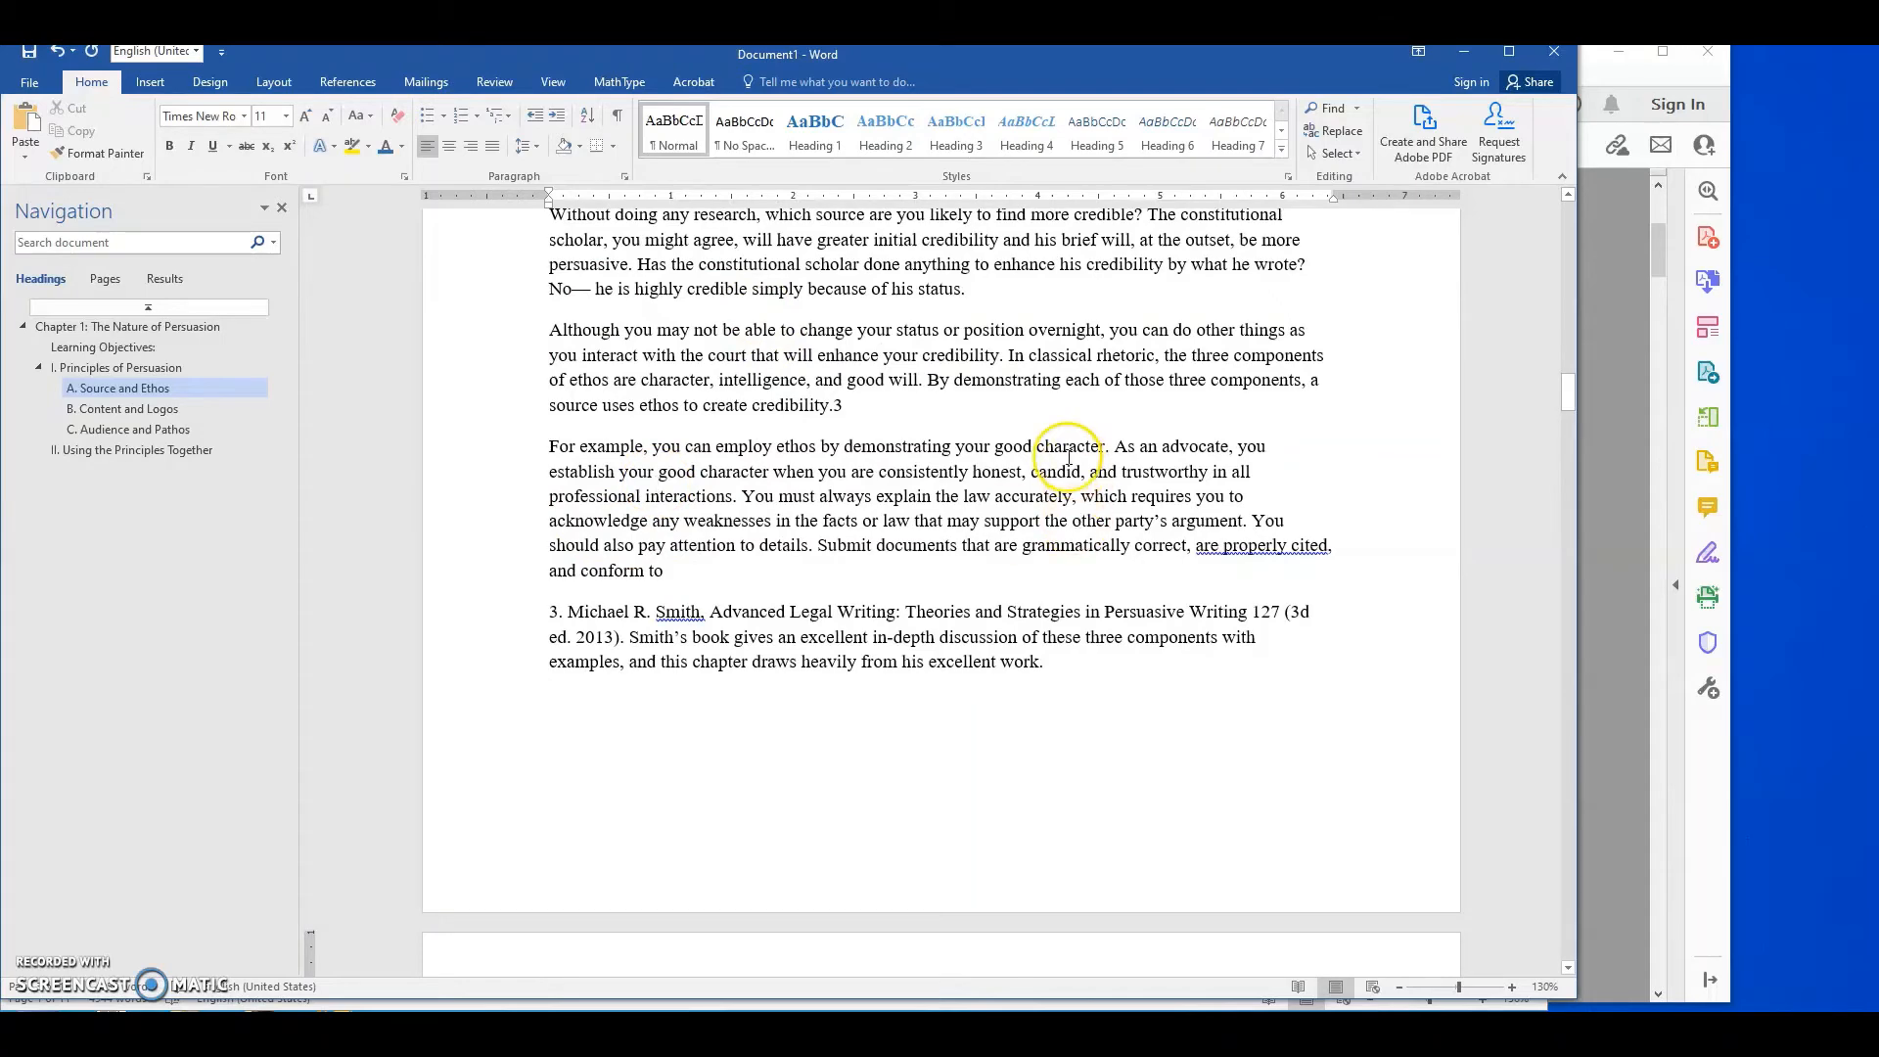
{"action": "scroll", "coordinate": [584, 389], "scroll_direction": "up", "scroll_amount": 8}
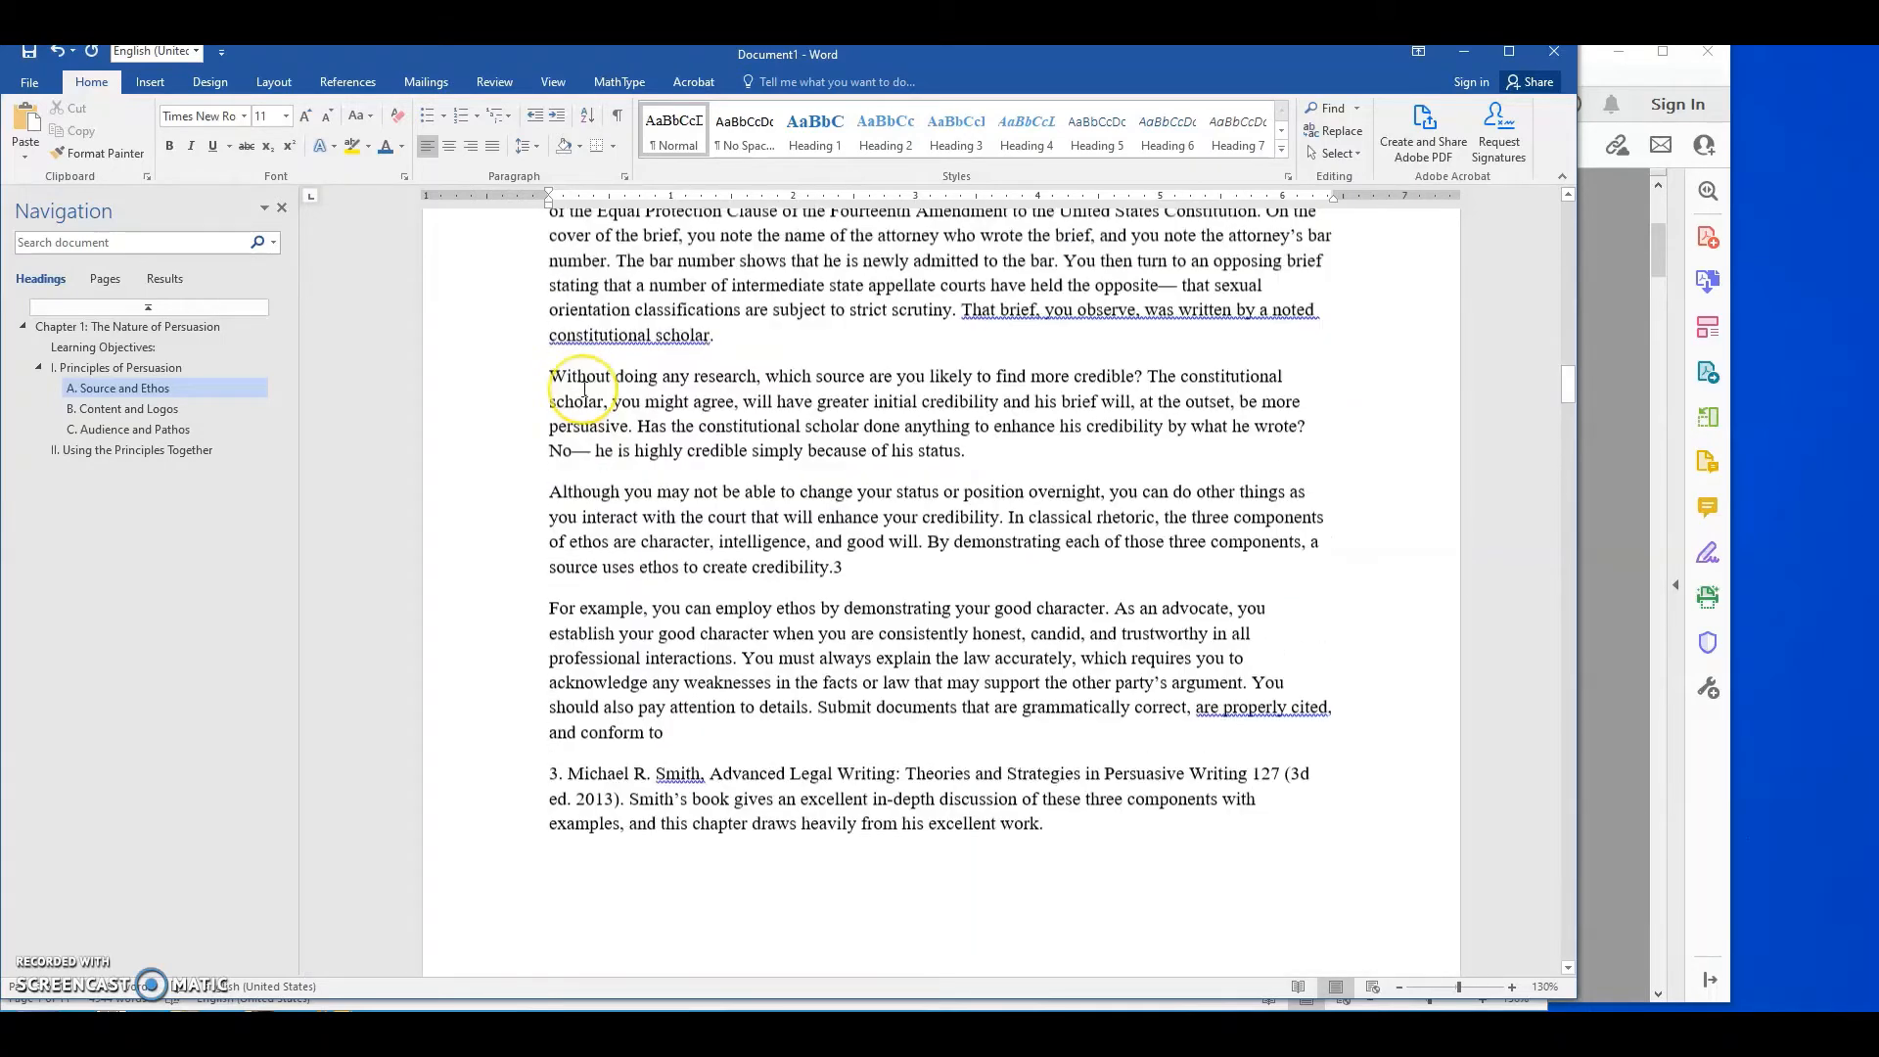
{"action": "scroll", "coordinate": [585, 389], "scroll_direction": "up", "scroll_amount": 3}
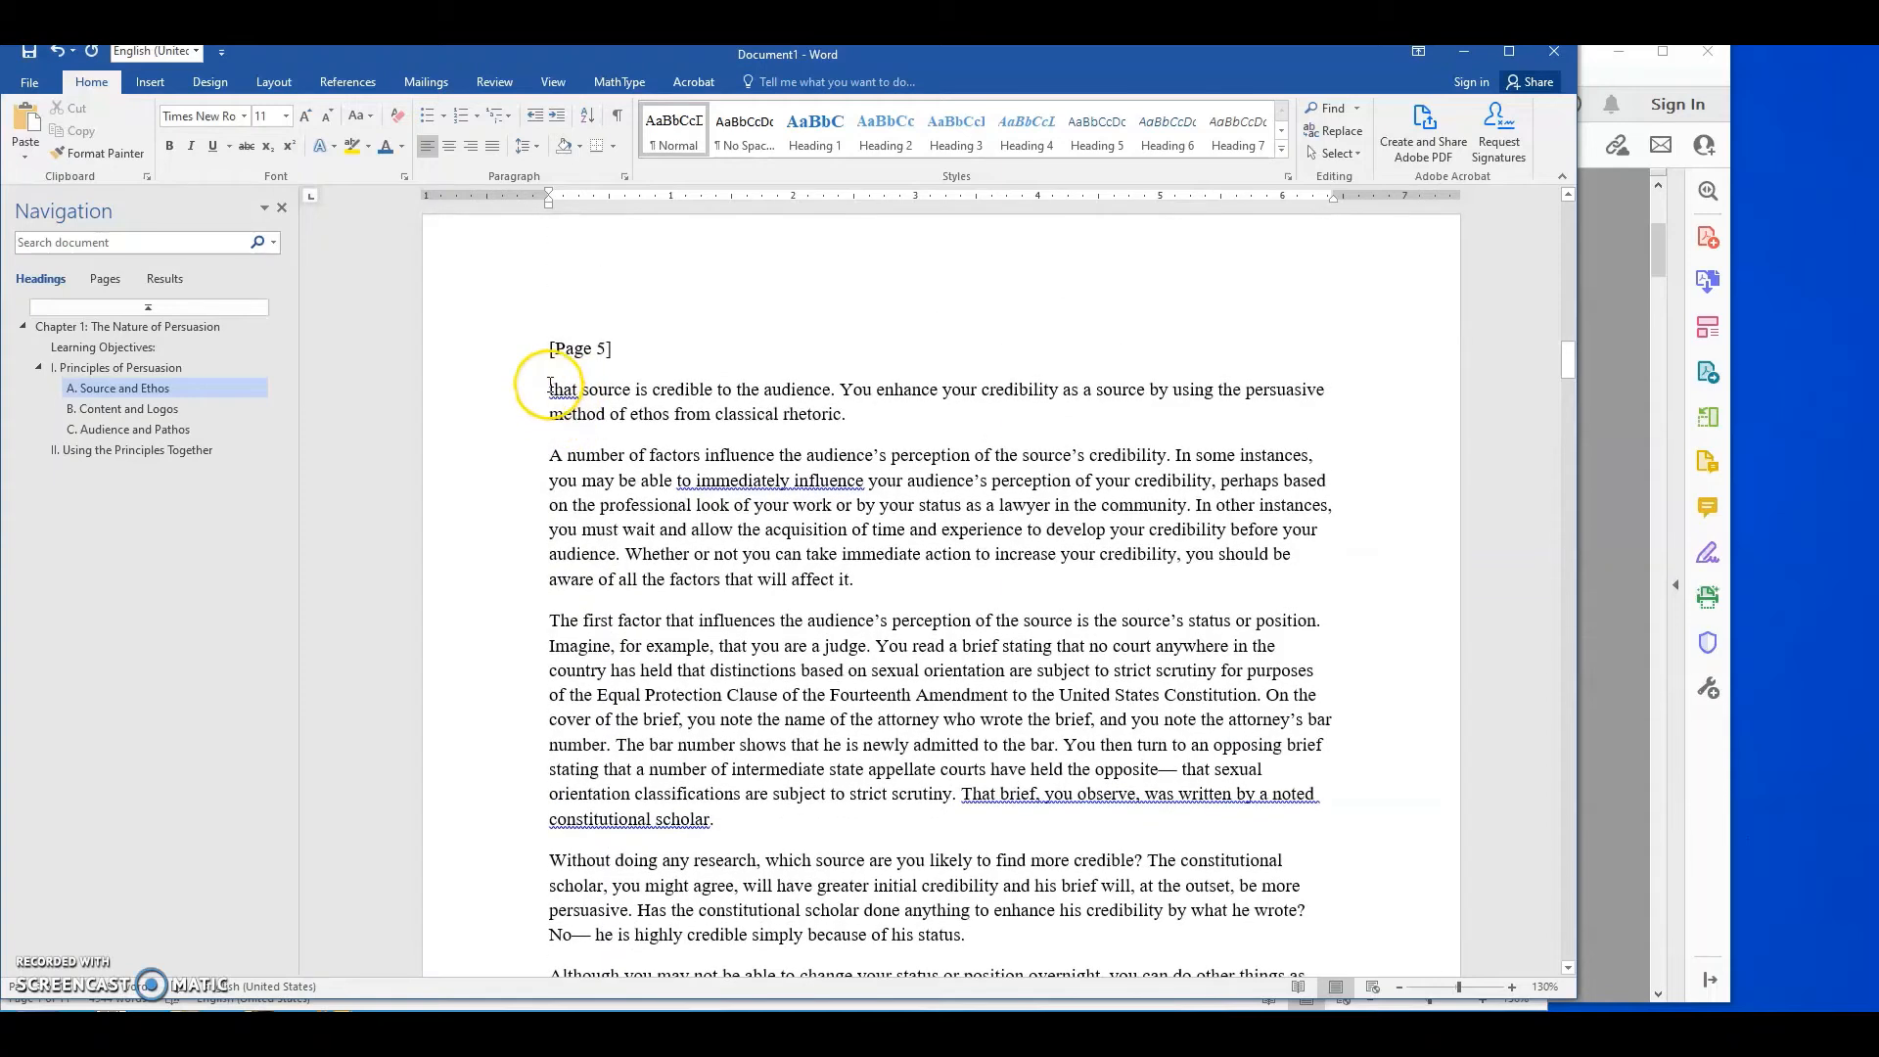
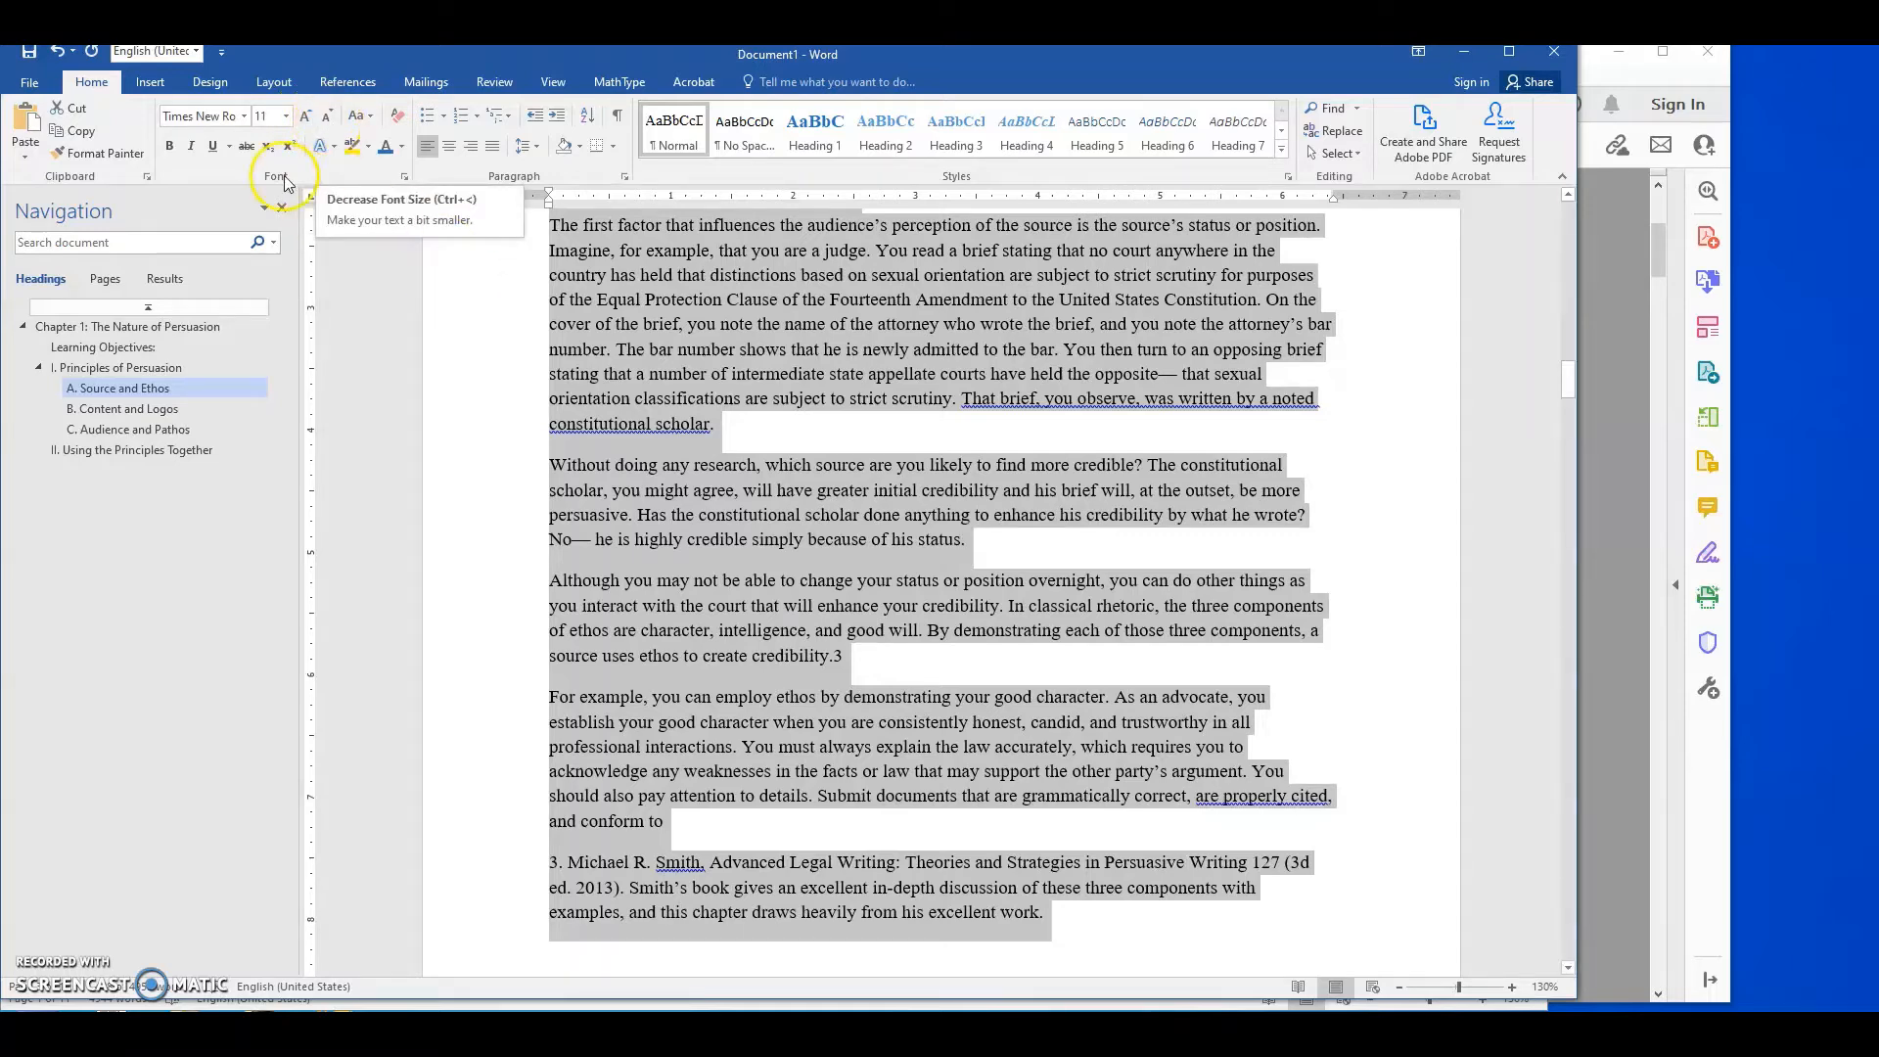
{"action": "left_click", "coordinate": [724, 486]}
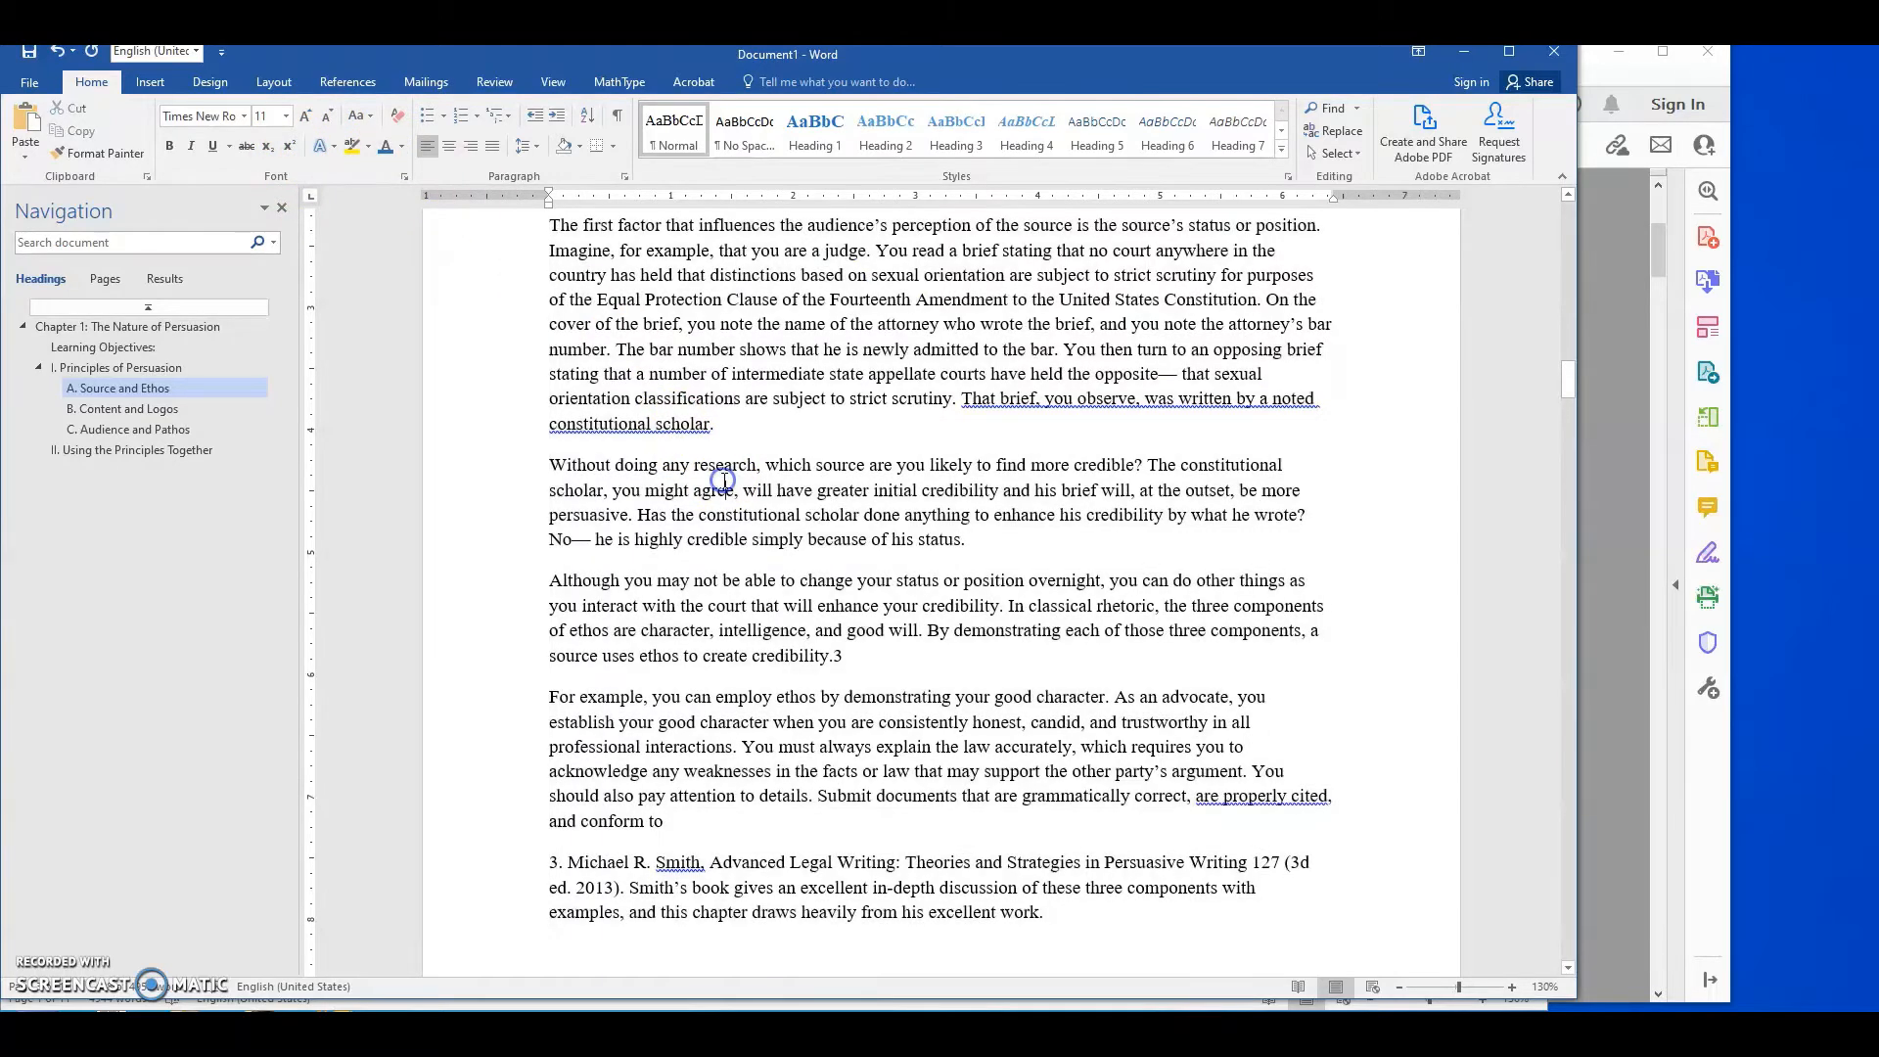
{"action": "scroll", "coordinate": [724, 485], "scroll_direction": "down", "scroll_amount": 7}
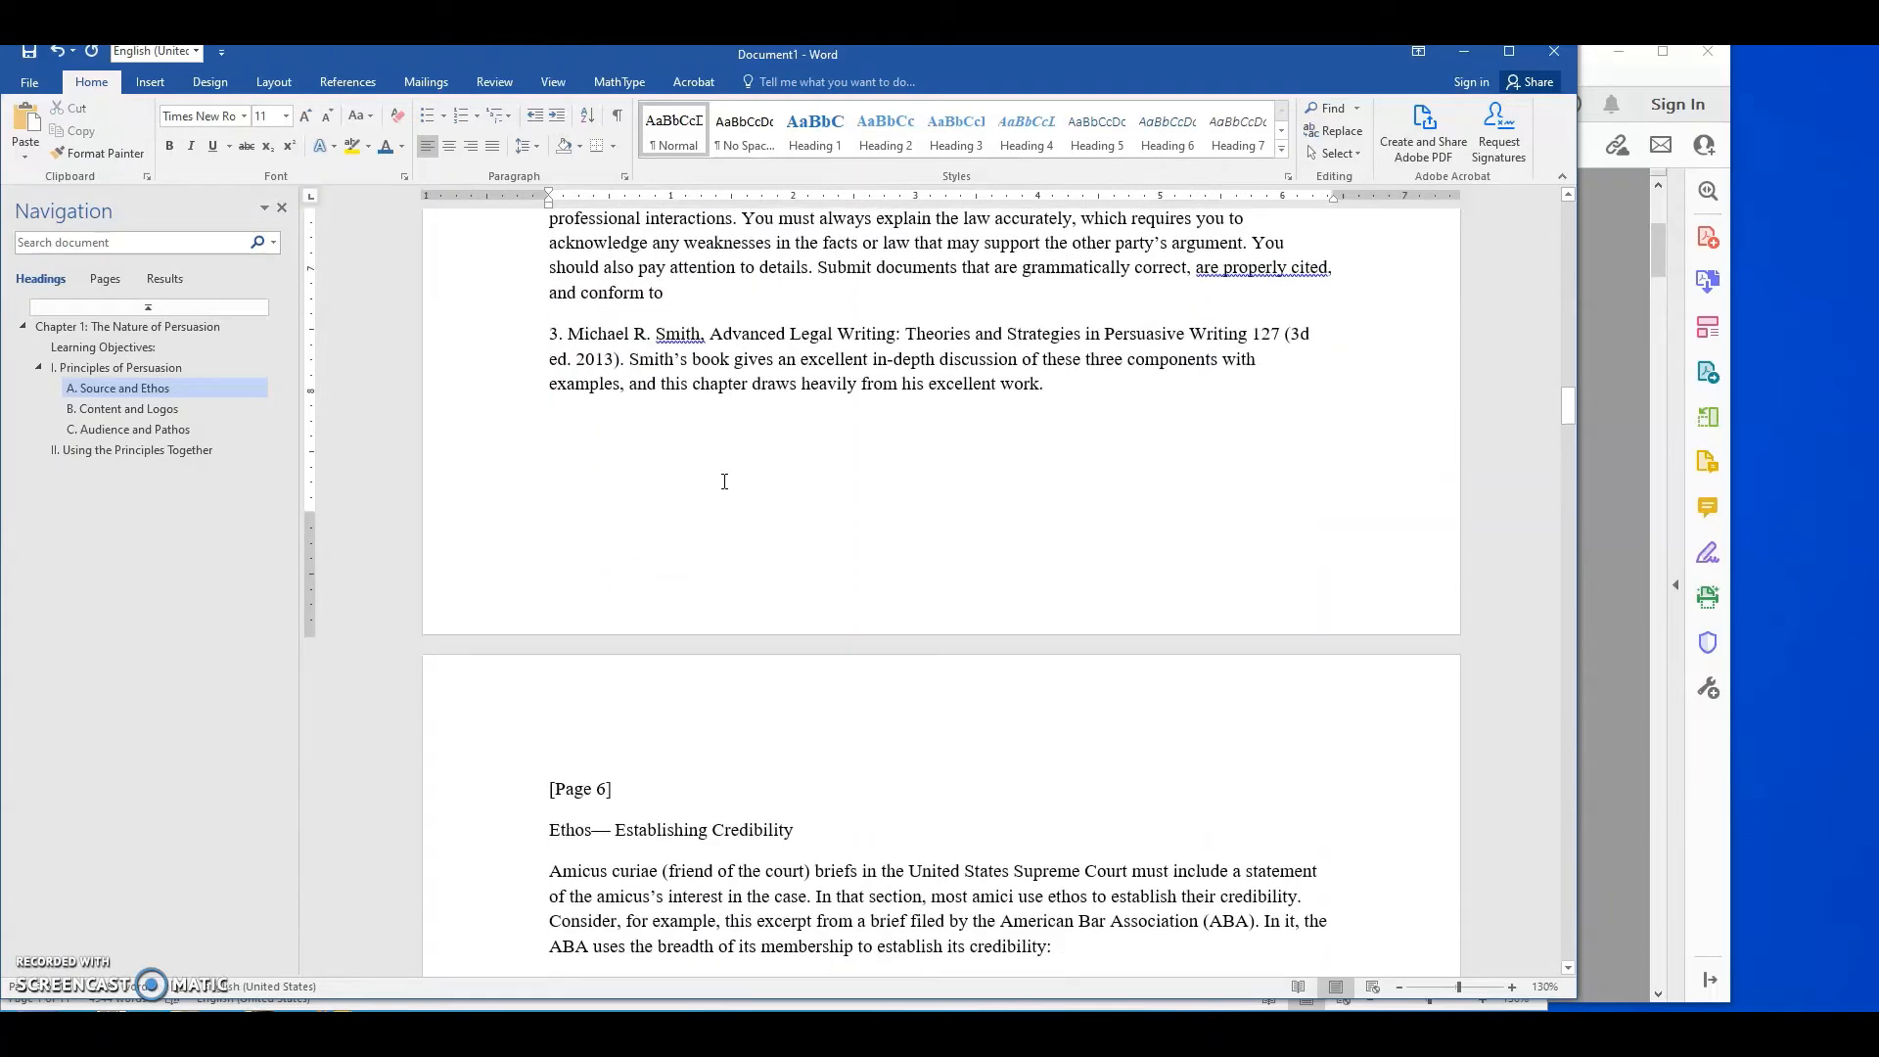
{"action": "scroll", "coordinate": [755, 516], "scroll_direction": "down", "scroll_amount": 5}
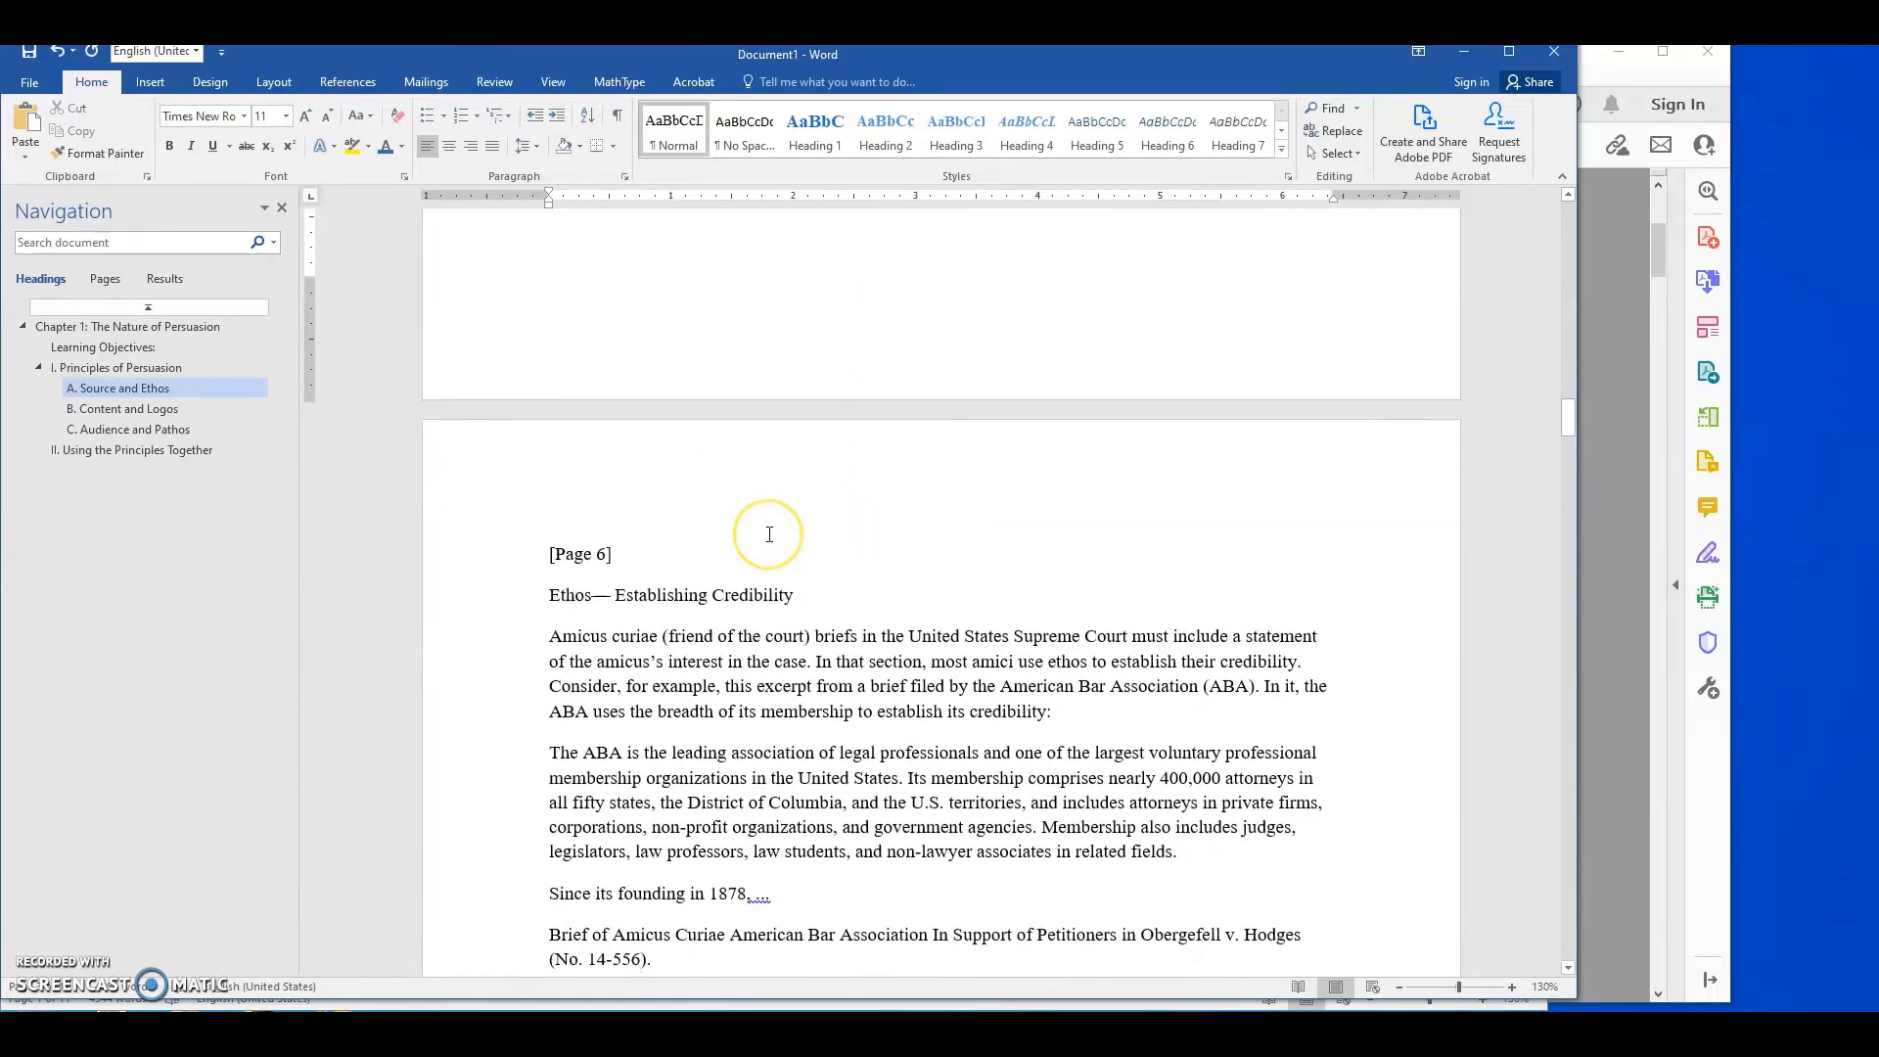
{"action": "scroll", "coordinate": [769, 534], "scroll_direction": "down", "scroll_amount": 3}
{"action": "left_click", "coordinate": [761, 543]}
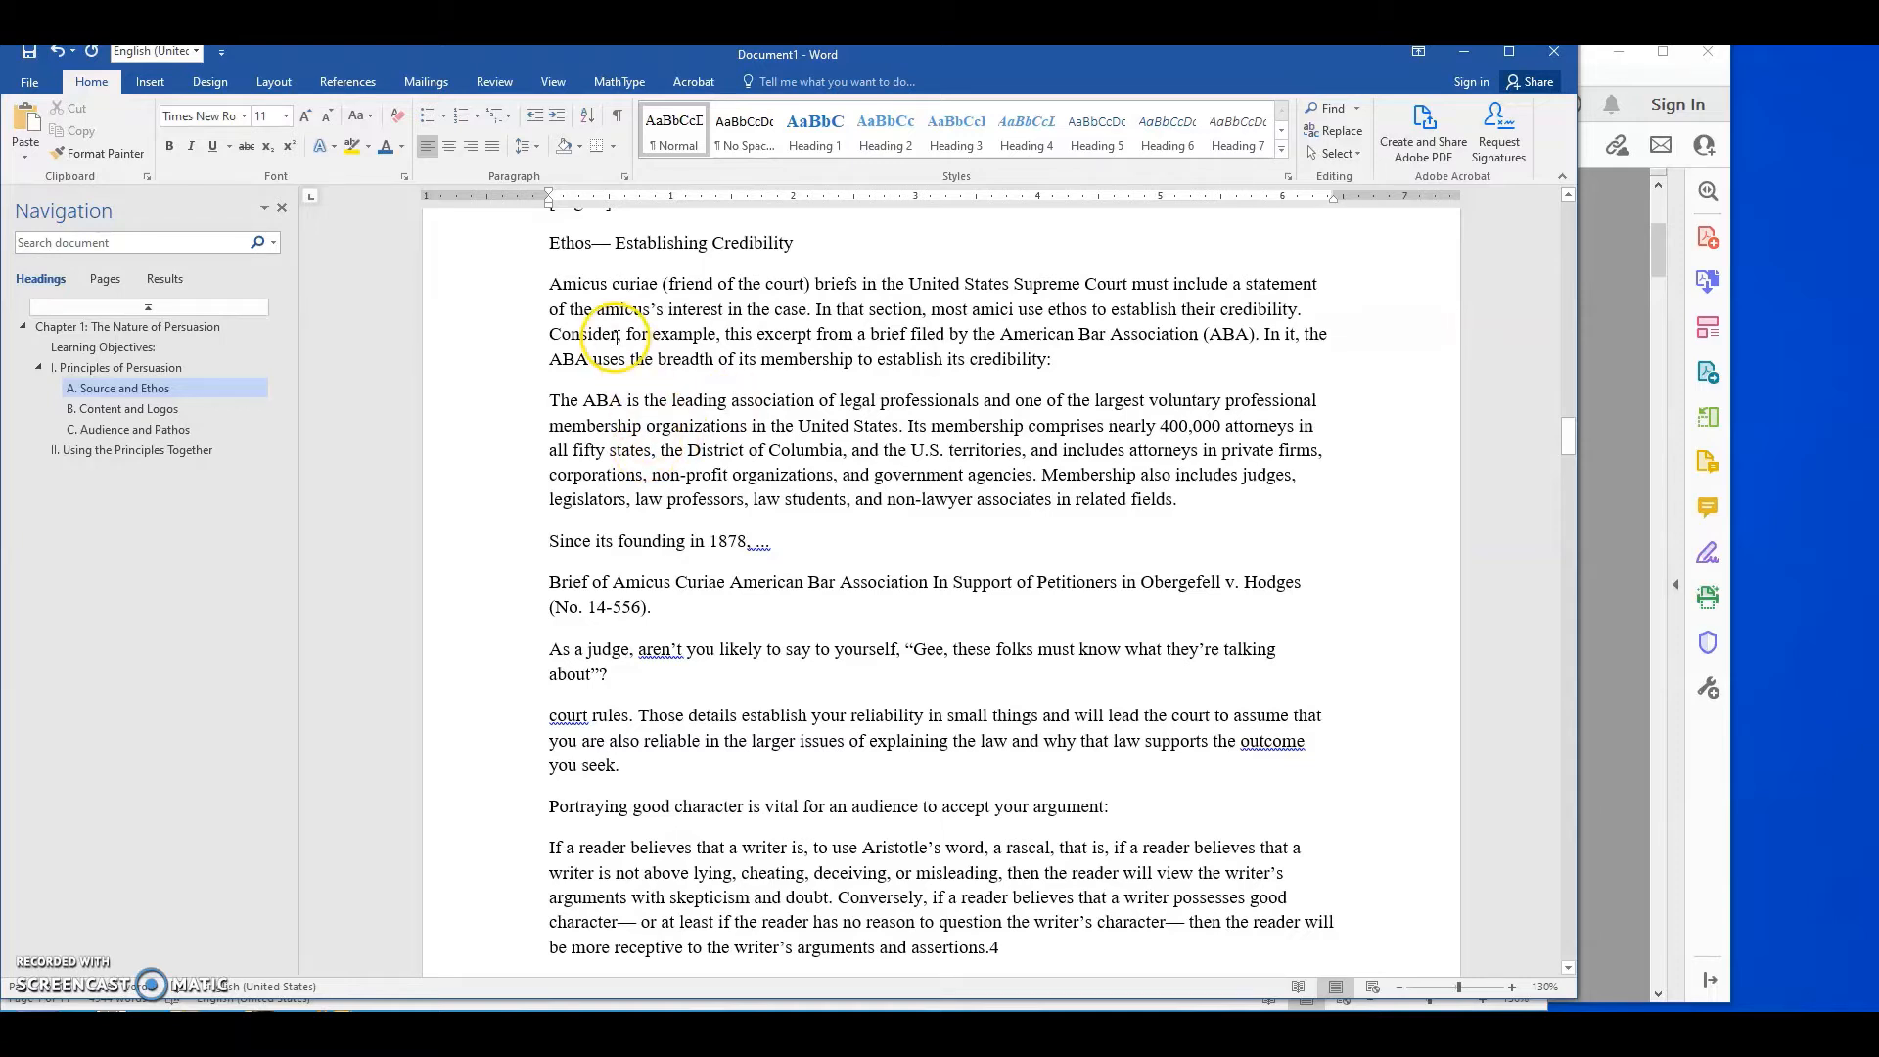
{"action": "scroll", "coordinate": [601, 553], "scroll_direction": "down", "scroll_amount": 8}
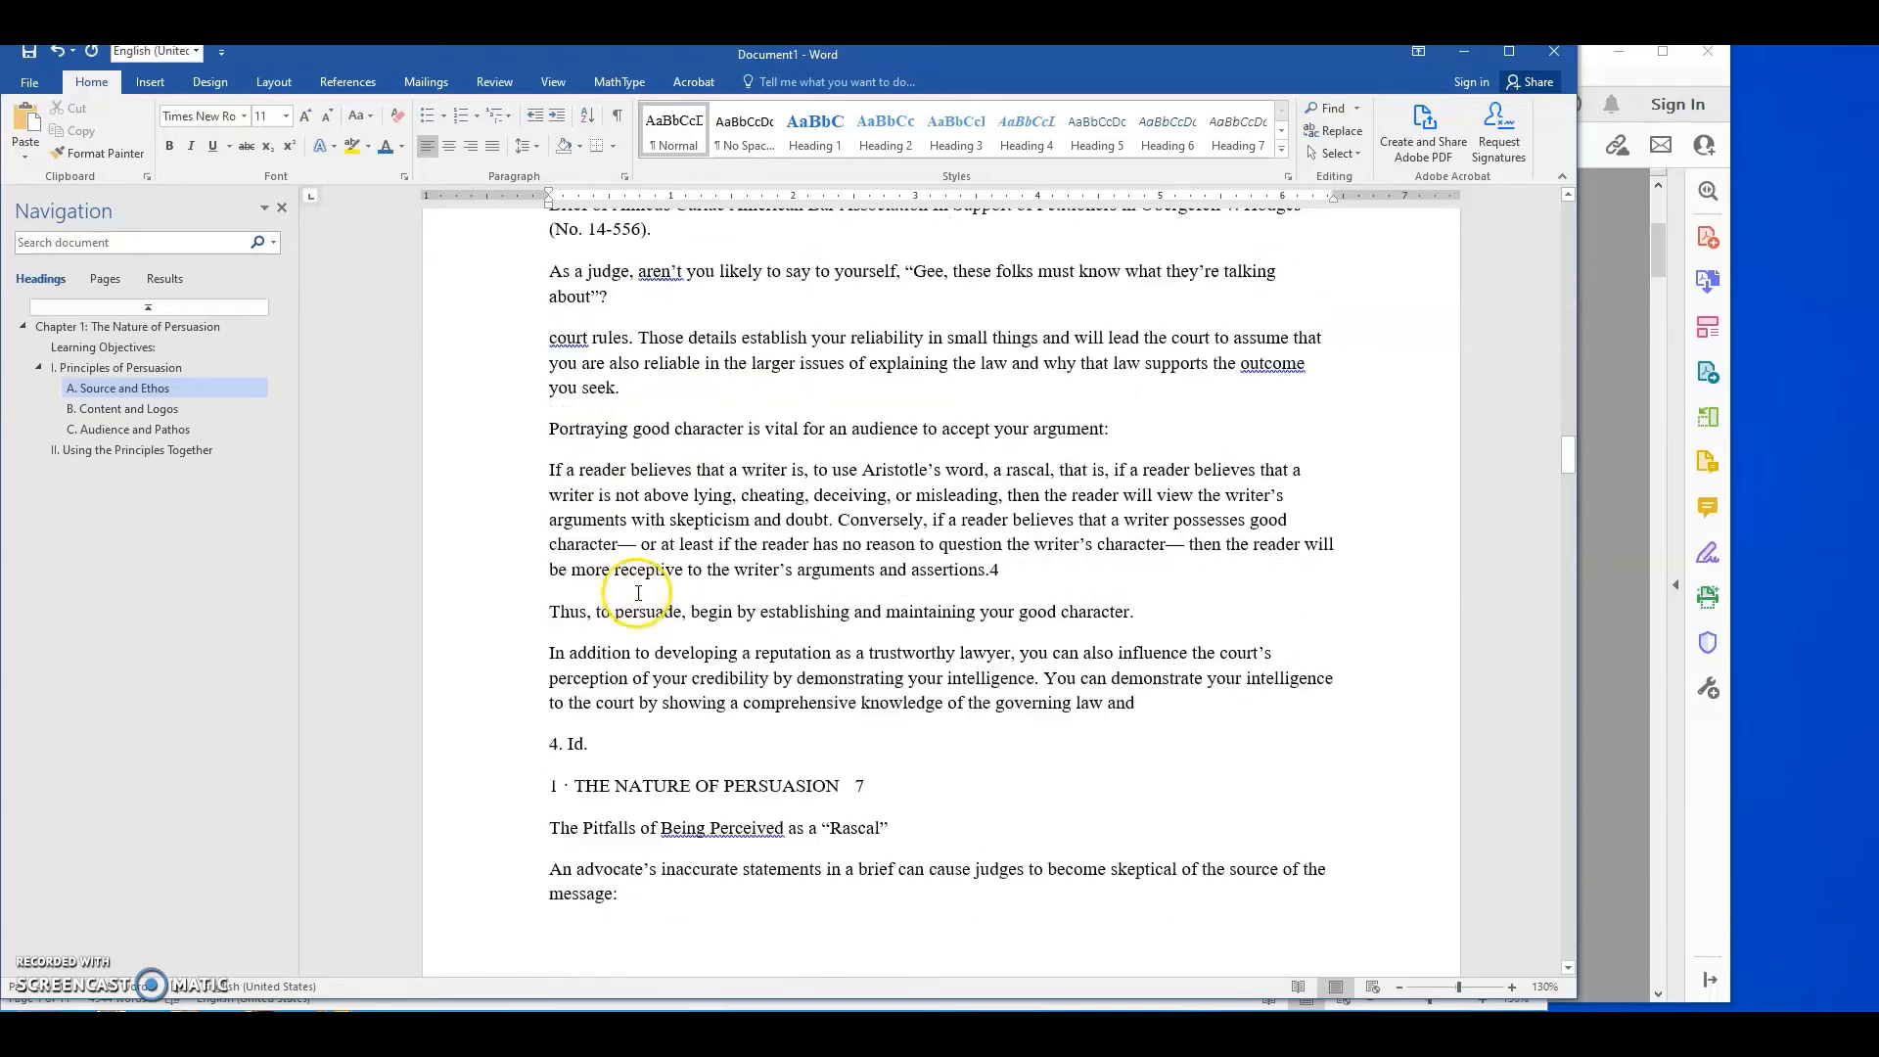
{"action": "scroll", "coordinate": [601, 553], "scroll_direction": "down", "scroll_amount": 1}
{"action": "scroll", "coordinate": [685, 509], "scroll_direction": "up", "scroll_amount": 10}
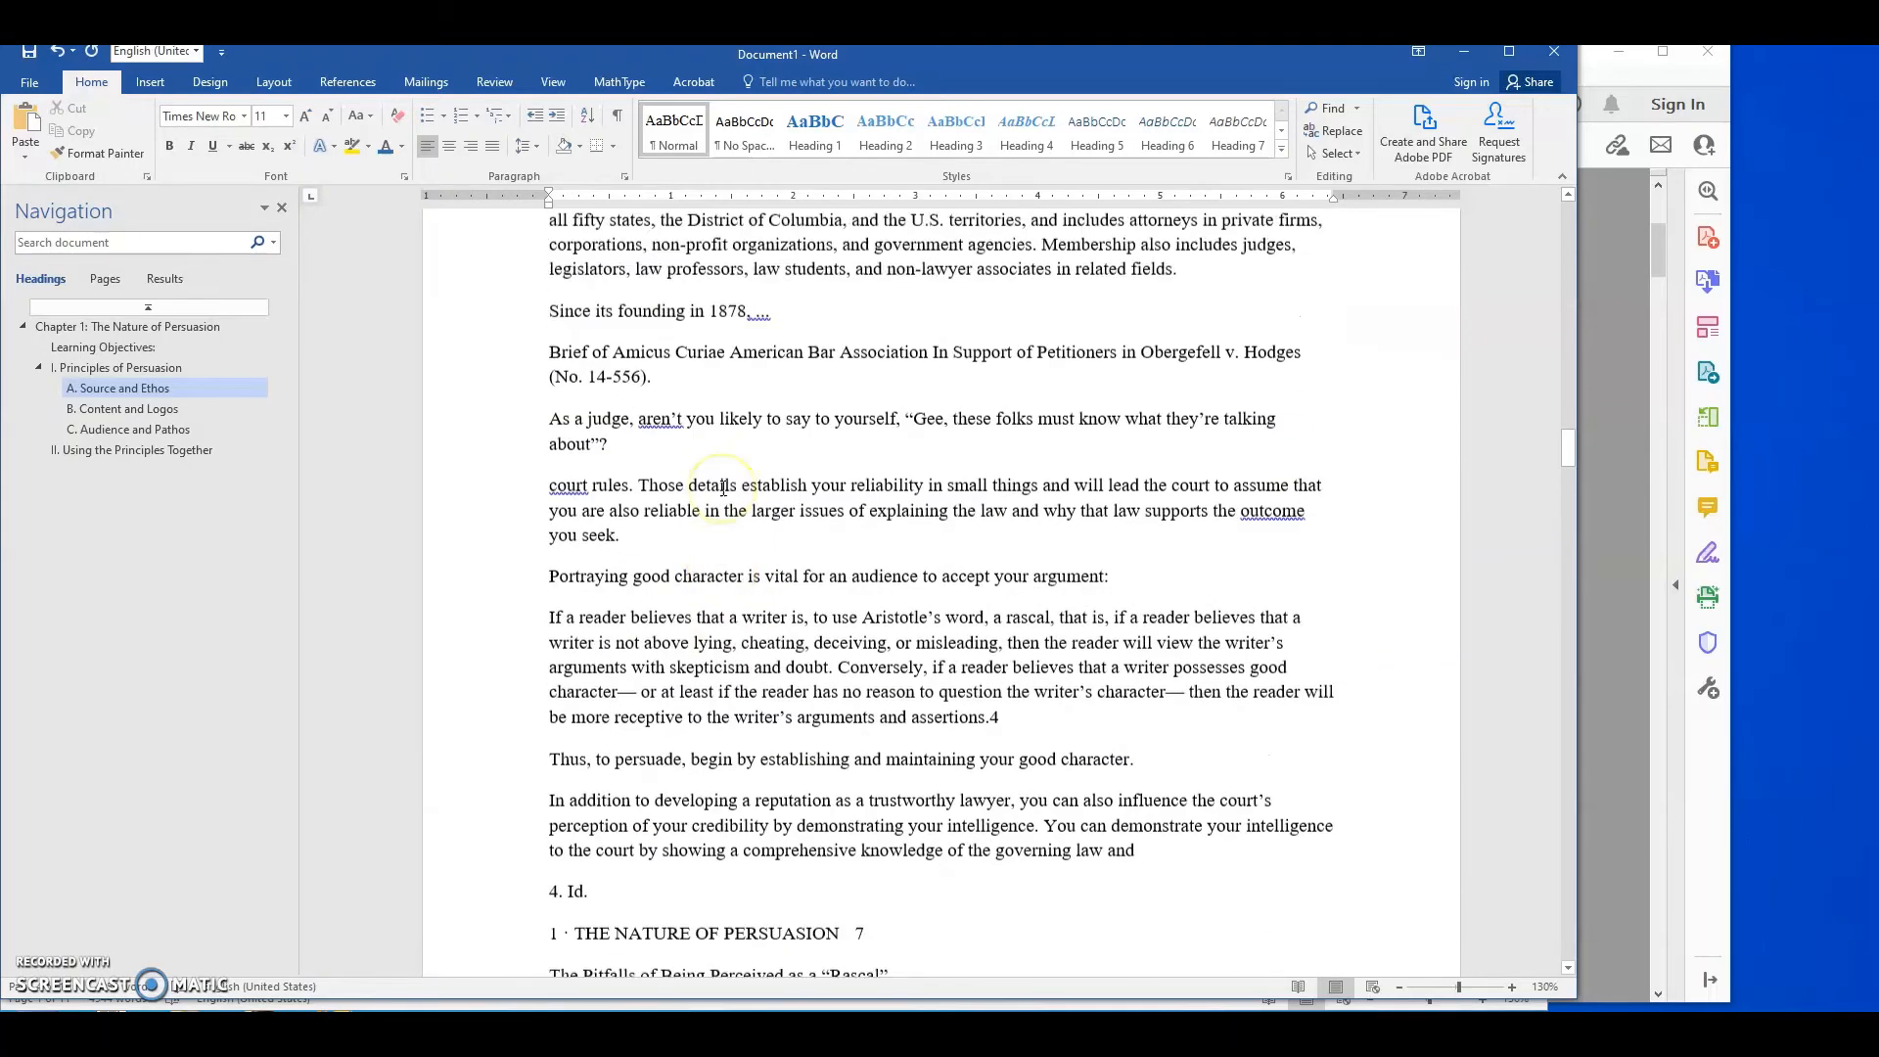
{"action": "scroll", "coordinate": [723, 486], "scroll_direction": "up", "scroll_amount": 5}
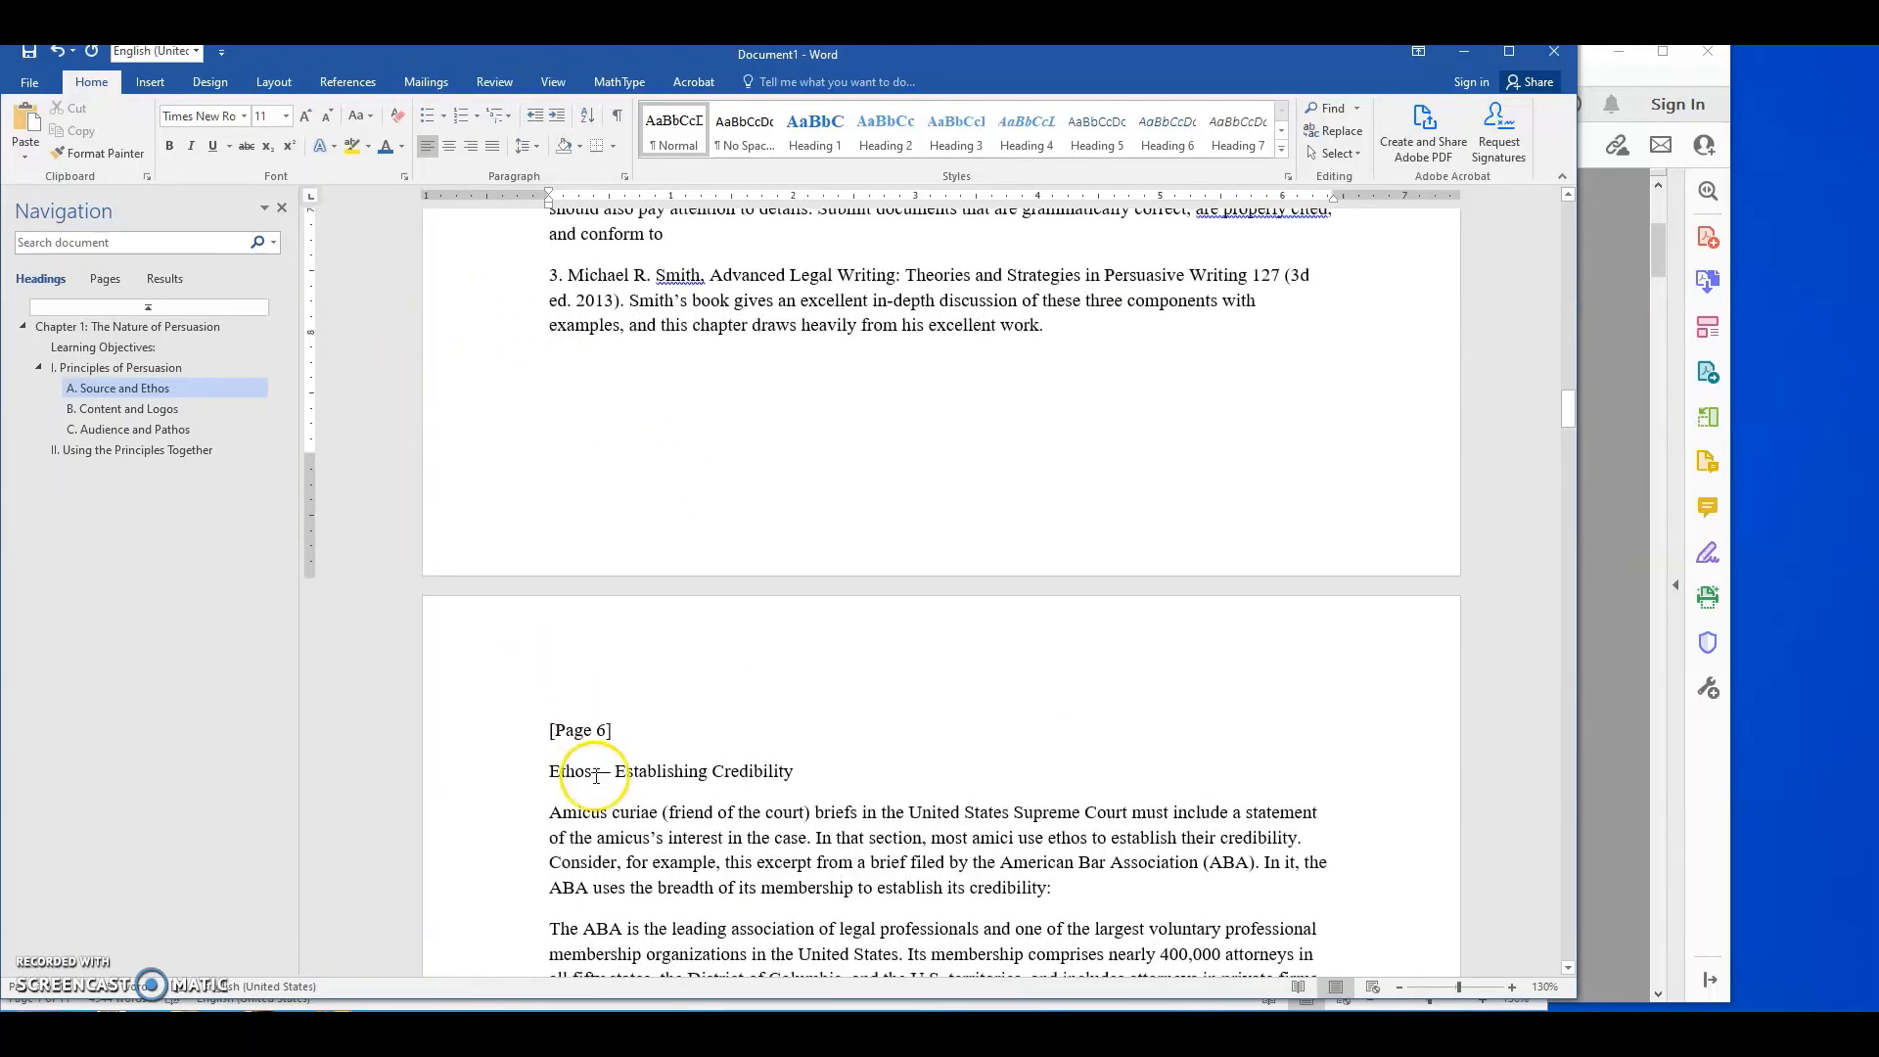
Switch to Document2 and add a "[Page 3]" line in Normal style above the "Chapter 1: The Nature of Persuasion" heading
{"action": "left_click", "coordinate": [603, 1032]}
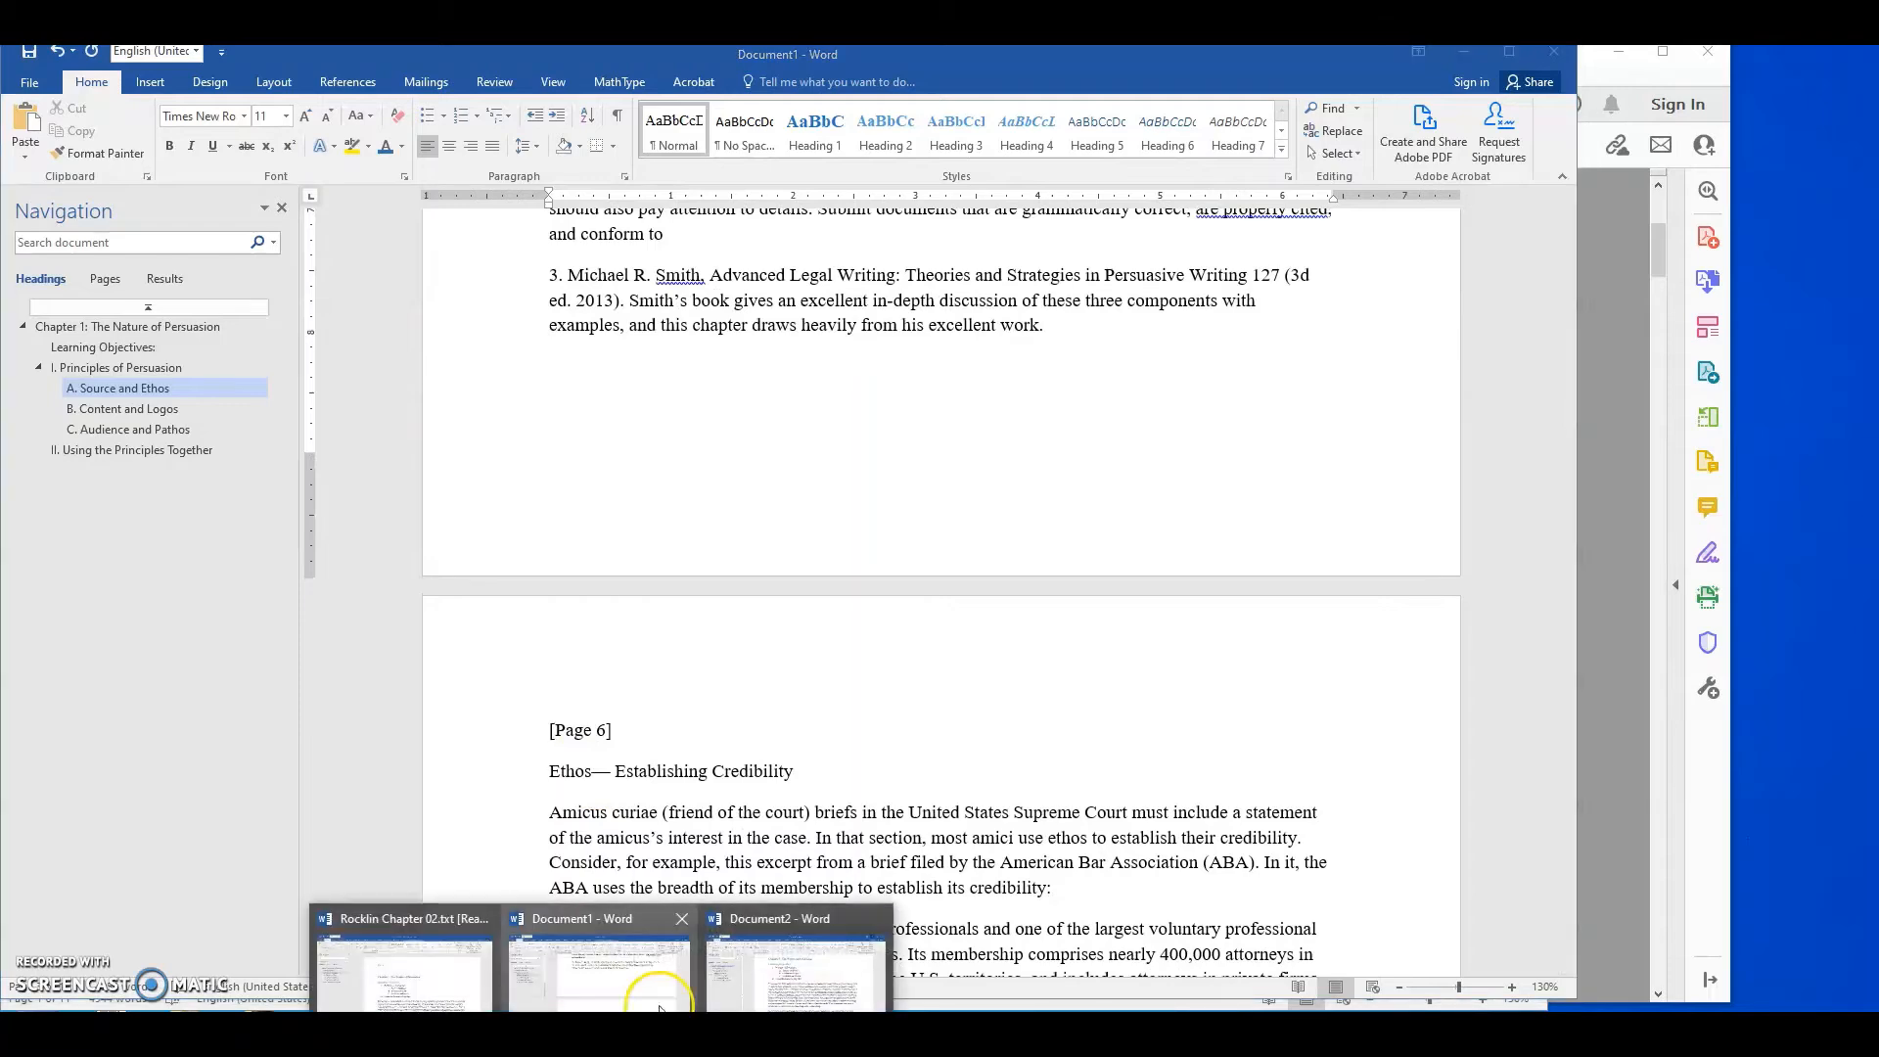
{"action": "left_click", "coordinate": [763, 977]}
{"action": "scroll", "coordinate": [734, 431], "scroll_direction": "up", "scroll_amount": 2}
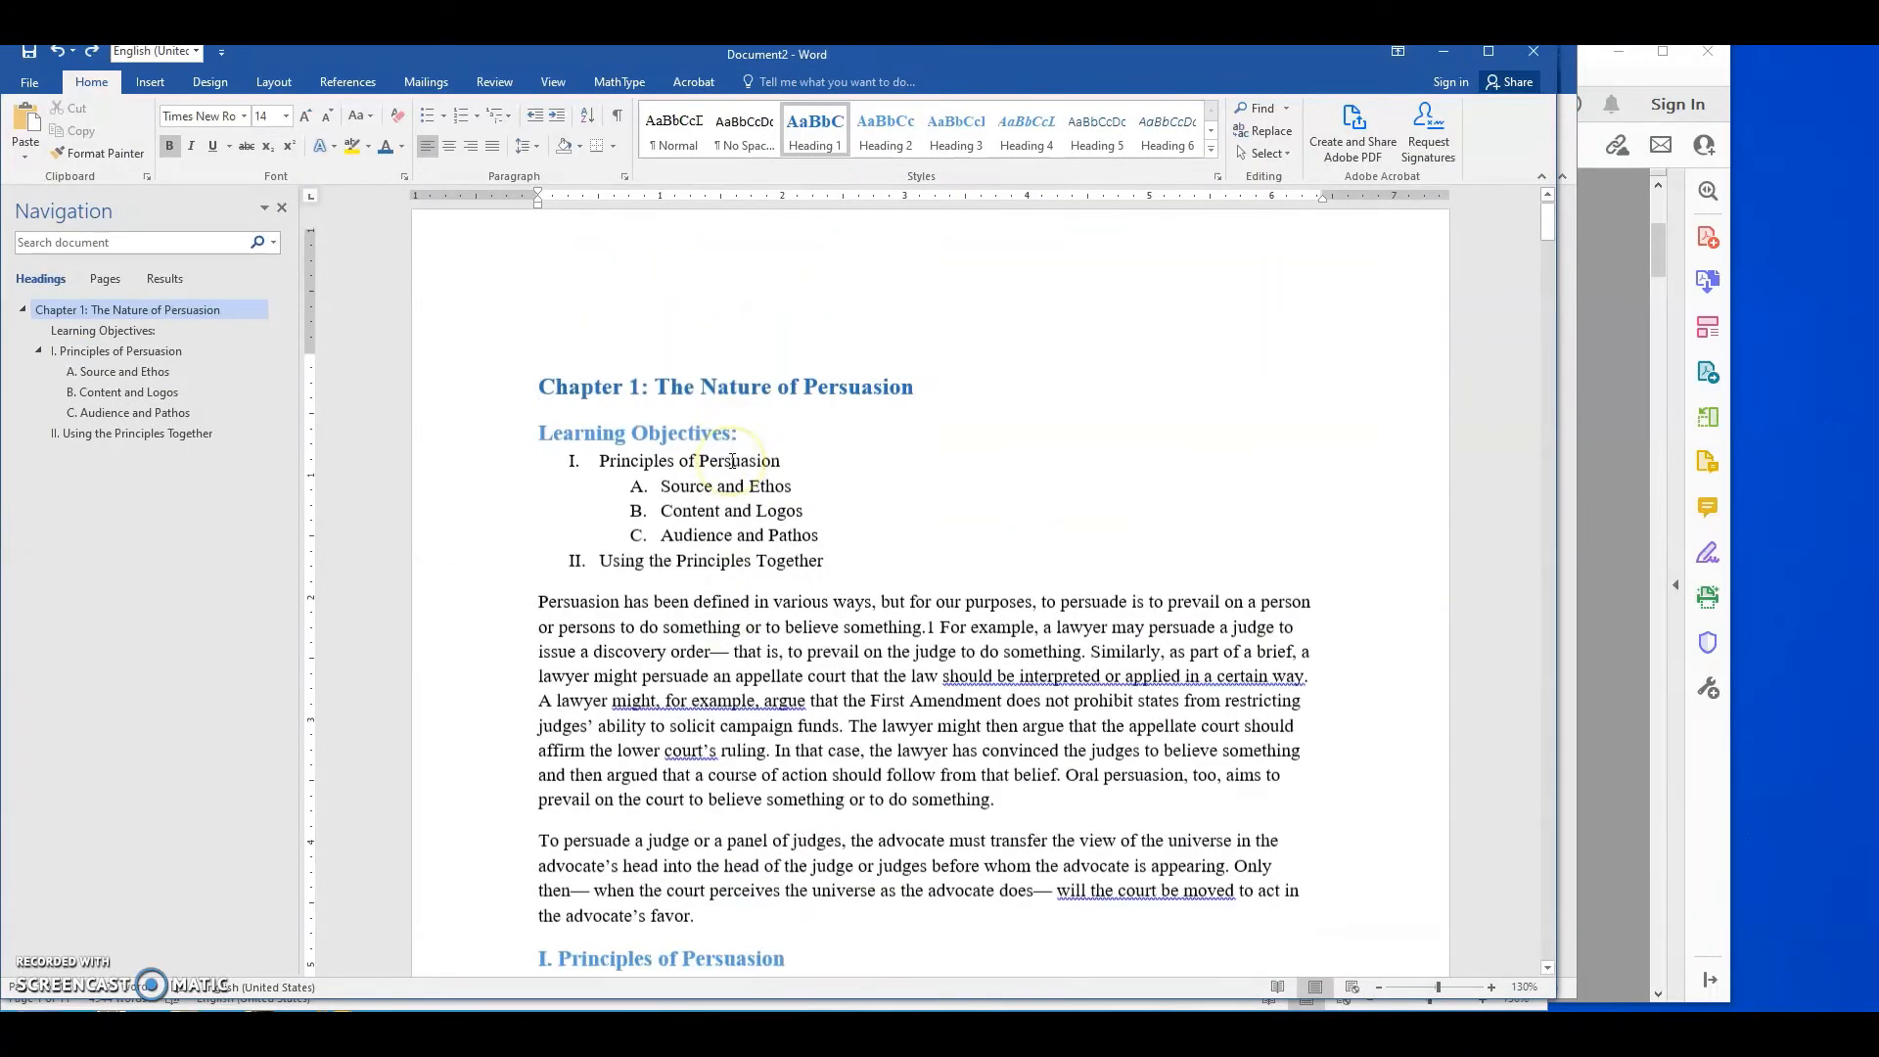
{"action": "scroll", "coordinate": [732, 461], "scroll_direction": "down", "scroll_amount": 7}
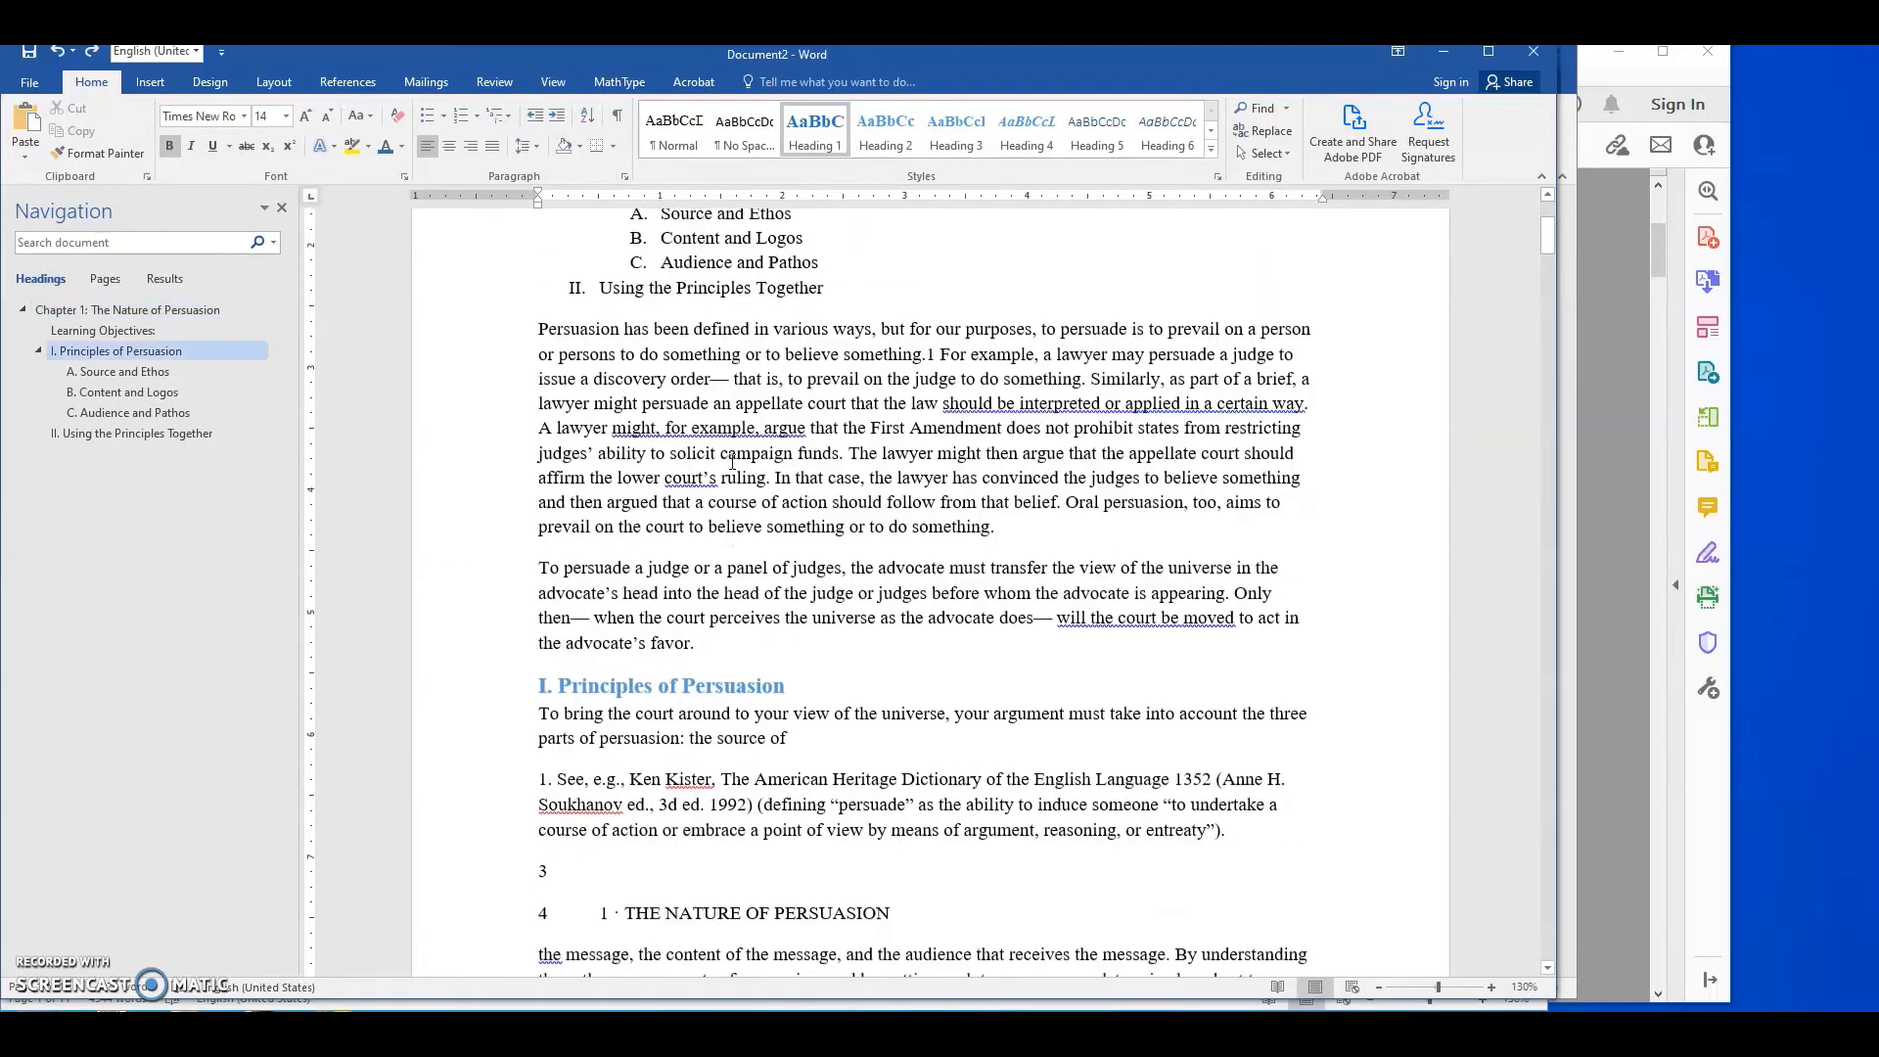
{"action": "scroll", "coordinate": [732, 461], "scroll_direction": "up", "scroll_amount": 4}
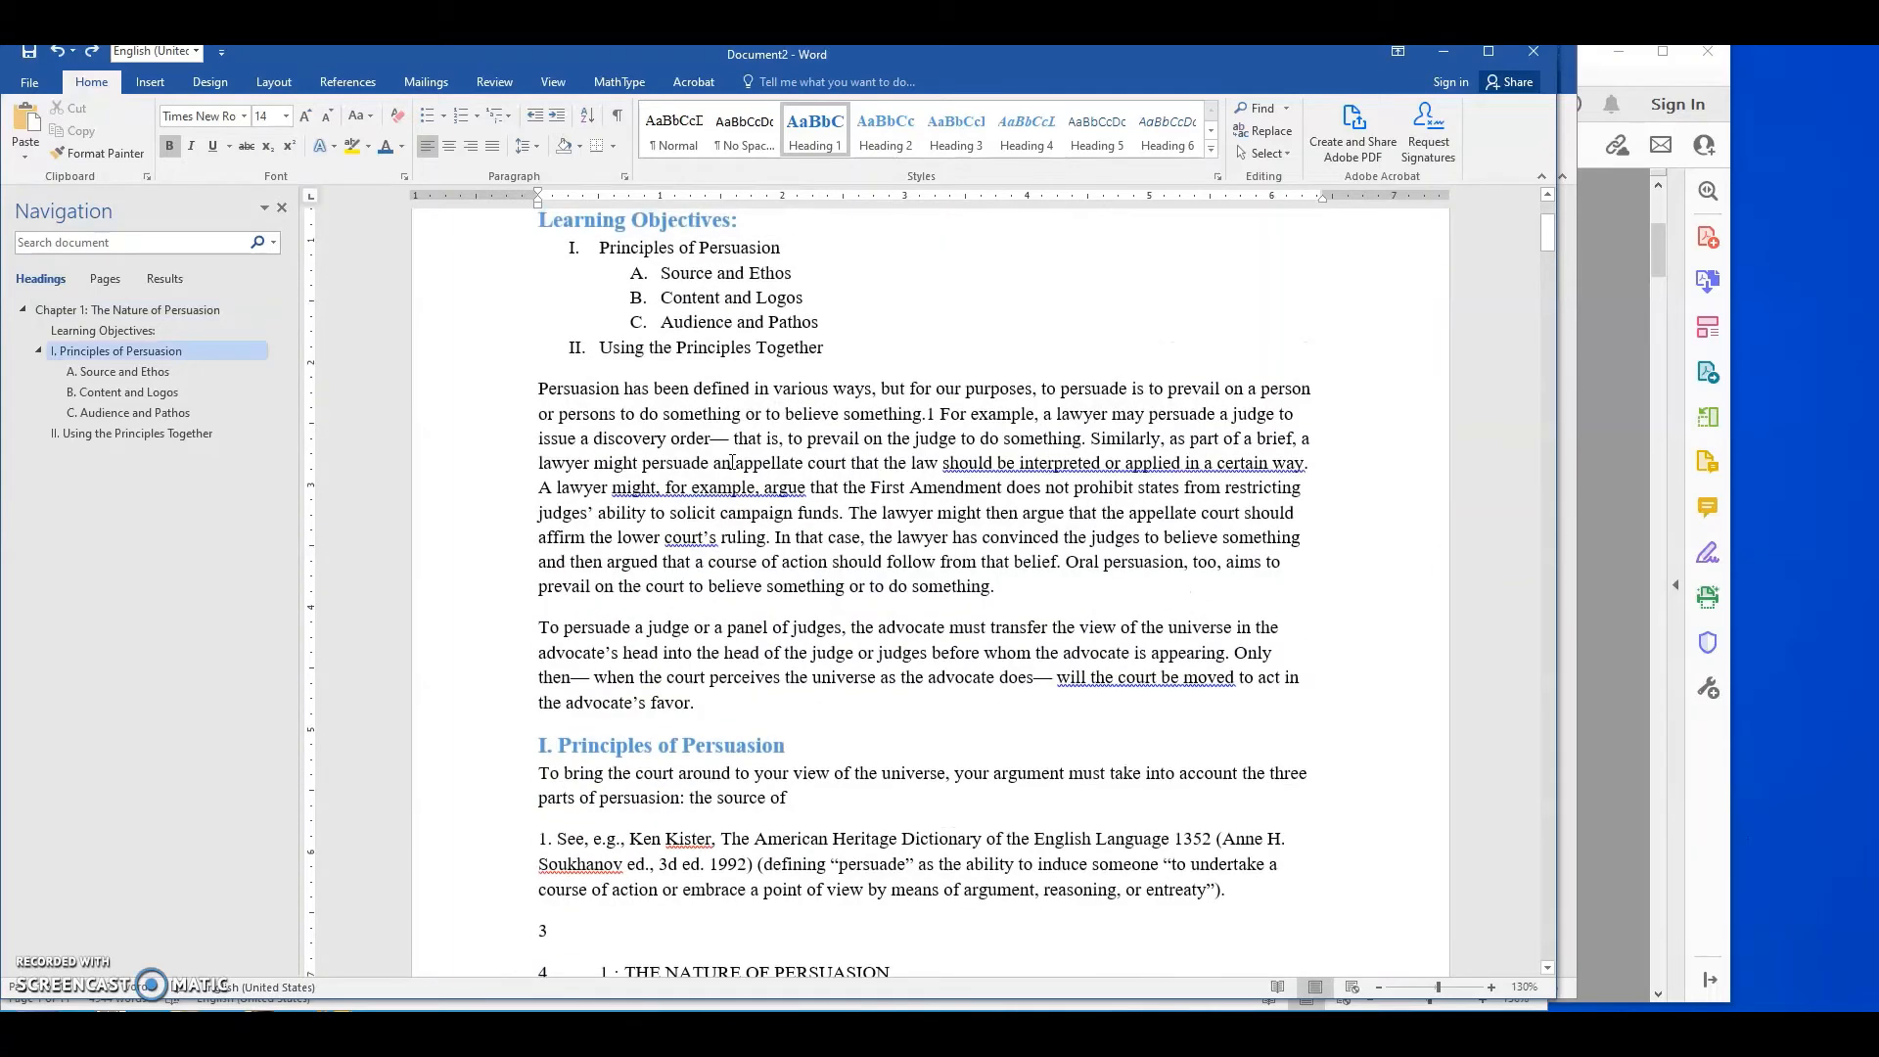
{"action": "scroll", "coordinate": [732, 460], "scroll_direction": "up", "scroll_amount": 3}
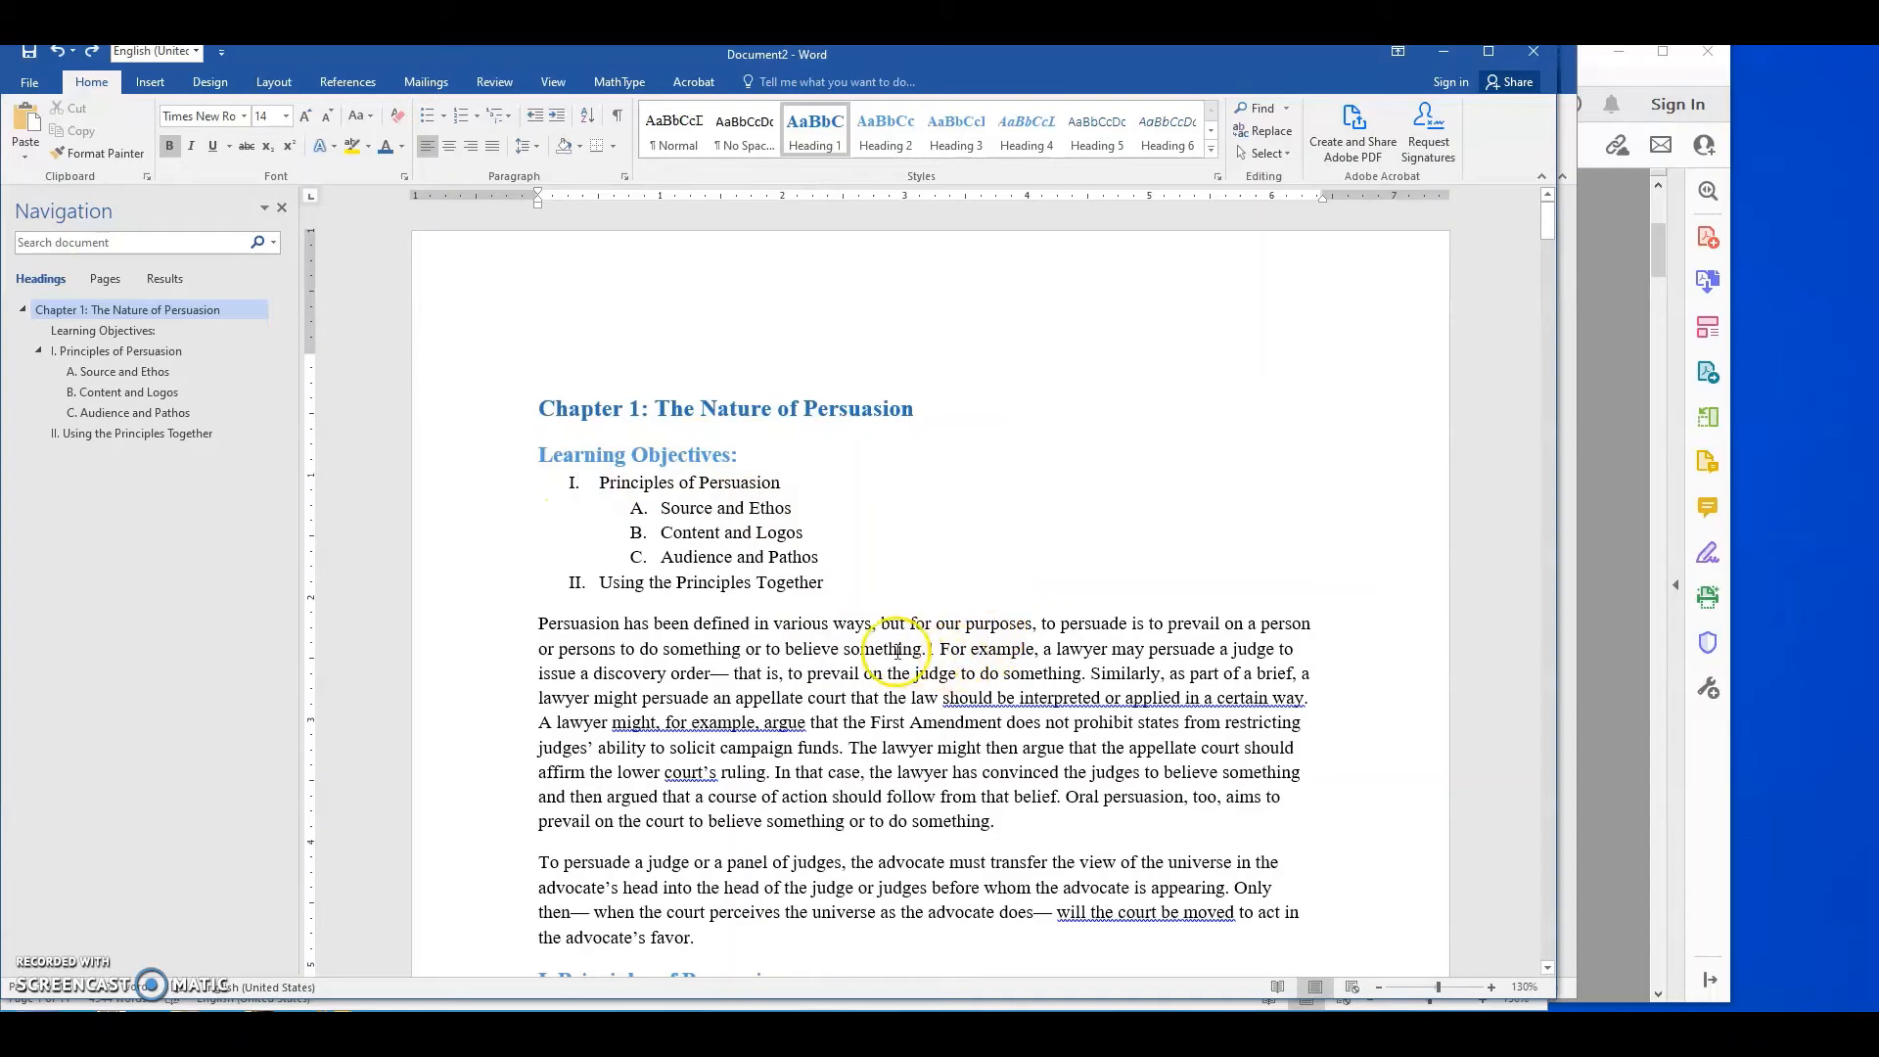
{"action": "scroll", "coordinate": [749, 649], "scroll_direction": "down", "scroll_amount": 7}
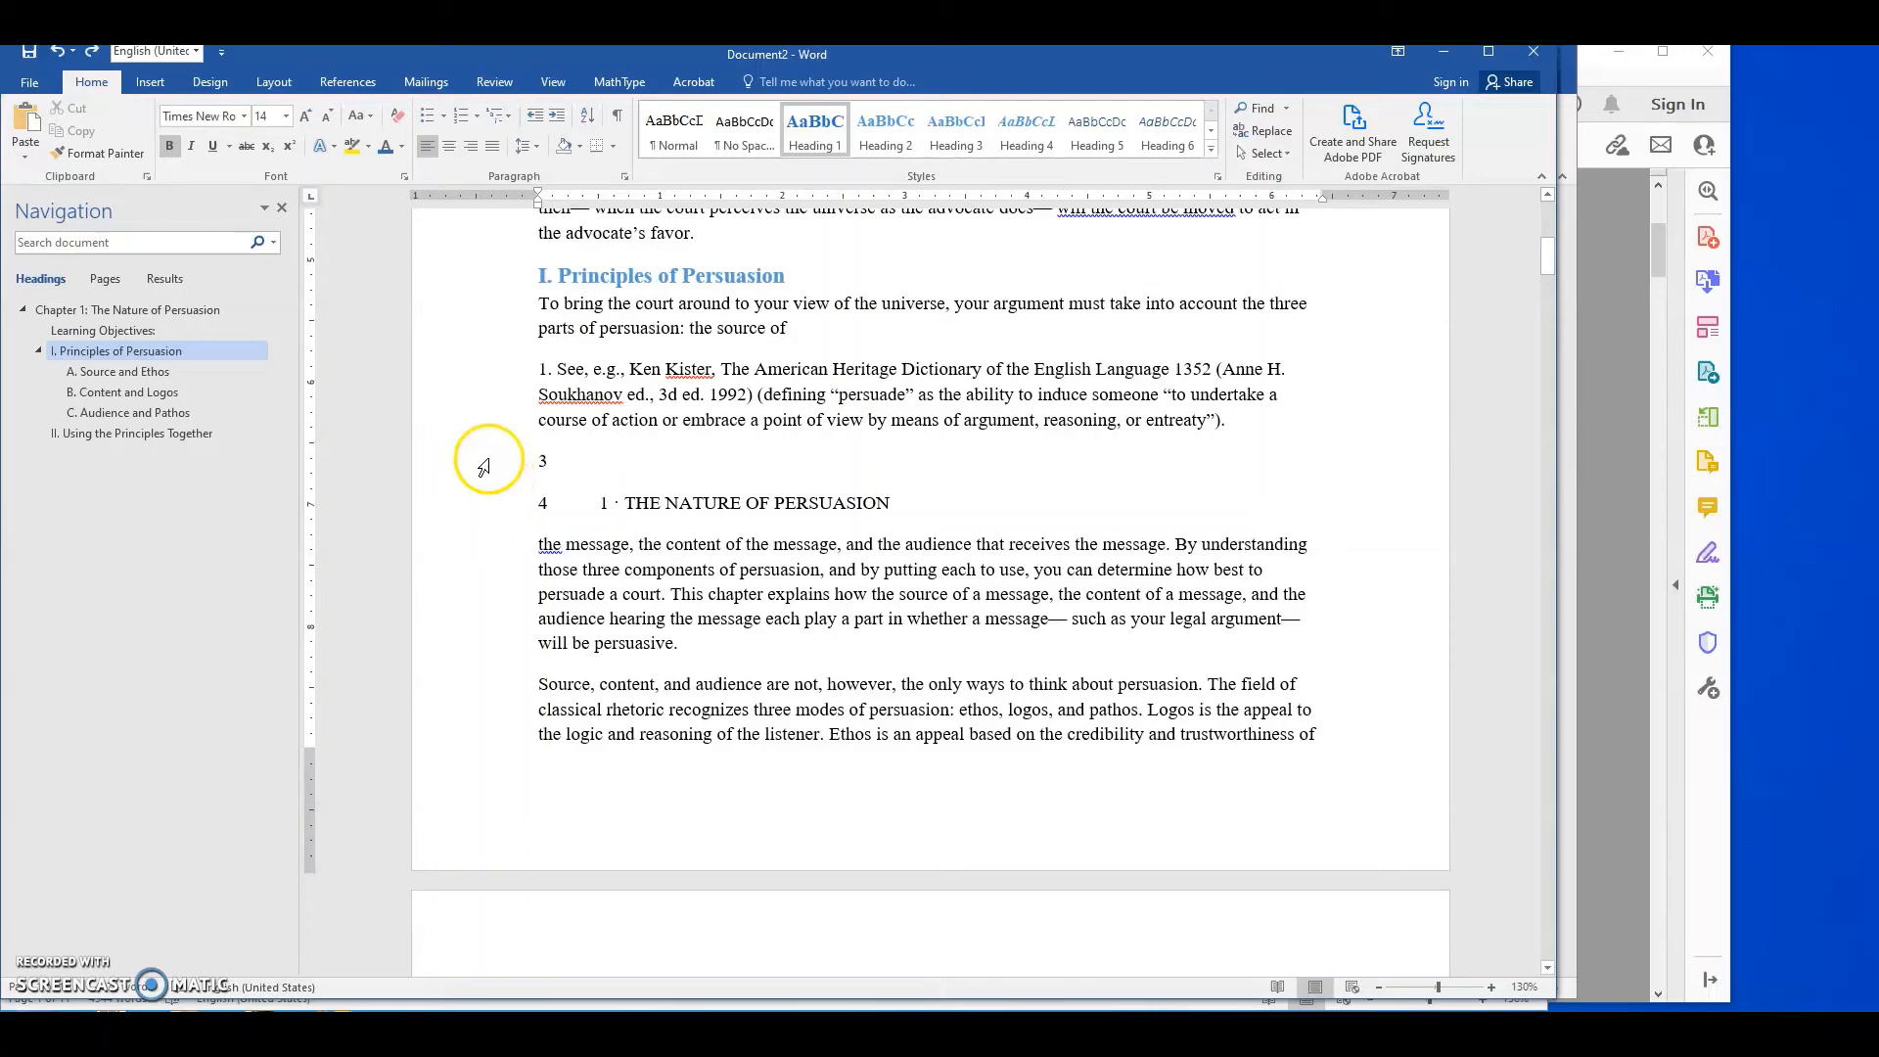
{"action": "key", "text": "ctrl+Home"}
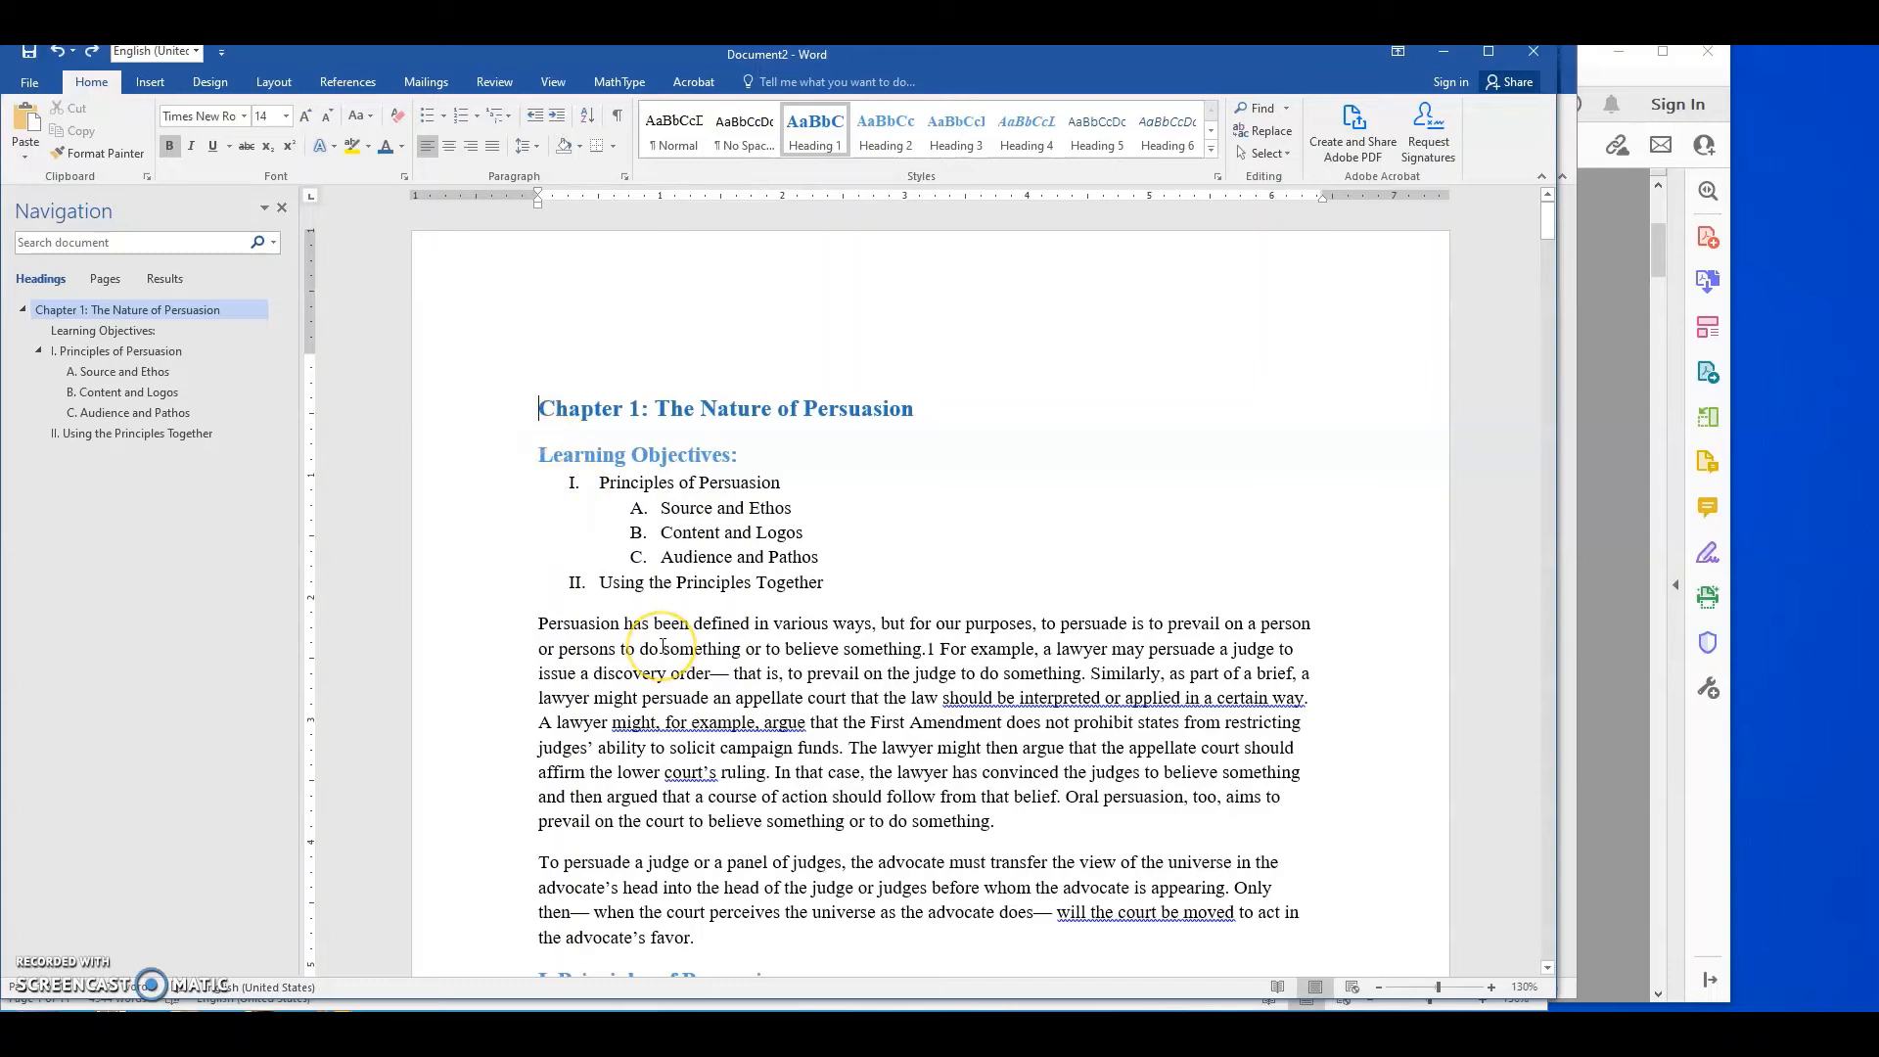
{"action": "type", "text": "[Page 3]"}
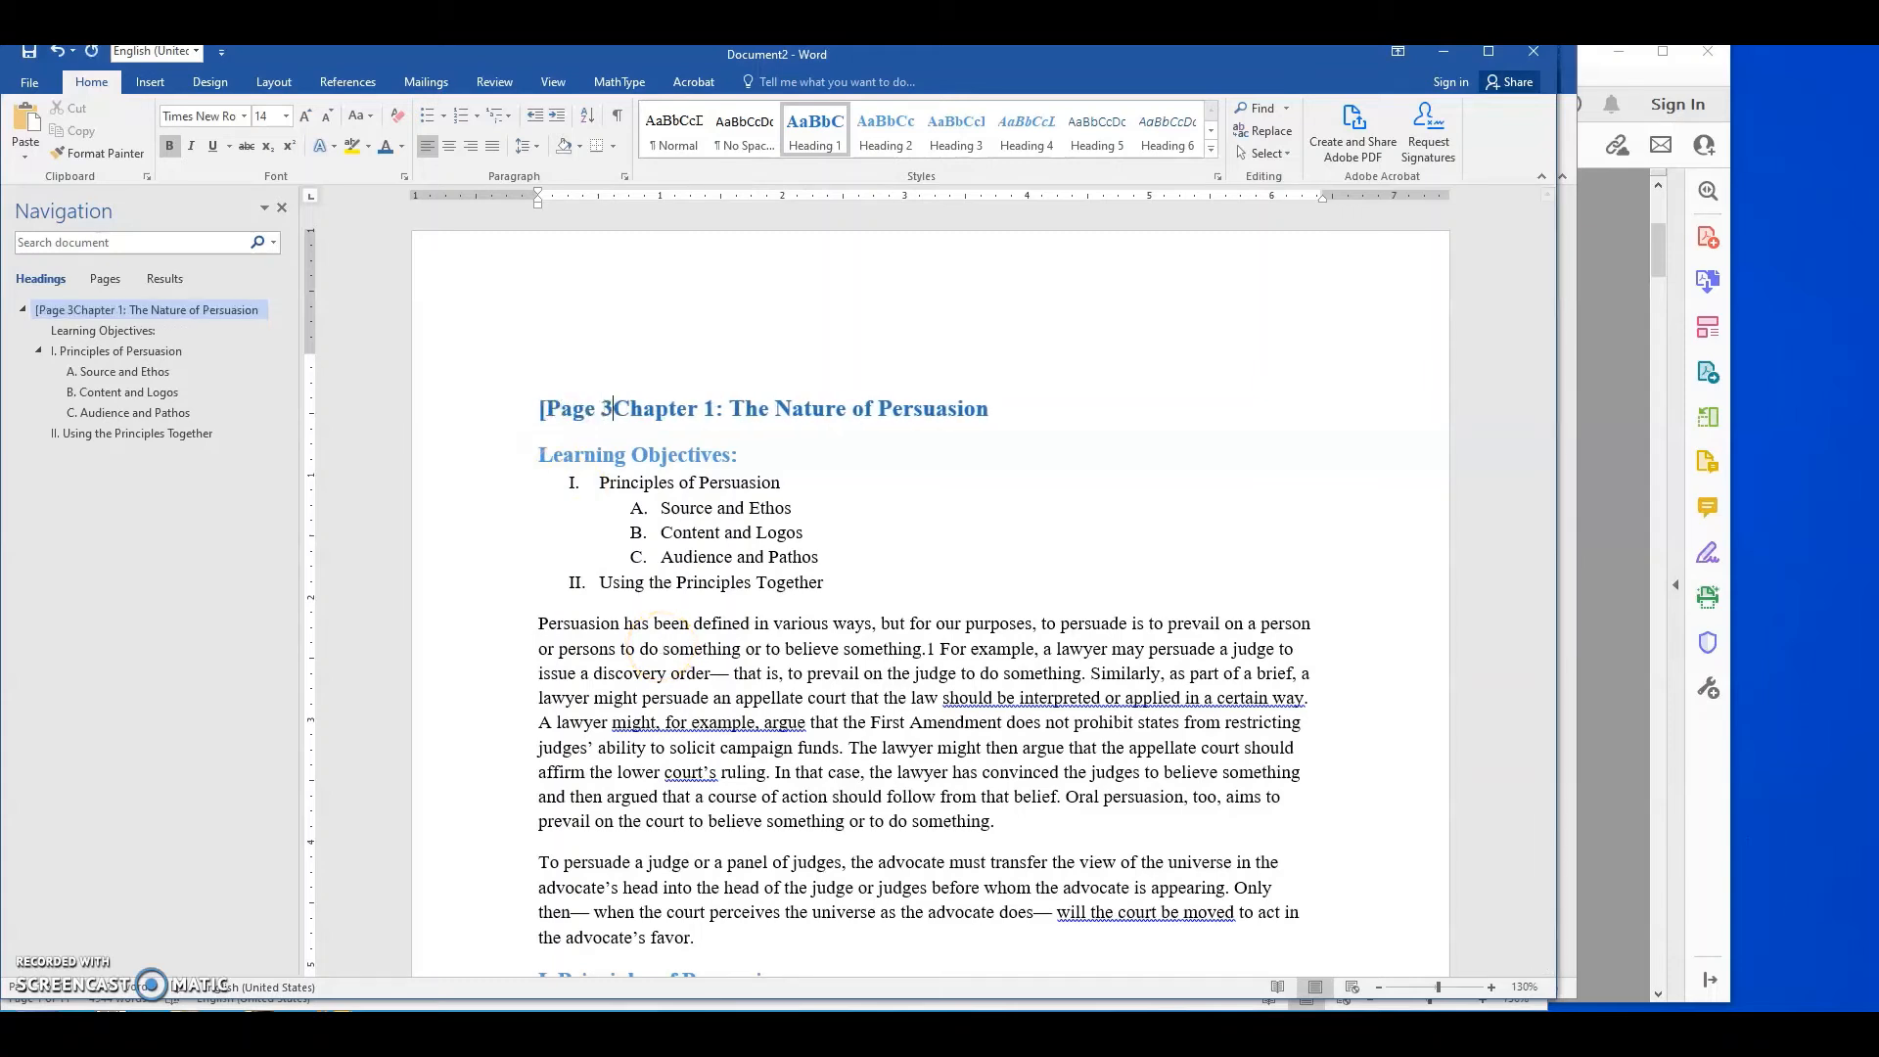
{"action": "key", "text": "Return"}
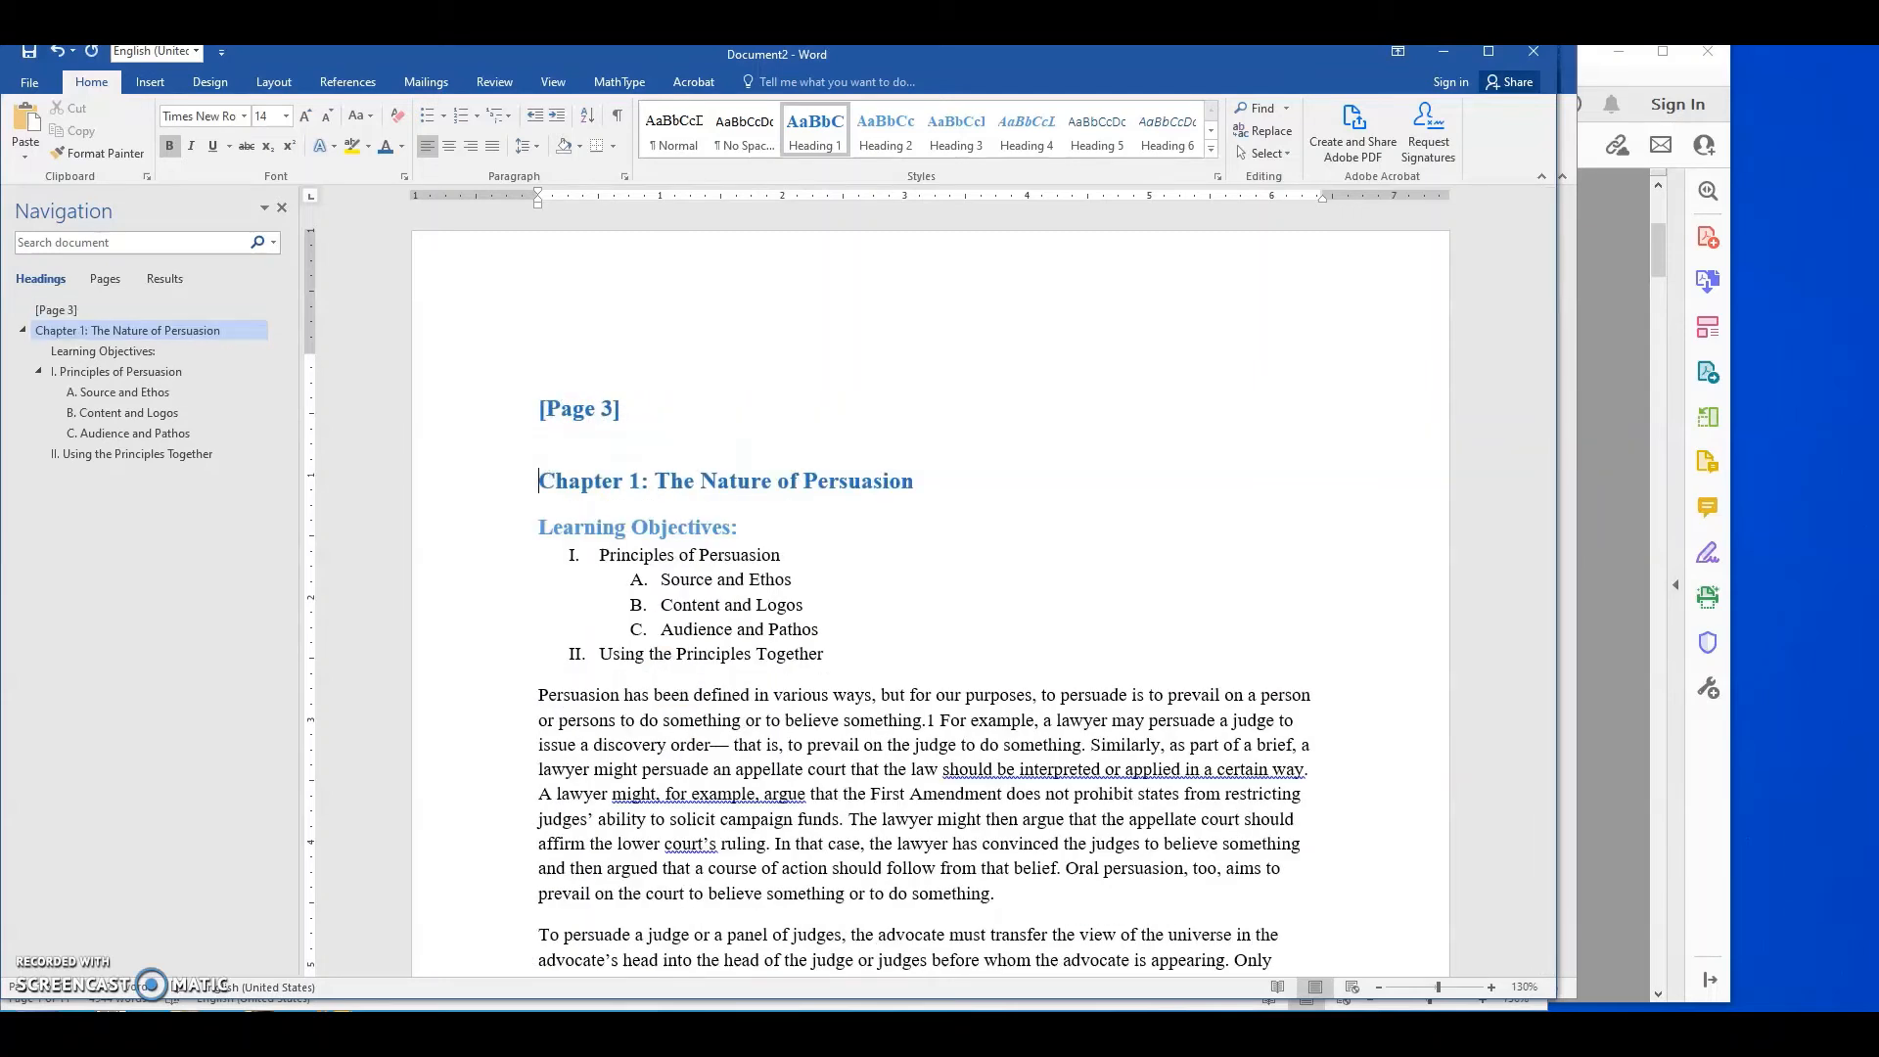
{"action": "left_click", "coordinate": [673, 127]}
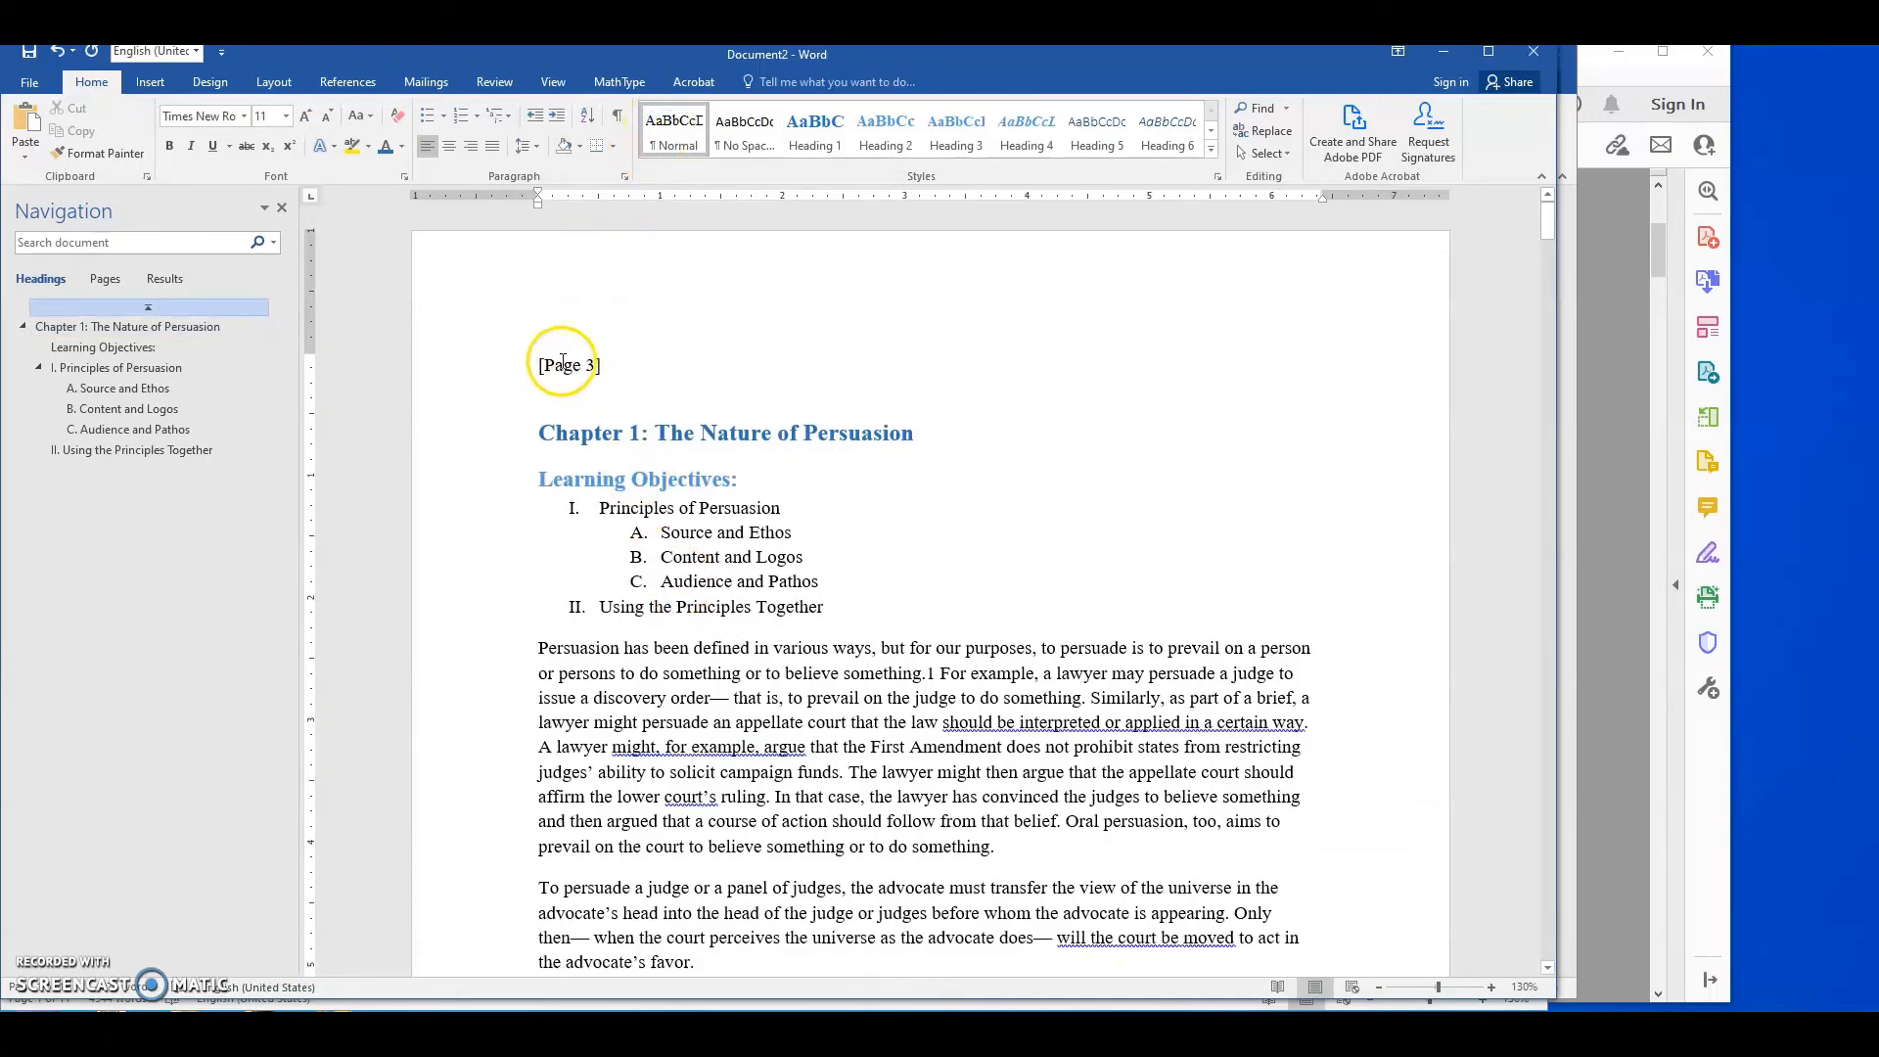
Replace the "3" and "4 1 · THE NATURE OF PERSUASION" lines below footnote 1 with a "[Page 4]" line
{"action": "scroll", "coordinate": [588, 509], "scroll_direction": "down", "scroll_amount": 6}
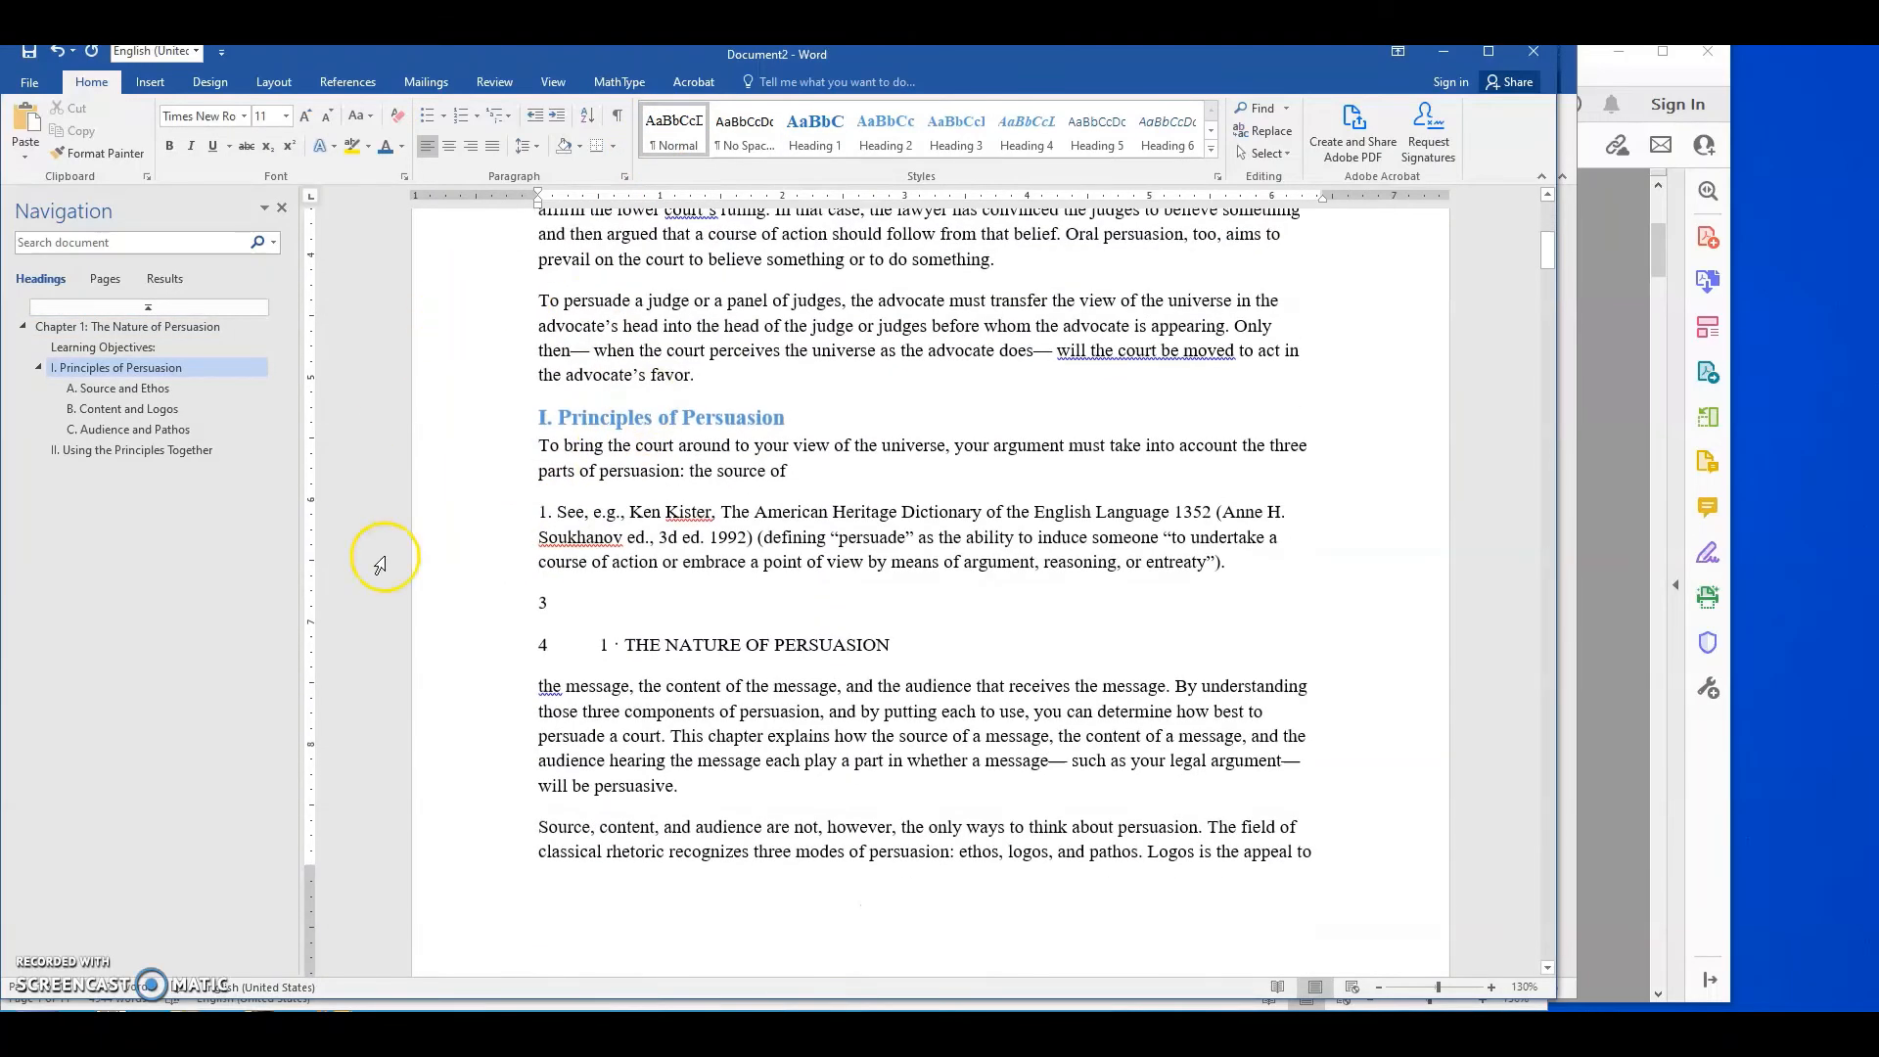
{"action": "left_click_drag", "start_coordinate": [473, 641], "coordinate": [470, 648]}
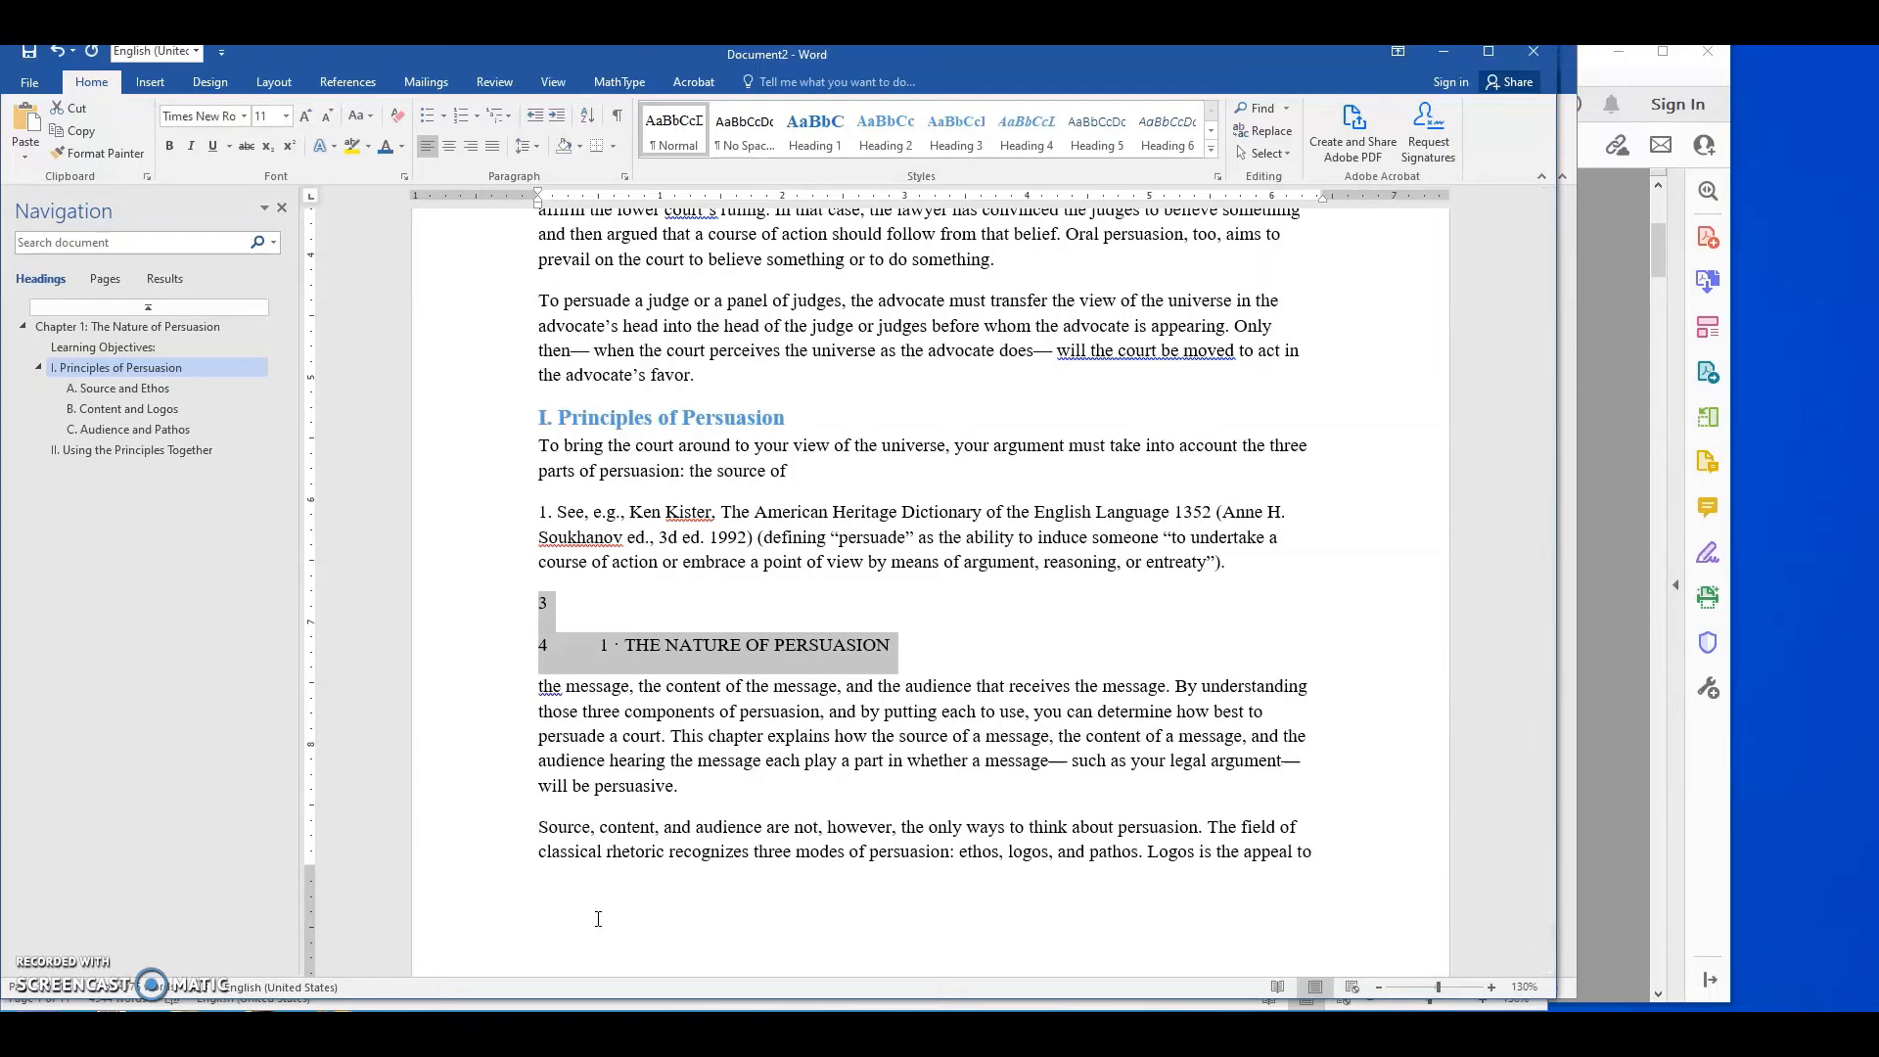
{"action": "key", "text": "Delete"}
{"action": "type", "text": "[Pazge 4"}
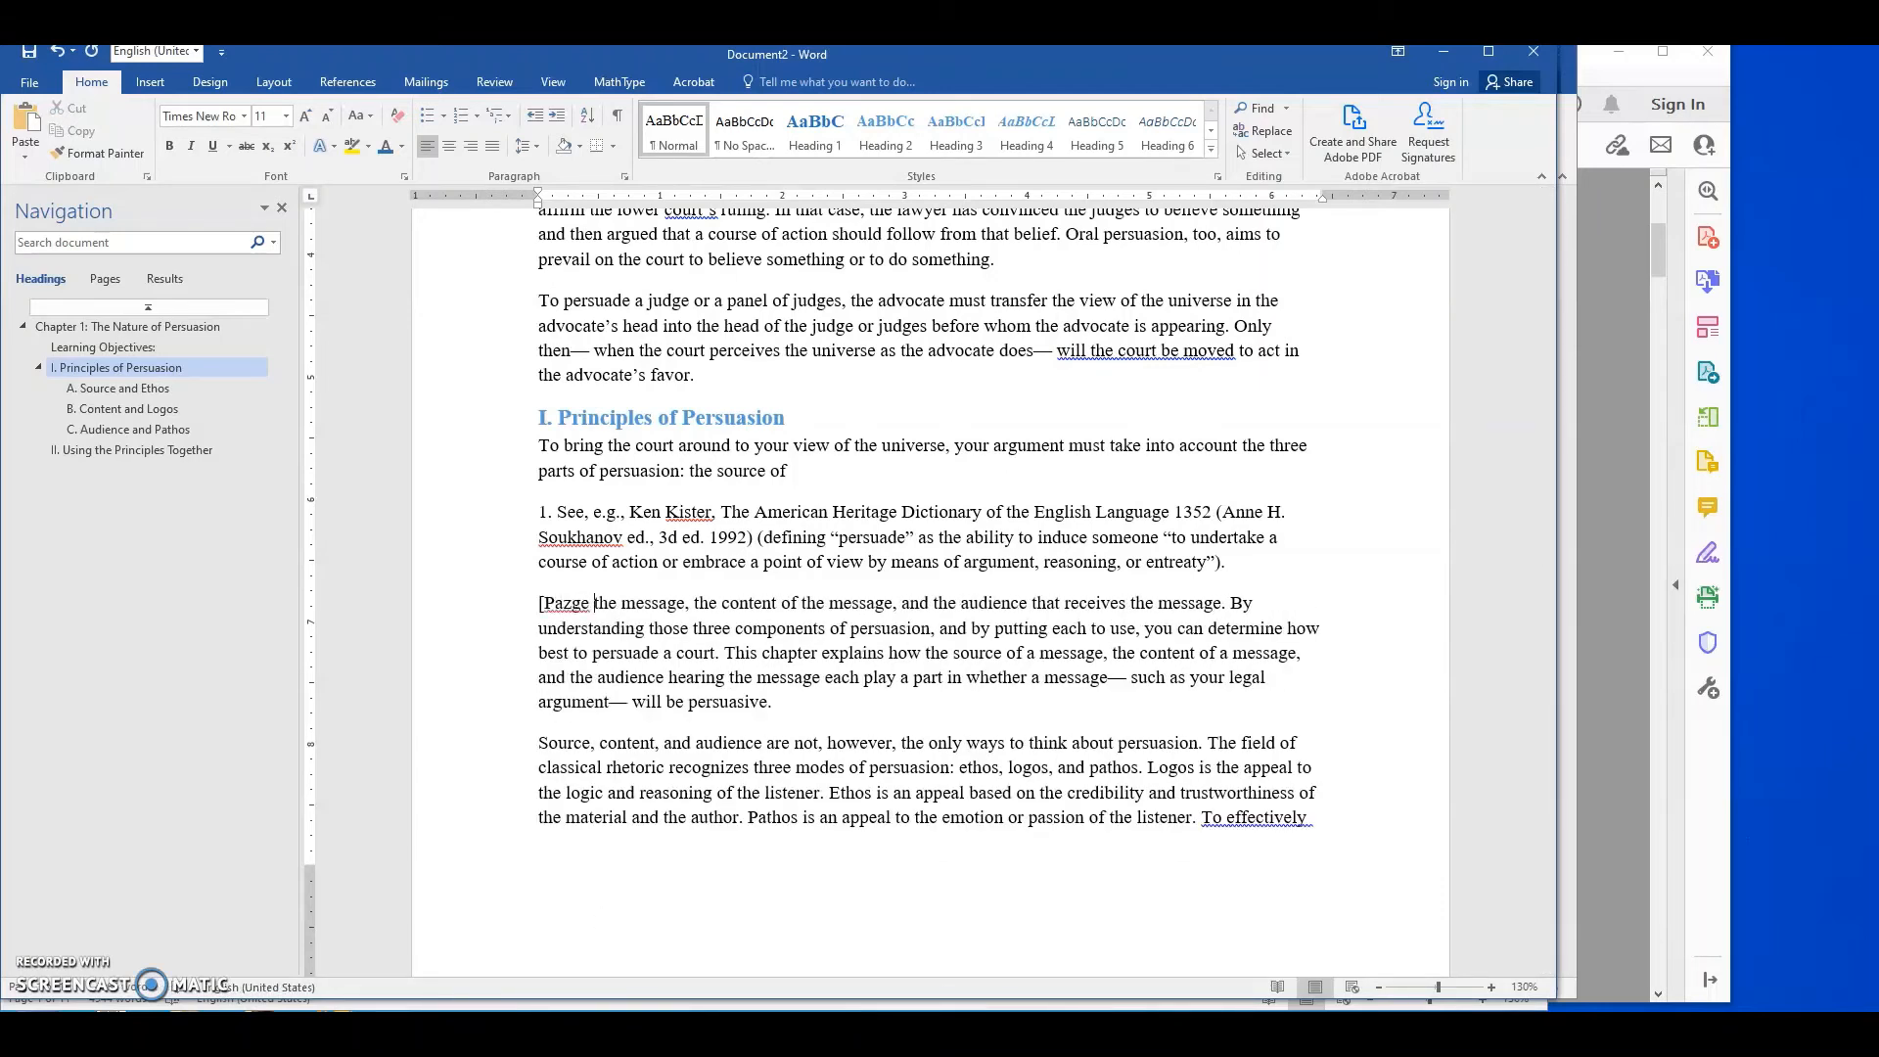
{"action": "type", "text": "]"}
{"action": "key", "text": "Return"}
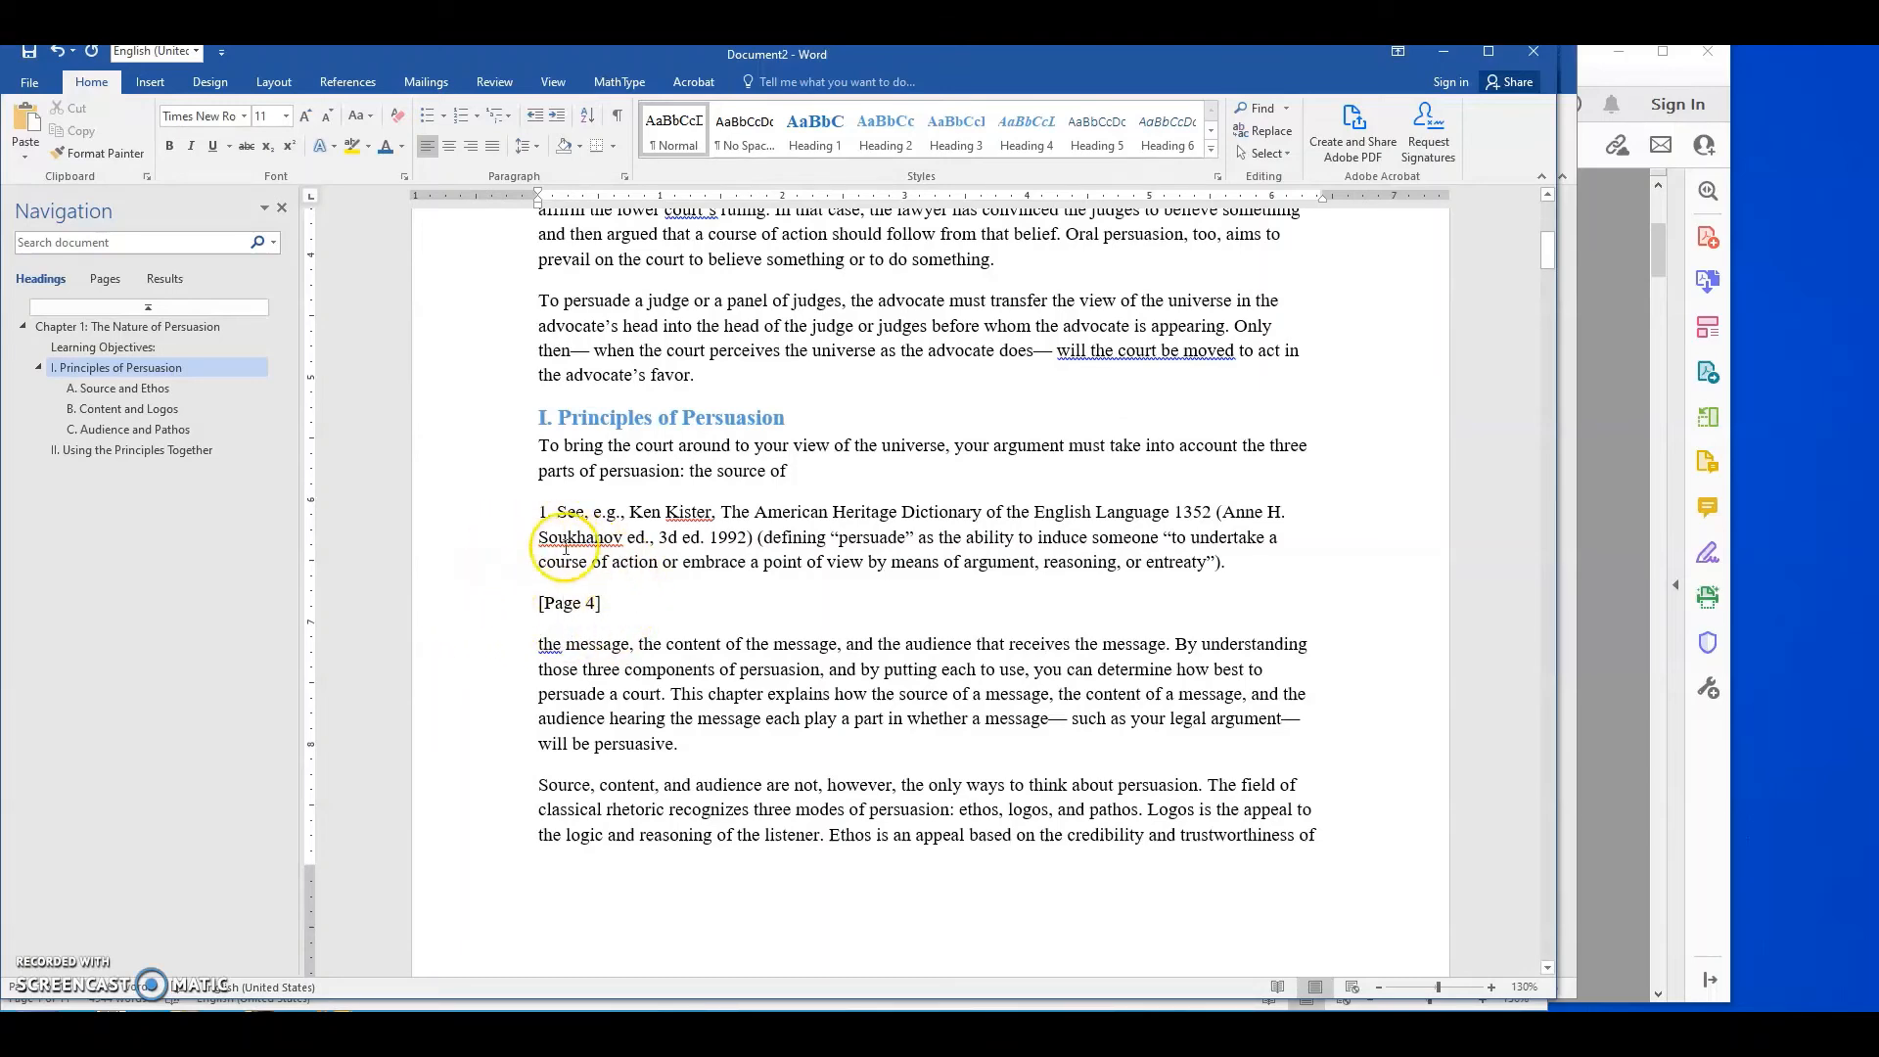
Replace the "1 · THE NATURE OF PERSUASION 5" line below footnote 2 with a "[Page 5]" line
{"action": "scroll", "coordinate": [590, 621], "scroll_direction": "down", "scroll_amount": 2}
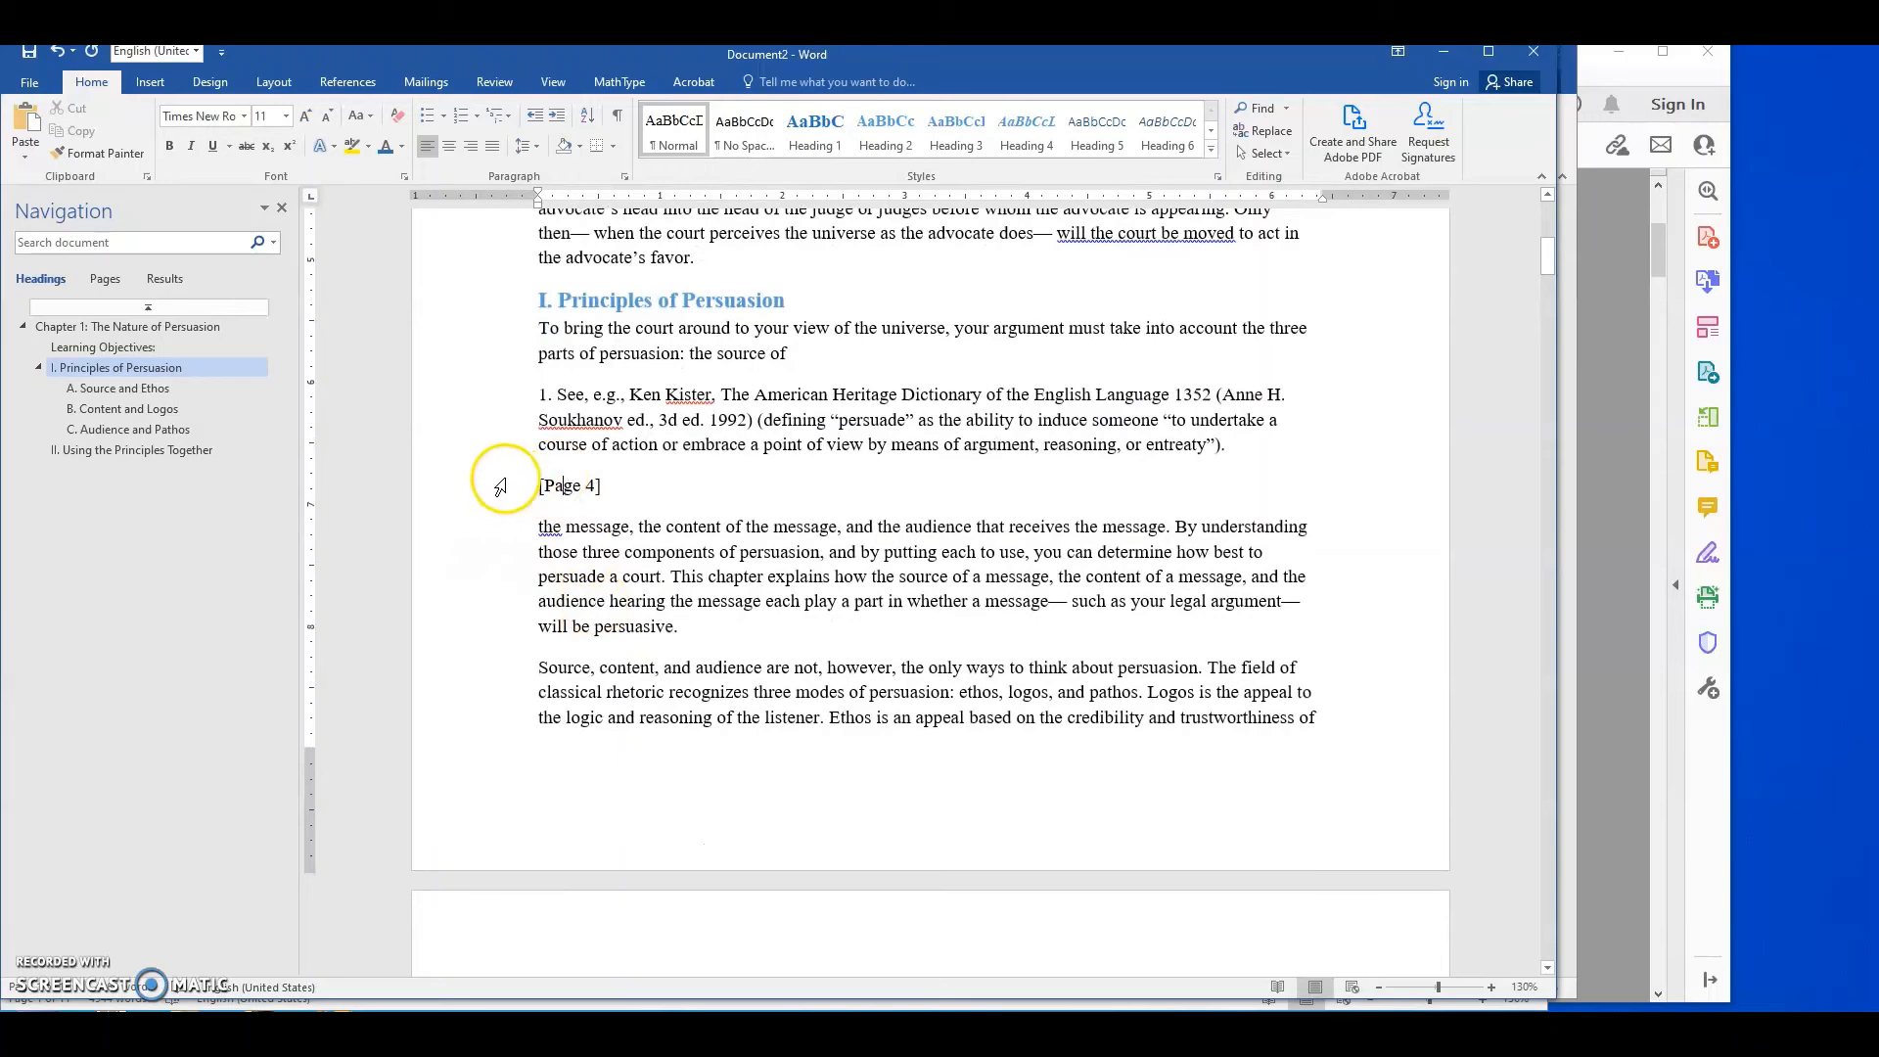
{"action": "scroll", "coordinate": [577, 486], "scroll_direction": "down", "scroll_amount": 8}
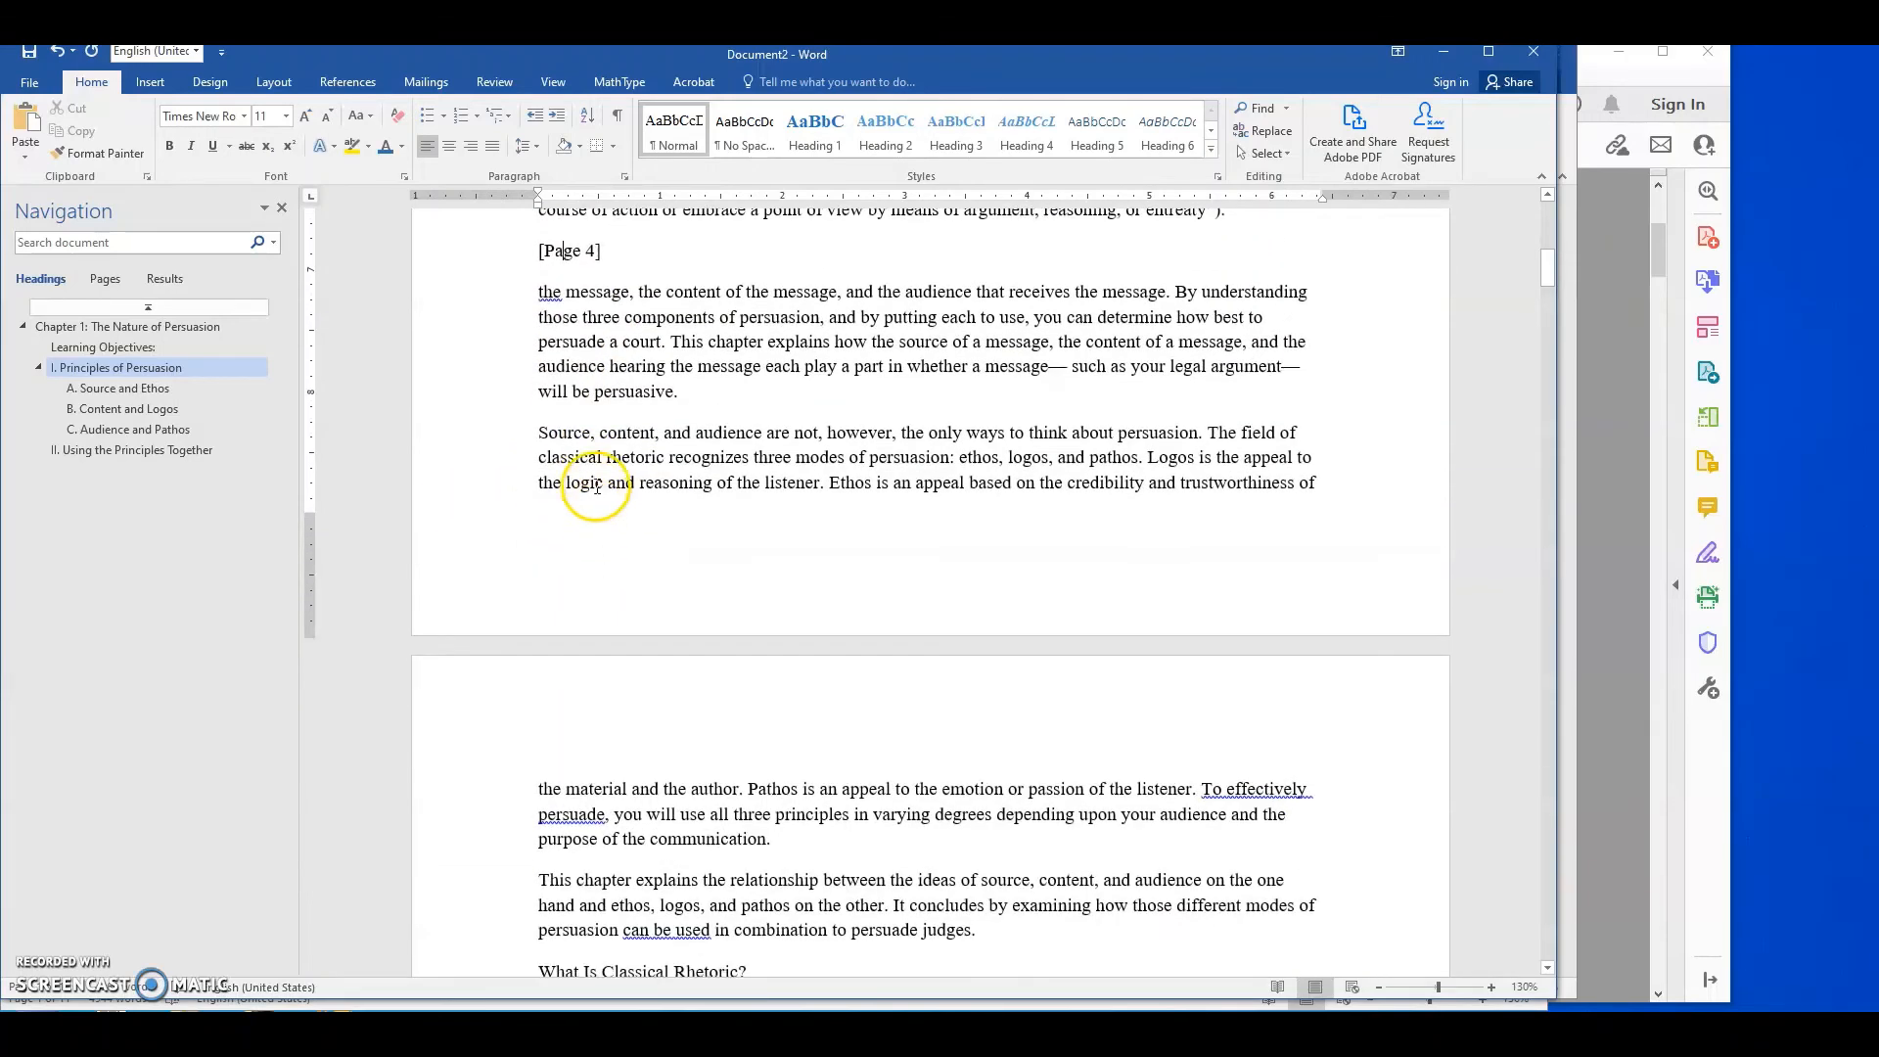
{"action": "scroll", "coordinate": [597, 486], "scroll_direction": "down", "scroll_amount": 8}
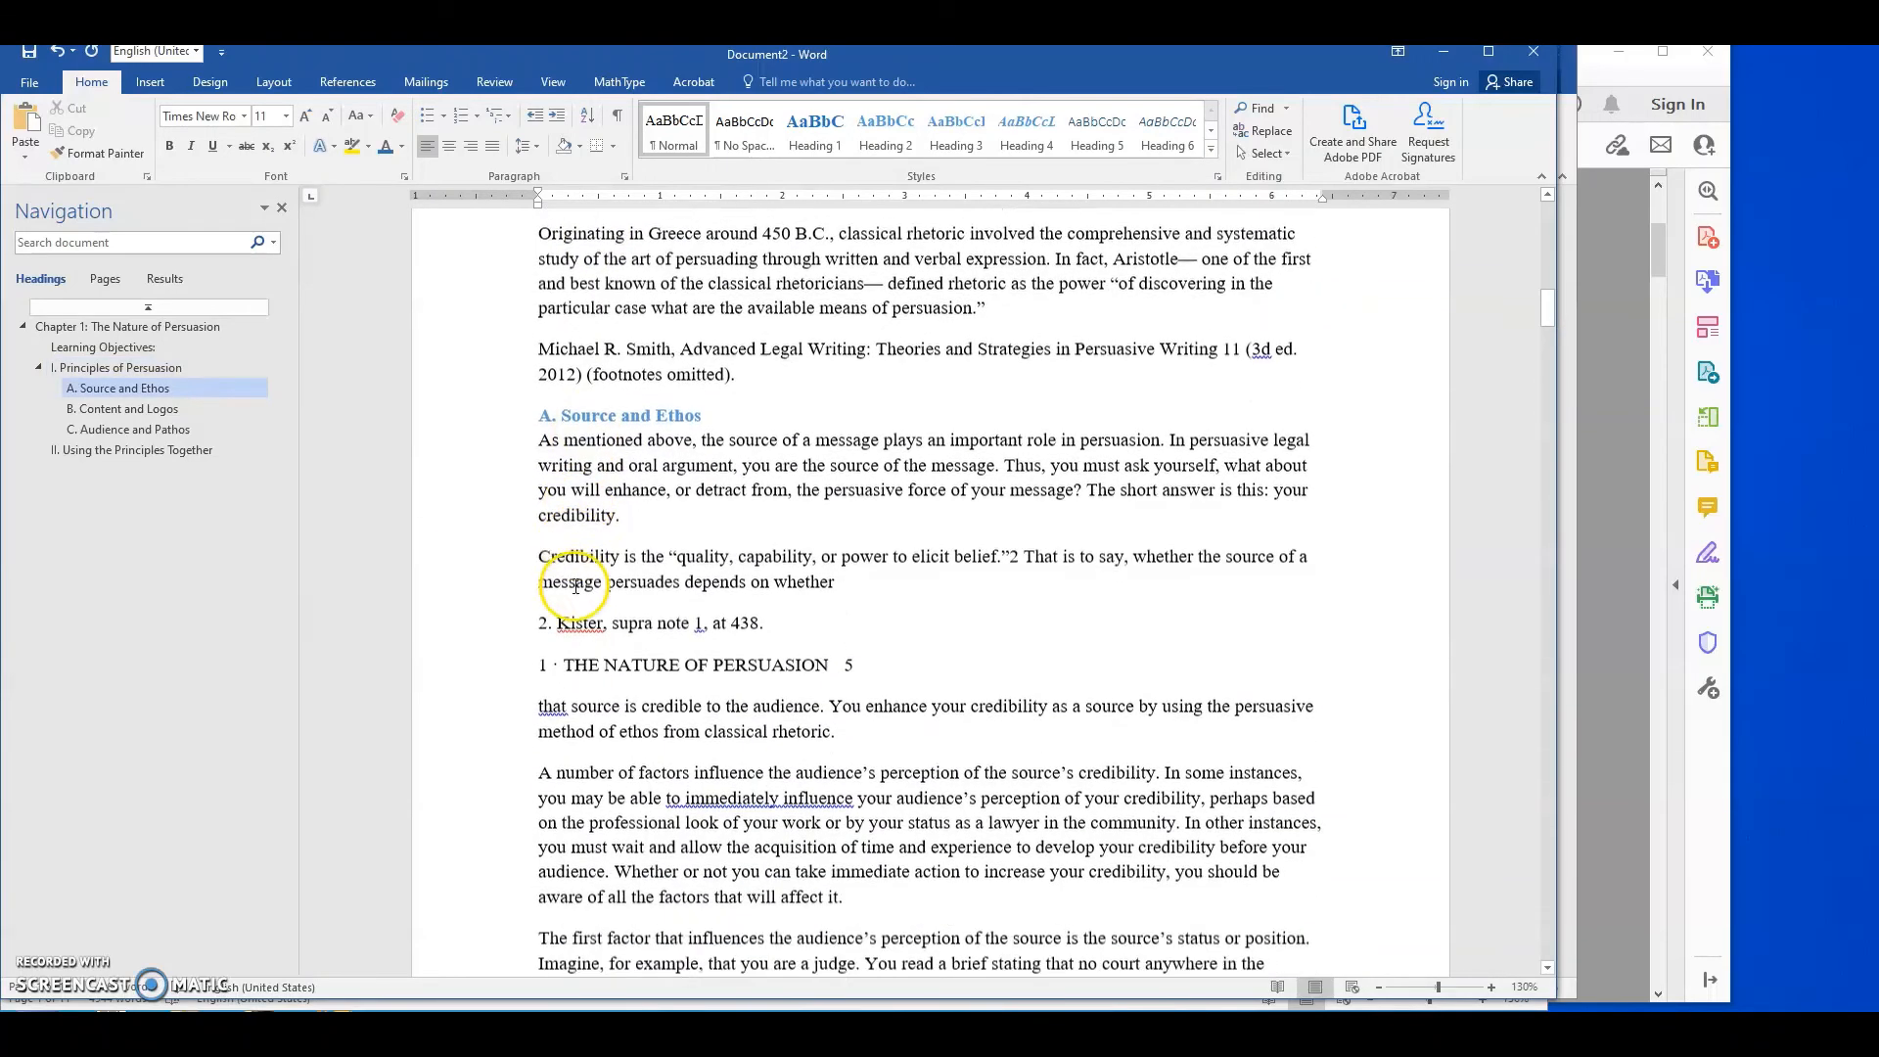
{"action": "left_click", "coordinate": [505, 637]}
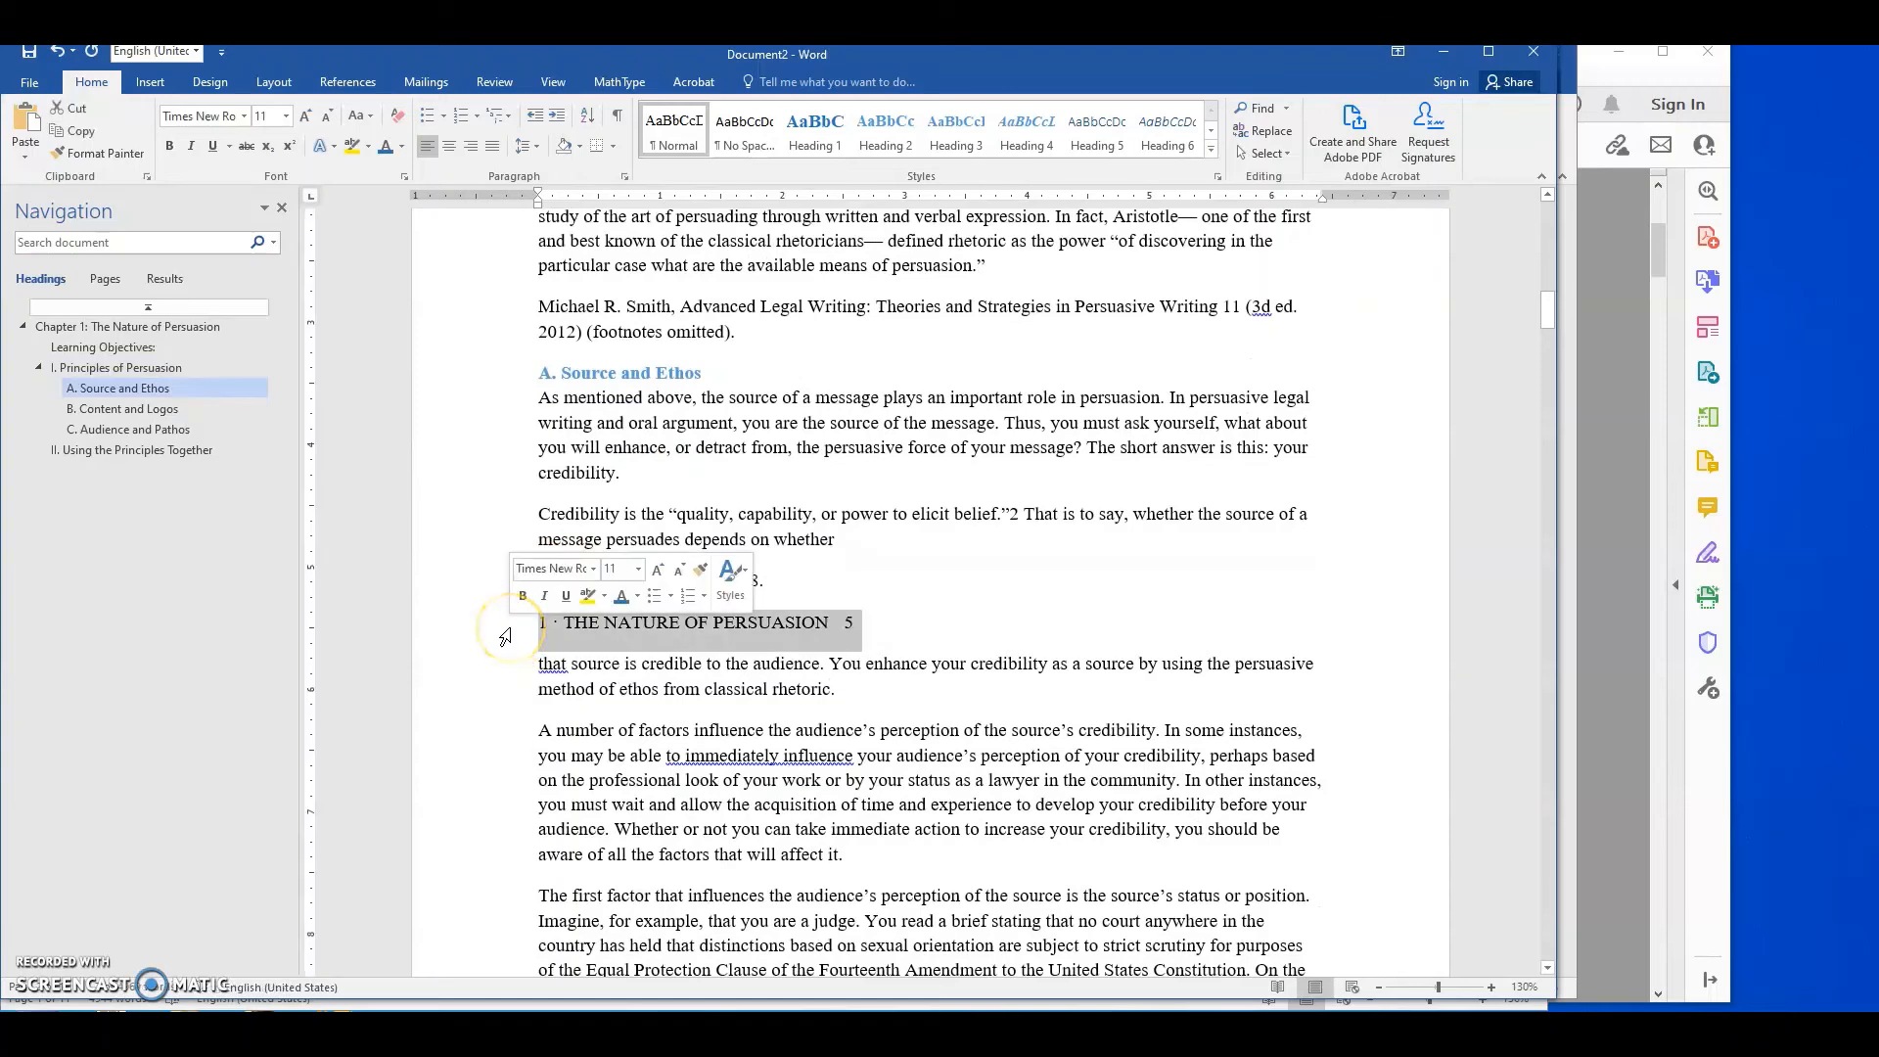
{"action": "type", "text": "[Page 5]"}
{"action": "key", "text": "Return"}
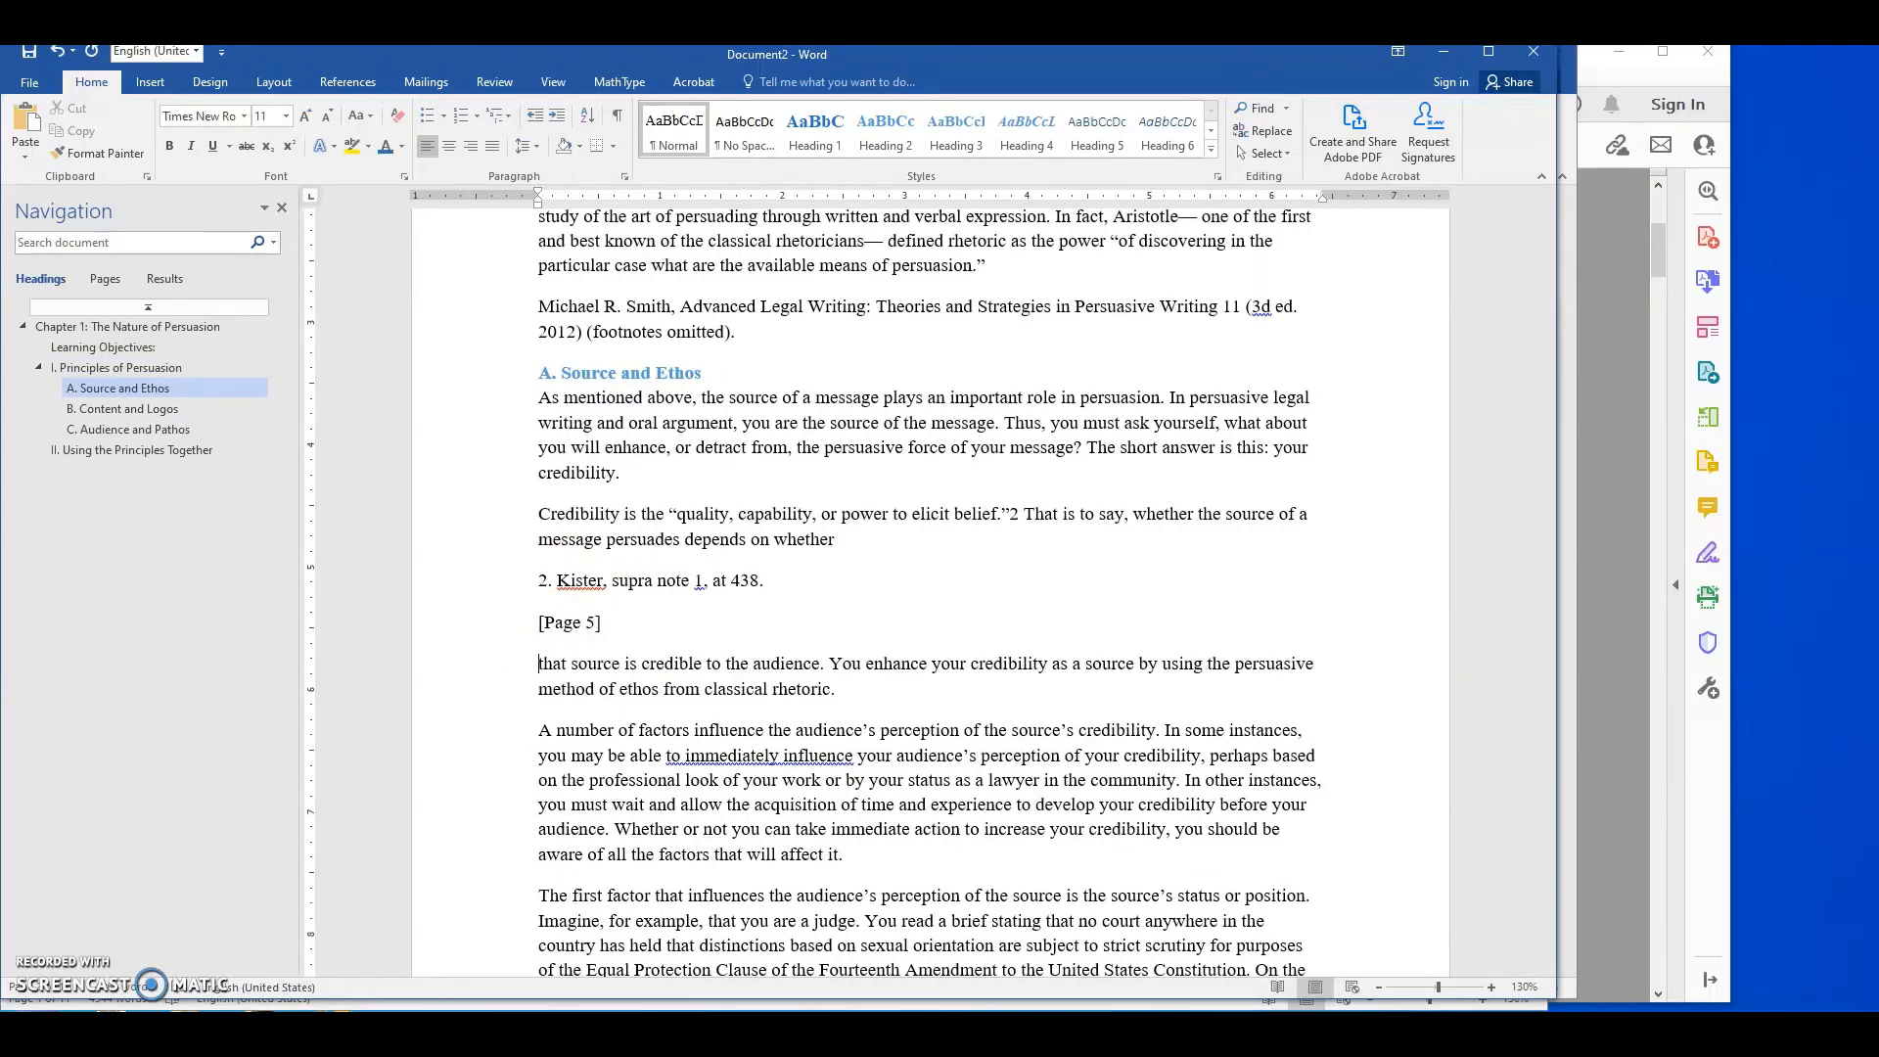
Replace the "6 1 · THE NATURE OF PERSUASION" line below footnote 3 with a "[Page 6]" line
{"action": "scroll", "coordinate": [509, 619], "scroll_direction": "down", "scroll_amount": 14}
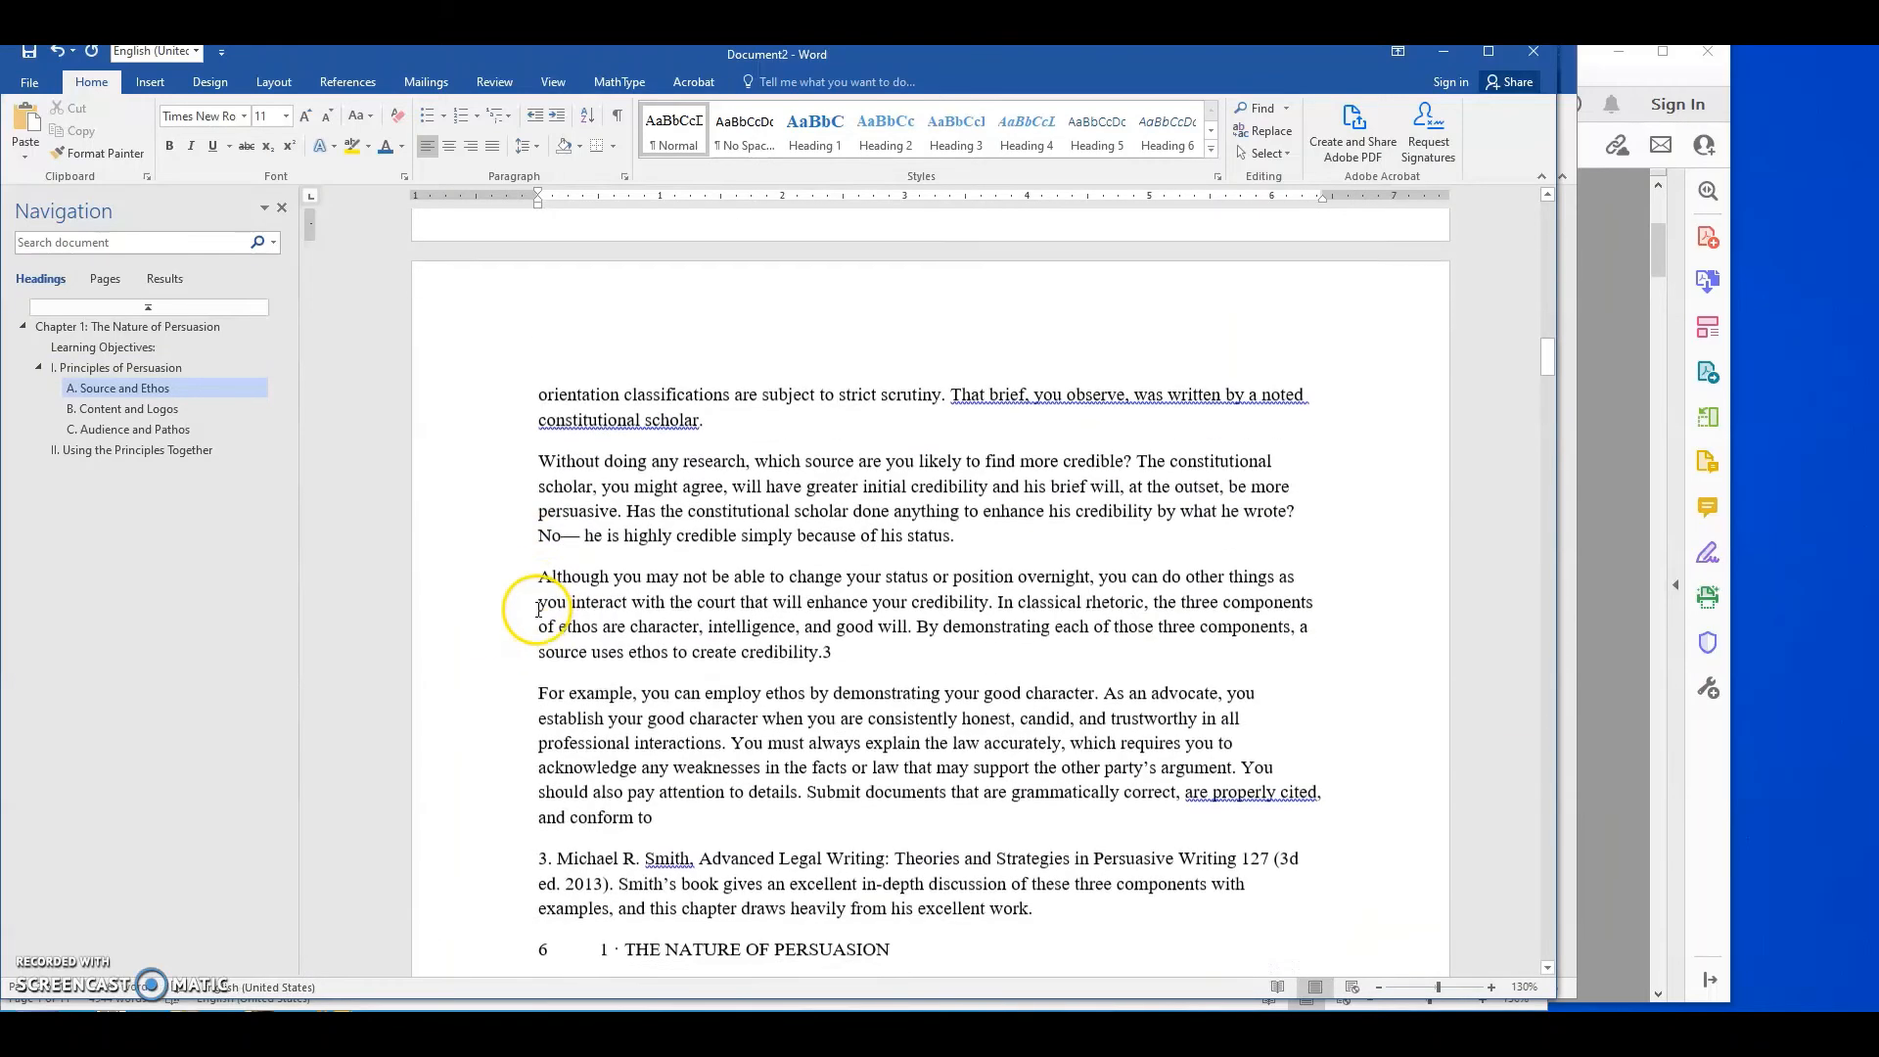
{"action": "scroll", "coordinate": [539, 610], "scroll_direction": "down", "scroll_amount": 3}
{"action": "left_click", "coordinate": [505, 593]}
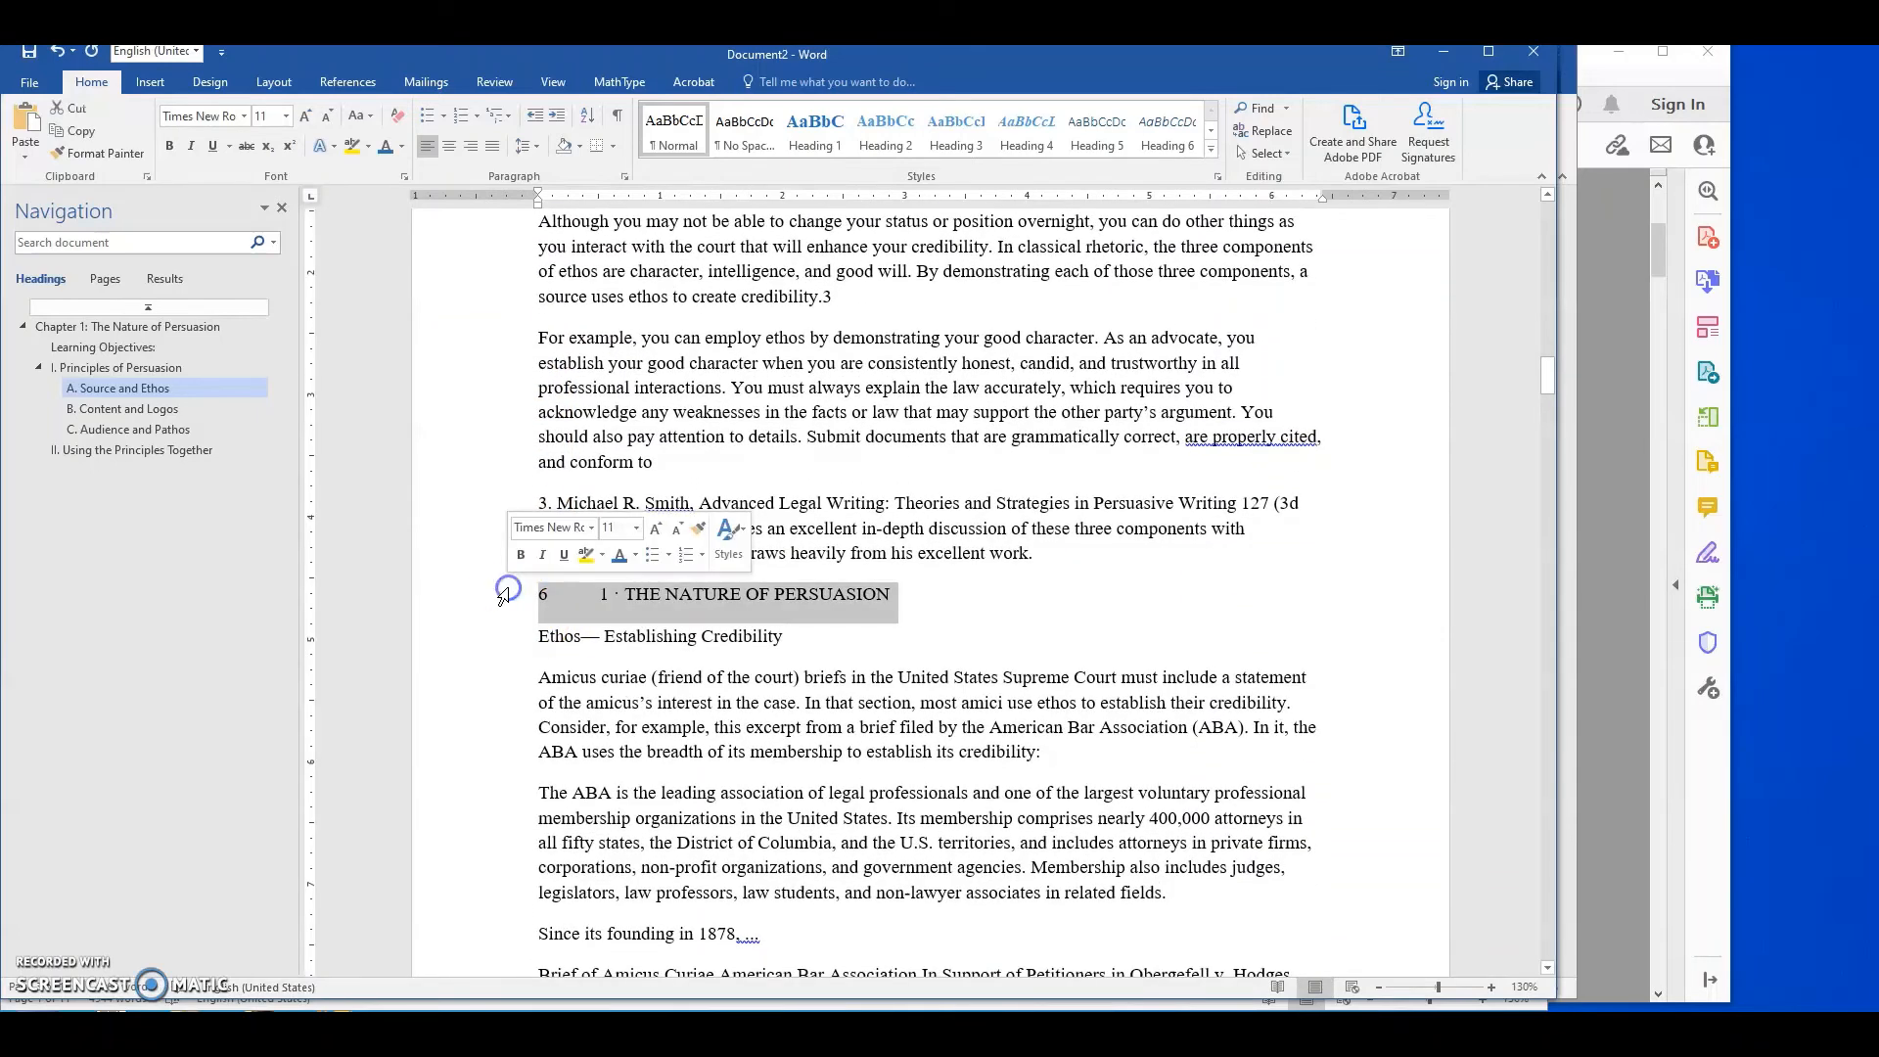
{"action": "type", "text": "[Page 6"}
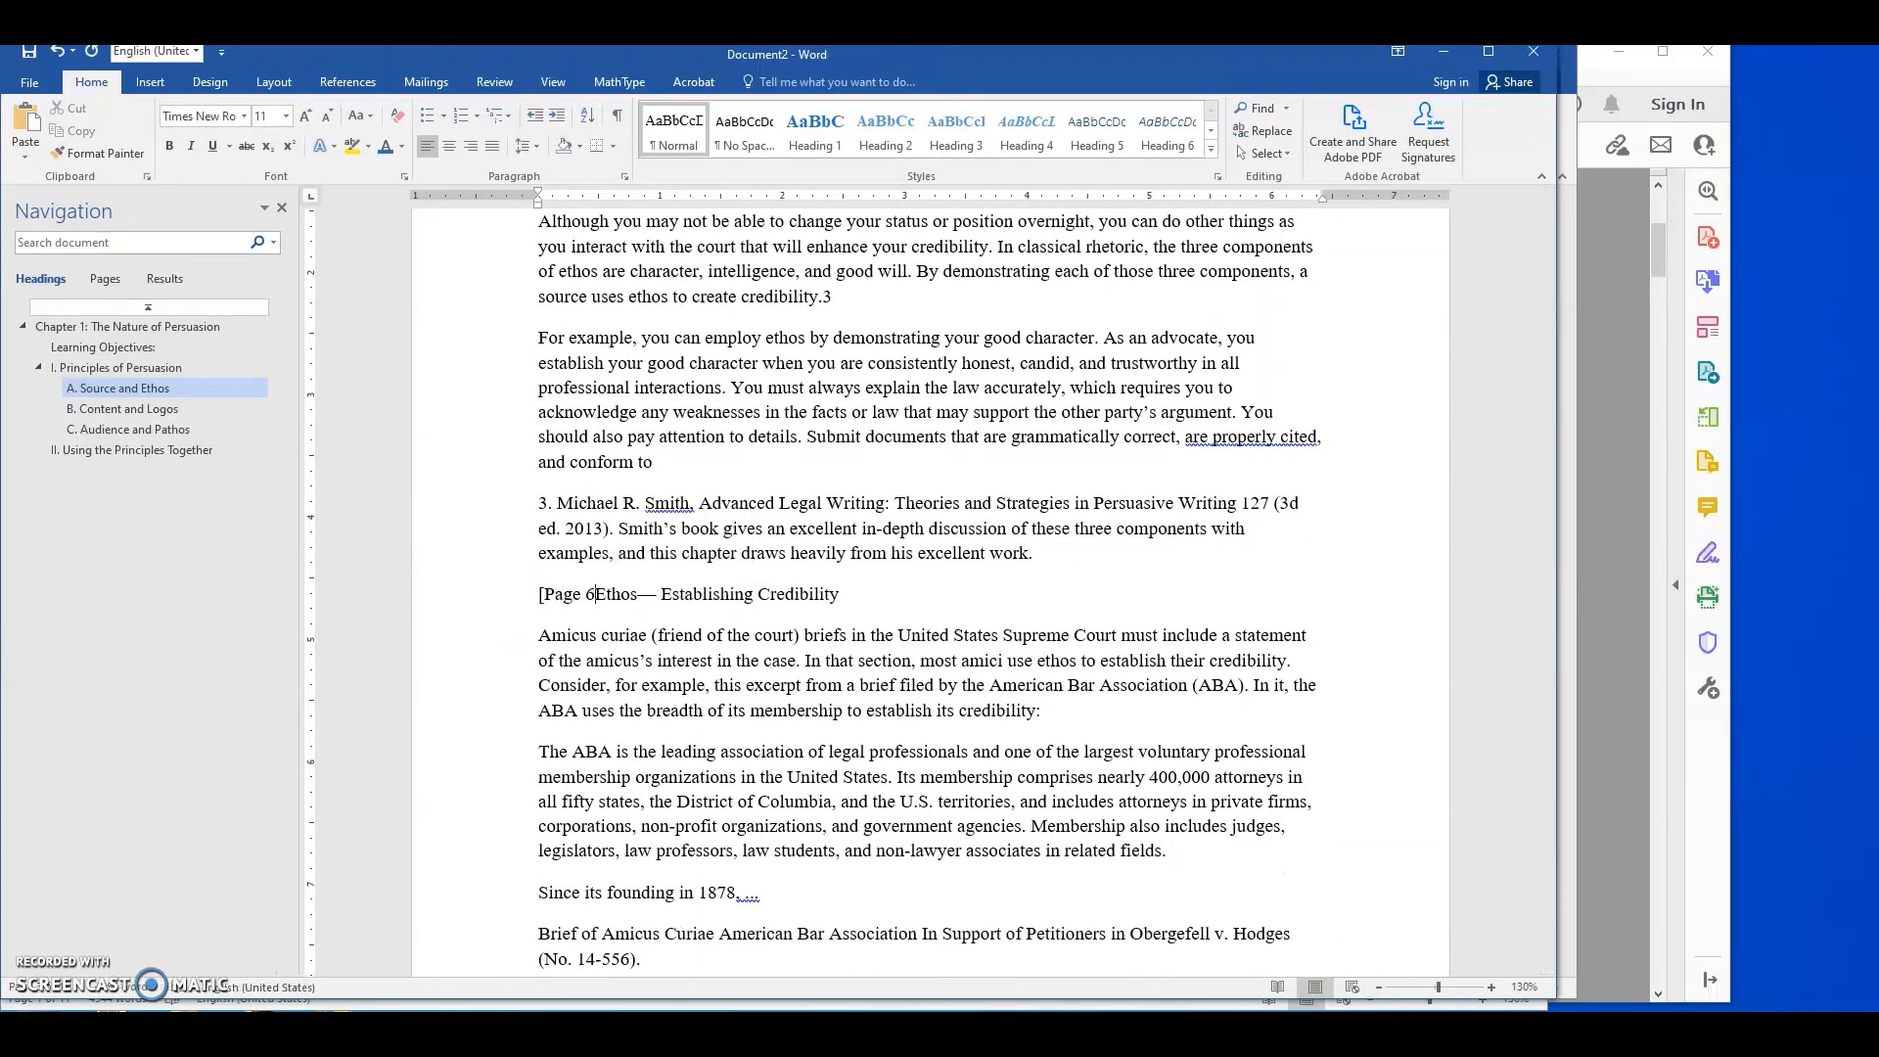
{"action": "type", "text": "]"}
{"action": "key", "text": "Return"}
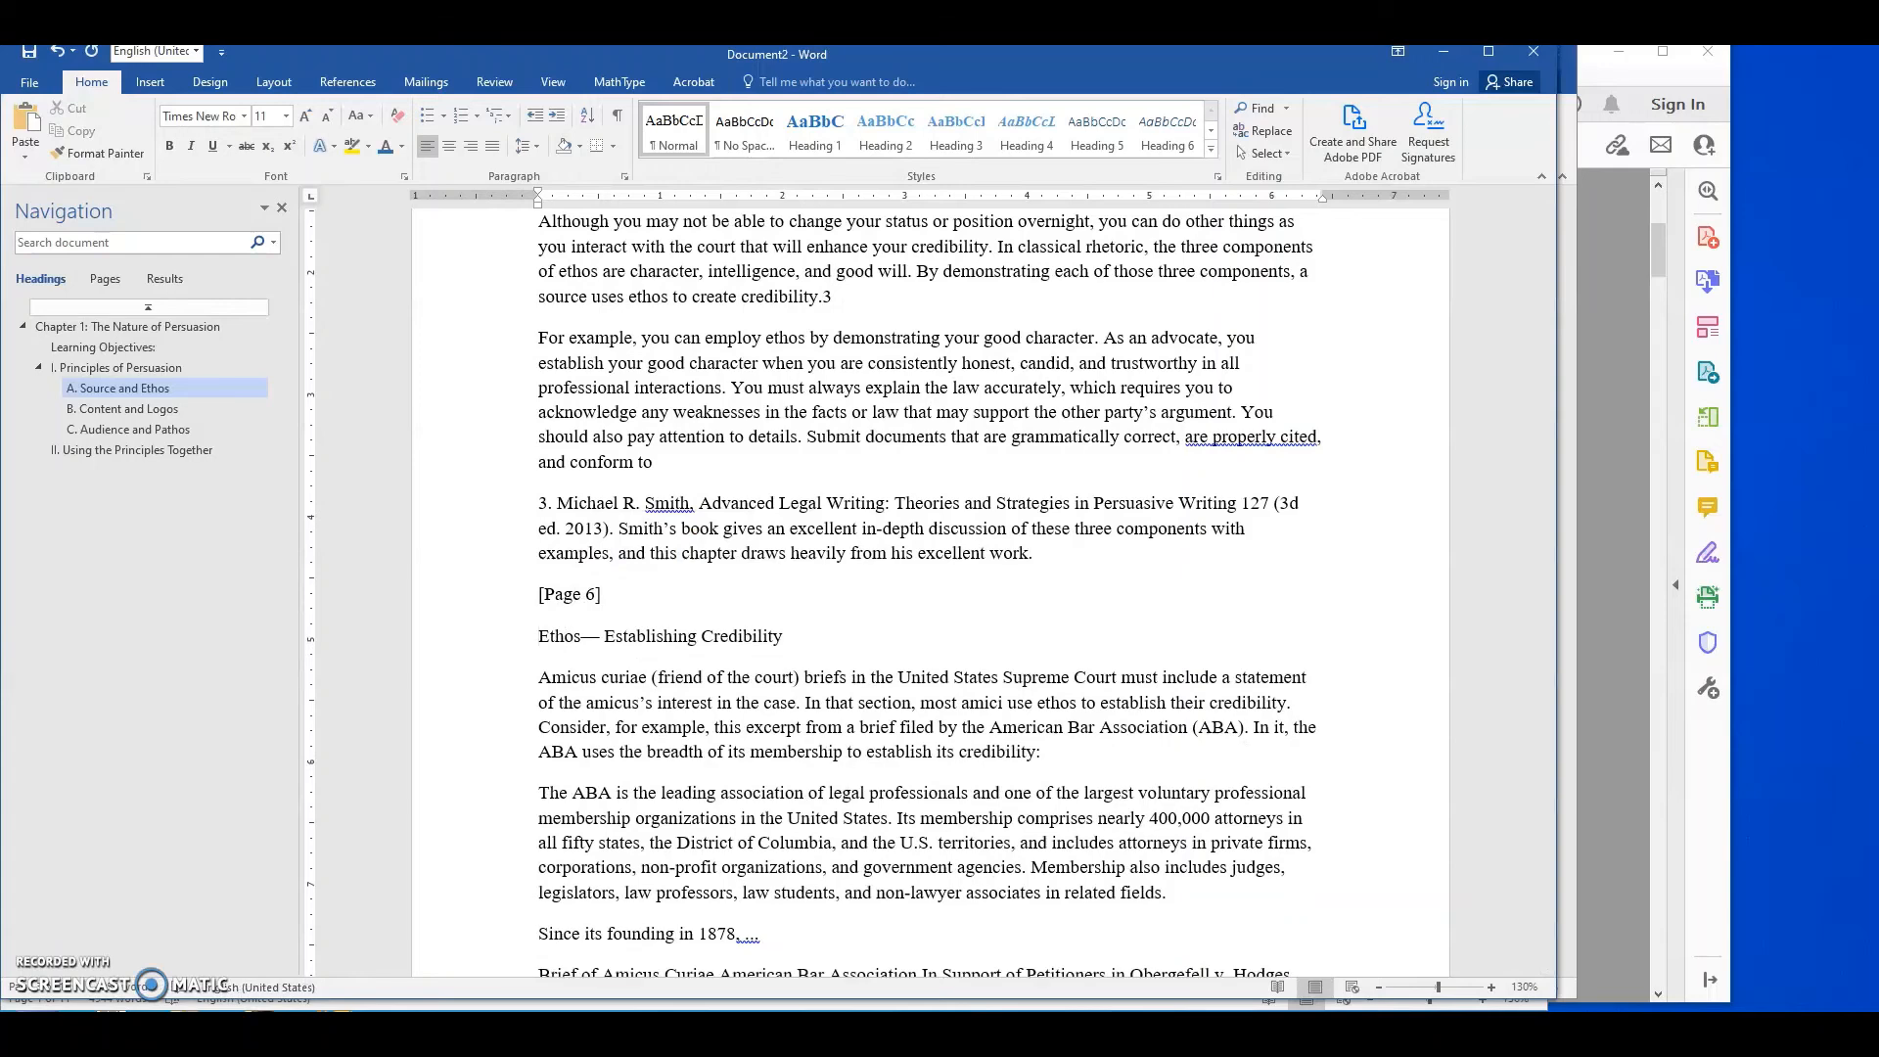
Replace the "1 · THE NATURE OF PERSUASION 7" line below footnote 4 with a "[Page 7]" line
{"action": "scroll", "coordinate": [478, 591], "scroll_direction": "down", "scroll_amount": 8}
{"action": "scroll", "coordinate": [623, 589], "scroll_direction": "down", "scroll_amount": 8}
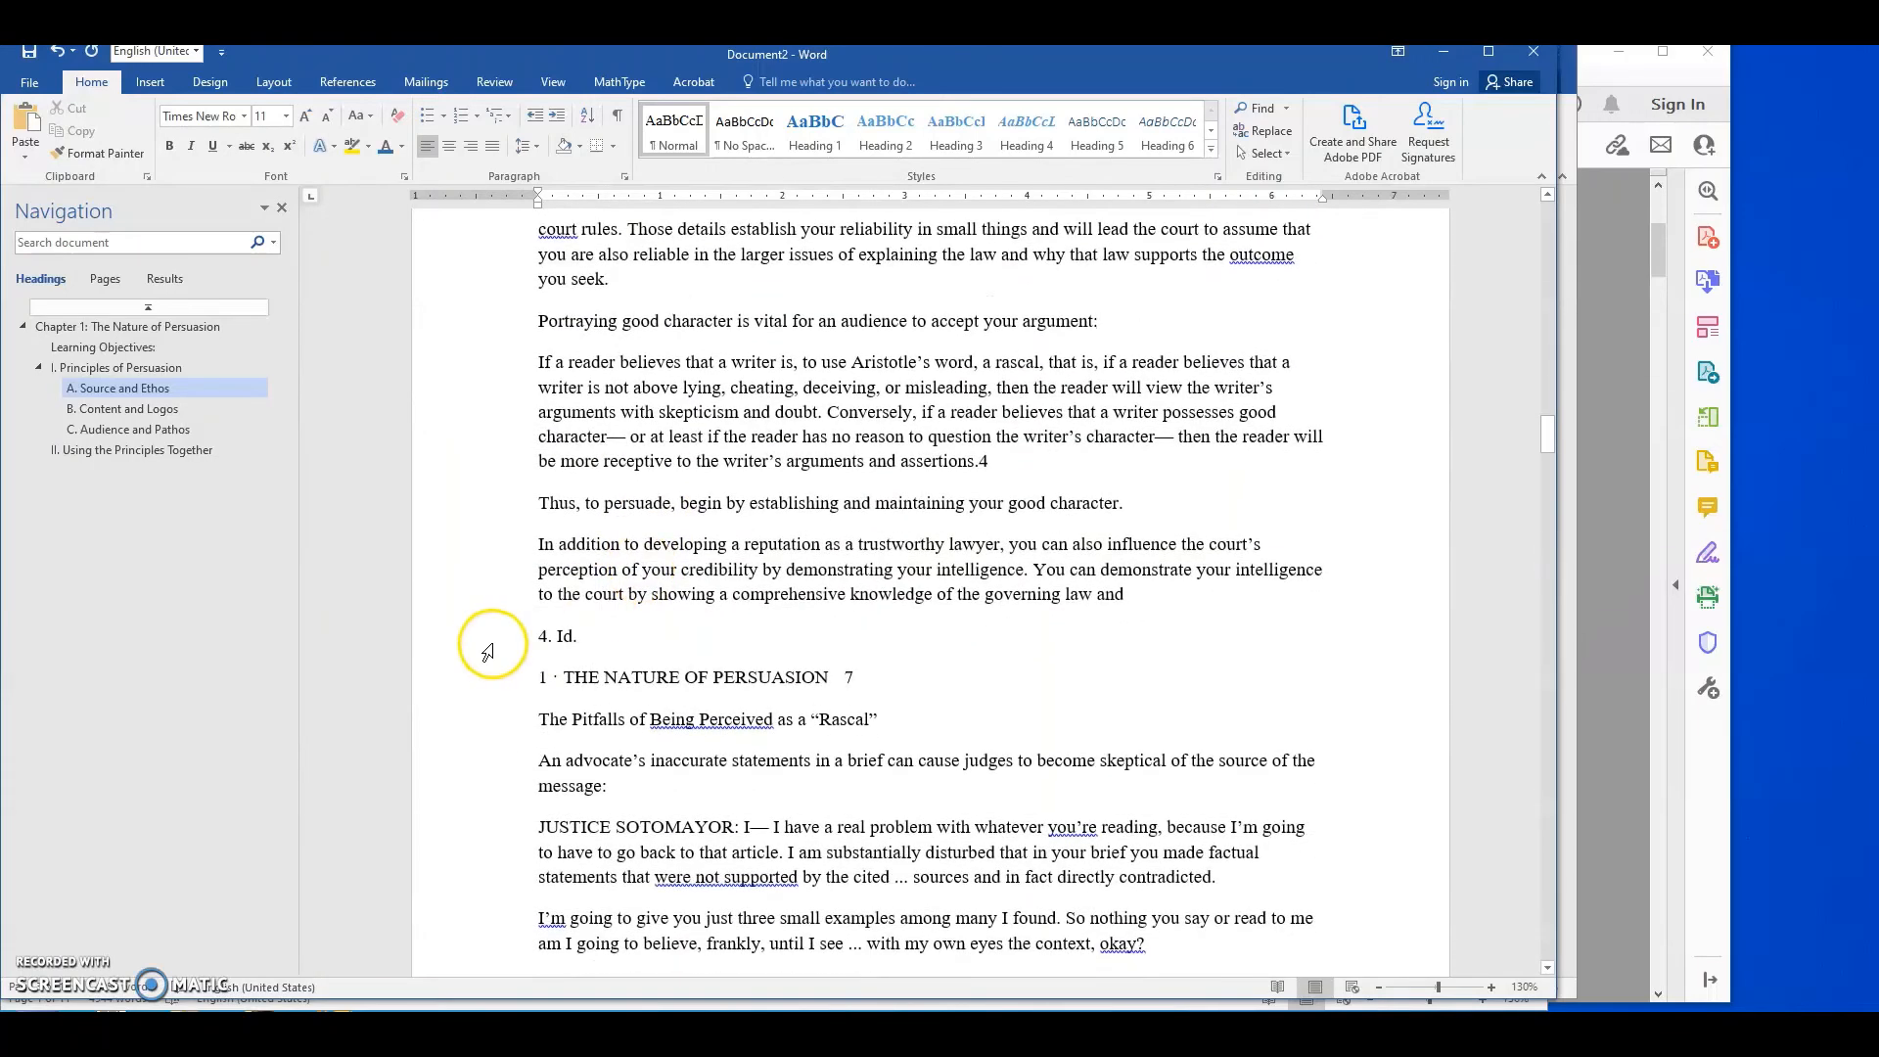
{"action": "left_click", "coordinate": [483, 690]}
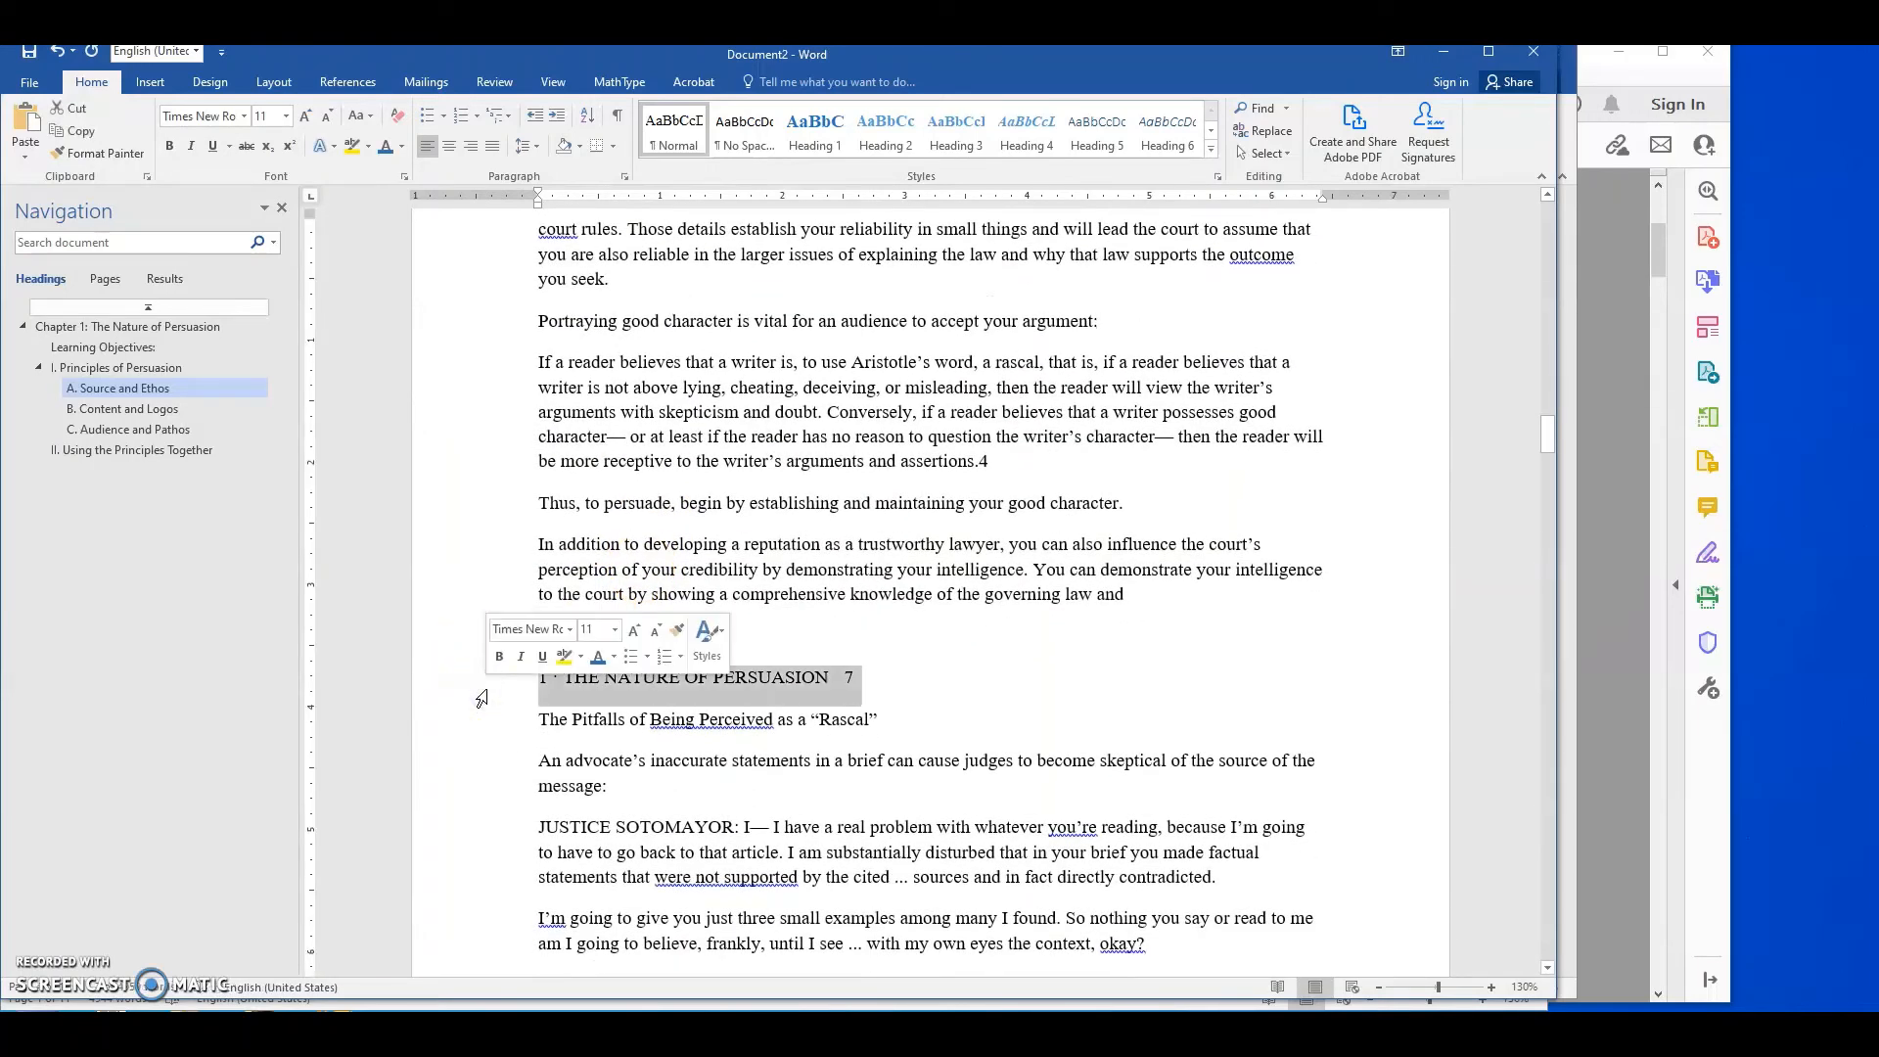
{"action": "type", "text": "[Page"}
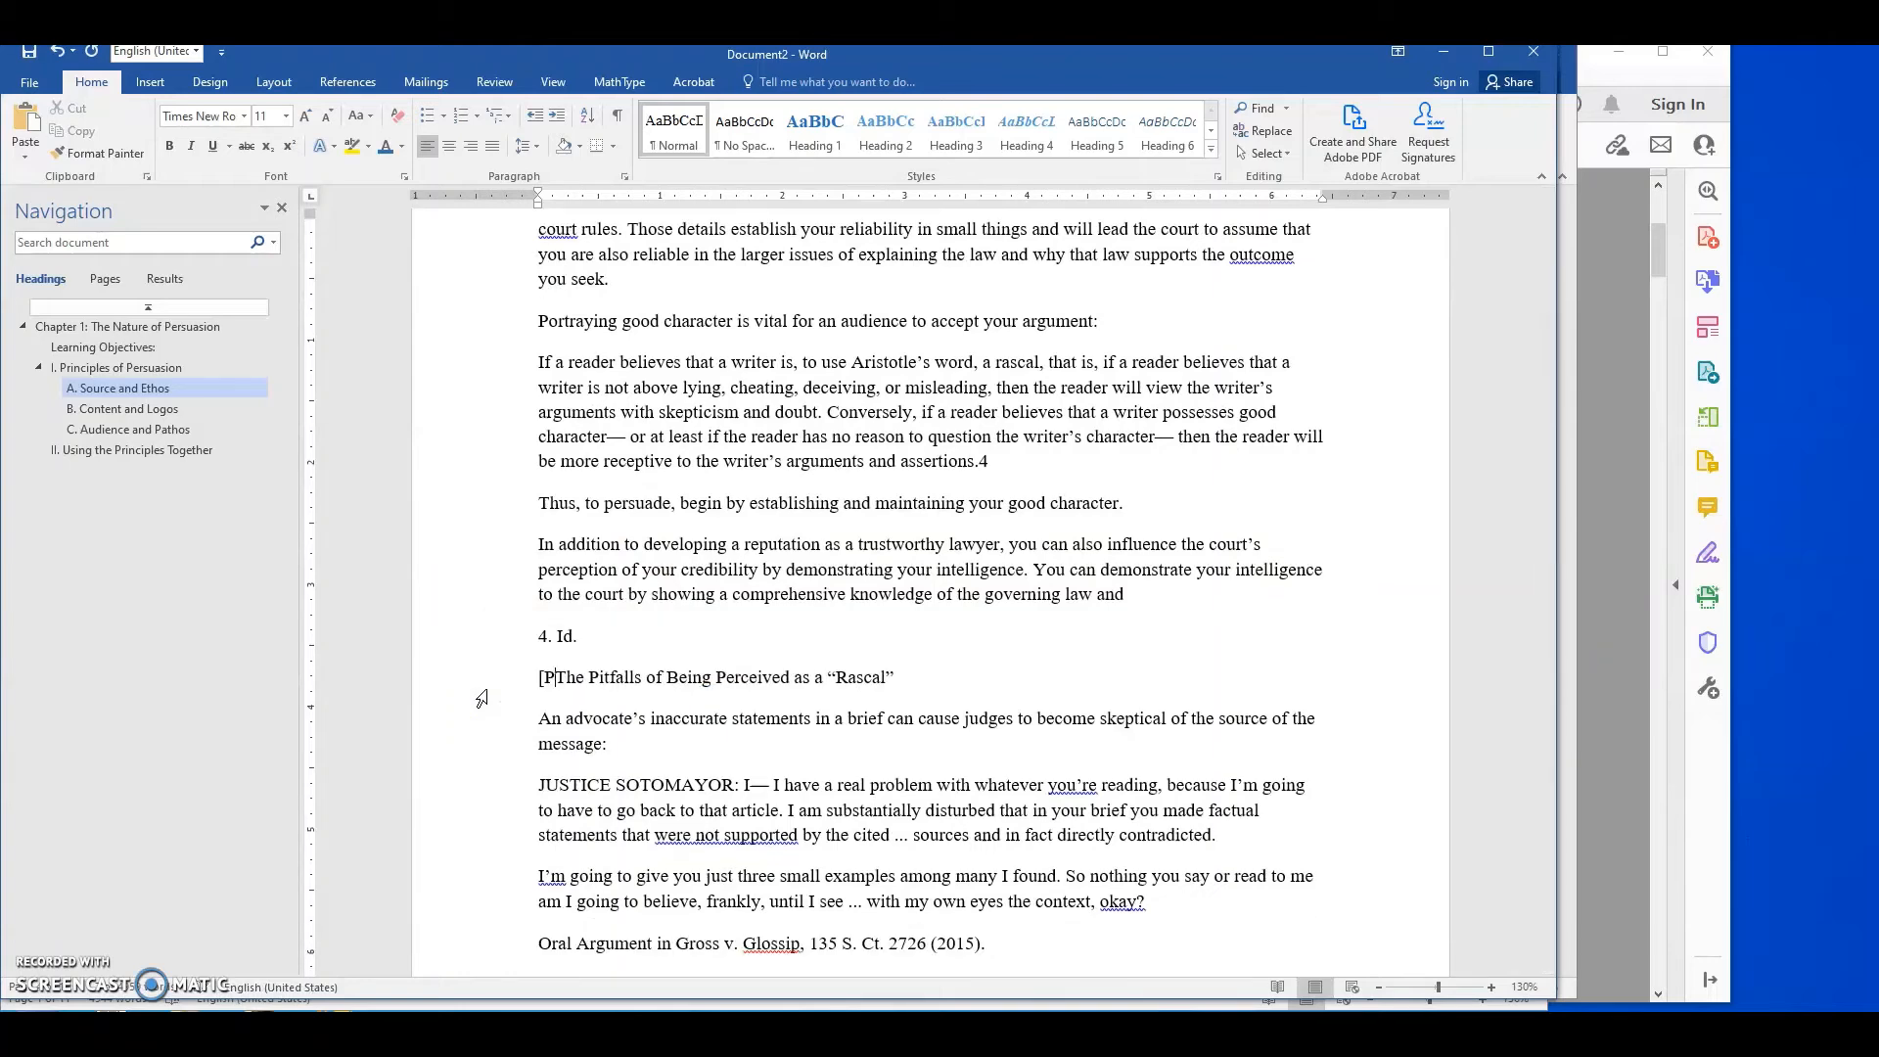
{"action": "type", "text": " 7]"}
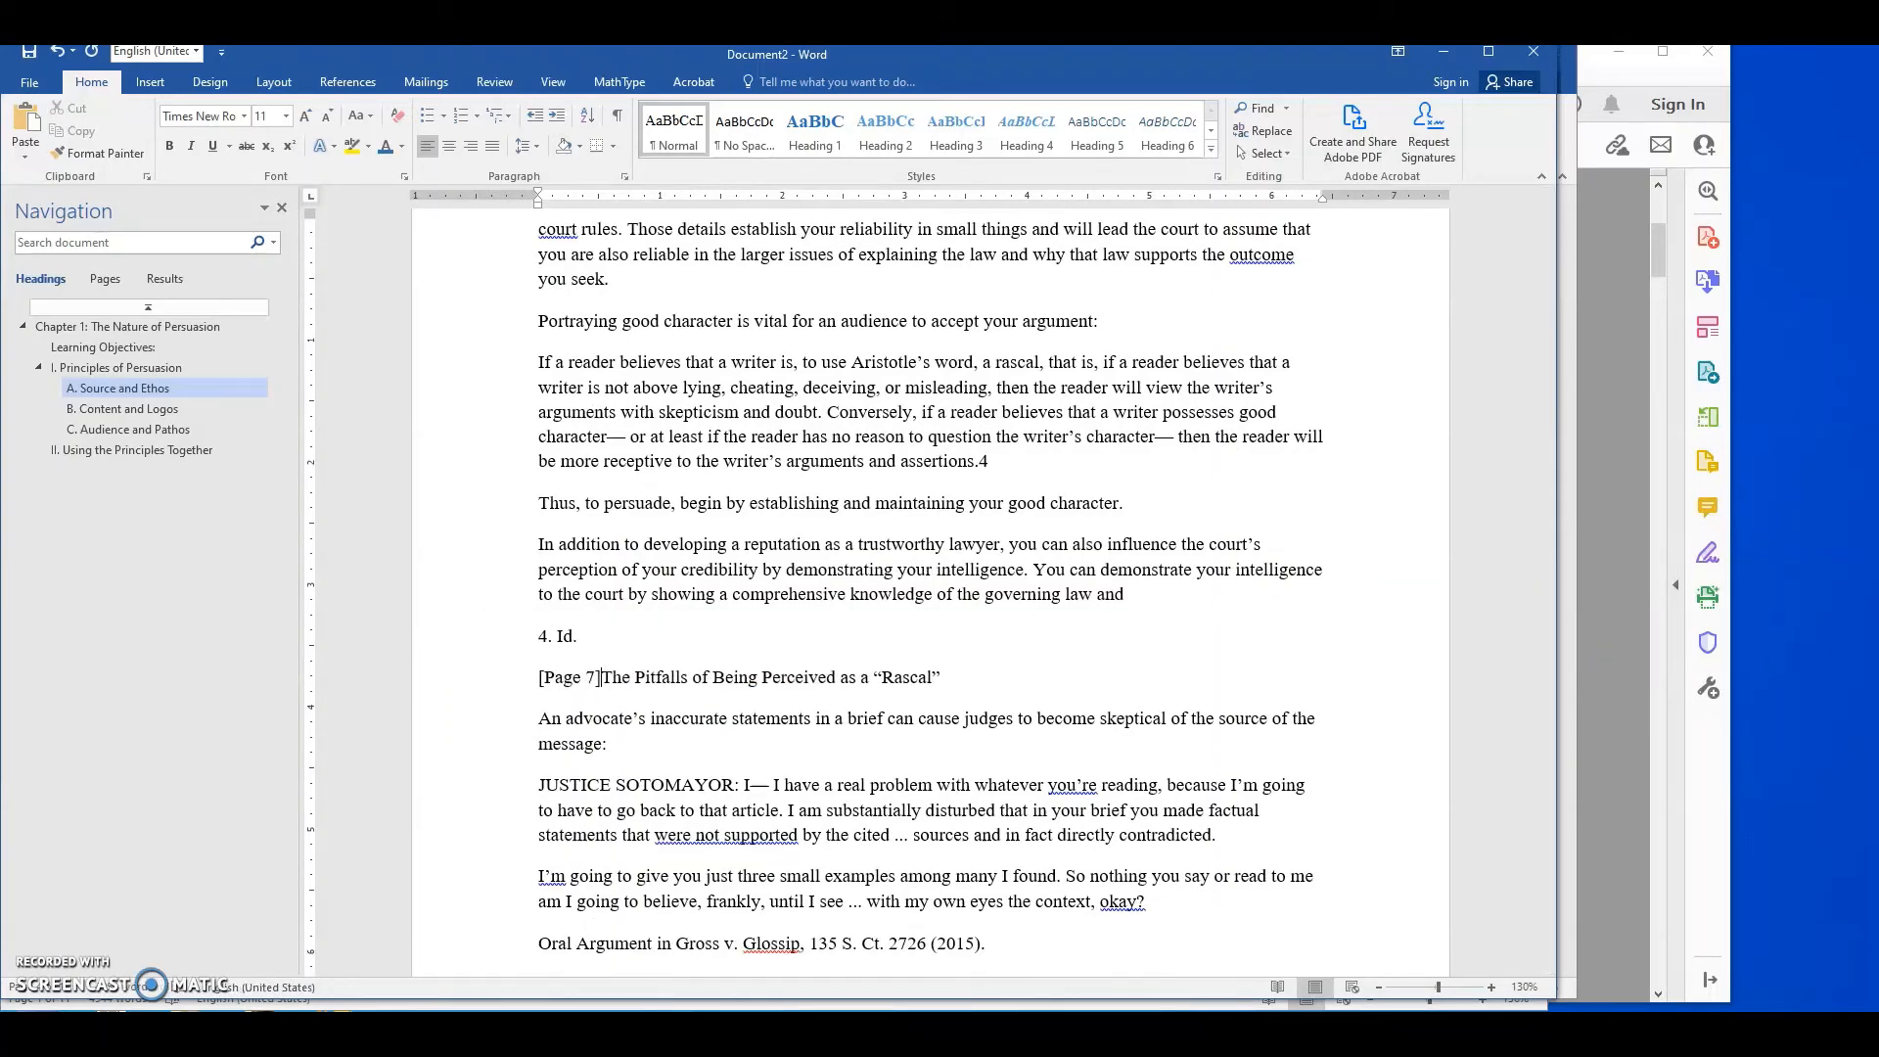
{"action": "key", "text": "Return"}
Replace the "8 1 · THE NATURE OF PERSUASION" line below footnote 6 with a "[Page 8]" line
{"action": "scroll", "coordinate": [528, 676], "scroll_direction": "down", "scroll_amount": 4}
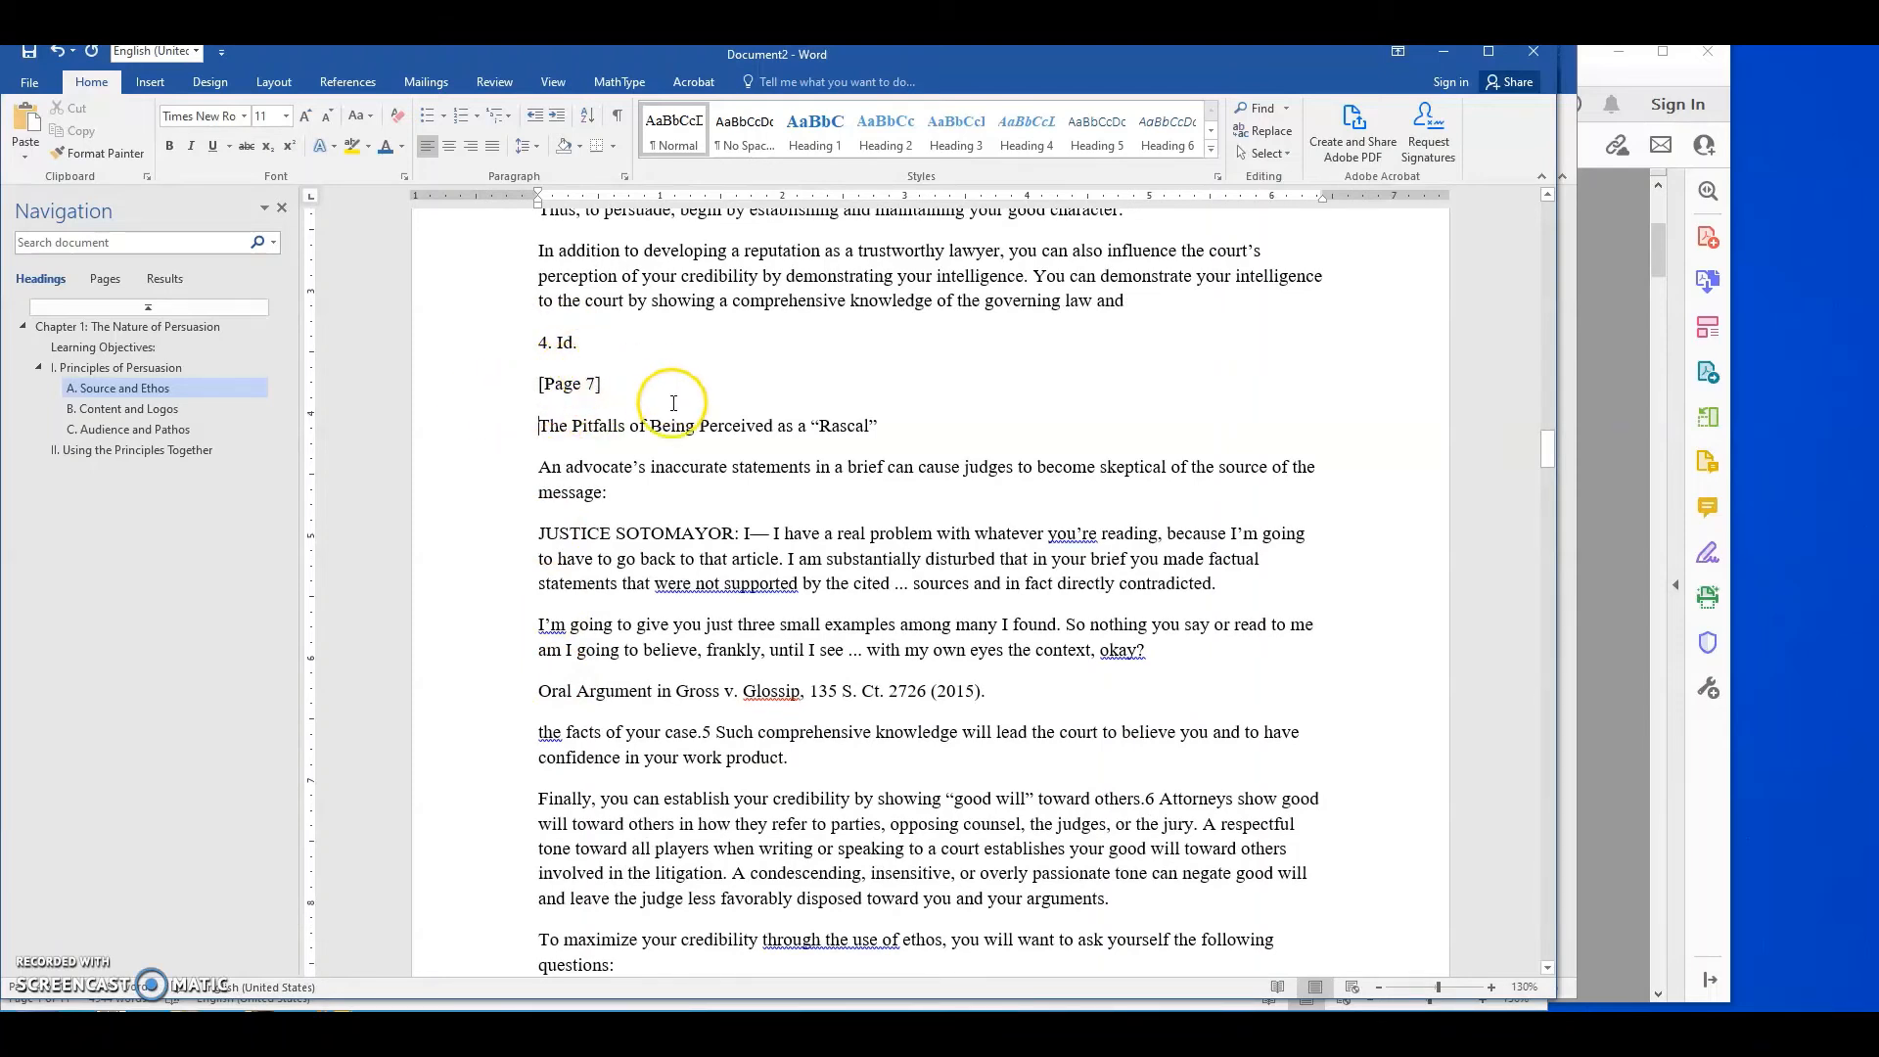
{"action": "scroll", "coordinate": [656, 529], "scroll_direction": "down", "scroll_amount": 8}
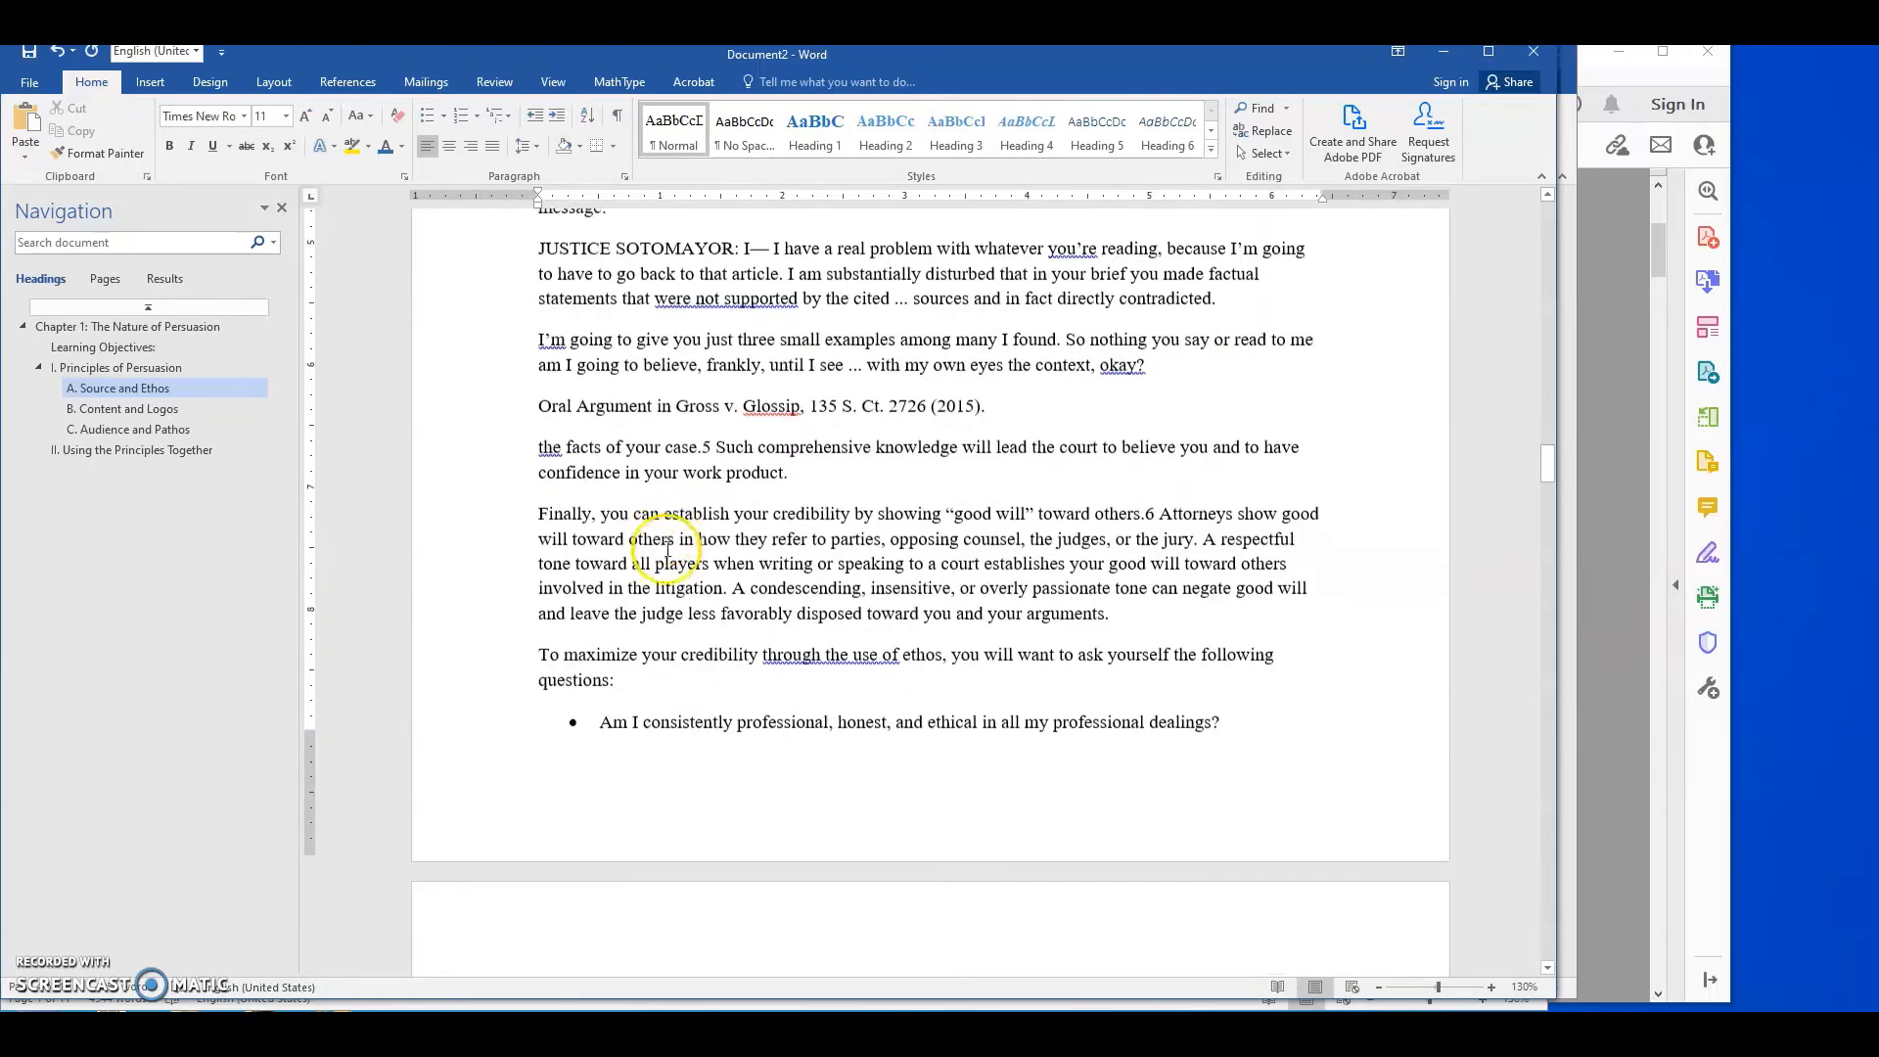
{"action": "scroll", "coordinate": [664, 552], "scroll_direction": "down", "scroll_amount": 3}
{"action": "left_click", "coordinate": [504, 722]}
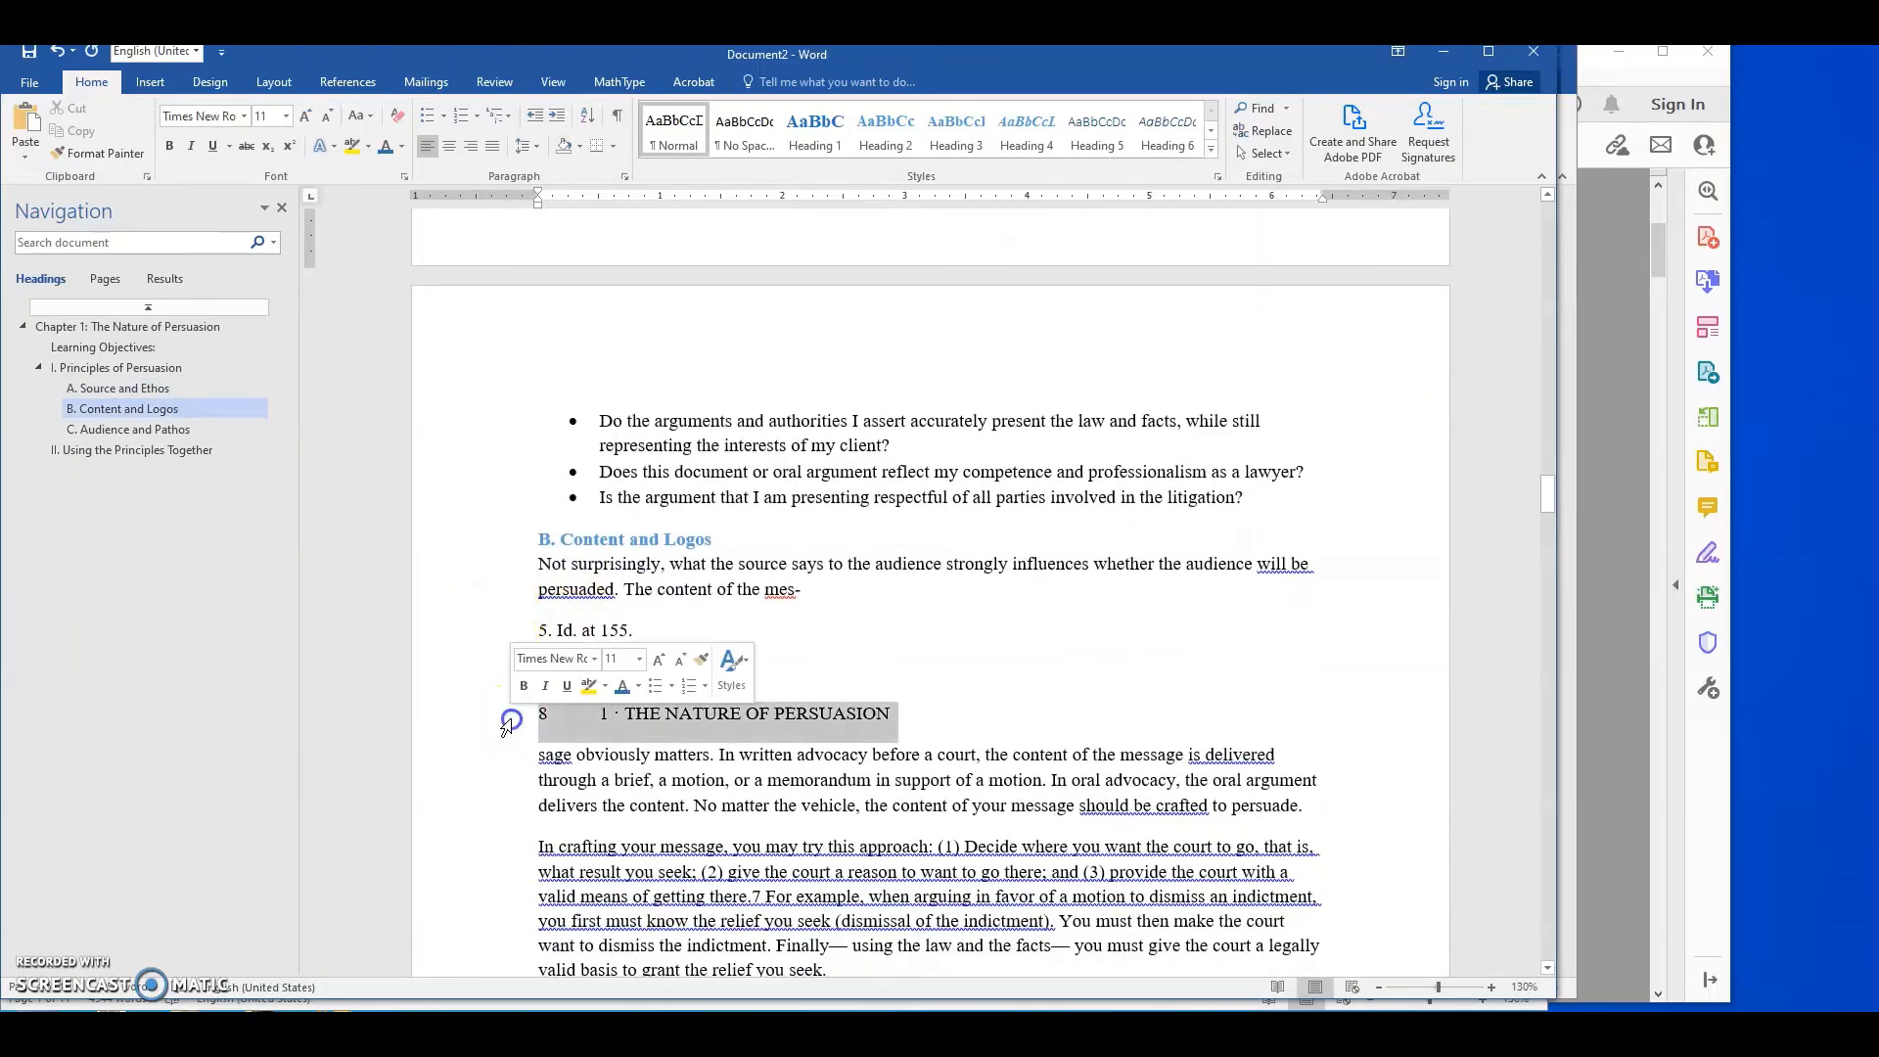
{"action": "type", "text": "[Page 8"}
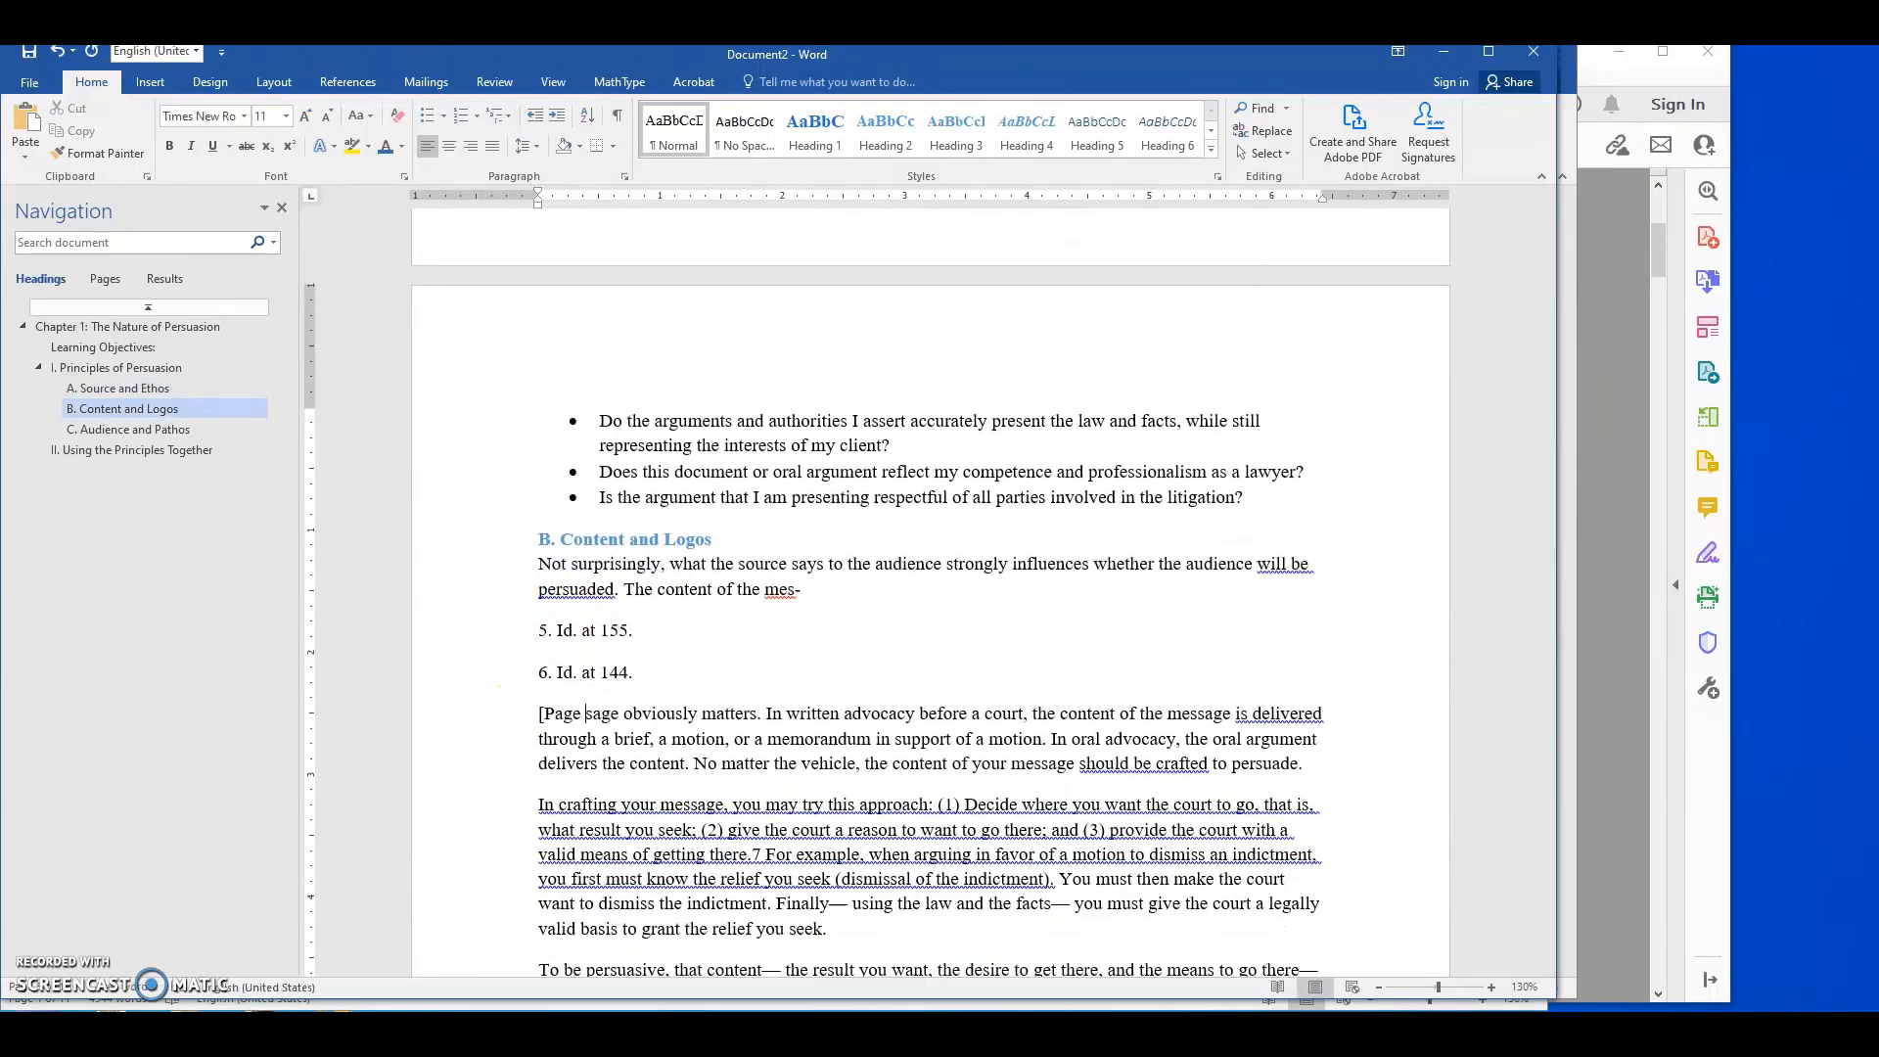
{"action": "type", "text": "]"}
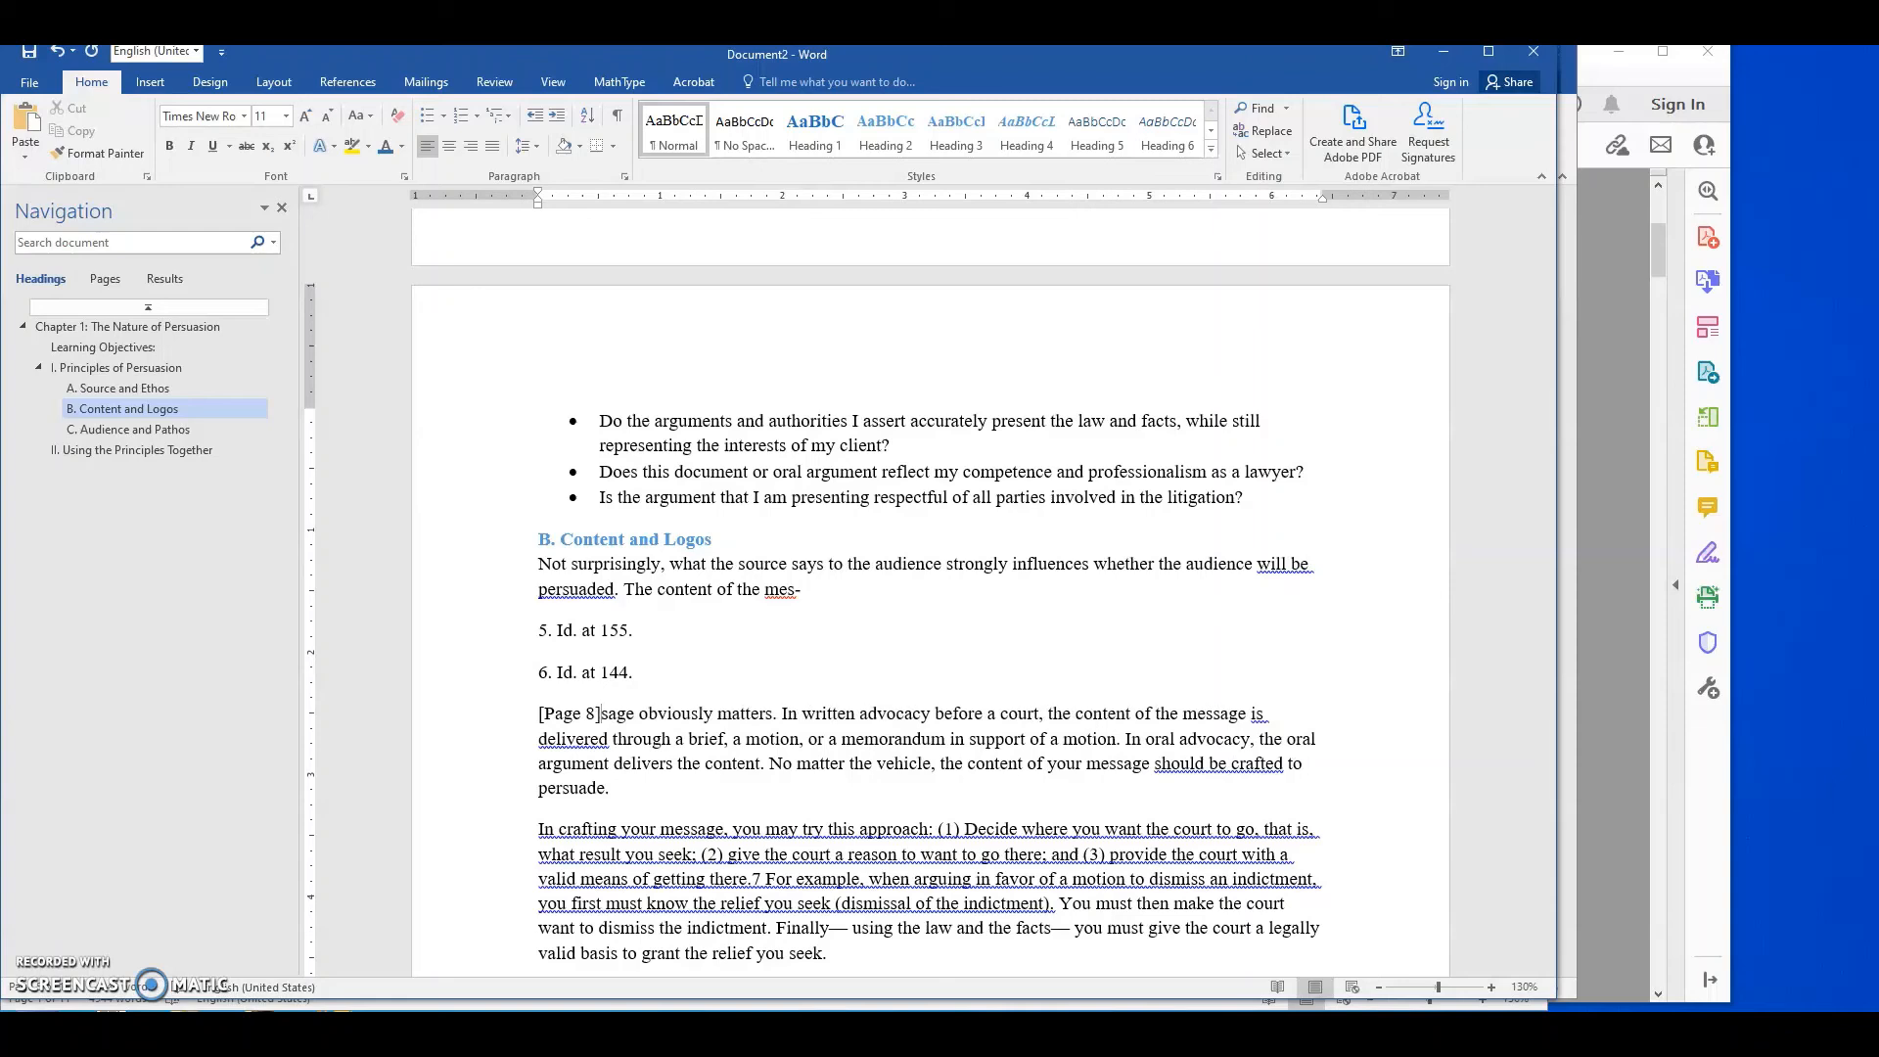
{"action": "key", "text": "Return"}
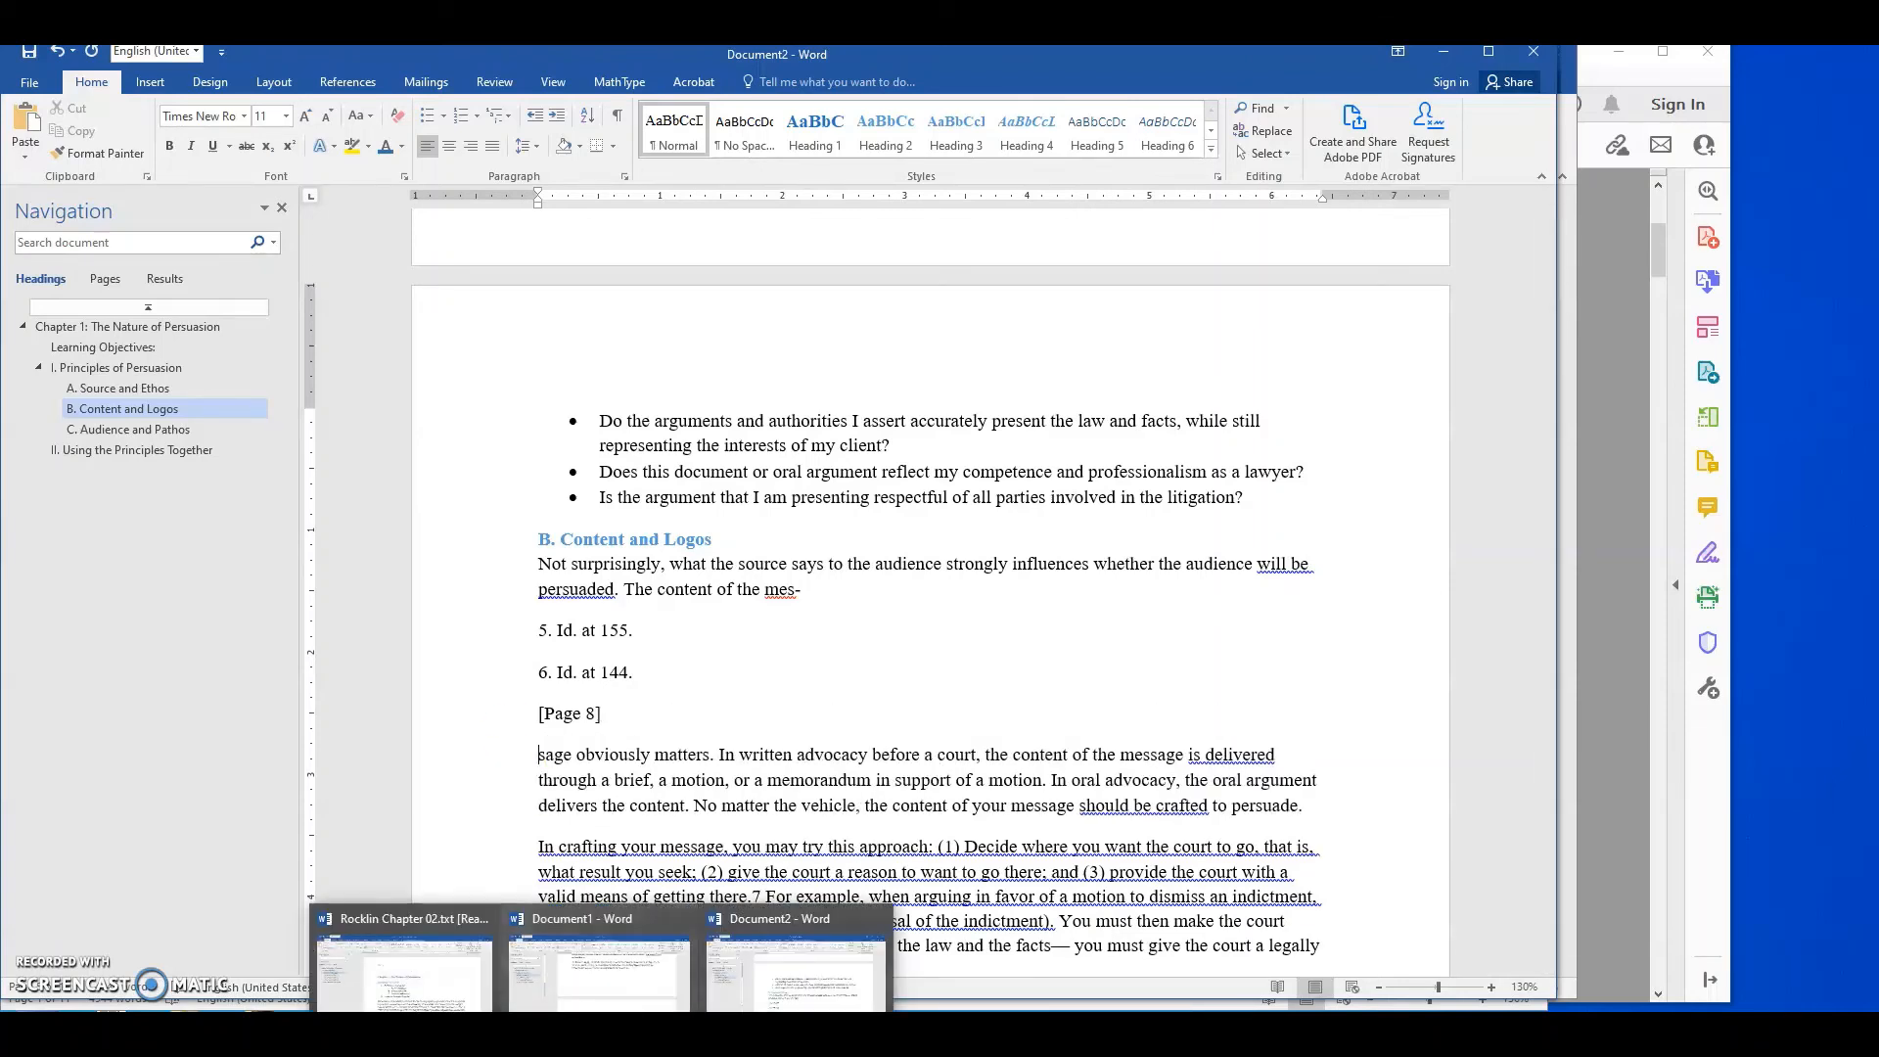
Switch to the Rocklin Chapter 02.txt document and display the options for inserting headers and page numbers
{"action": "left_click", "coordinate": [415, 972]}
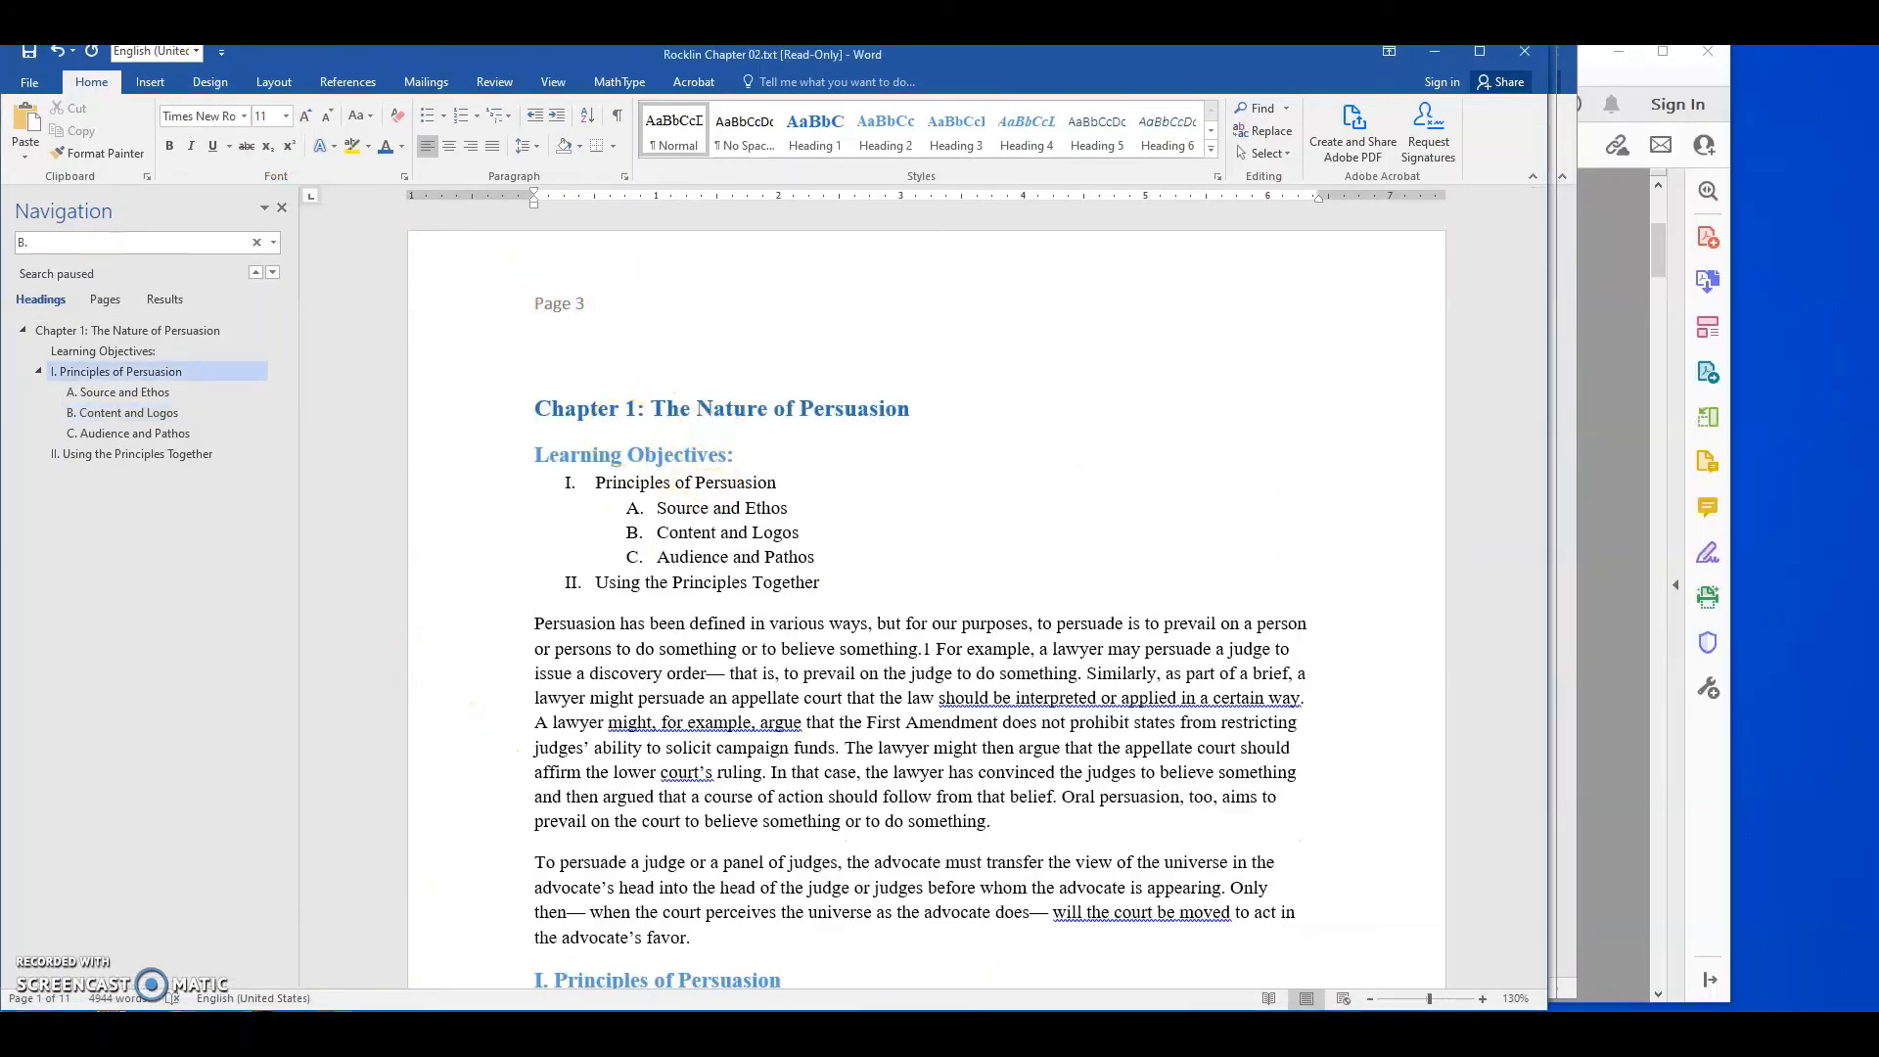
{"action": "left_click", "coordinate": [148, 83]}
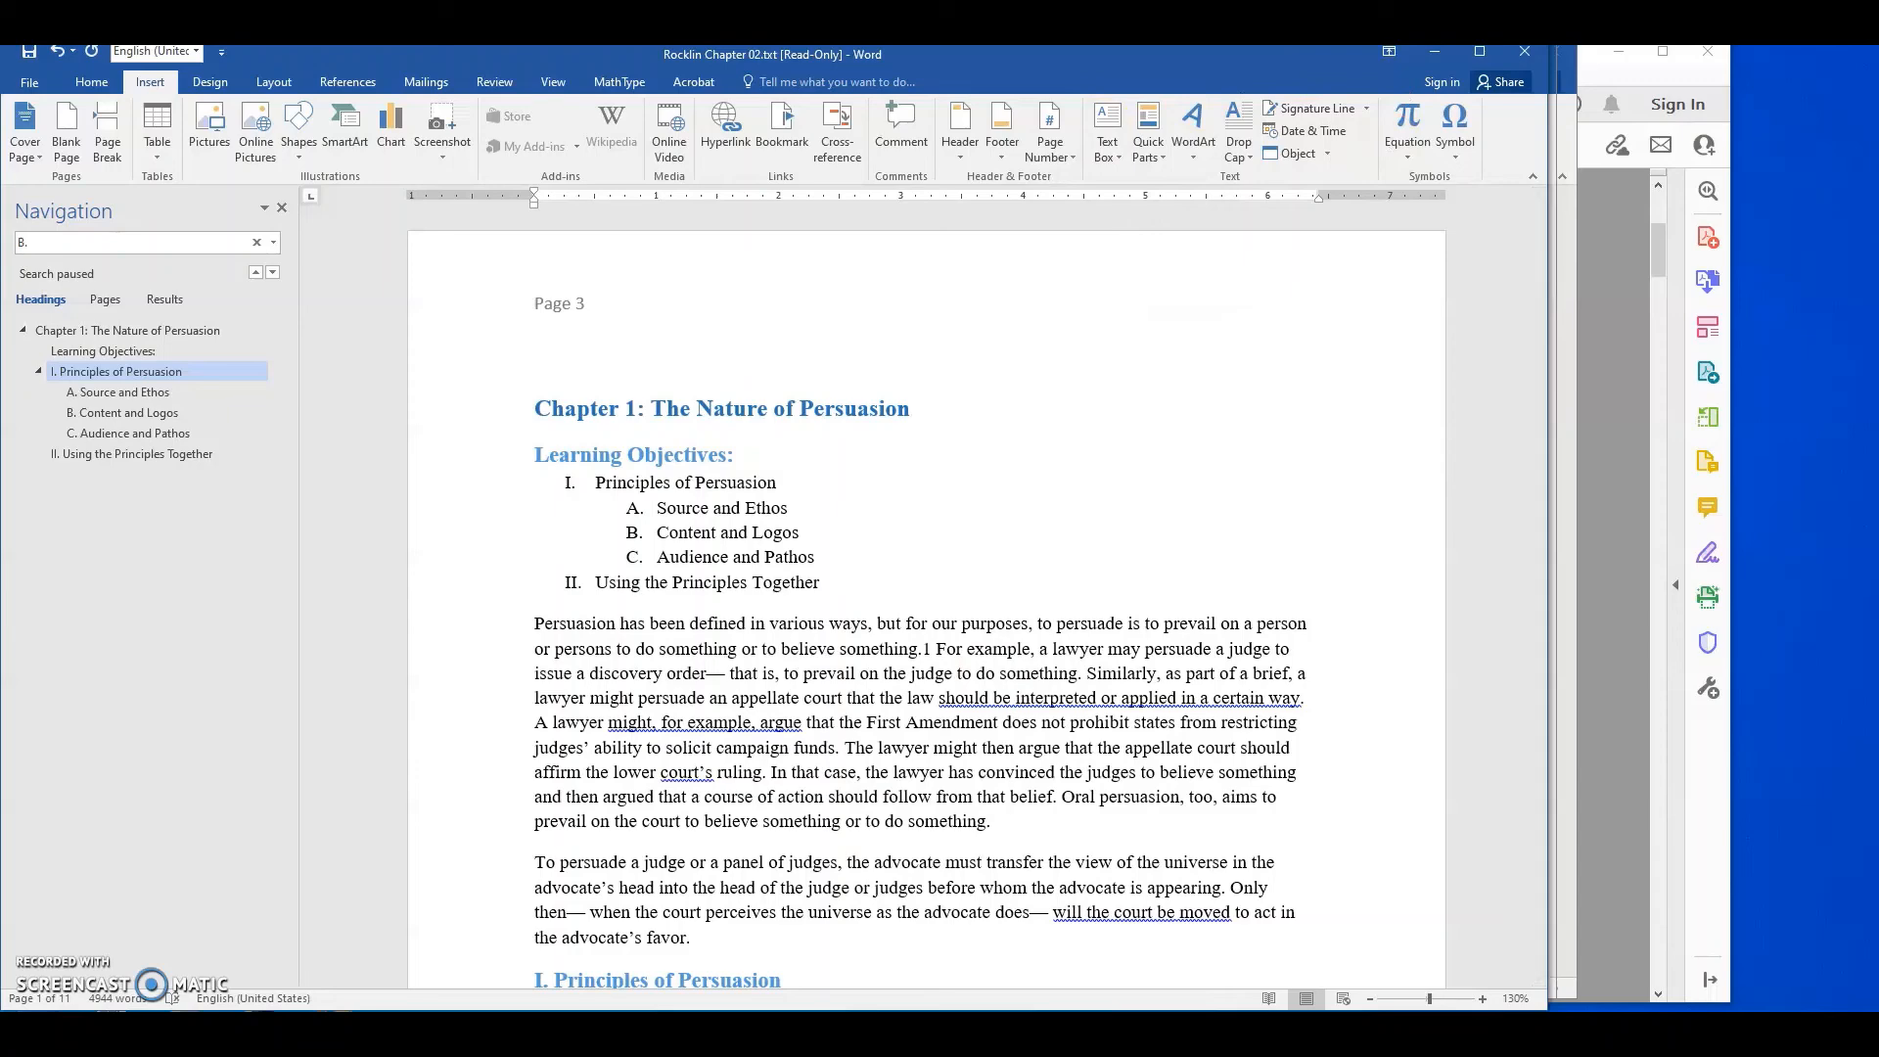
Switch to Document1 and examine the page break below footnote 2 by temporarily showing the formatting marks
{"action": "left_click", "coordinate": [601, 1029]}
{"action": "left_click", "coordinate": [597, 964]}
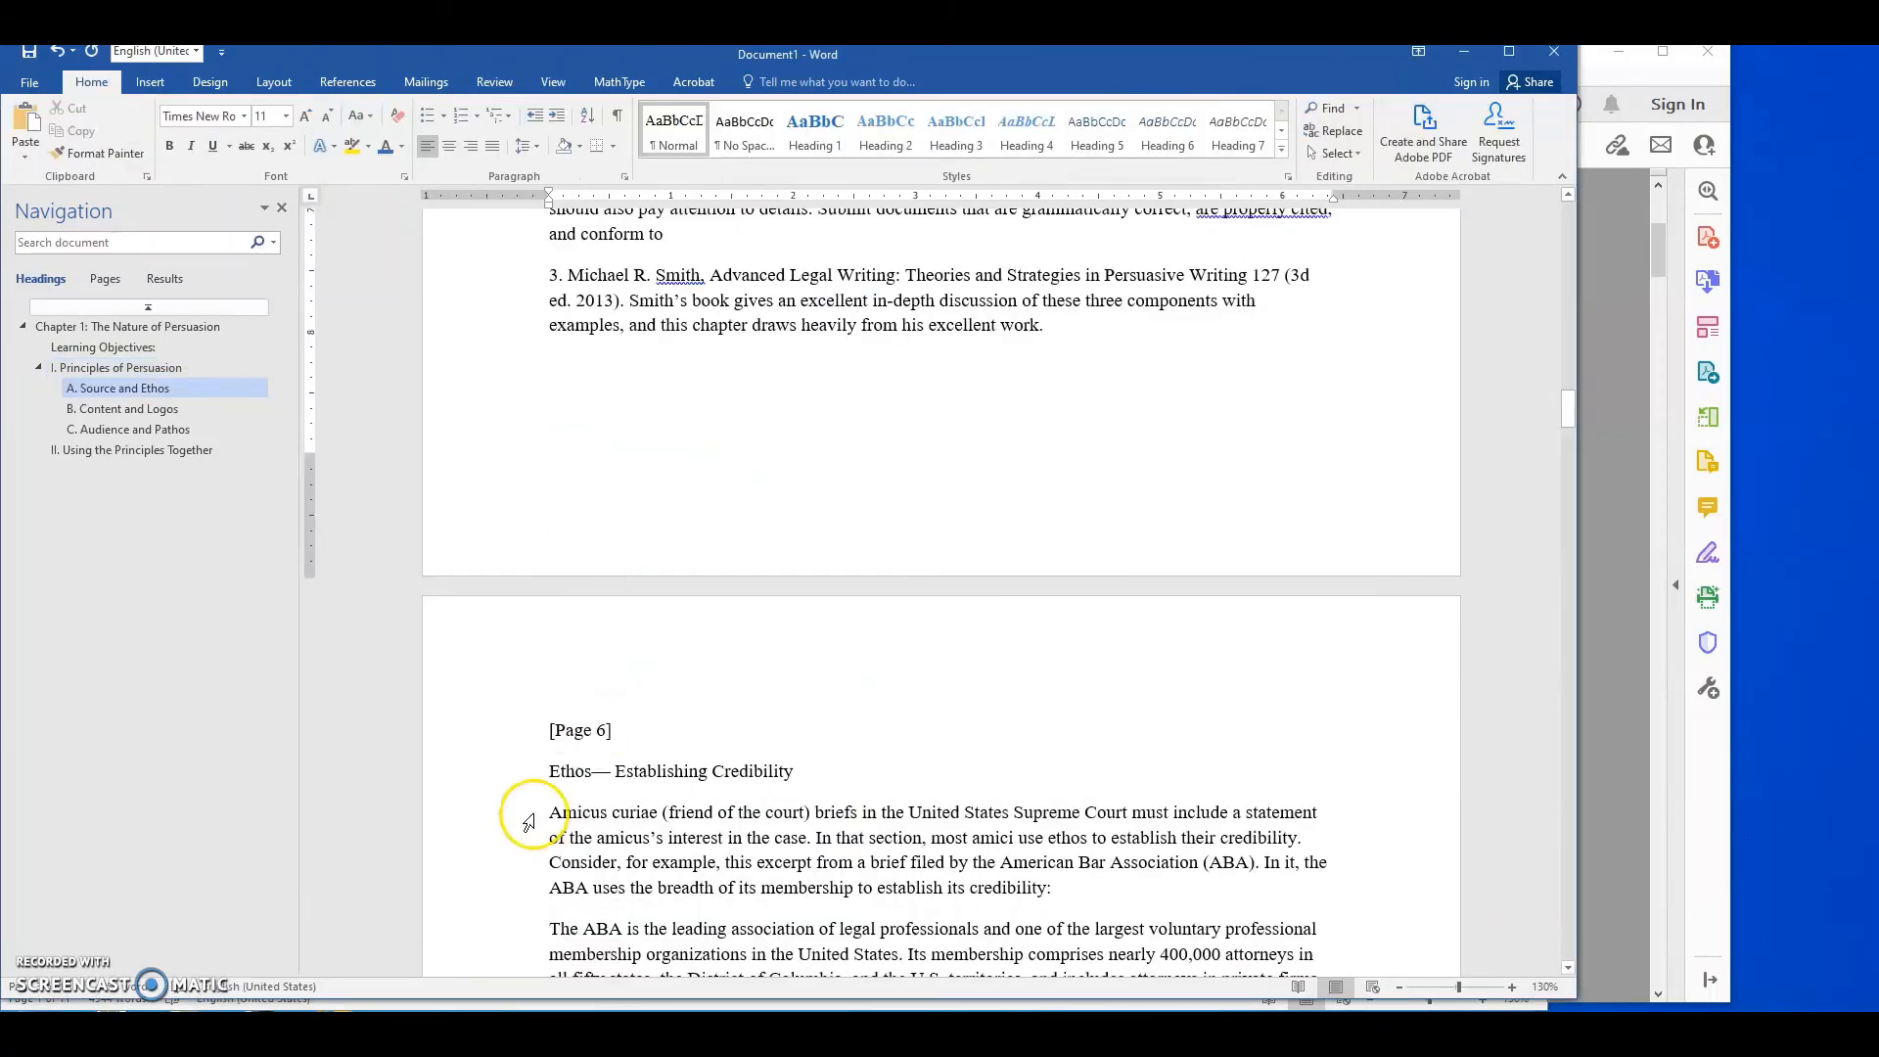
{"action": "scroll", "coordinate": [675, 622], "scroll_direction": "up", "scroll_amount": 3}
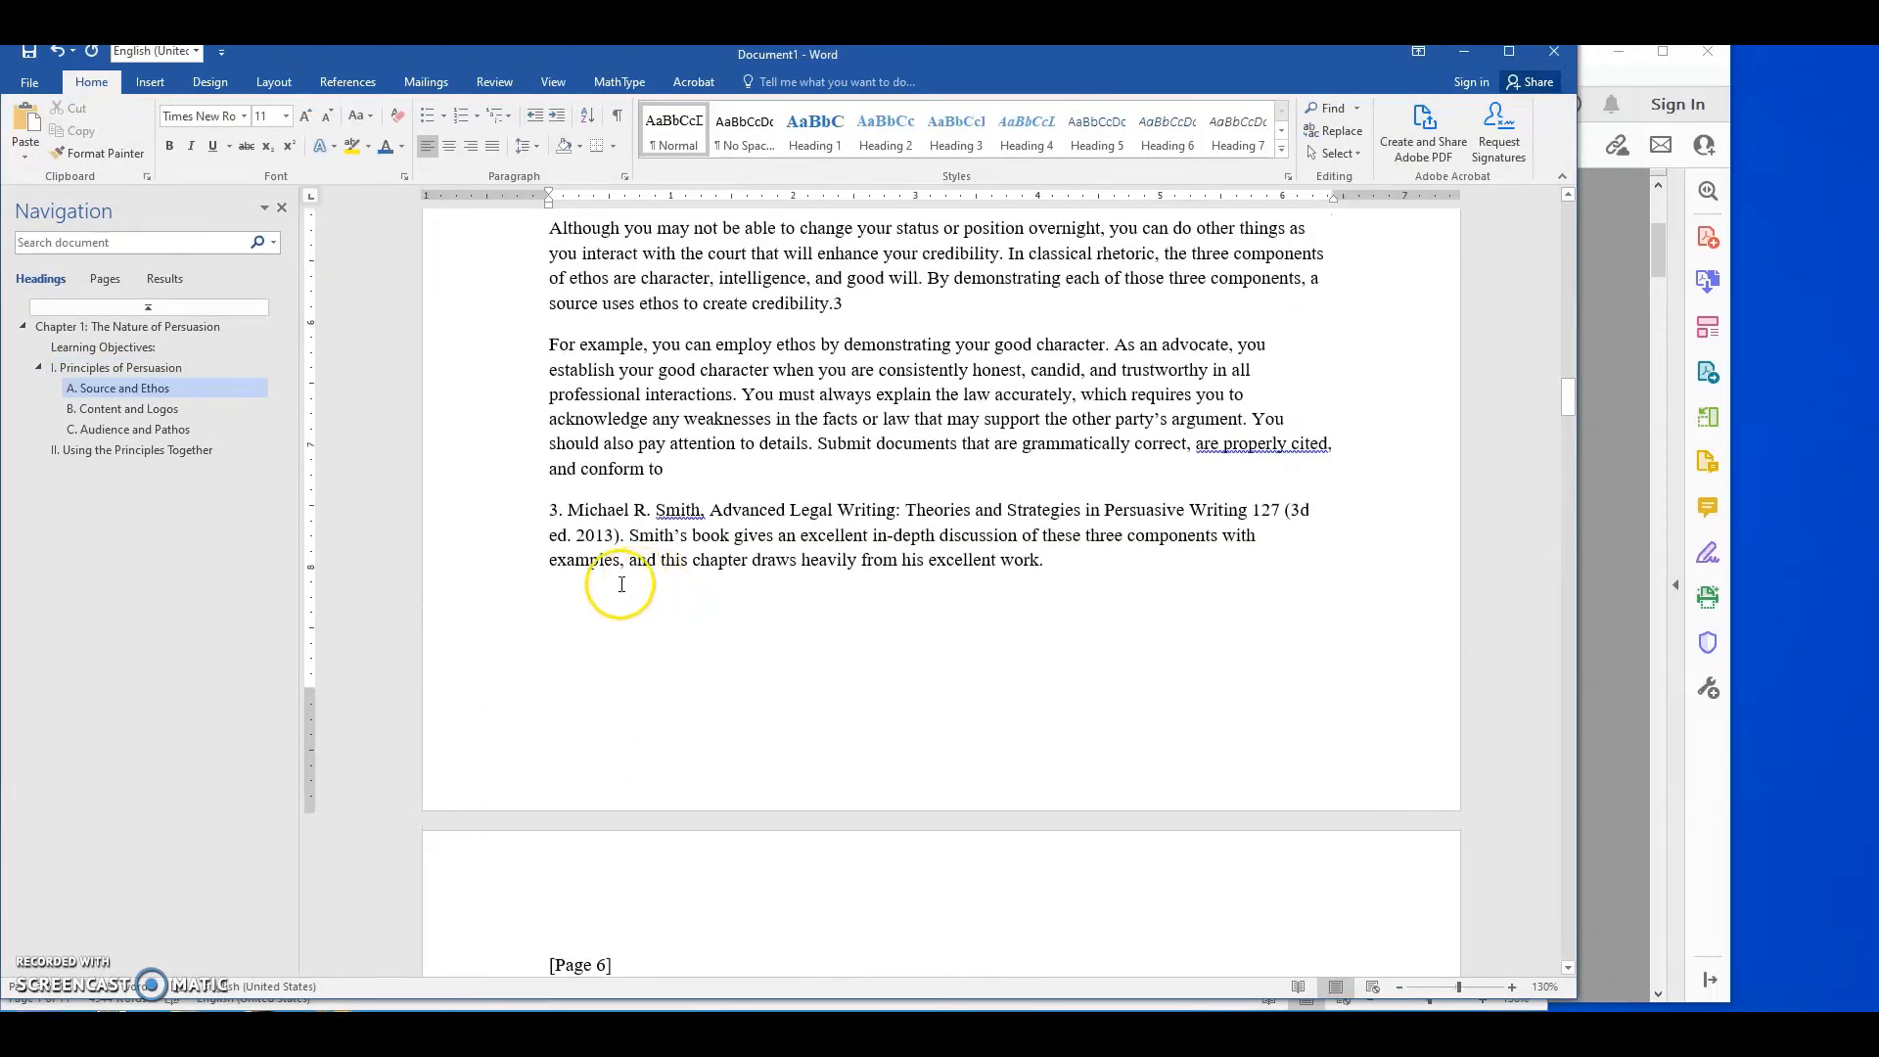
{"action": "scroll", "coordinate": [621, 584], "scroll_direction": "up", "scroll_amount": 15}
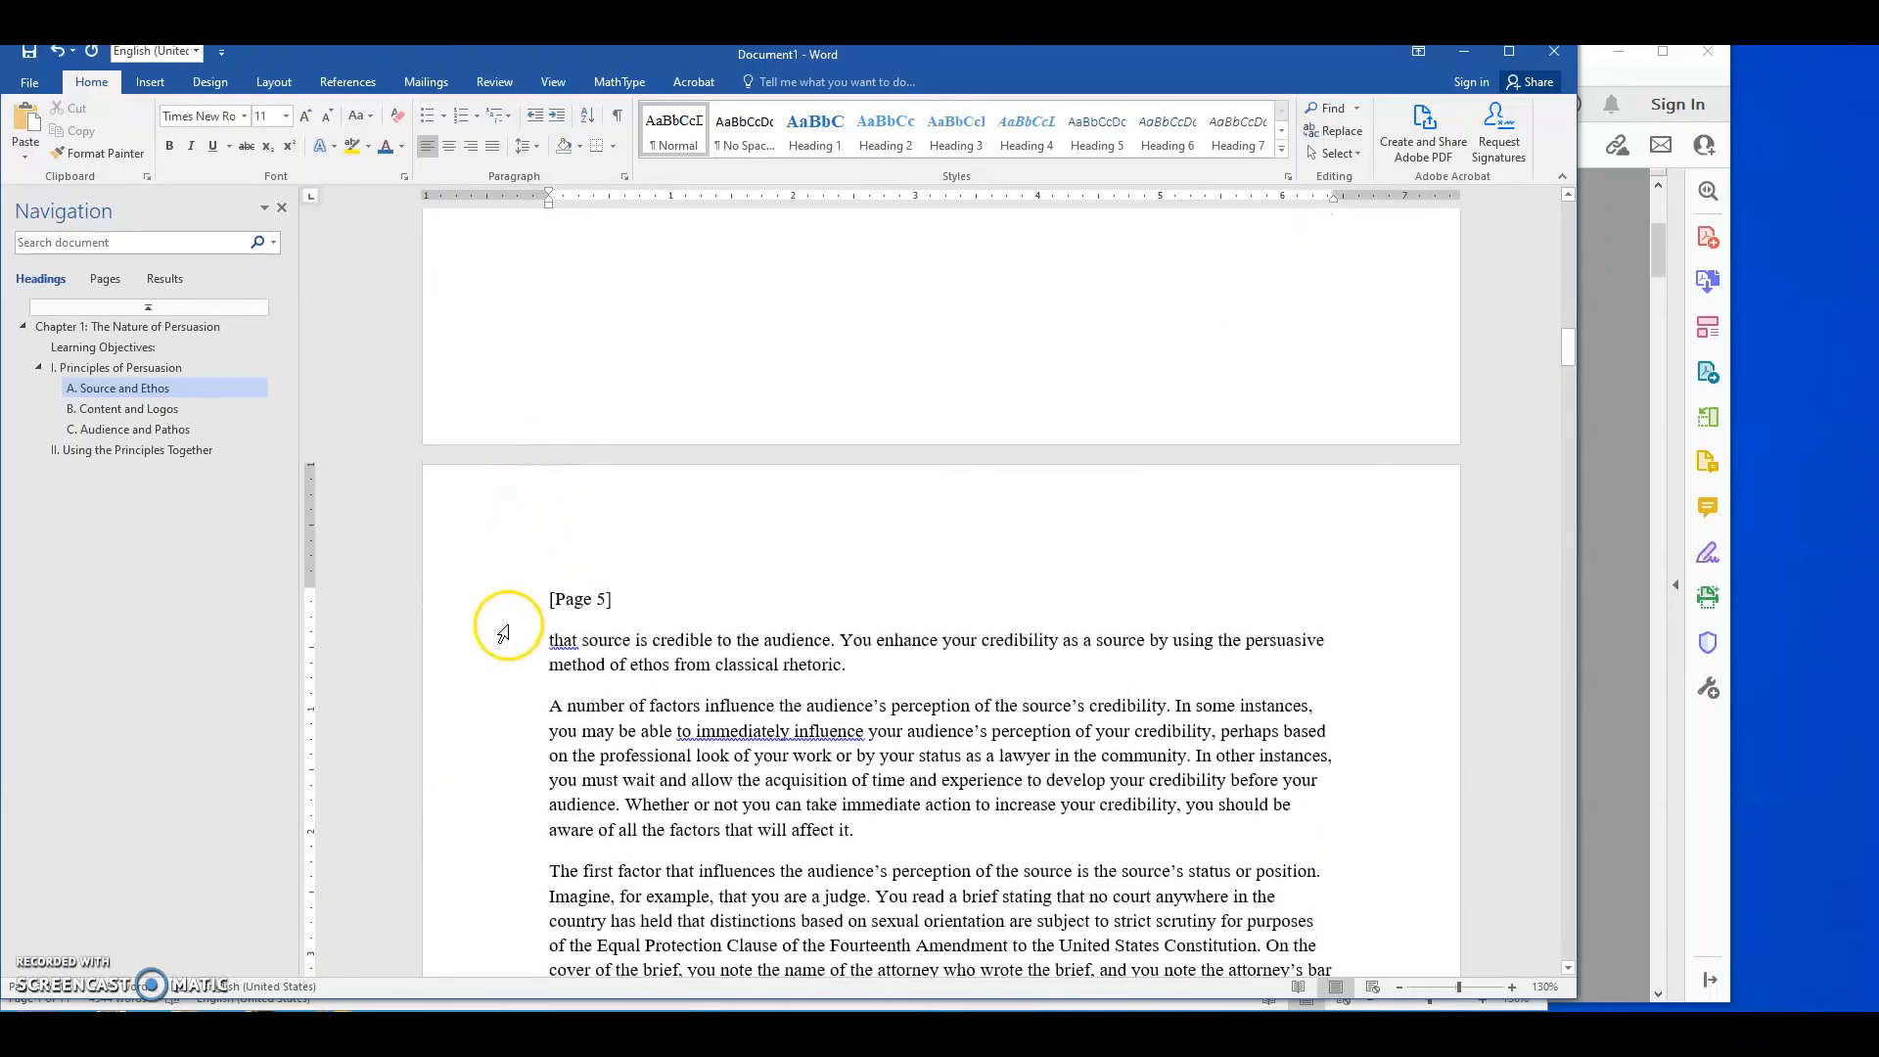
{"action": "scroll", "coordinate": [503, 631], "scroll_direction": "up", "scroll_amount": 7}
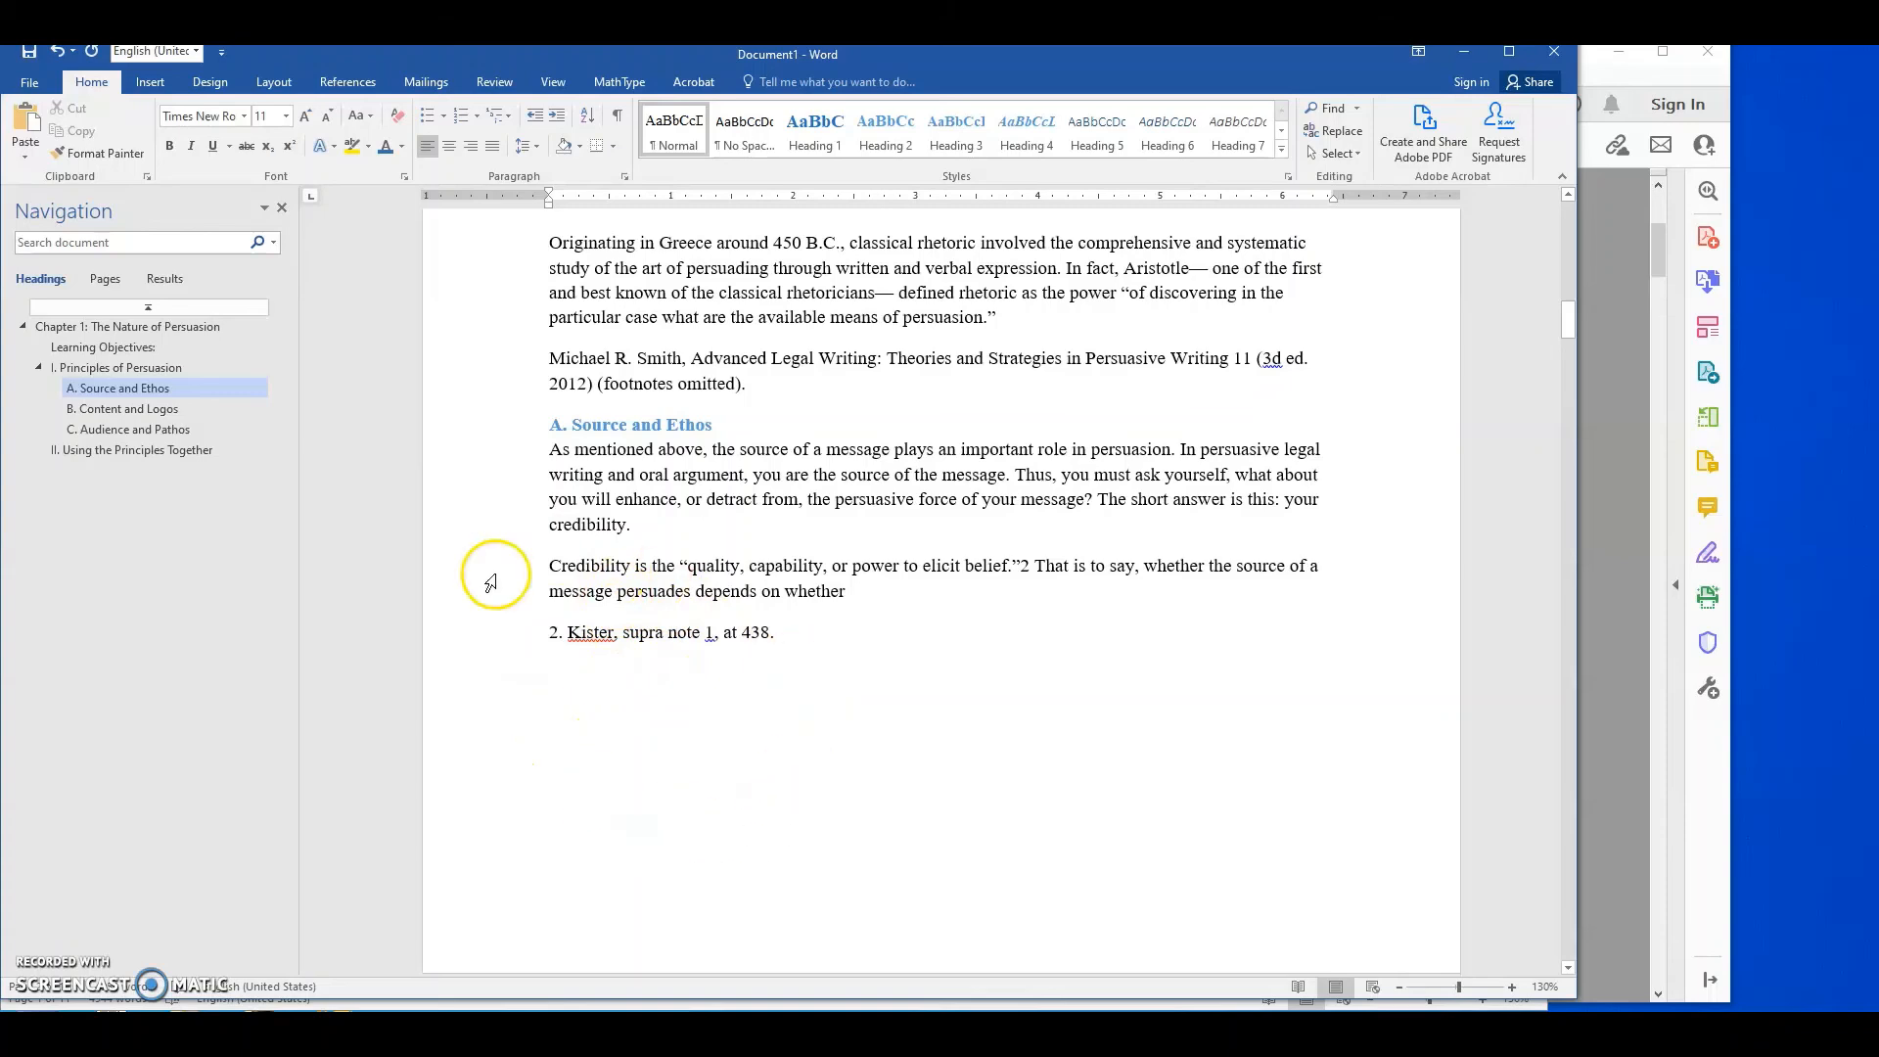
{"action": "scroll", "coordinate": [577, 548], "scroll_direction": "up", "scroll_amount": 5}
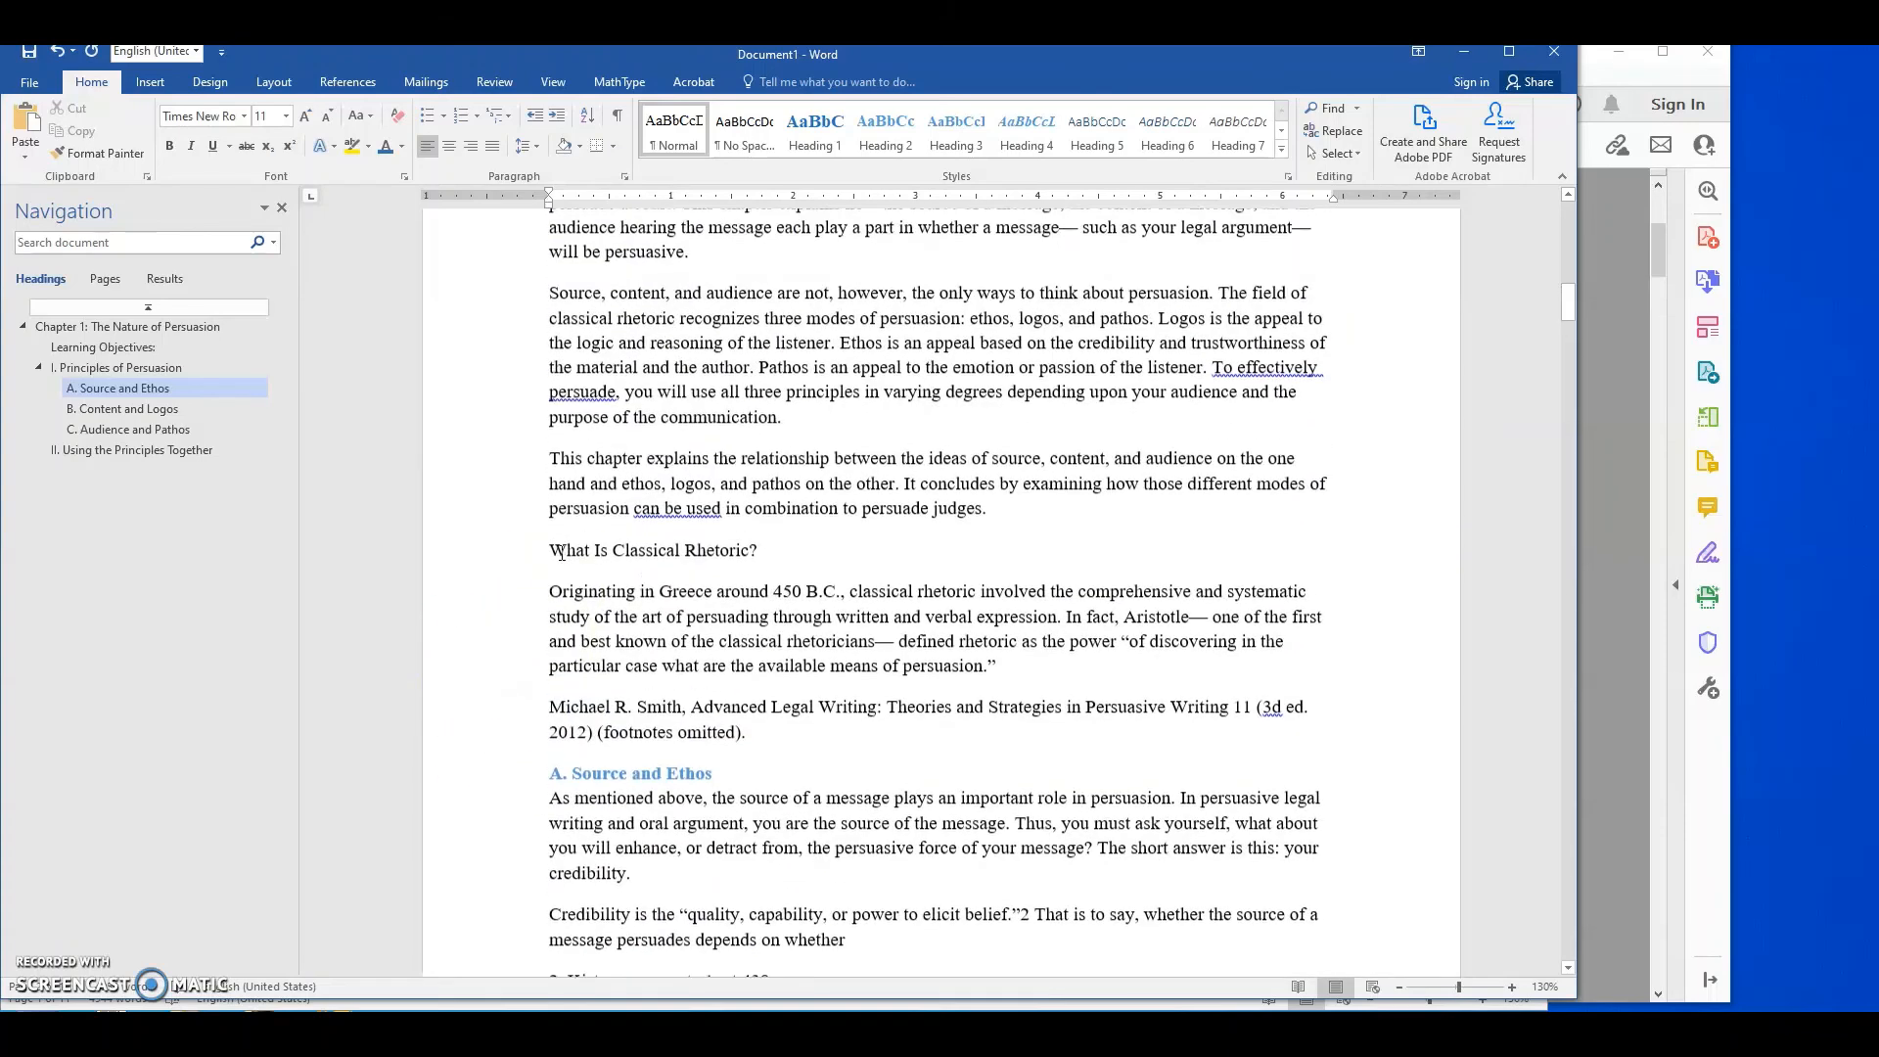
{"action": "scroll", "coordinate": [561, 553], "scroll_direction": "down", "scroll_amount": 7}
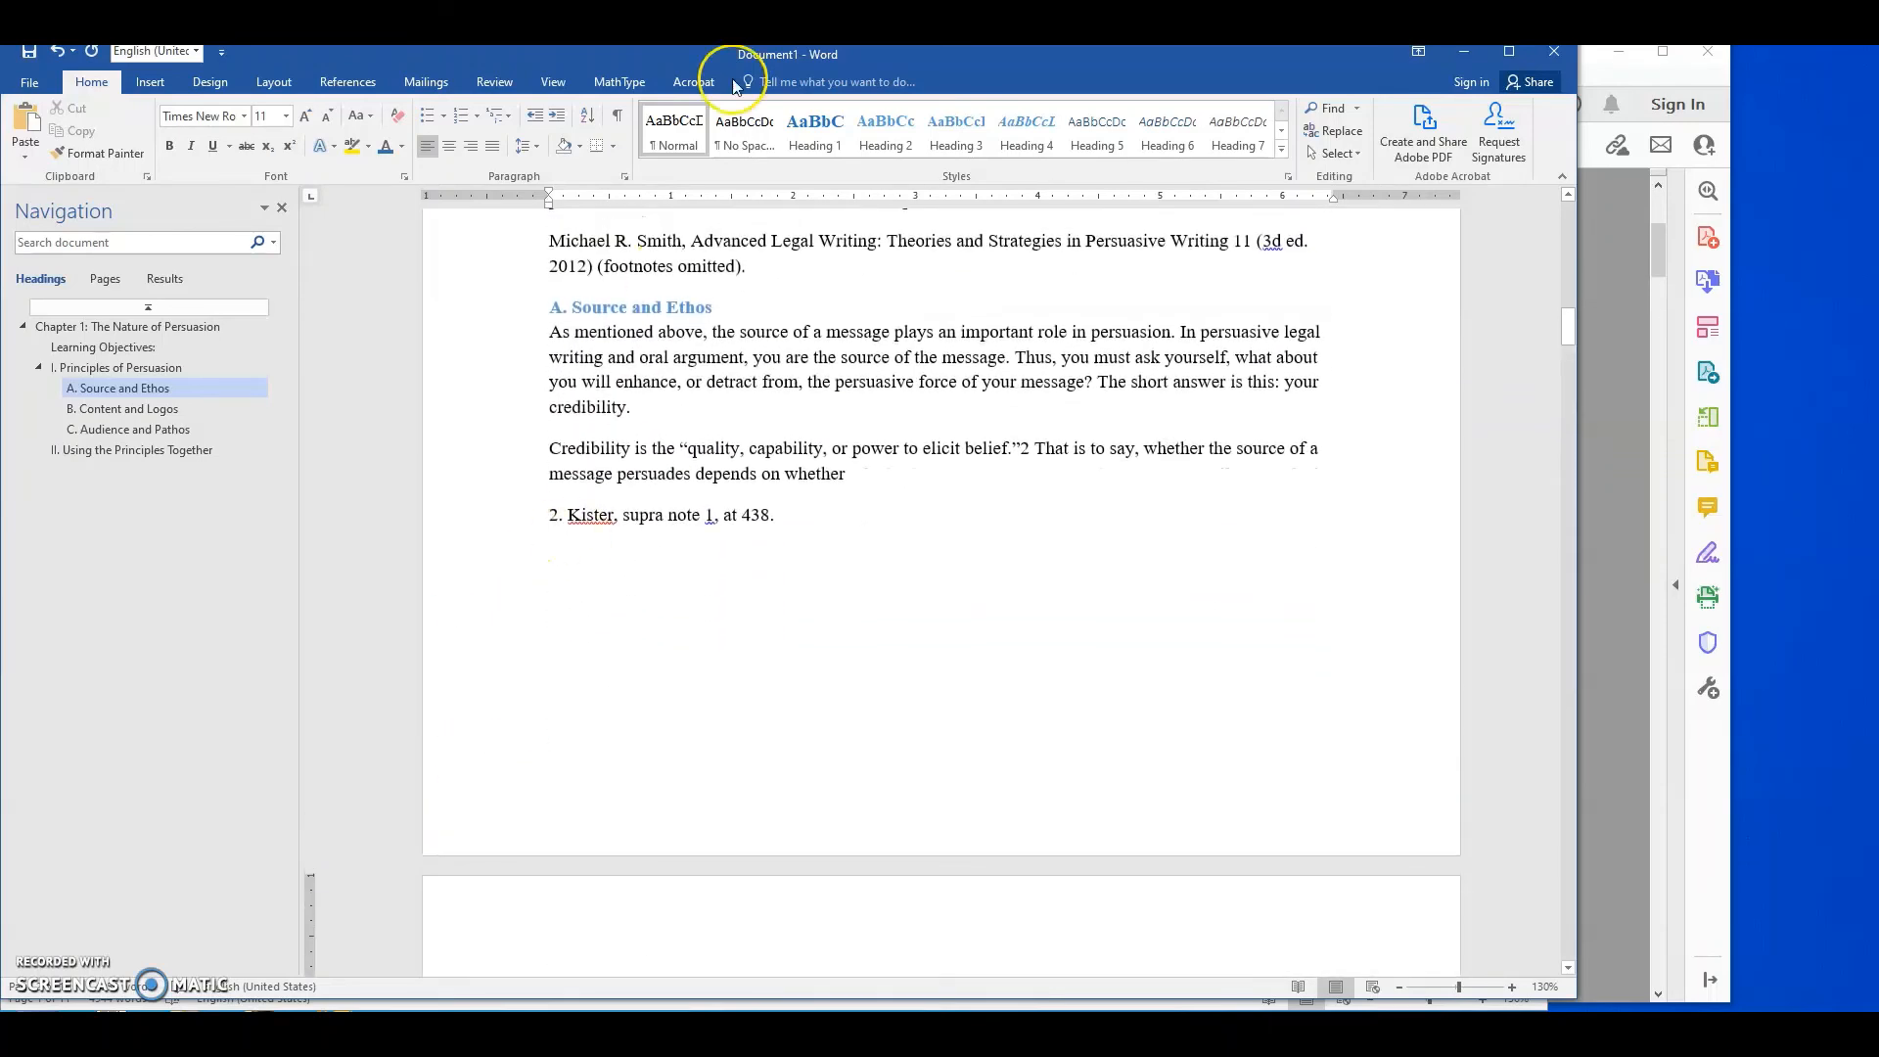
{"action": "left_click", "coordinate": [616, 116]}
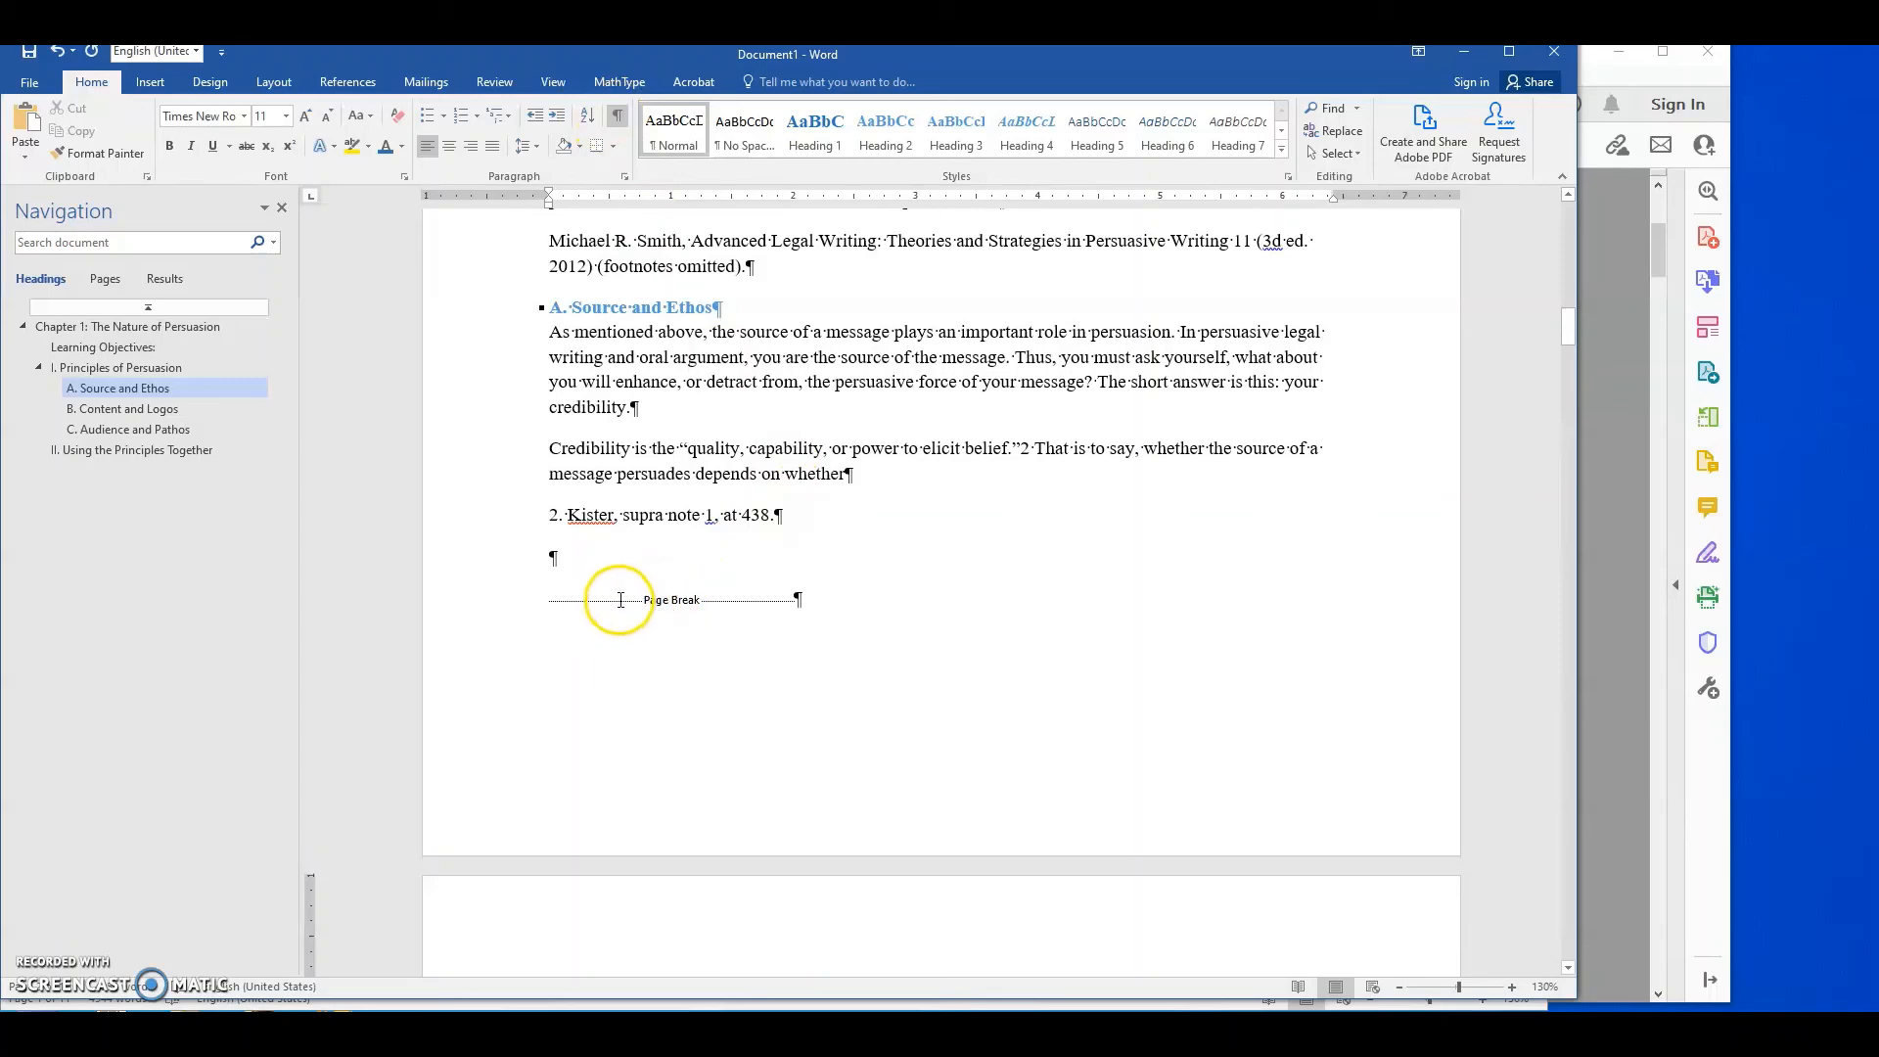
{"action": "left_click", "coordinate": [619, 117]}
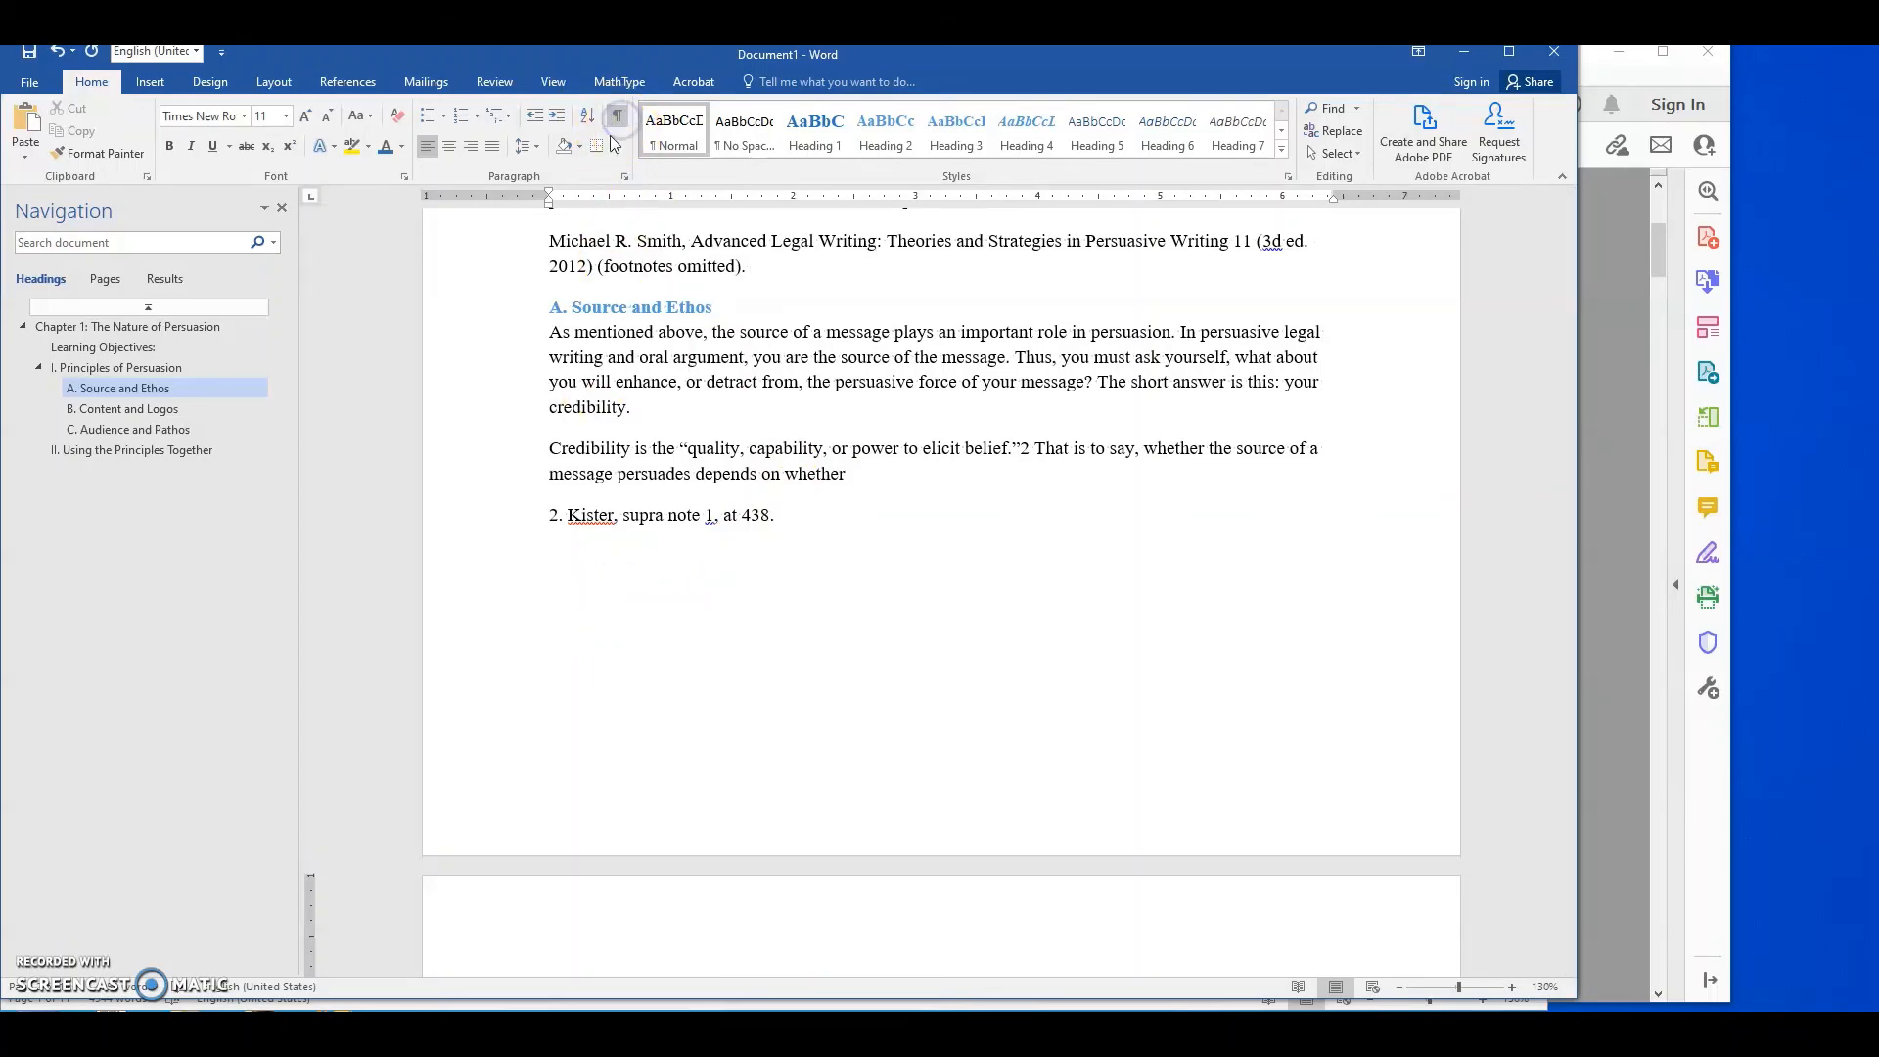
{"action": "scroll", "coordinate": [672, 659], "scroll_direction": "up", "scroll_amount": 10}
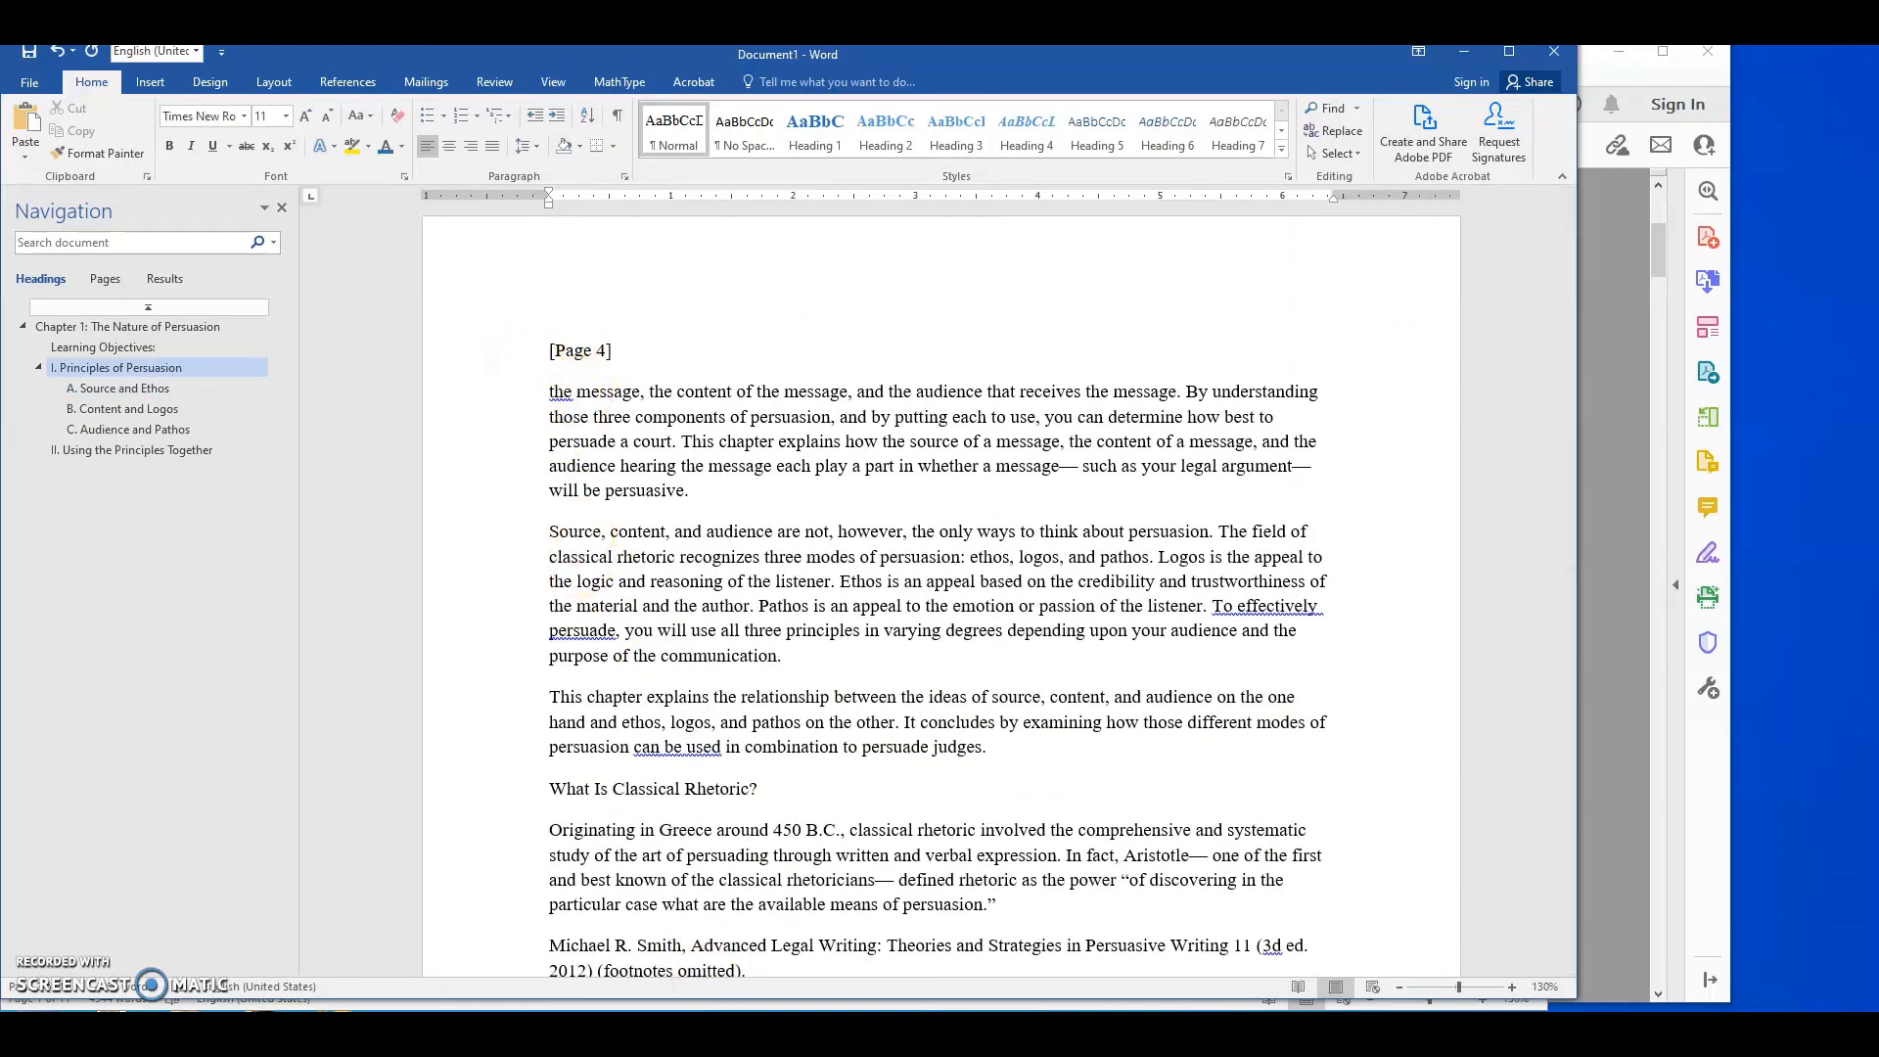
Switch back to Document2 and show the formatting marks around the "[Page 6]" label
{"action": "mouse_move", "coordinate": [605, 1028]}
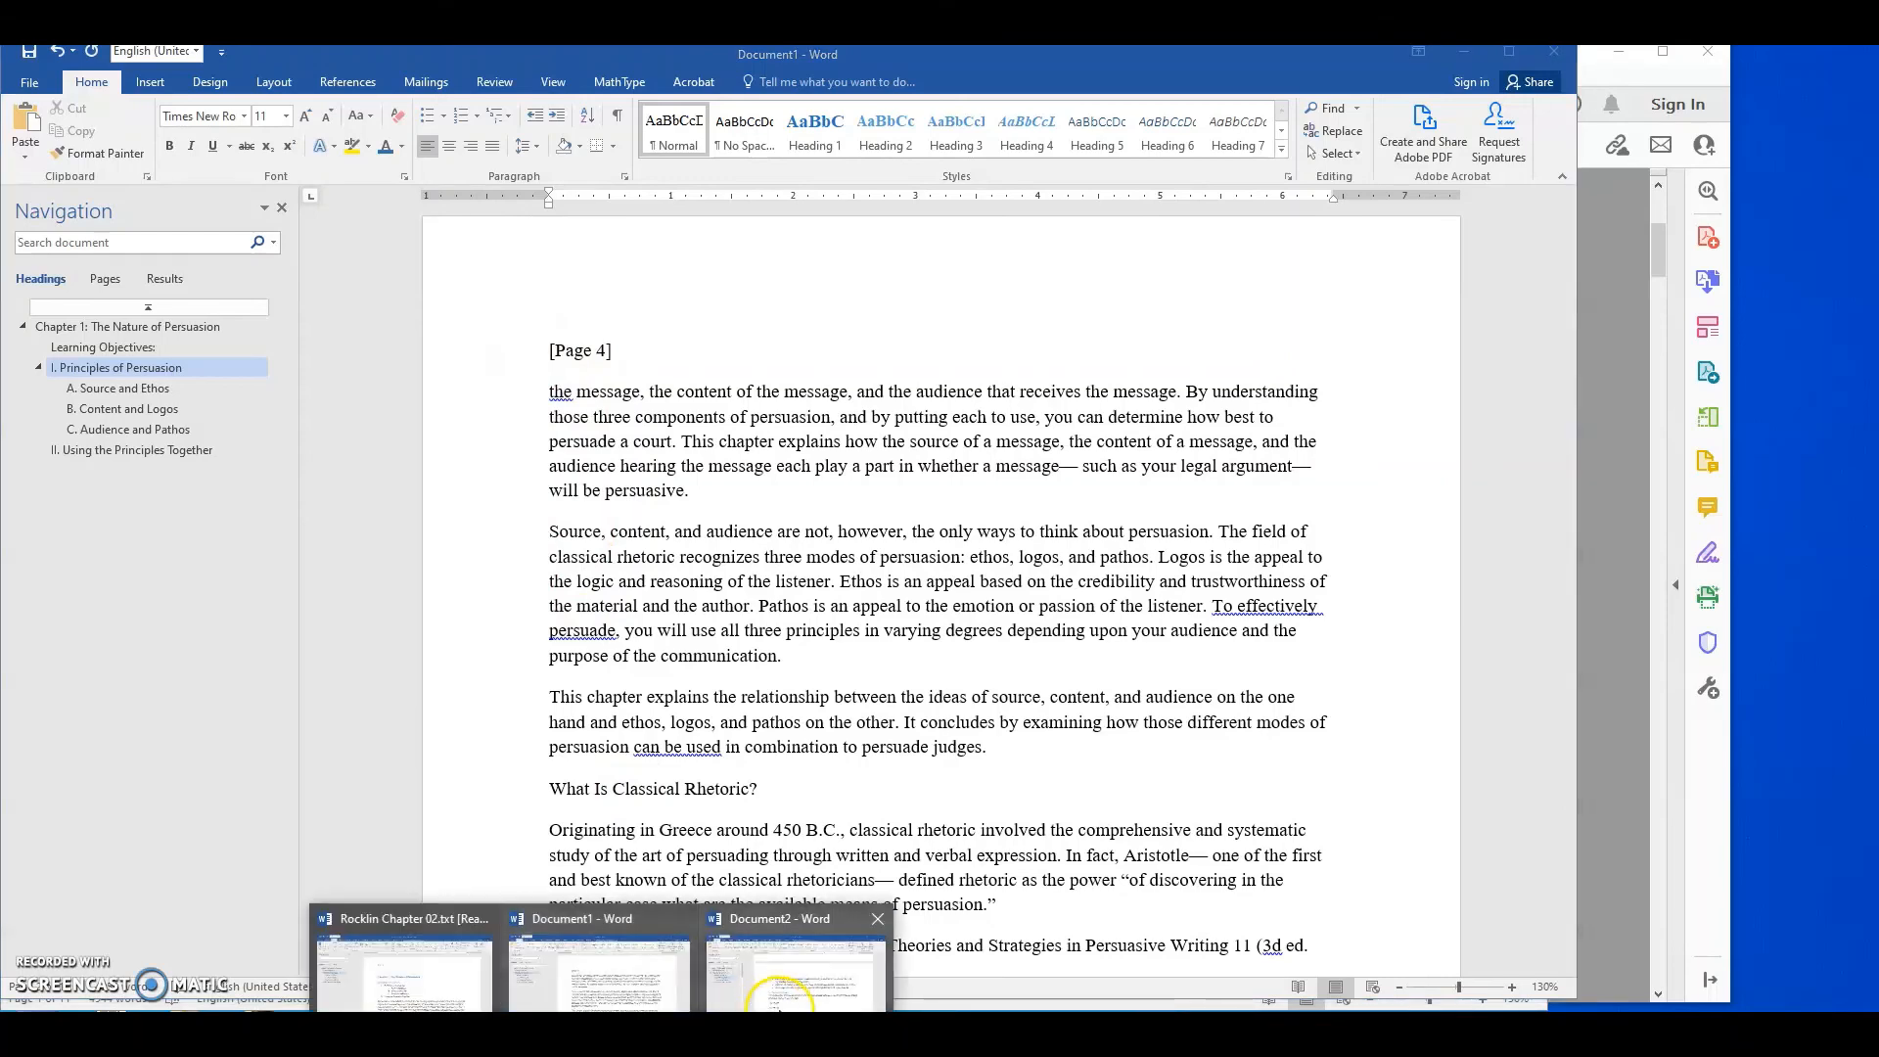
{"action": "left_click", "coordinate": [776, 984]}
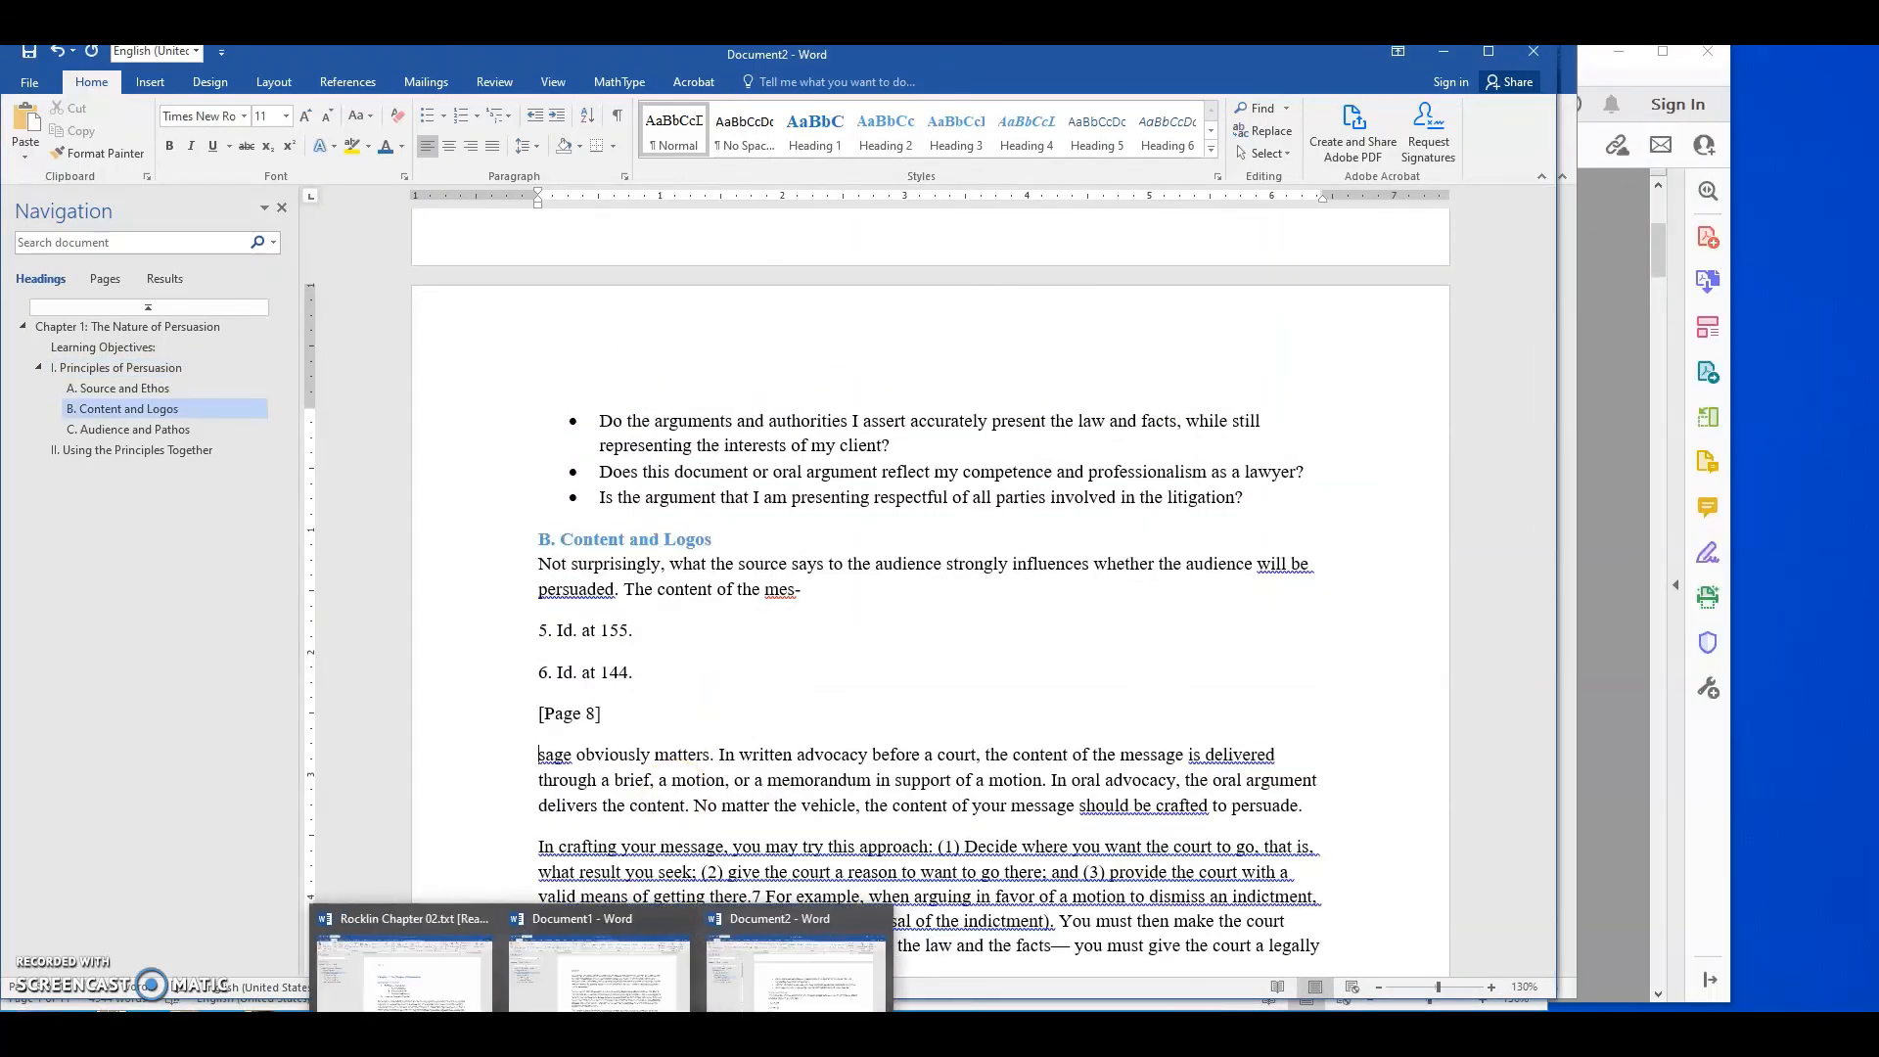
{"action": "left_click", "coordinate": [601, 1027]}
{"action": "left_click", "coordinate": [753, 988]}
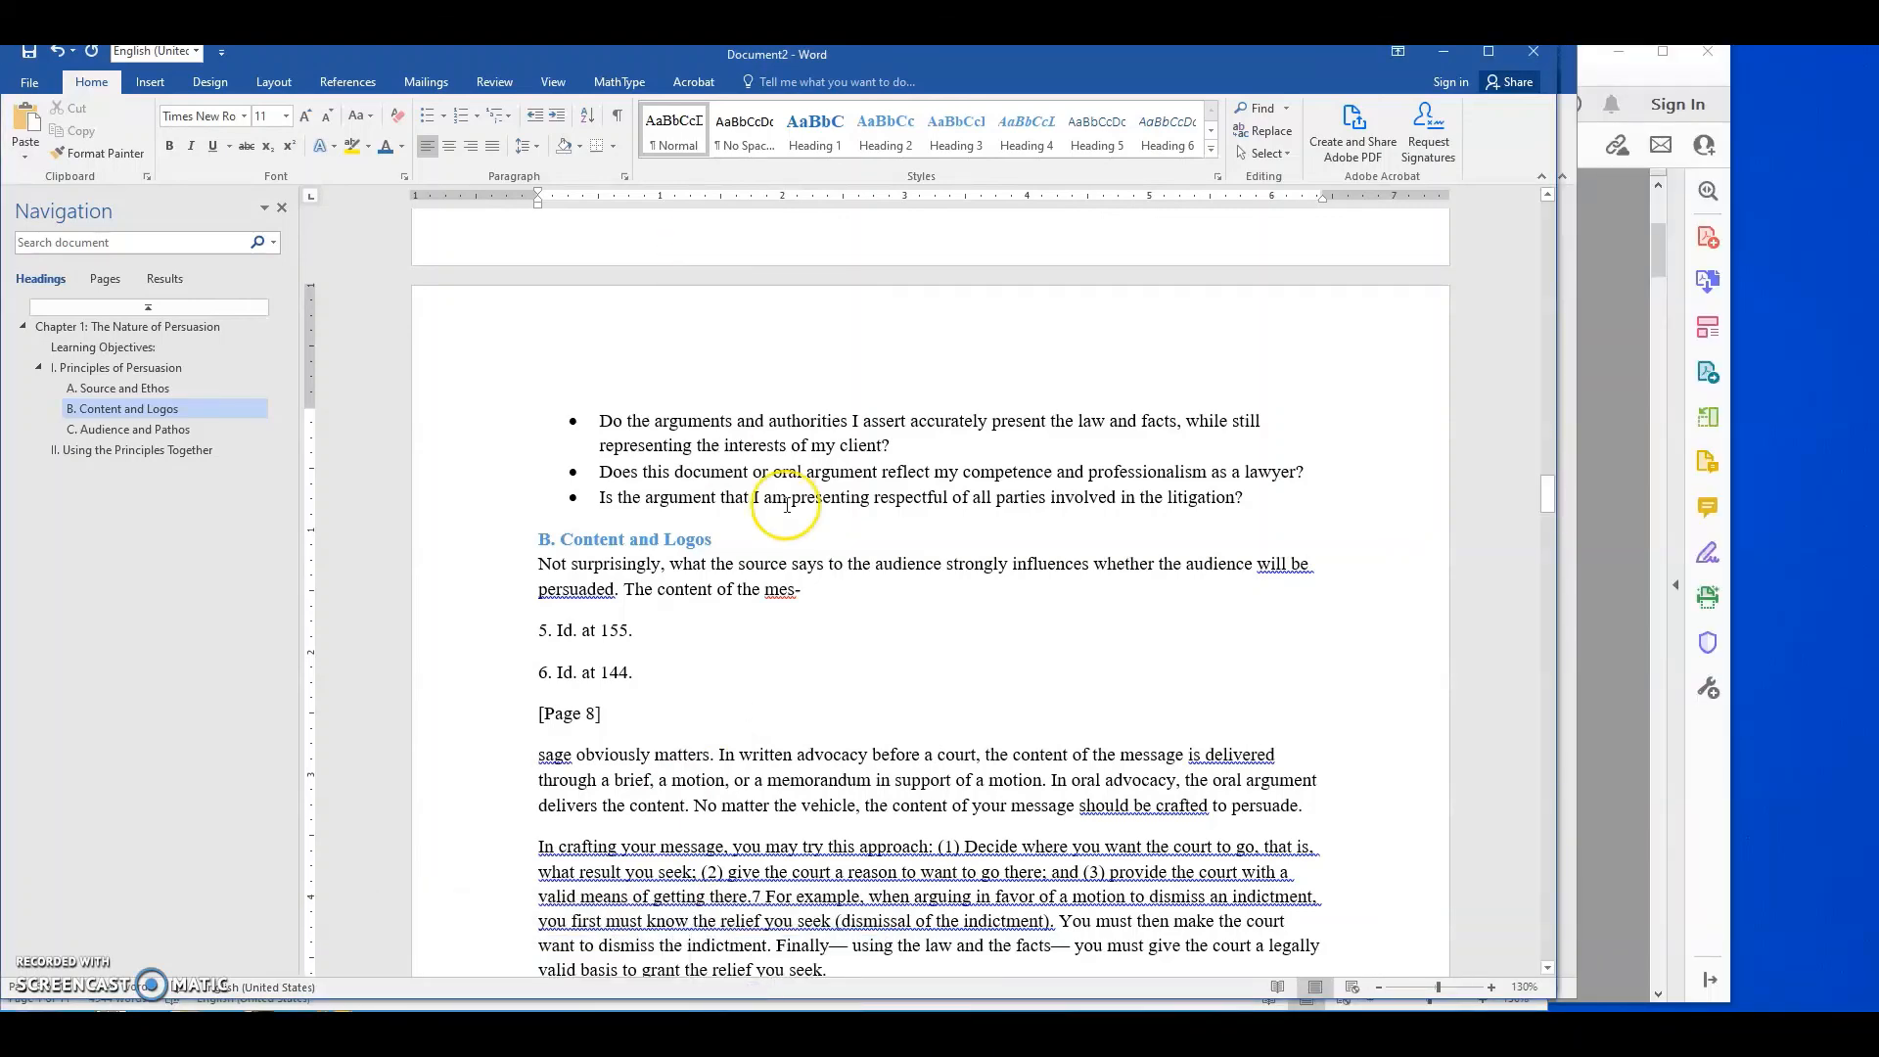
{"action": "scroll", "coordinate": [786, 505], "scroll_direction": "up", "scroll_amount": 5}
{"action": "scroll", "coordinate": [787, 505], "scroll_direction": "up", "scroll_amount": 8}
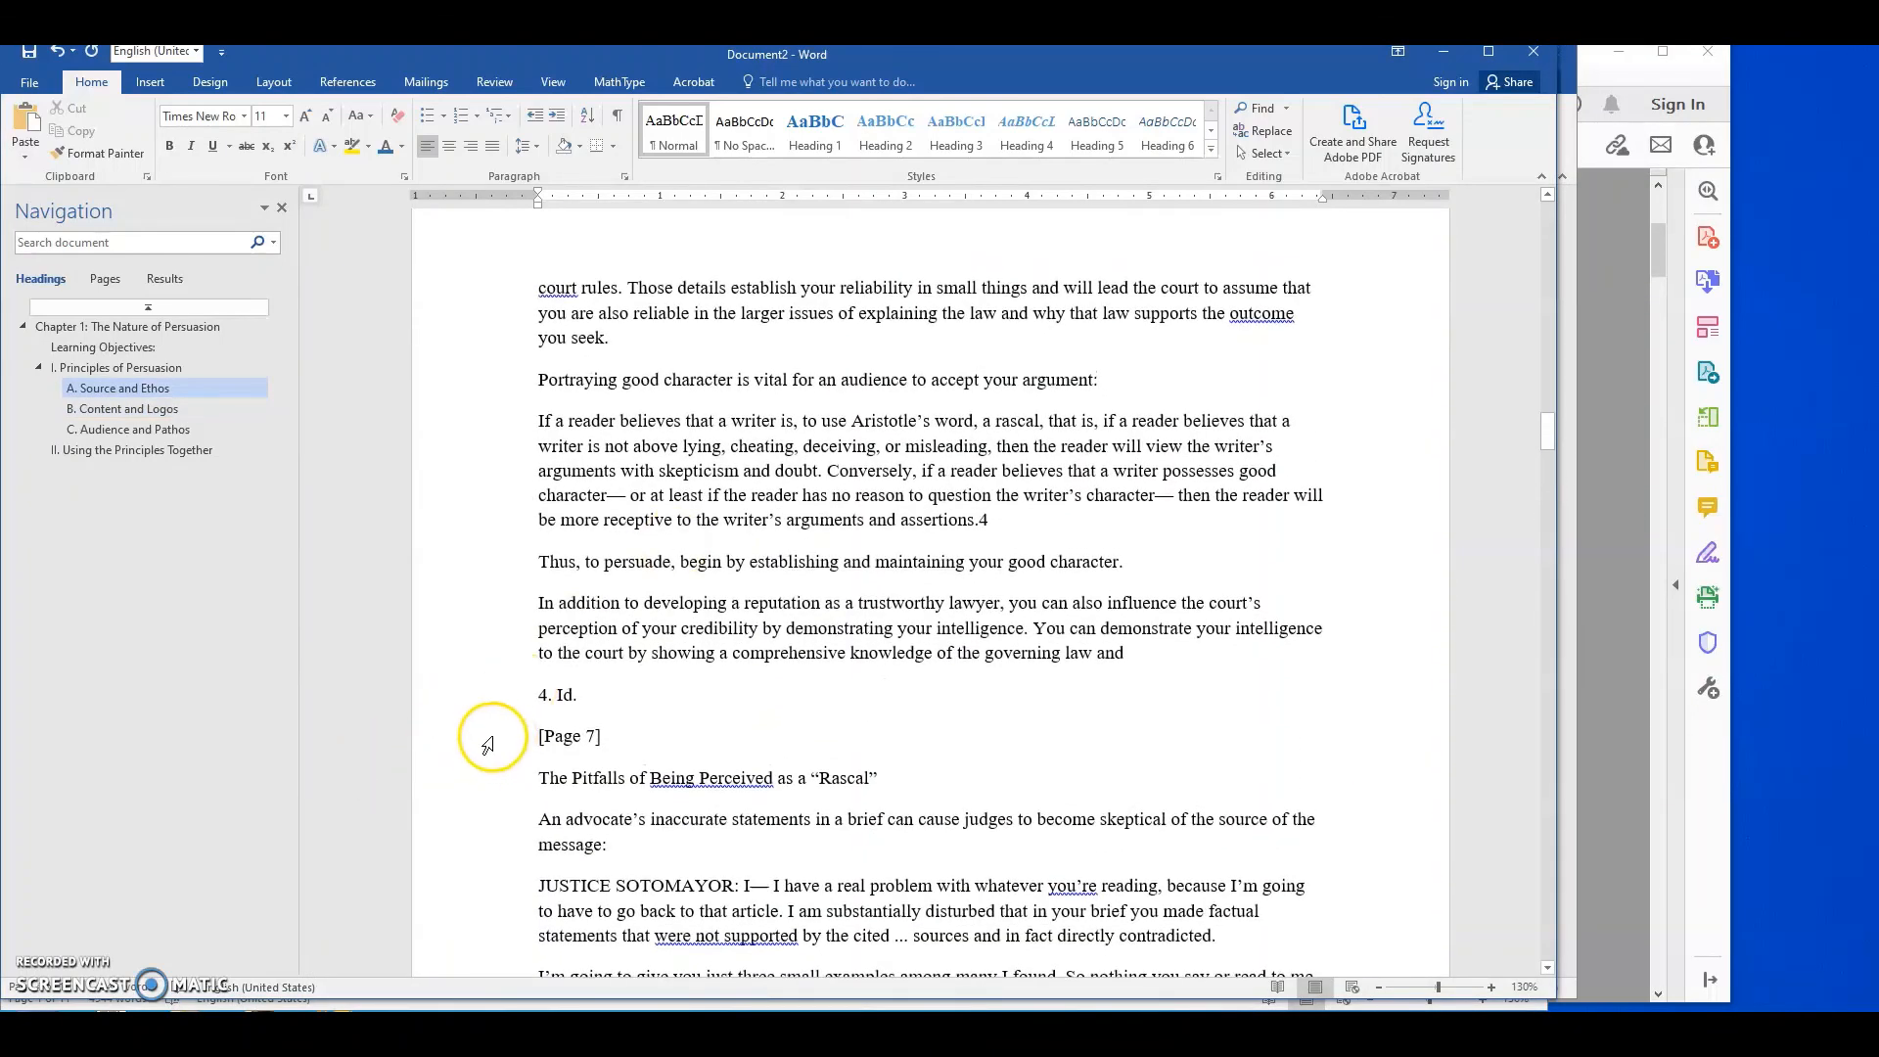
{"action": "scroll", "coordinate": [549, 688], "scroll_direction": "up", "scroll_amount": 15}
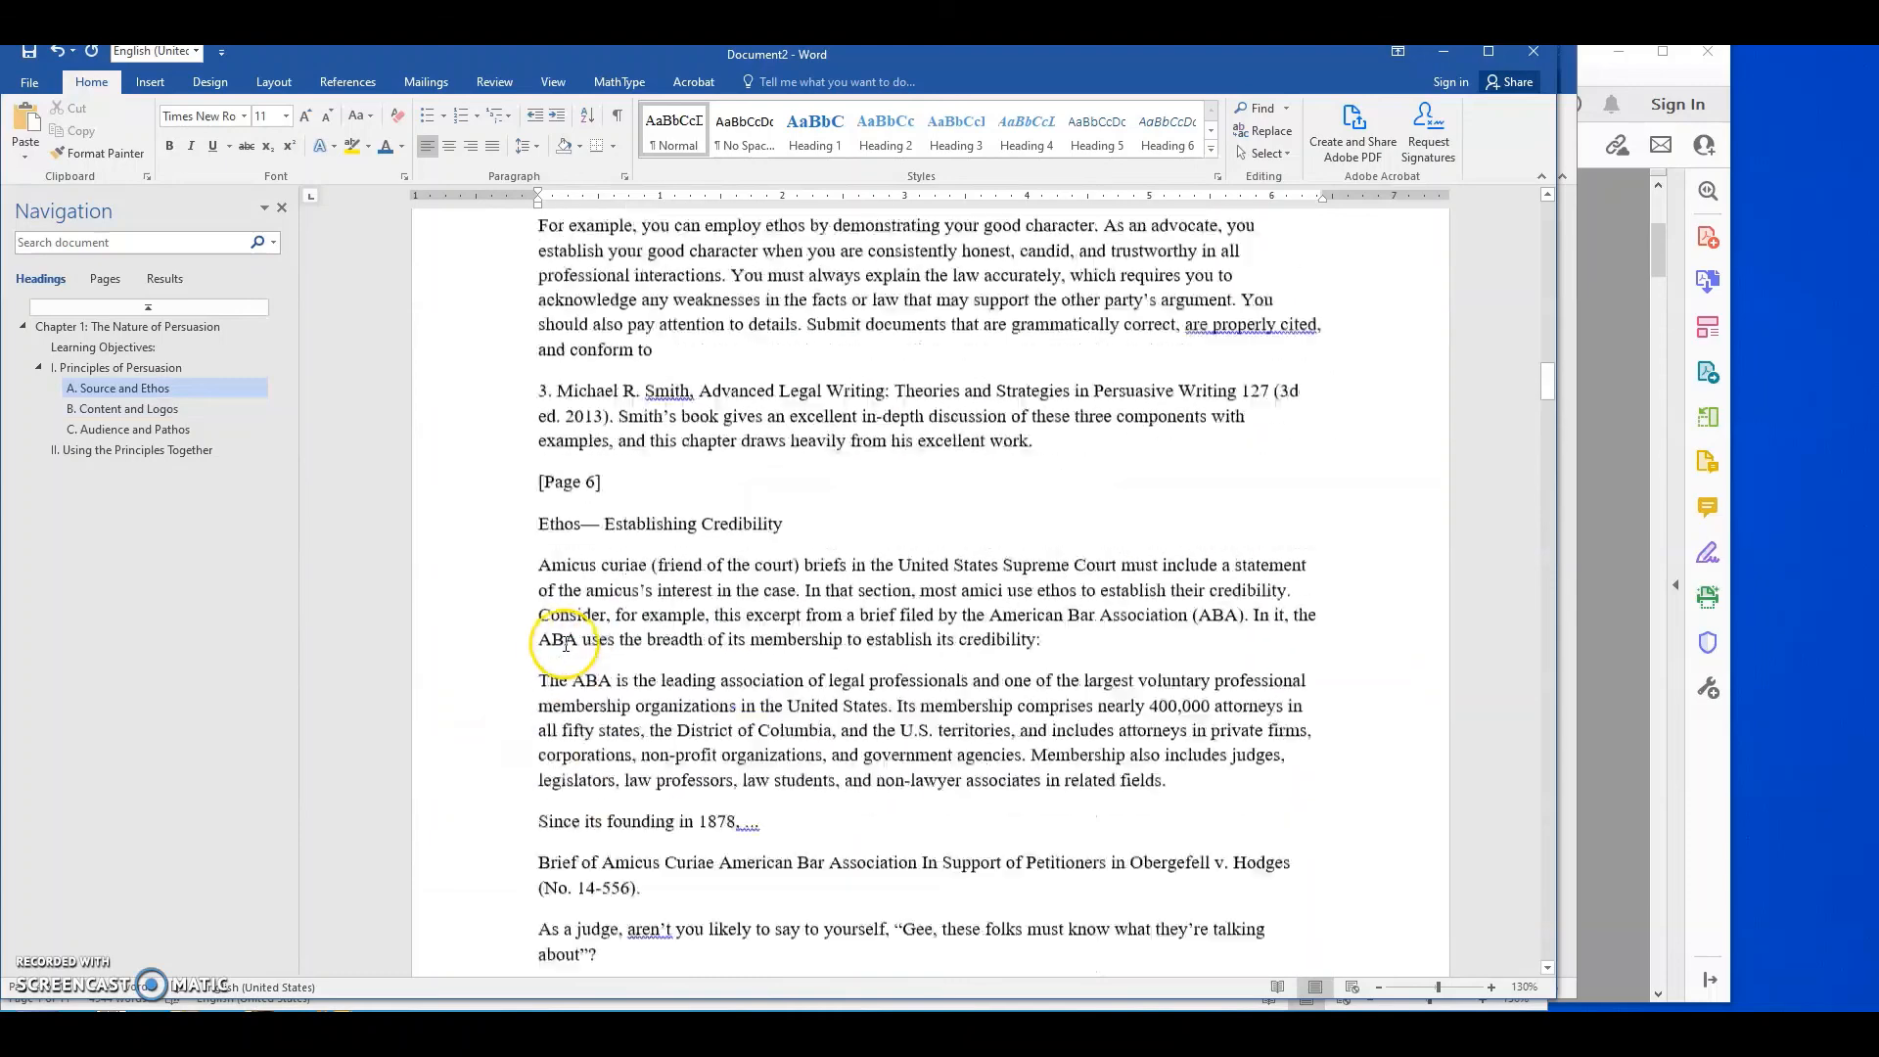
{"action": "left_click", "coordinate": [616, 118]}
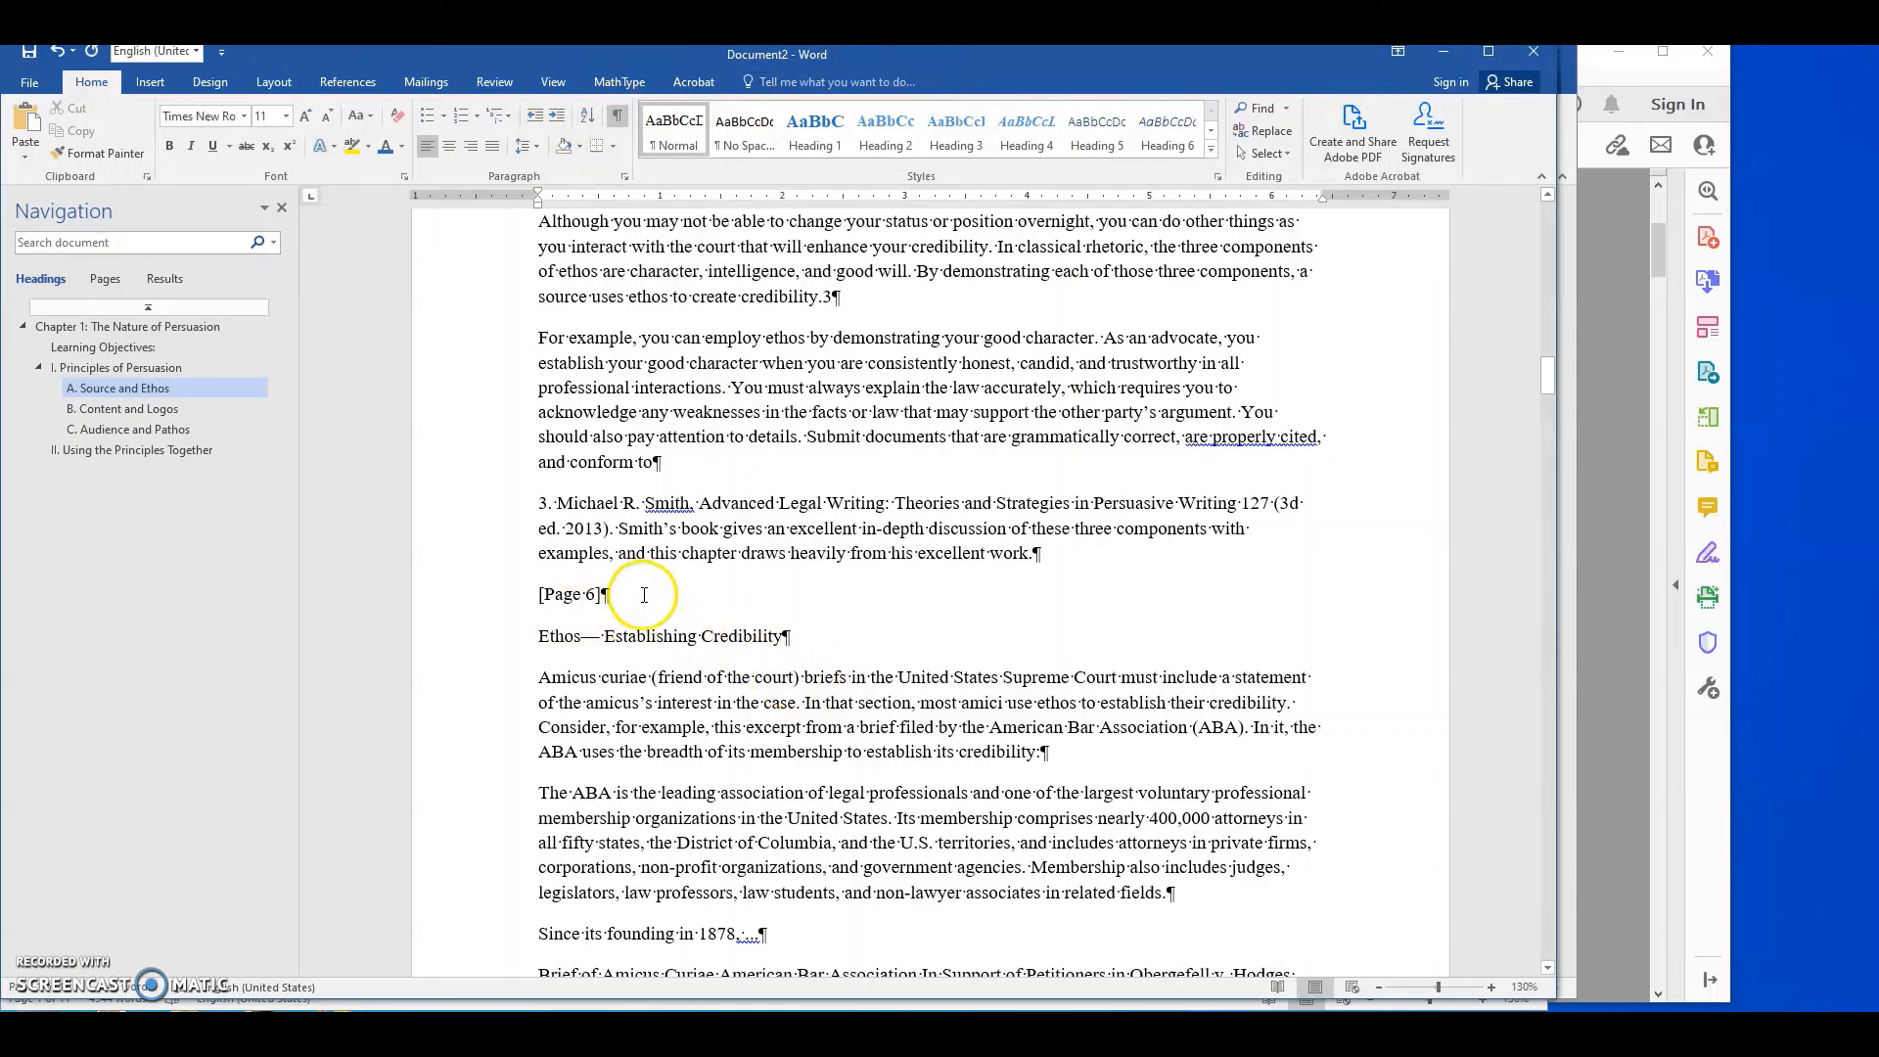
Highlight the passage surrounding the "[Page 6]" label and put the cursor at the start of that label
{"action": "mouse_move", "coordinate": [496, 604]}
{"action": "left_mouse_down"}
{"action": "mouse_move", "coordinate": [505, 700]}
{"action": "mouse_move", "coordinate": [509, 592]}
{"action": "left_mouse_up"}
{"action": "left_click", "coordinate": [467, 428]}
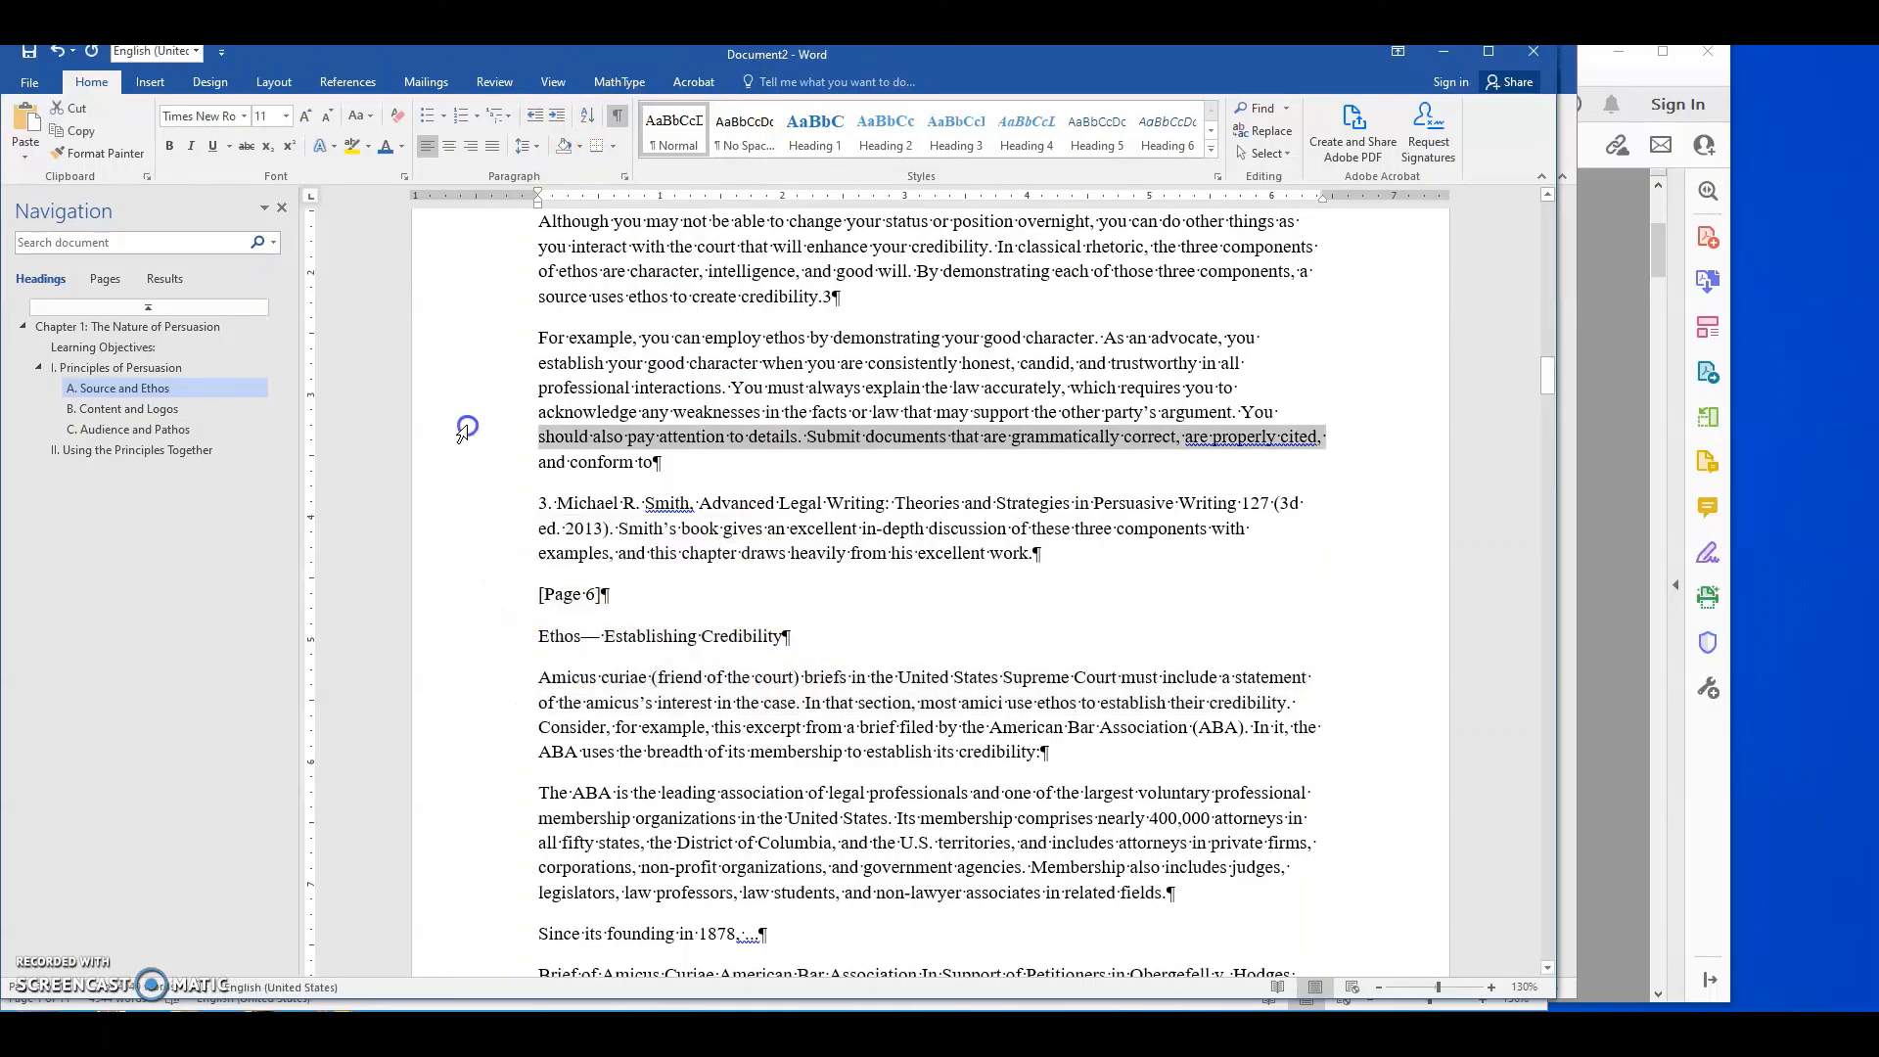
{"action": "left_click_drag", "start_coordinate": [481, 460], "coordinate": [525, 756]}
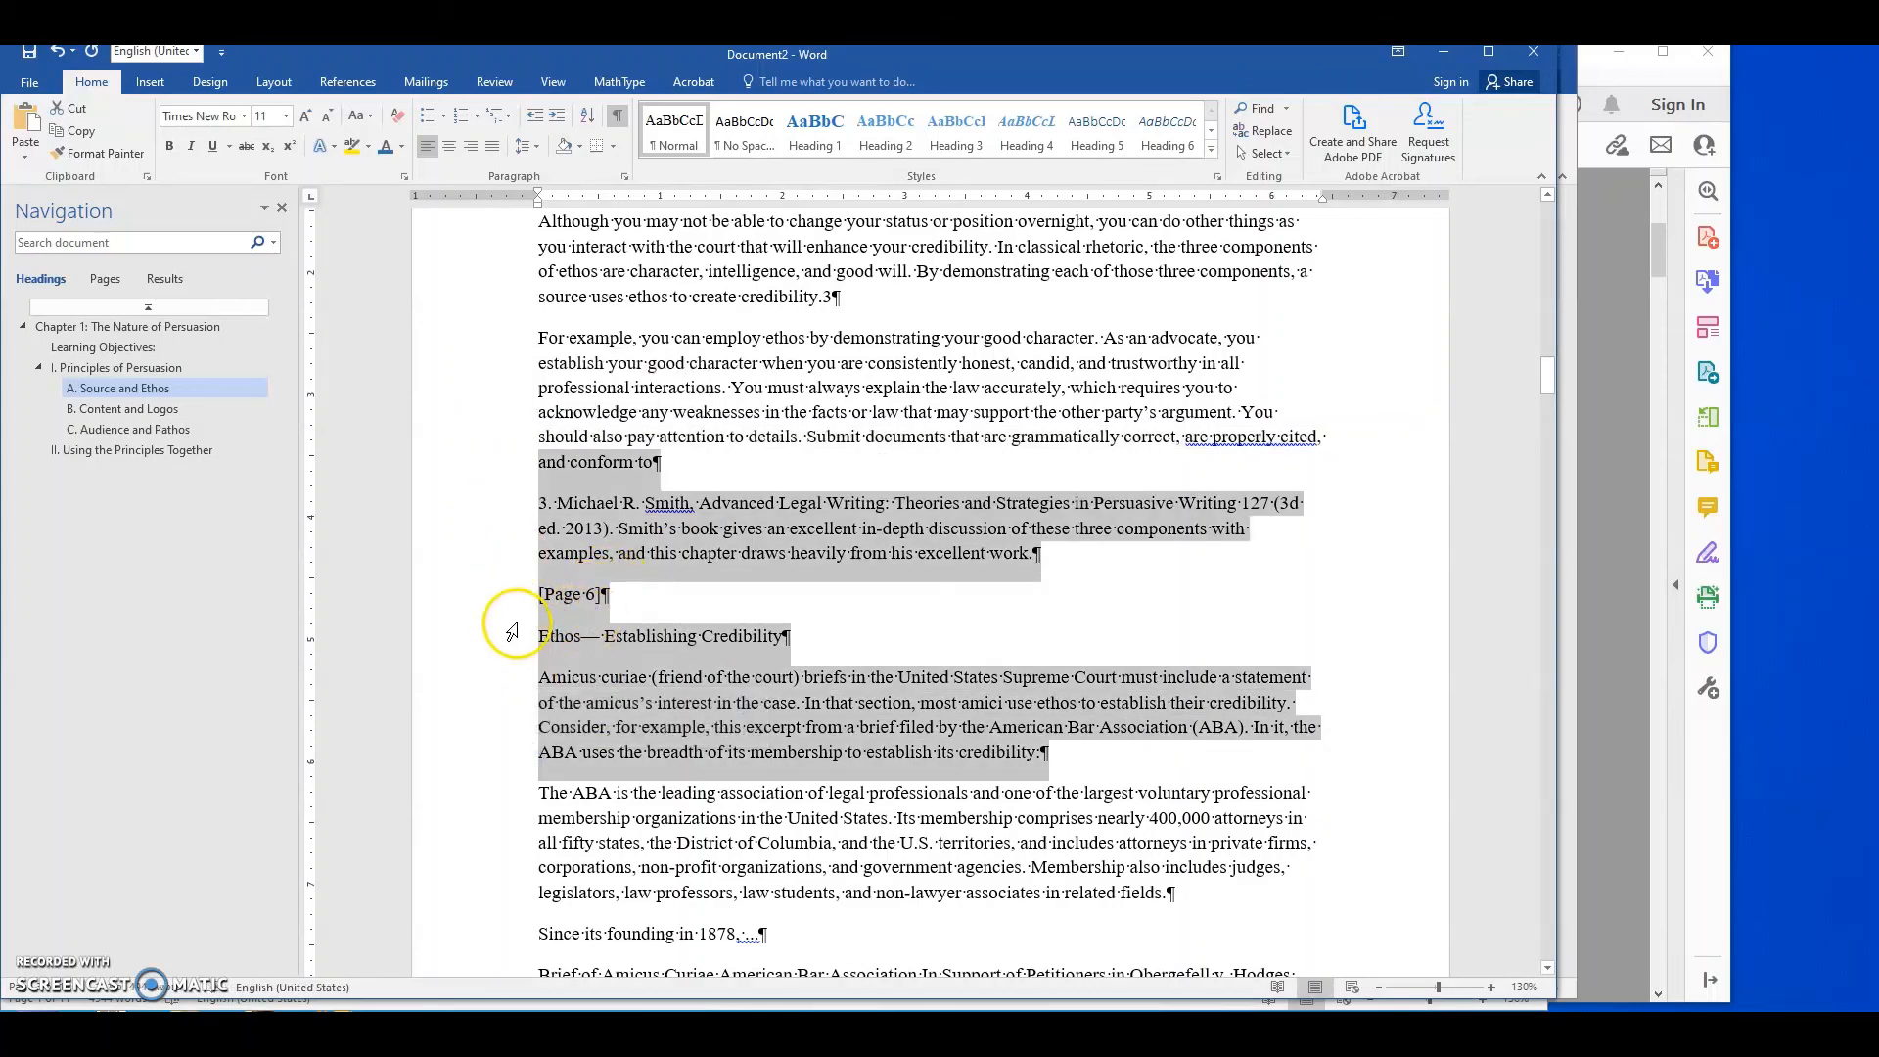
{"action": "left_click", "coordinate": [536, 602]}
{"action": "left_click", "coordinate": [869, 447]}
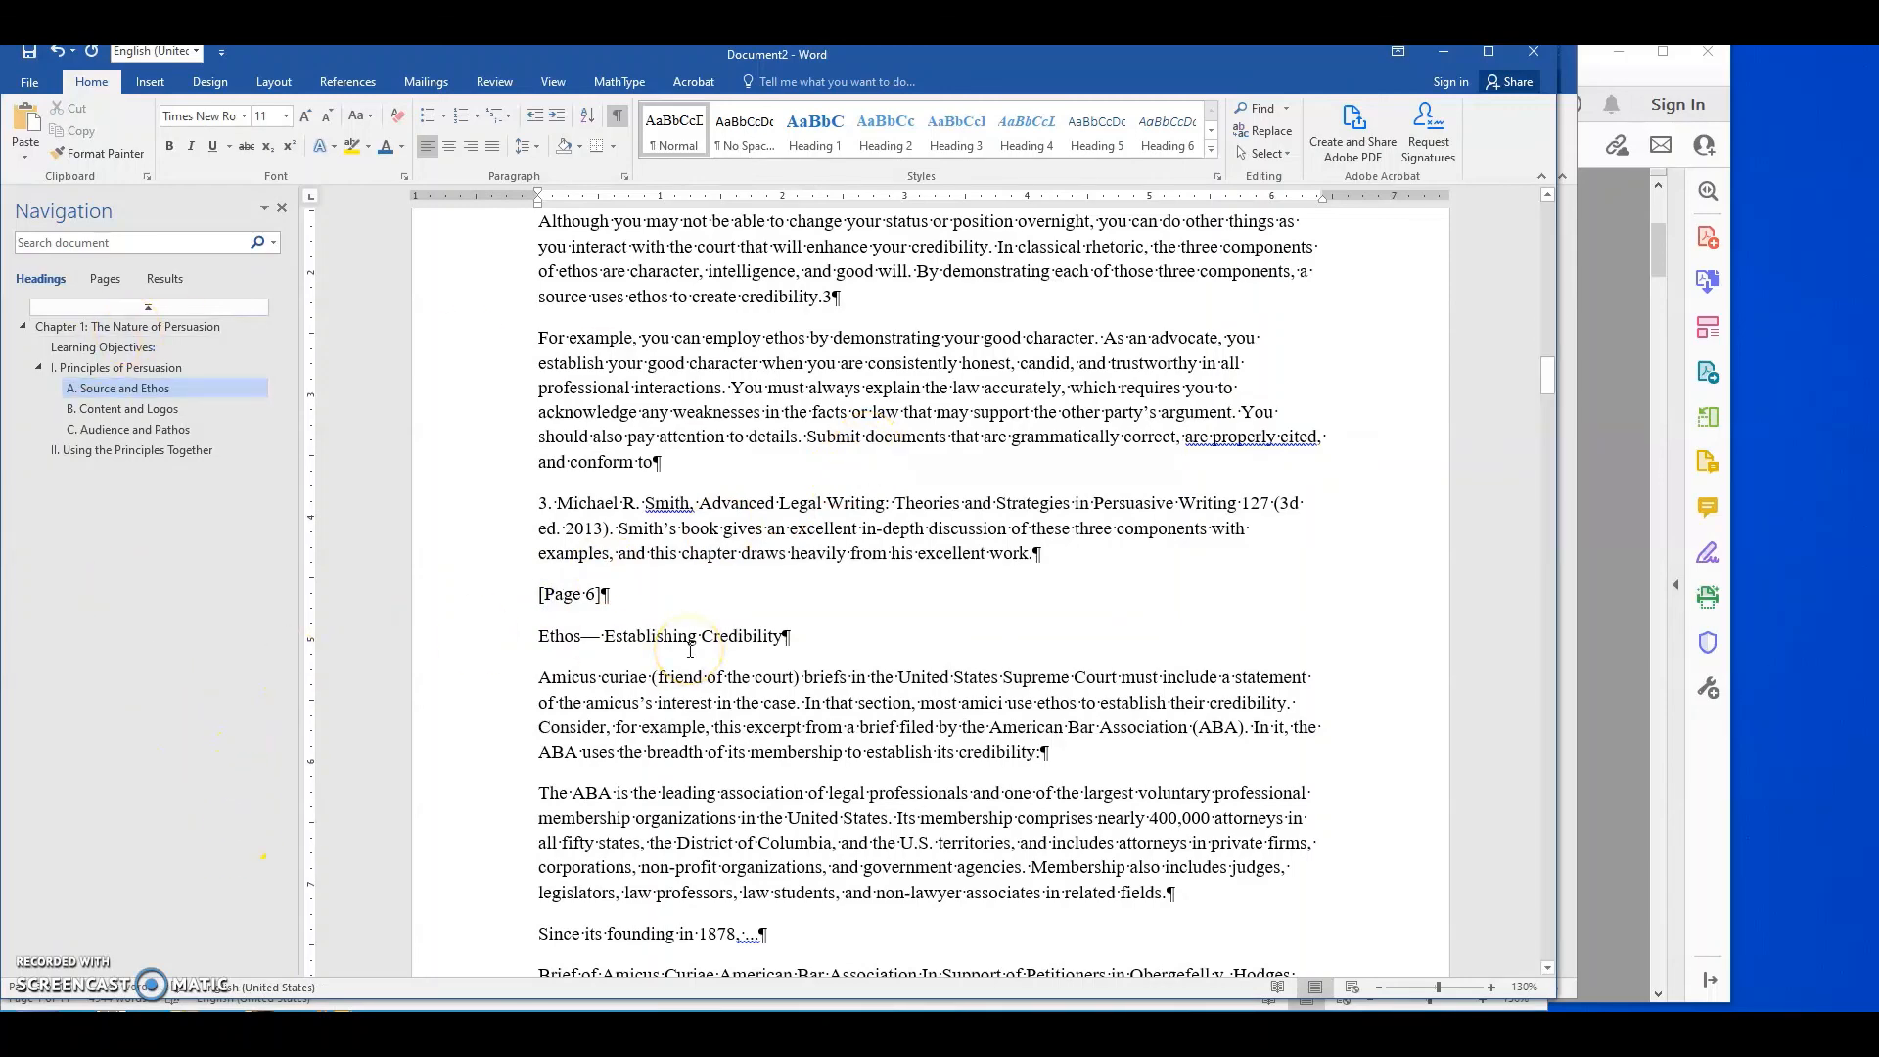
{"action": "left_click", "coordinate": [579, 601]}
{"action": "key", "text": "Home"}
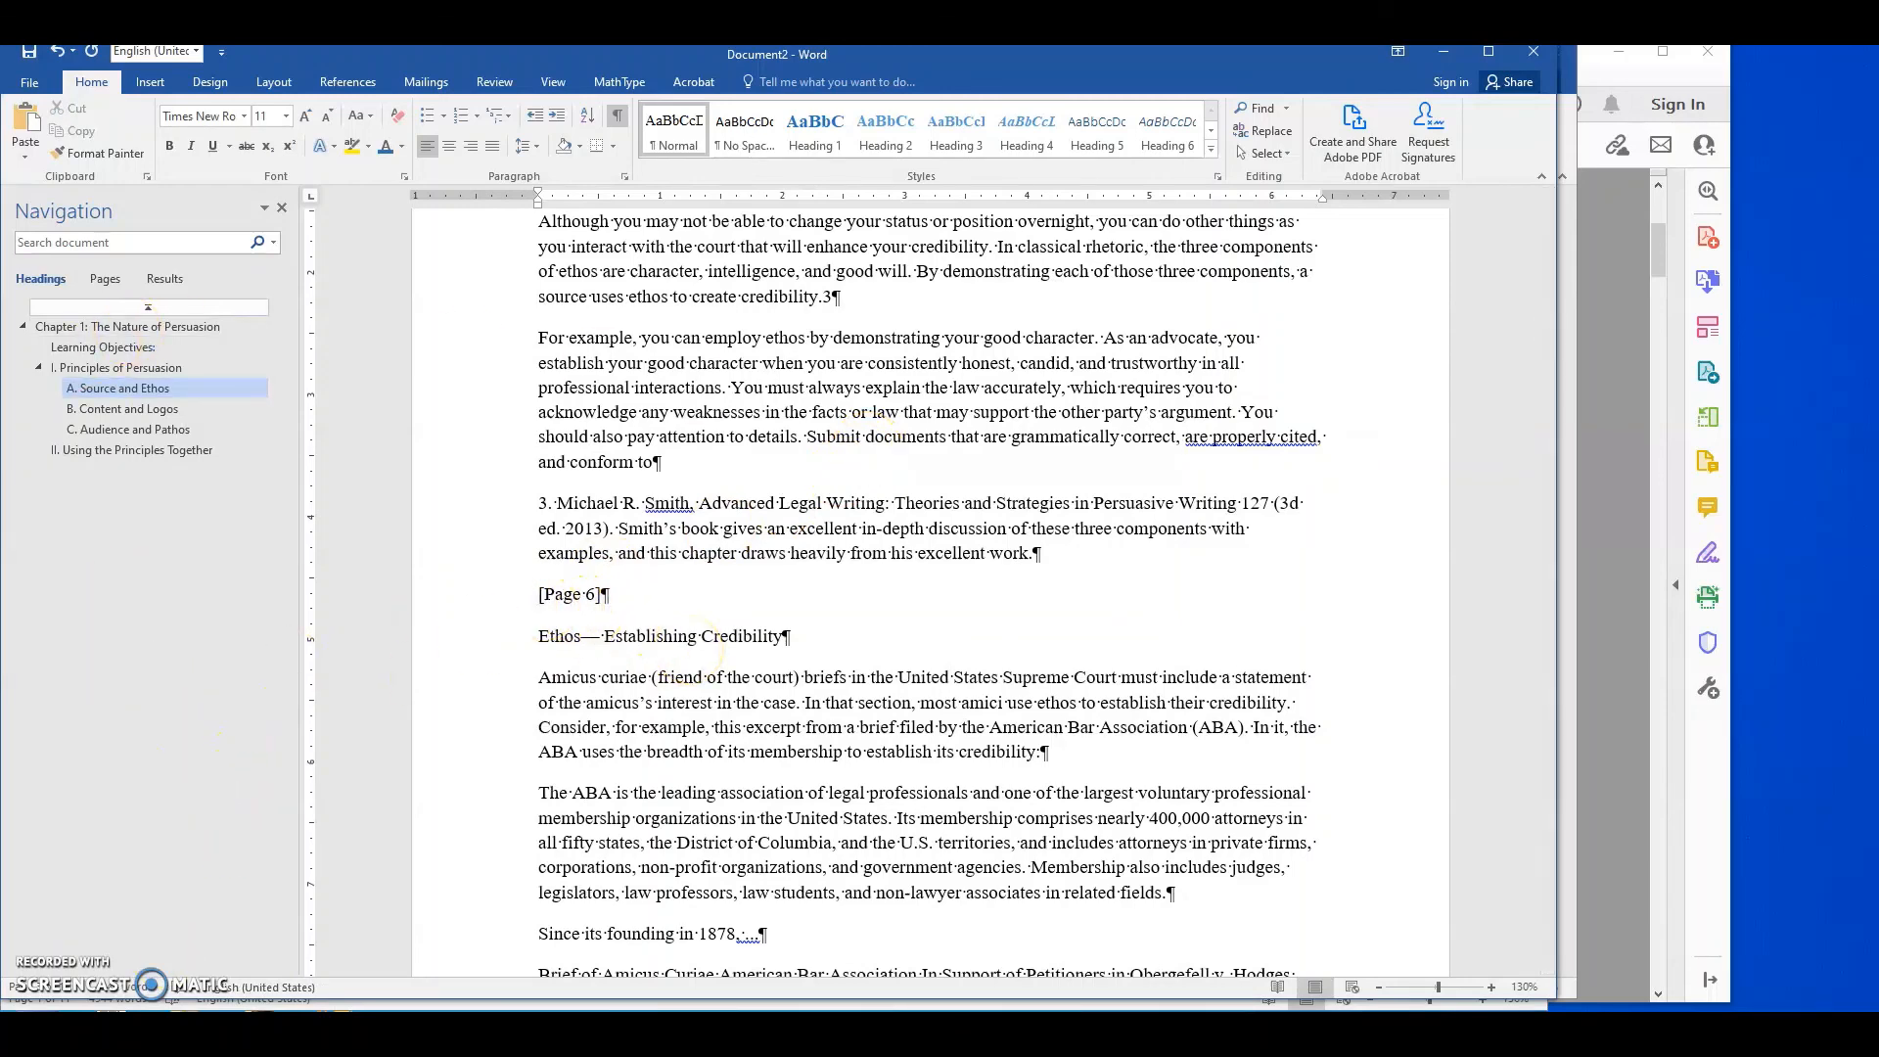